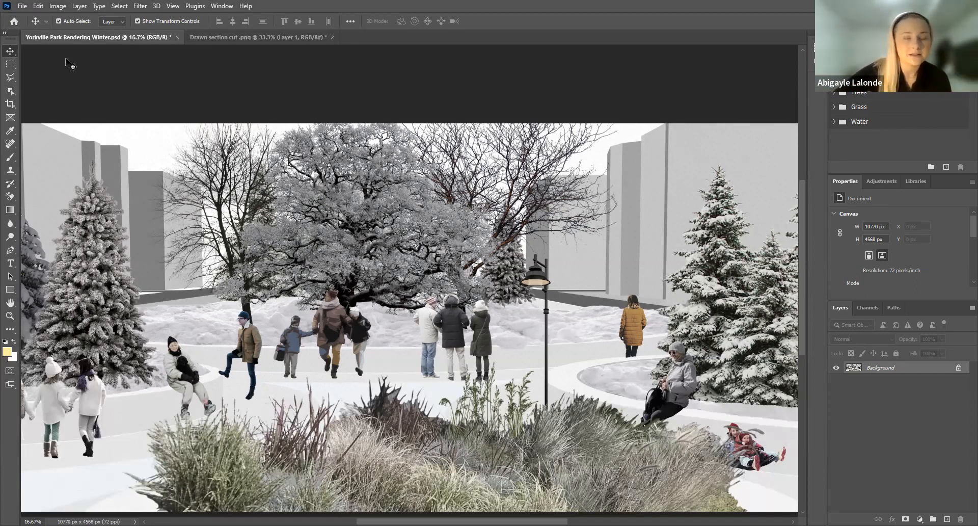
- Start a new document and name it "Photoshop Tutorial"
click(23, 8)
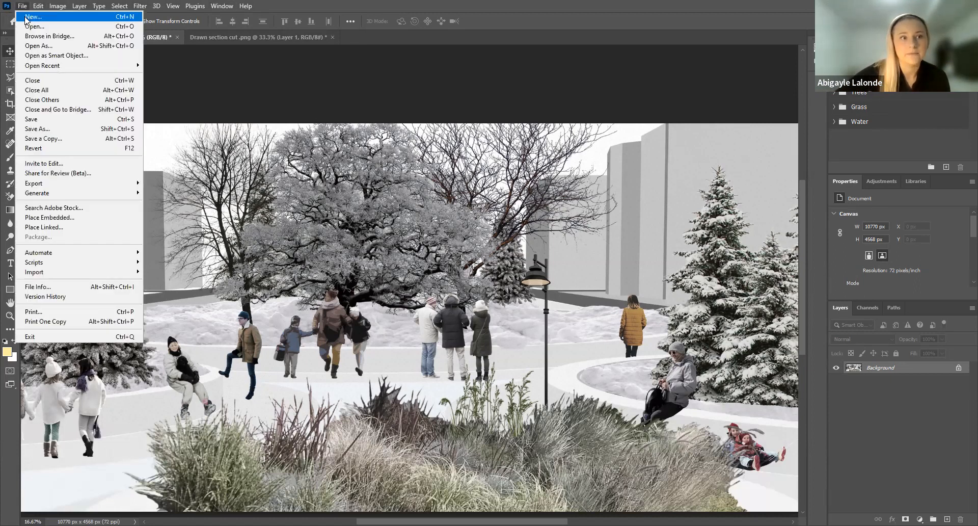
click(34, 19)
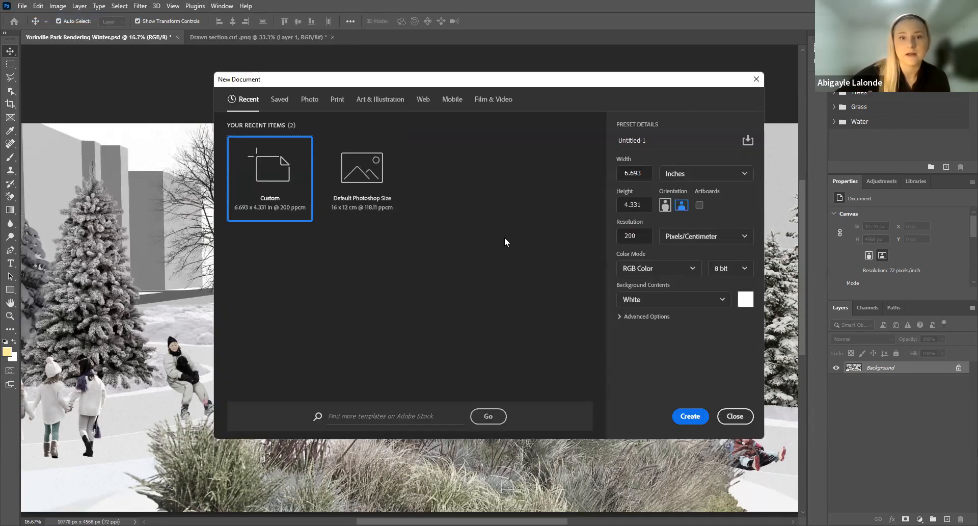
click(667, 141)
key(BackSpace)
key(BackSpace)
key(BackSpace)
key(BackSpace)
key(BackSpace)
key(BackSpace)
key(BackSpace)
key(BackSpace)
key(BackSpace)
key(BackSpace)
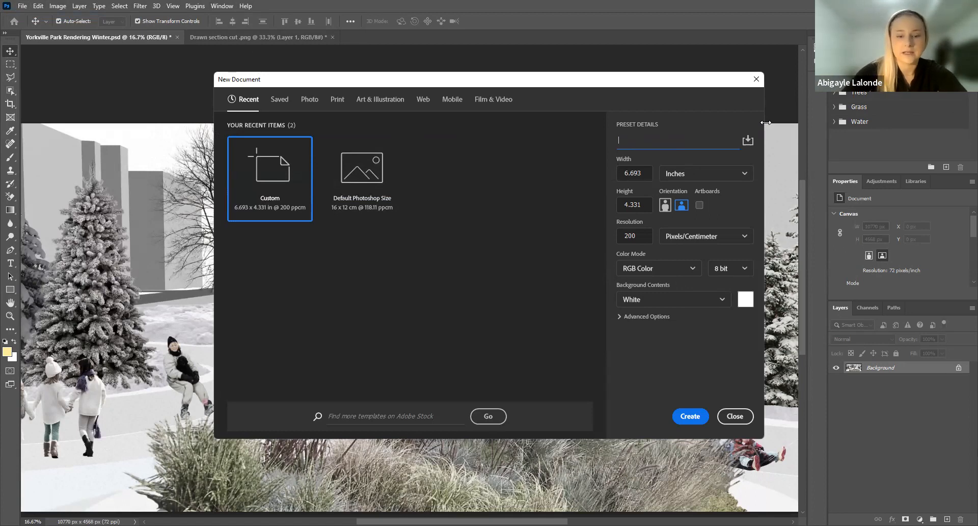
text(Photoshop Tutorial)
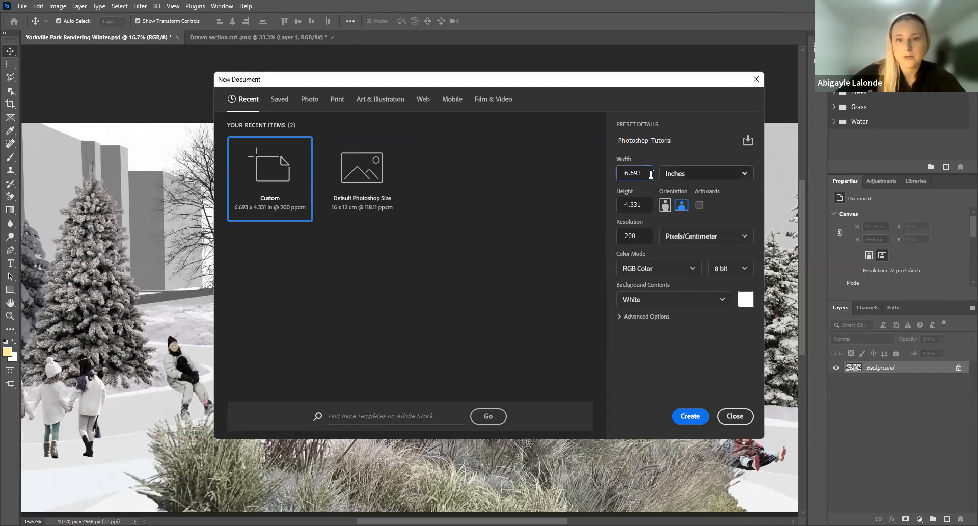
- Set the new document's size to 17 inches wide by 11 inches high
drag(648, 175, 624, 174)
text(17)
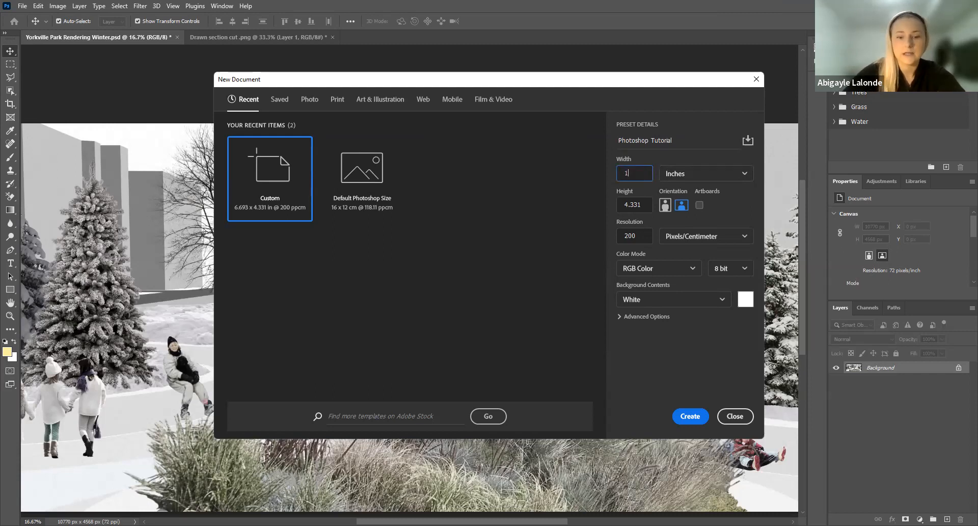
click(642, 206)
text(11)
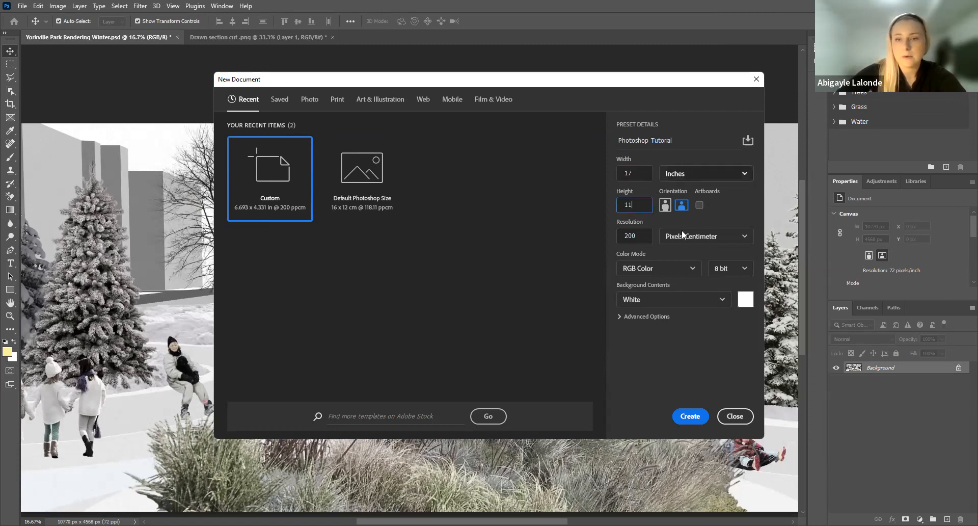
click(678, 174)
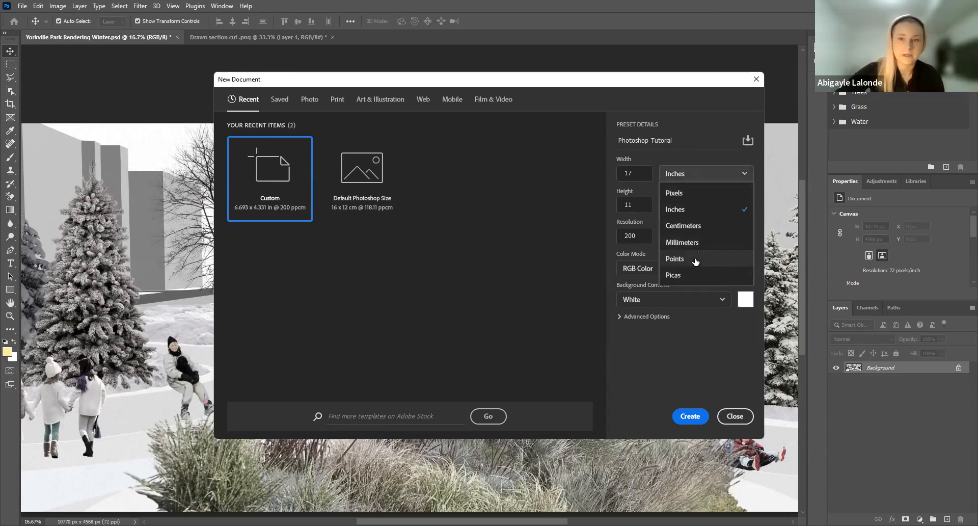
click(705, 207)
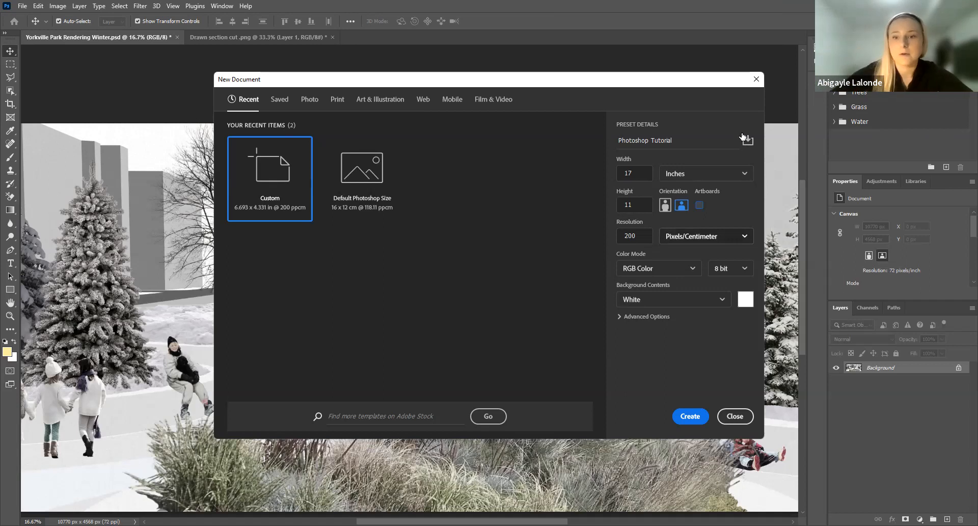
- Review the resolution, color mode and background options, then create the document at 200 pixels/centimeter in RGB Color with a white background
click(703, 238)
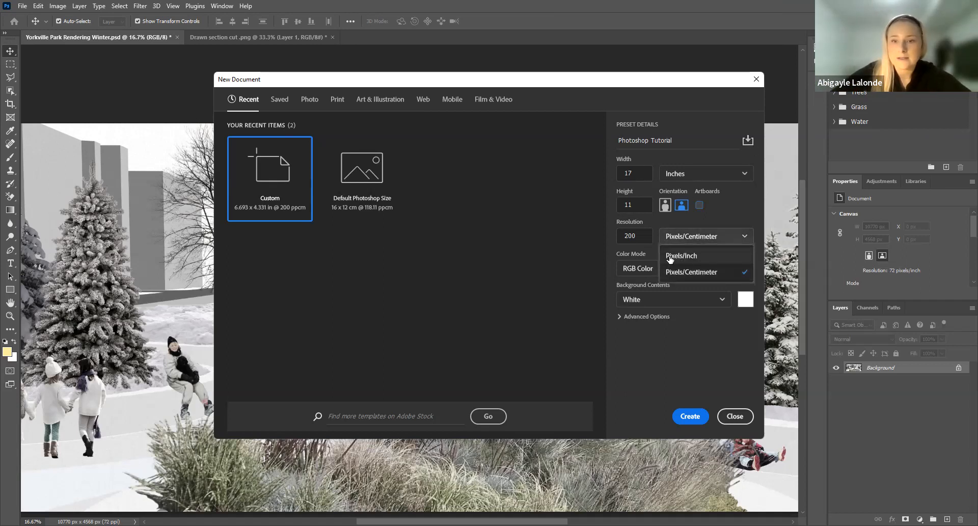
click(727, 212)
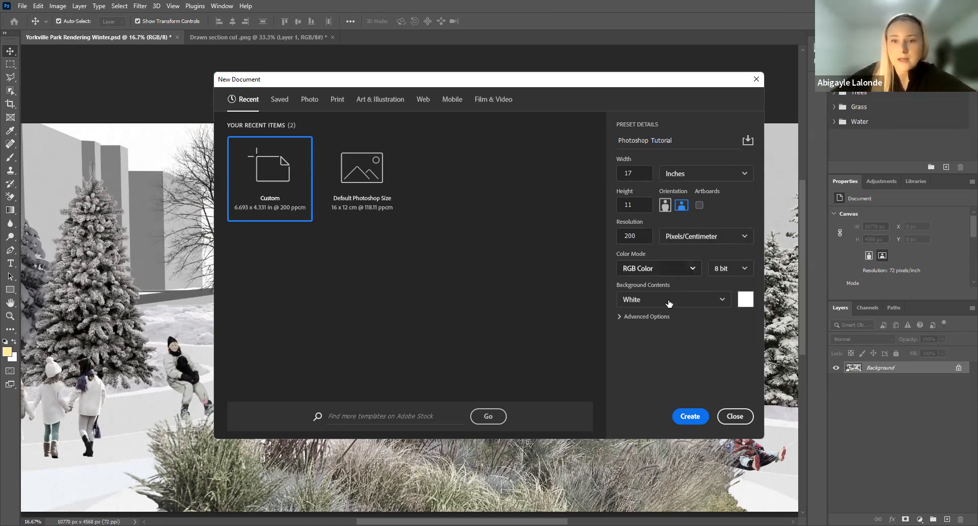
click(670, 274)
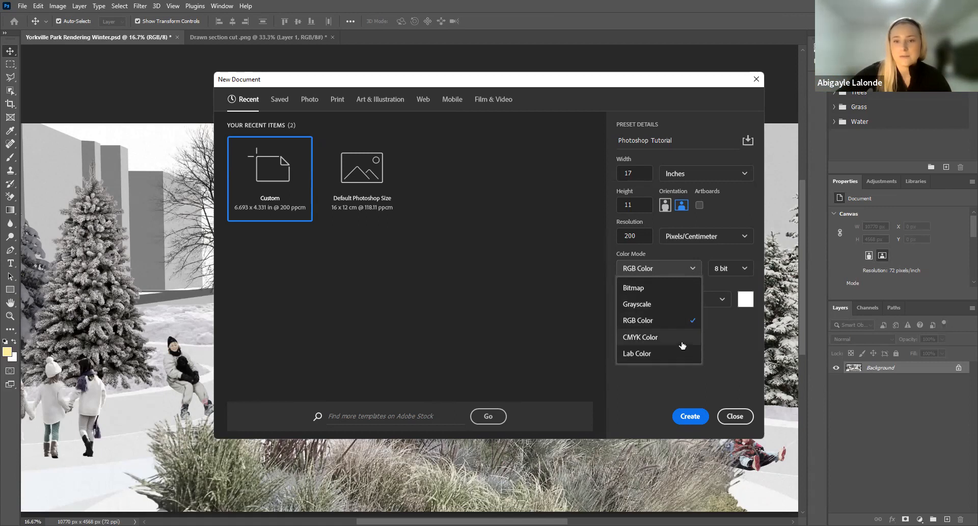
click(676, 185)
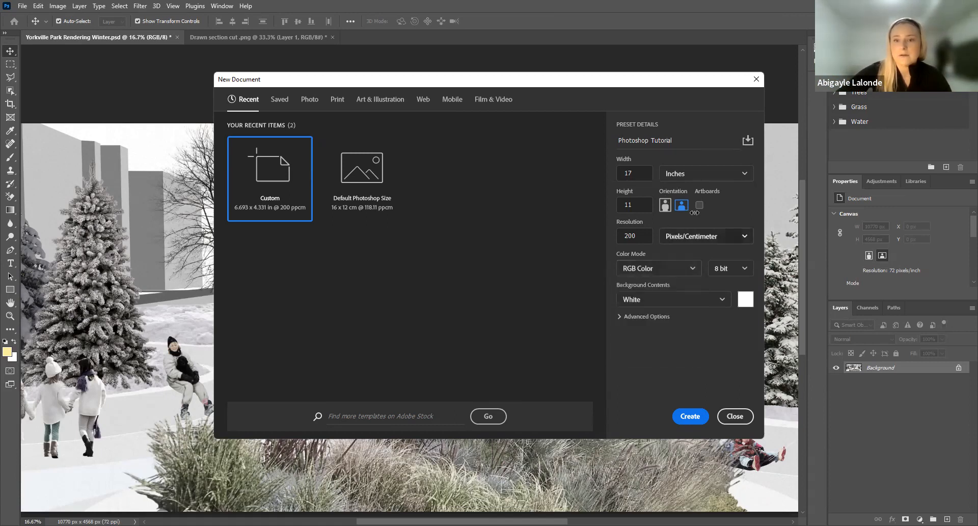
click(652, 297)
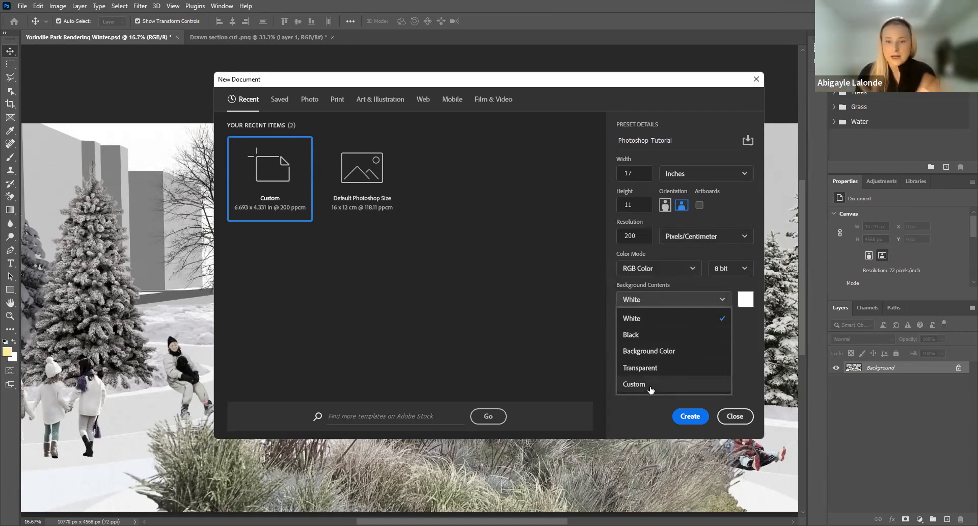
click(673, 299)
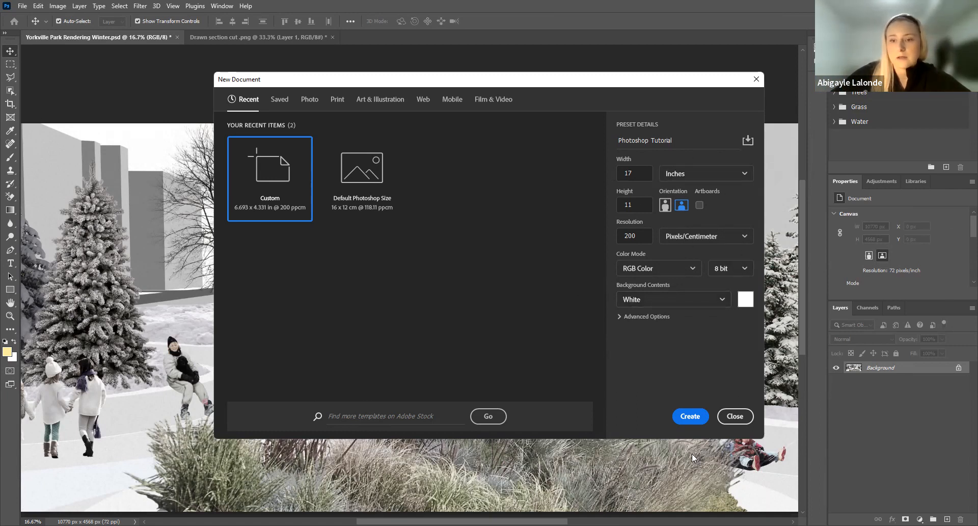
click(690, 416)
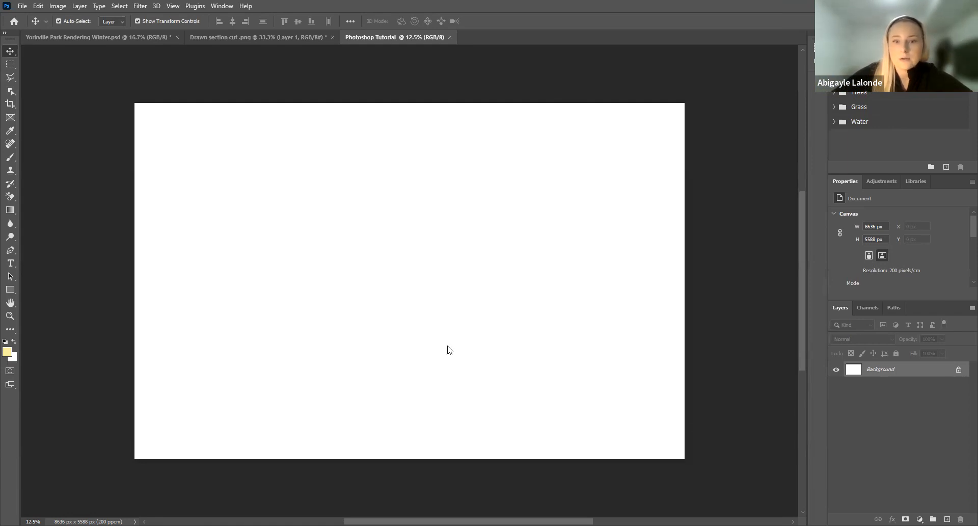
- Place the Mies Barcelona Pavilion Sketch image, center it on the canvas and scale it to about 92%
scroll(450, 350, up, 1)
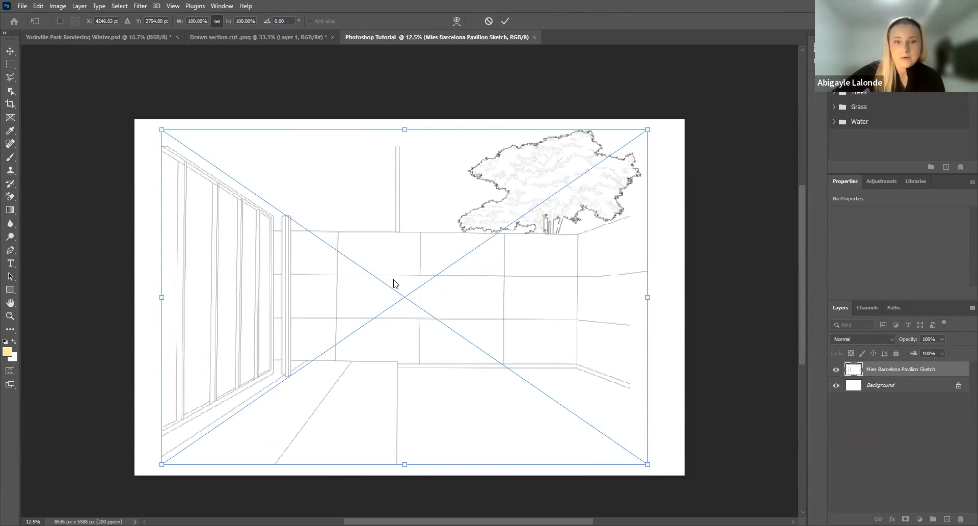
drag(408, 286, 413, 287)
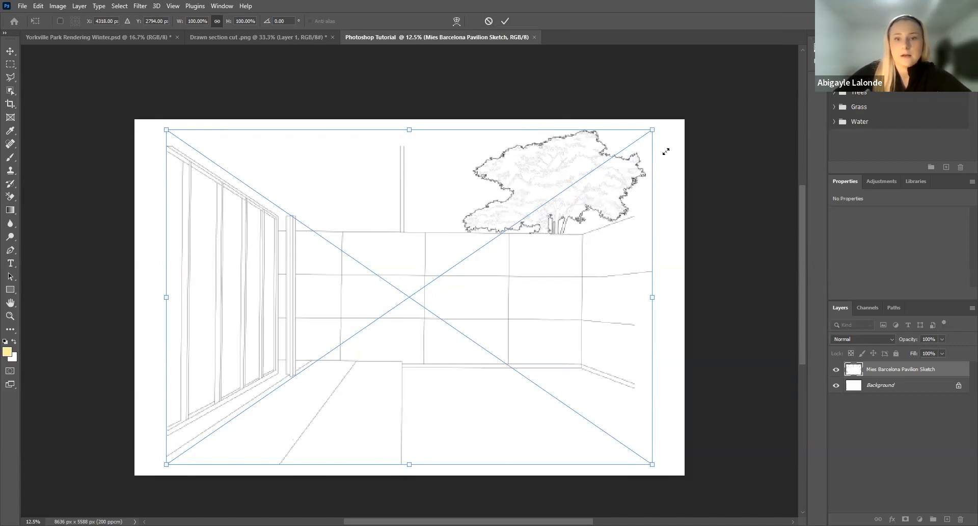
drag(652, 130, 632, 143)
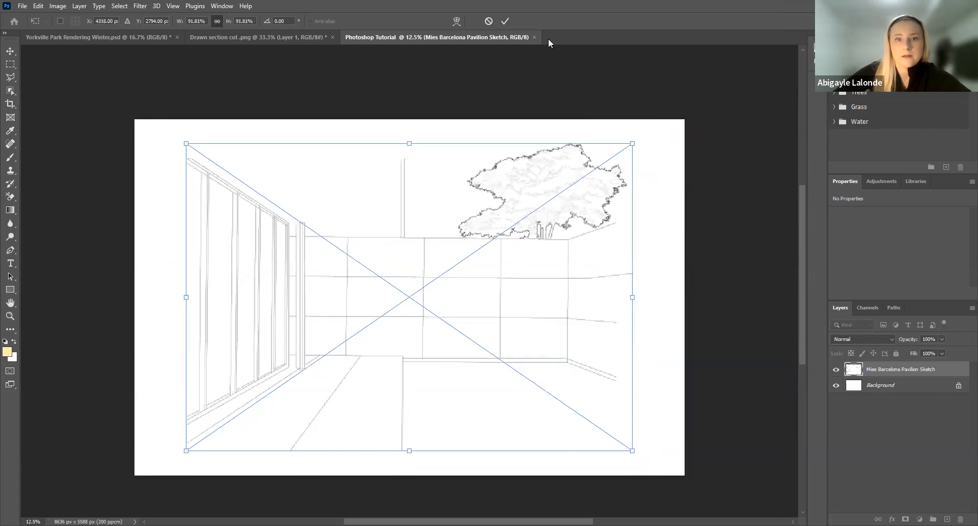
click(504, 22)
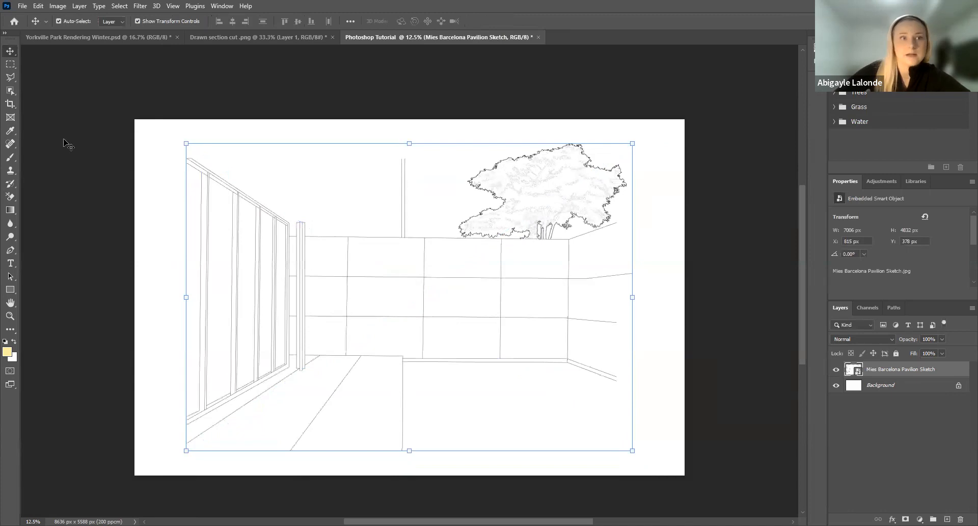
click(762, 250)
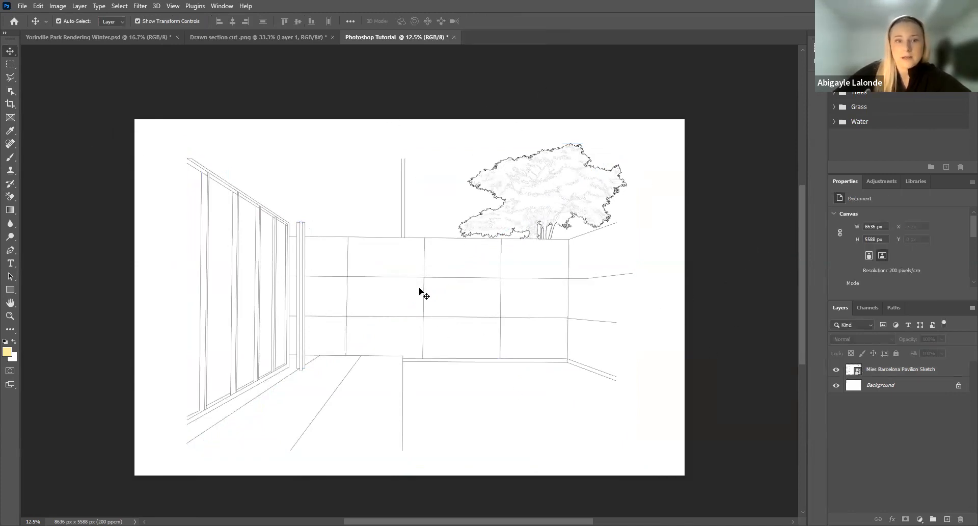
- Unlock the Background layer so that it becomes a regular layer
click(877, 375)
click(924, 434)
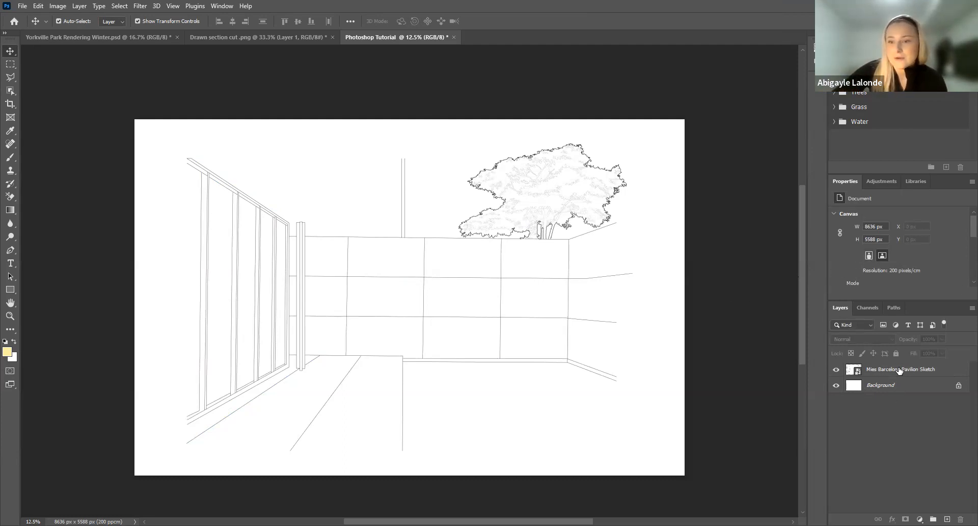
click(863, 381)
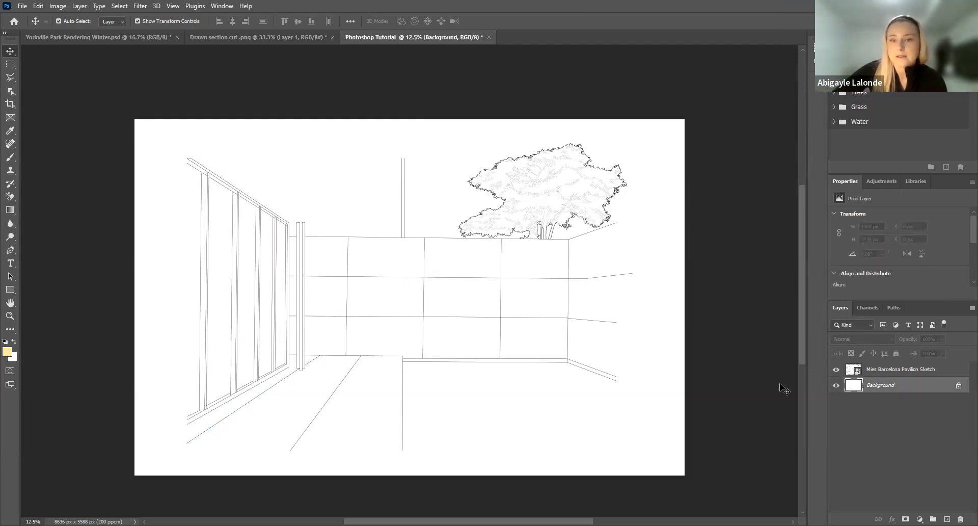
click(958, 386)
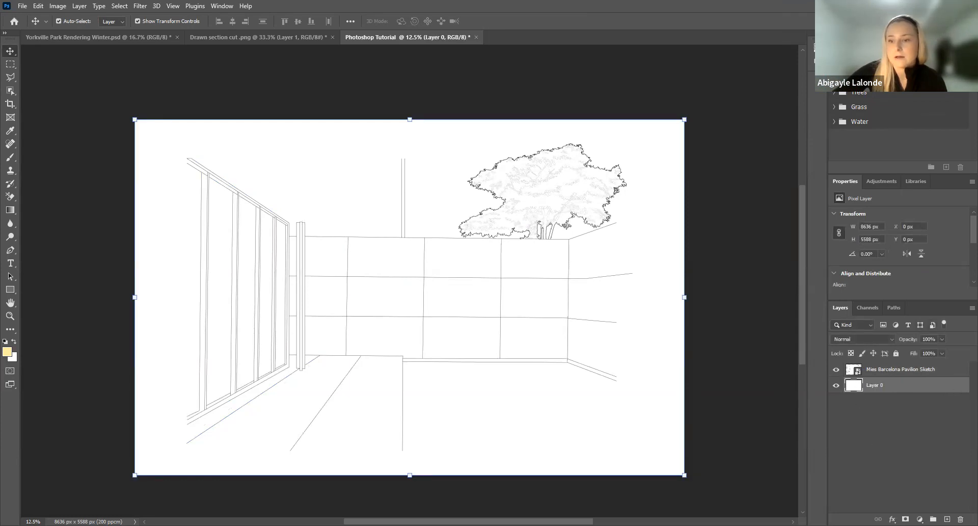
- Try merging the sketch and the white background into one layer, and undo the merge
key(ctrl+shift+e)
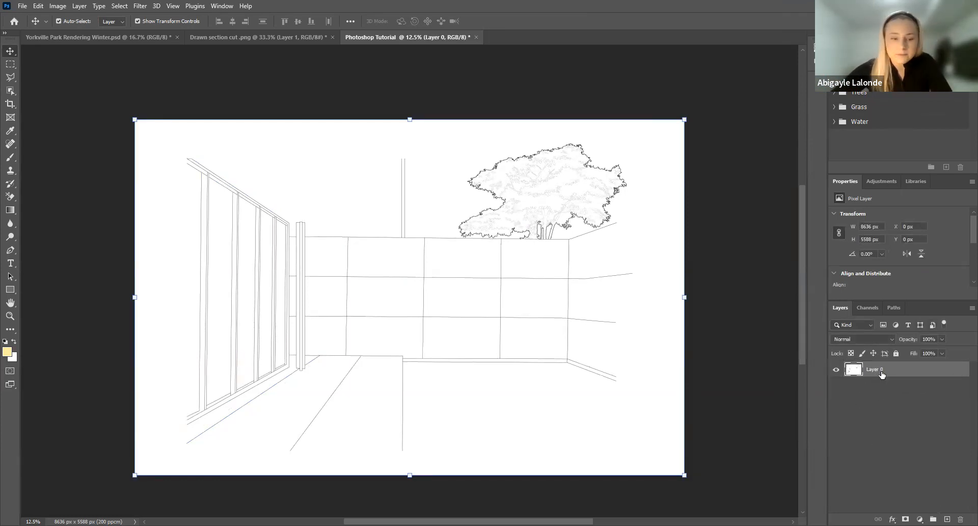
key(ctrl+z)
click(899, 406)
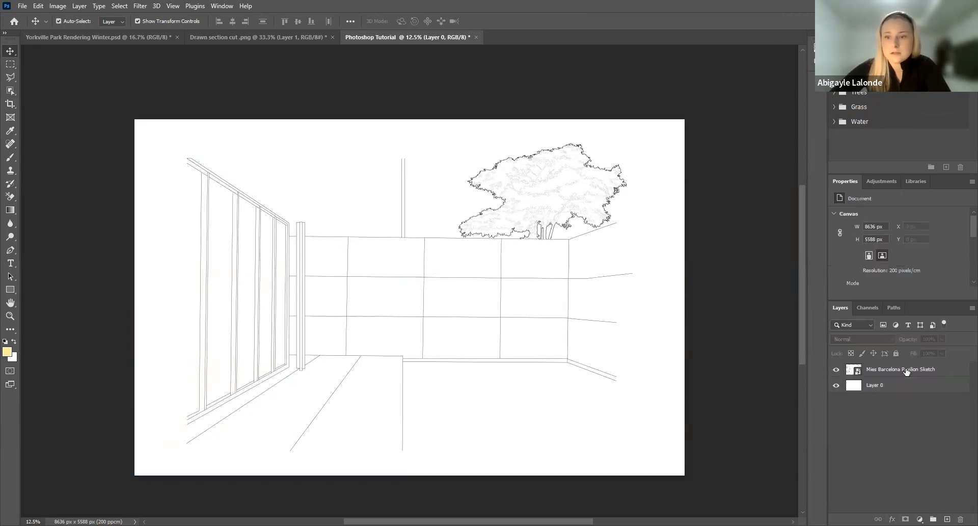
- Toggle the visibility of the sketch layer and the white background layer off and on to see what each contains
click(907, 371)
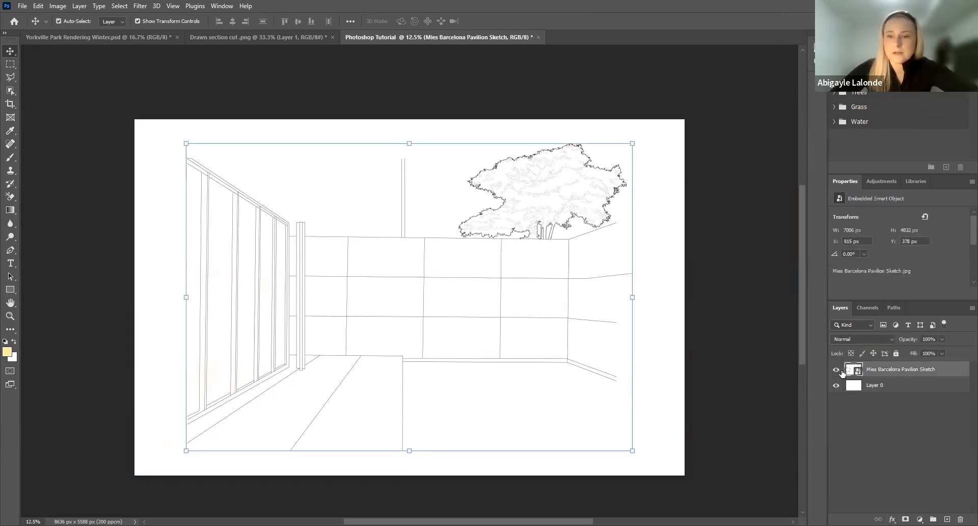
click(837, 371)
click(837, 371)
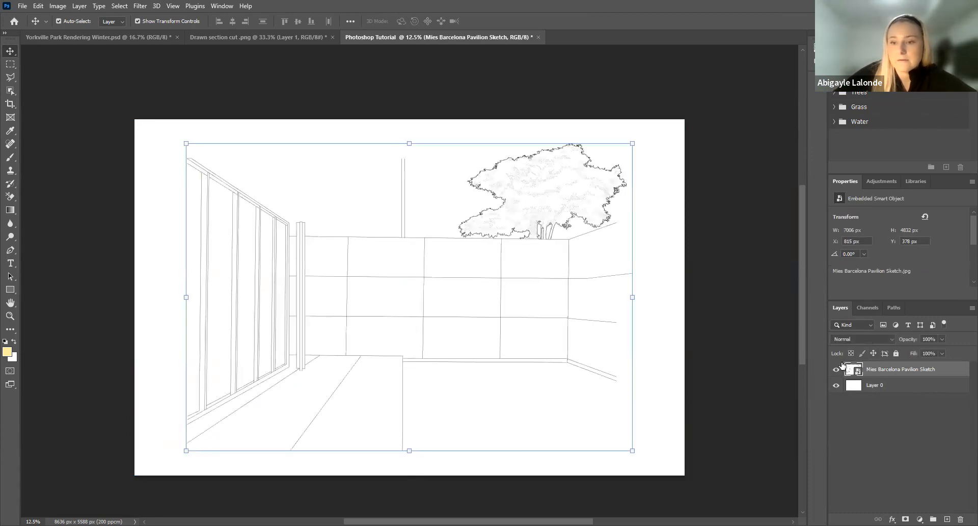
click(836, 386)
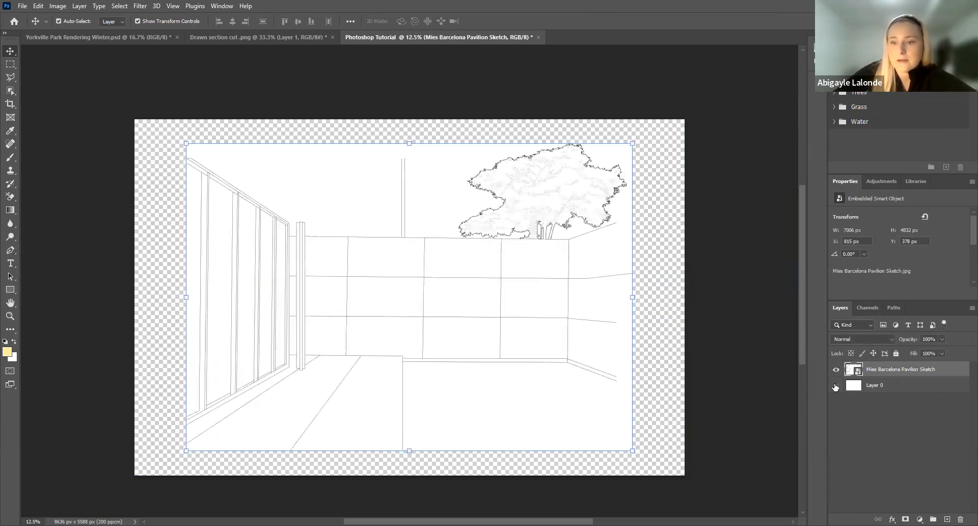
click(836, 386)
click(836, 387)
click(837, 387)
- Fully lock both the white background layer and the Mies Barcelona Pavilion Sketch layer
click(898, 403)
click(957, 391)
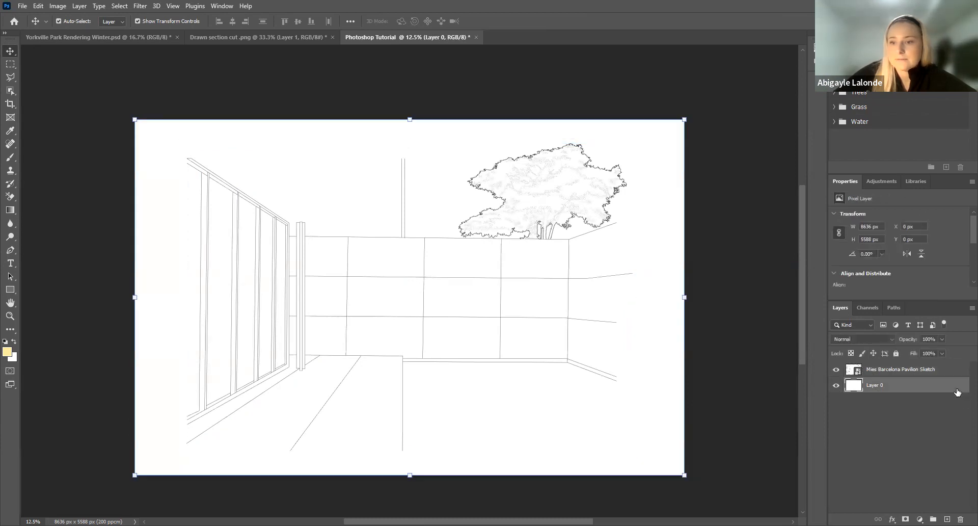
right_click(936, 386)
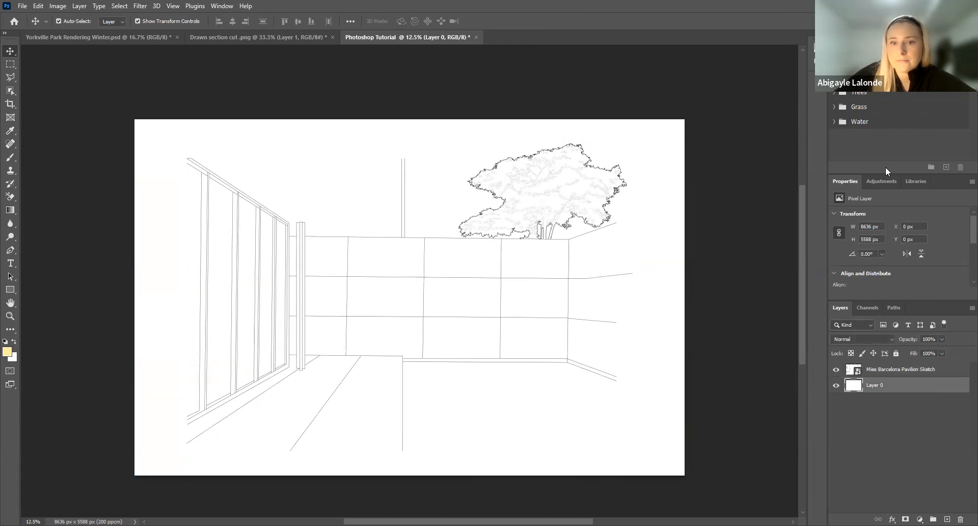
click(913, 442)
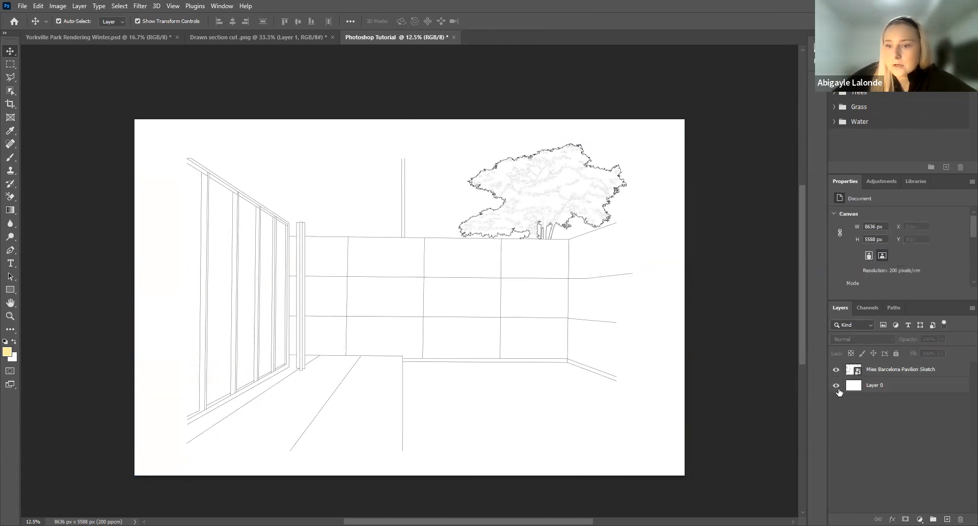
click(889, 388)
click(931, 426)
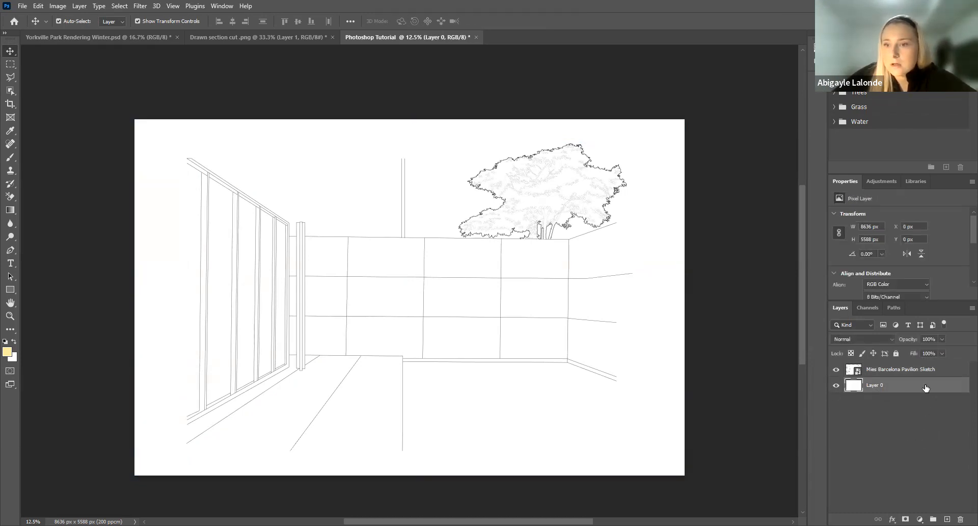
click(928, 388)
click(895, 353)
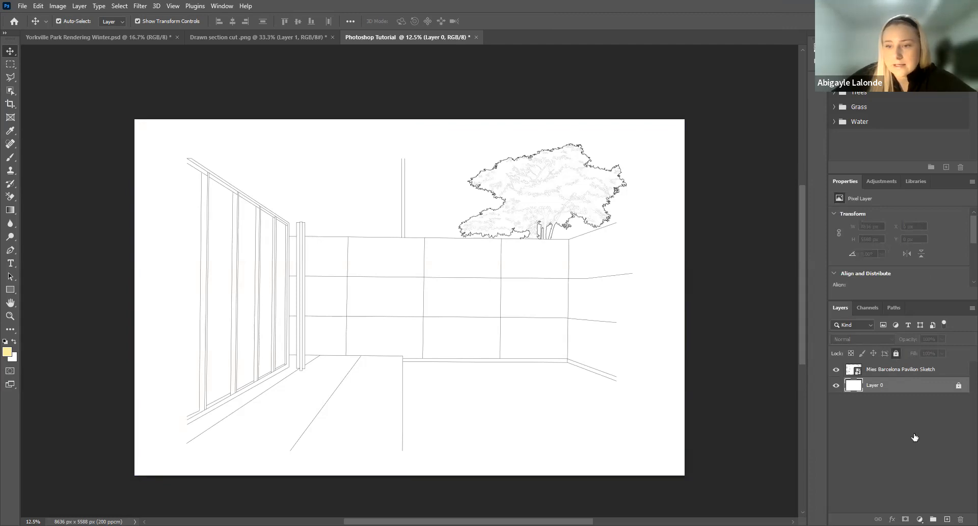
click(924, 370)
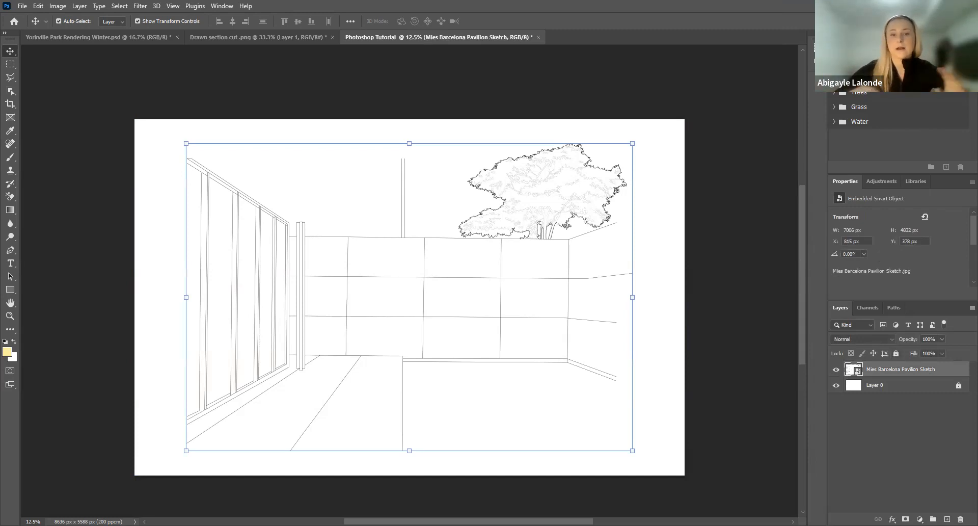
click(895, 353)
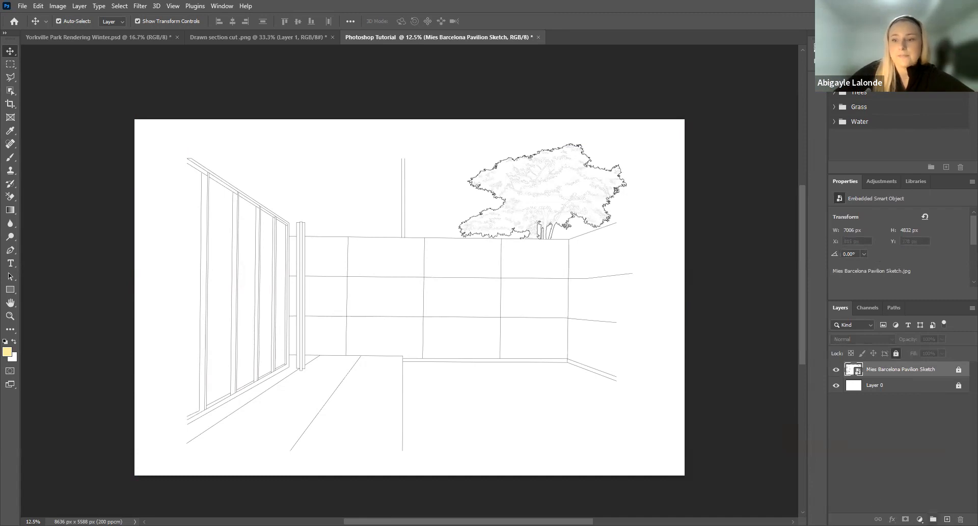
- Add a new layer above the locked sketch and place the white-stone-texture image on it at 100% scale
key(ctrl+shift+alt+n)
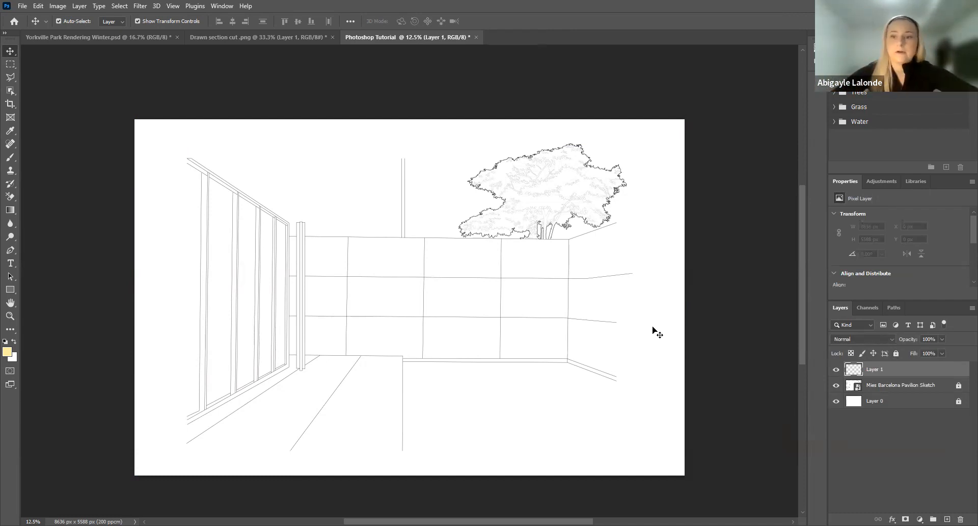
click(869, 445)
scroll(587, 240, down, 1)
scroll(587, 240, up, 2)
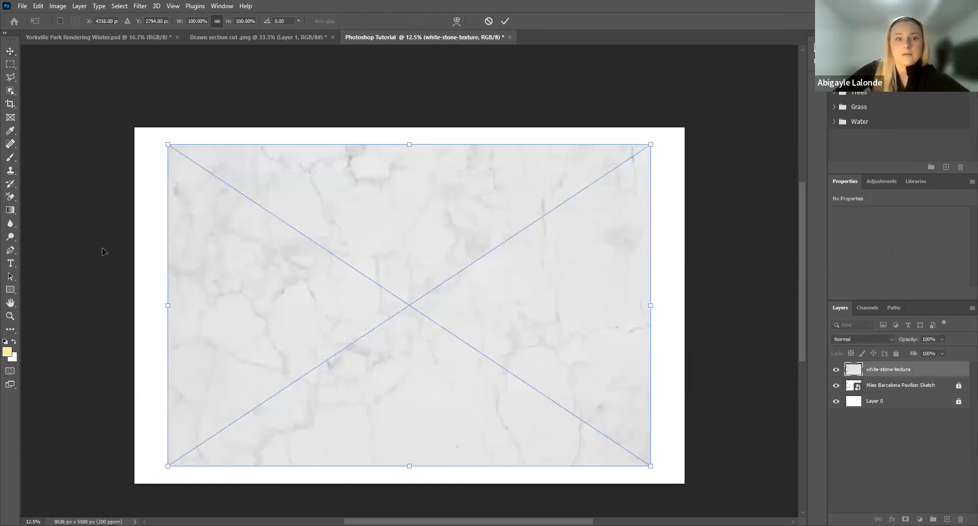
click(505, 21)
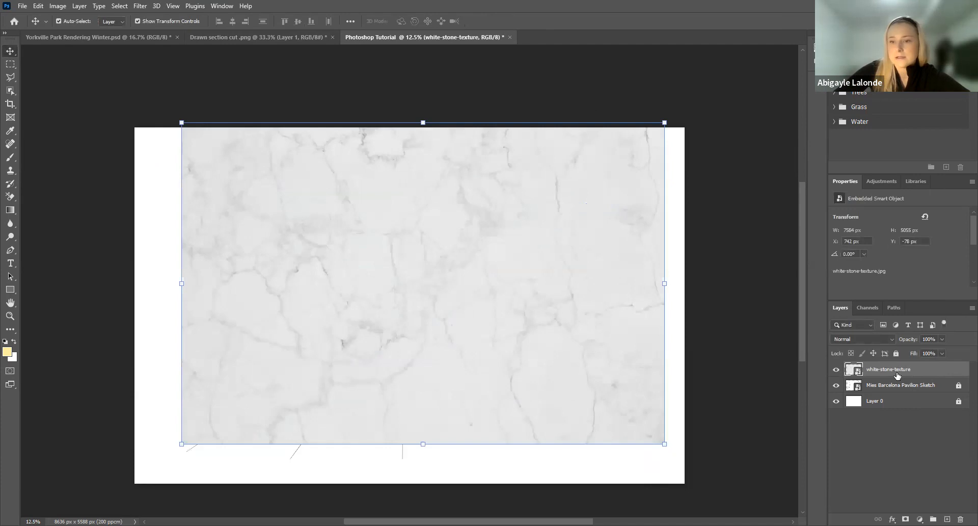
- Try moving the white-stone-texture image around the canvas, shifting it aside to uncover the sketch and back to the middle
click(585, 282)
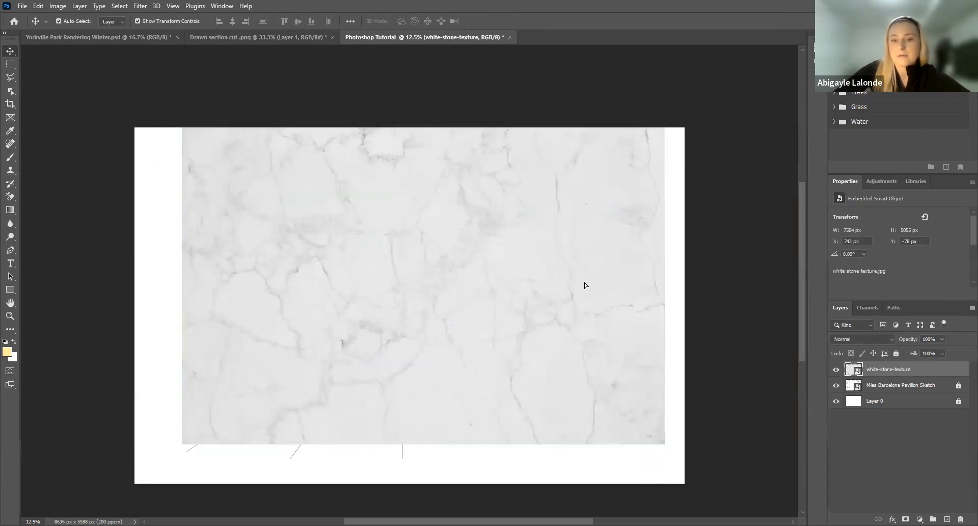
drag(583, 288, 571, 308)
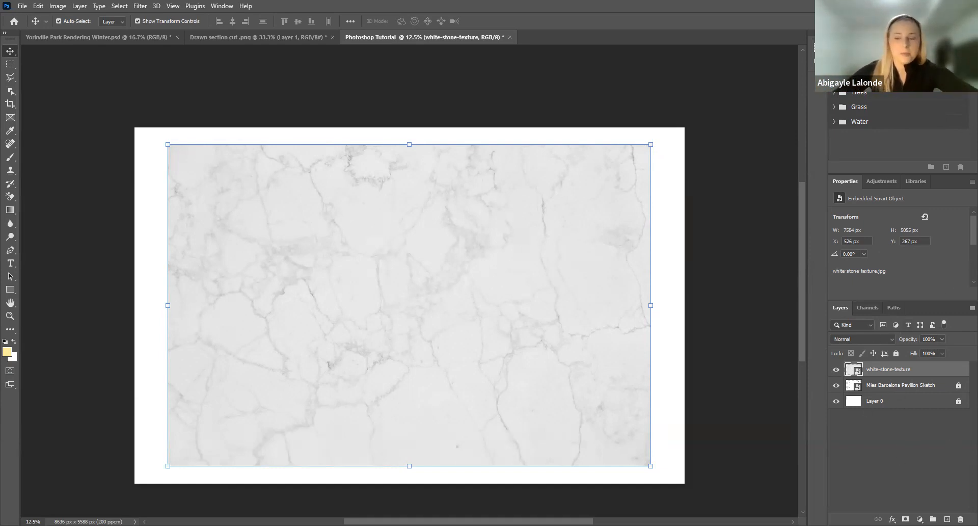
click(911, 454)
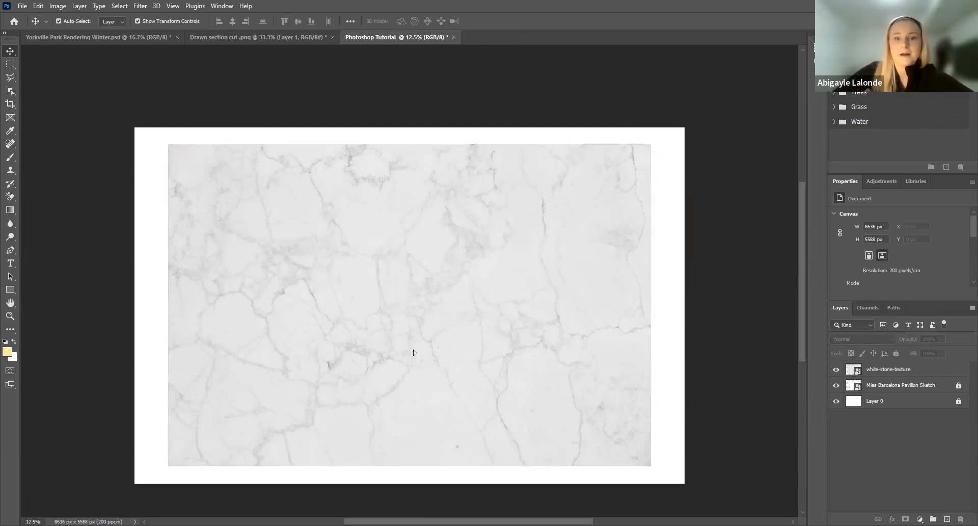
drag(463, 347, 454, 347)
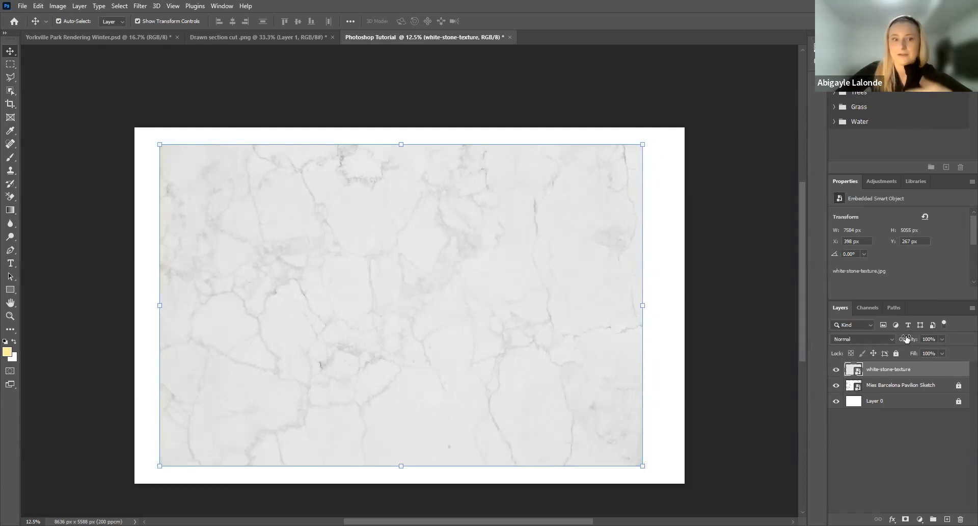
click(572, 293)
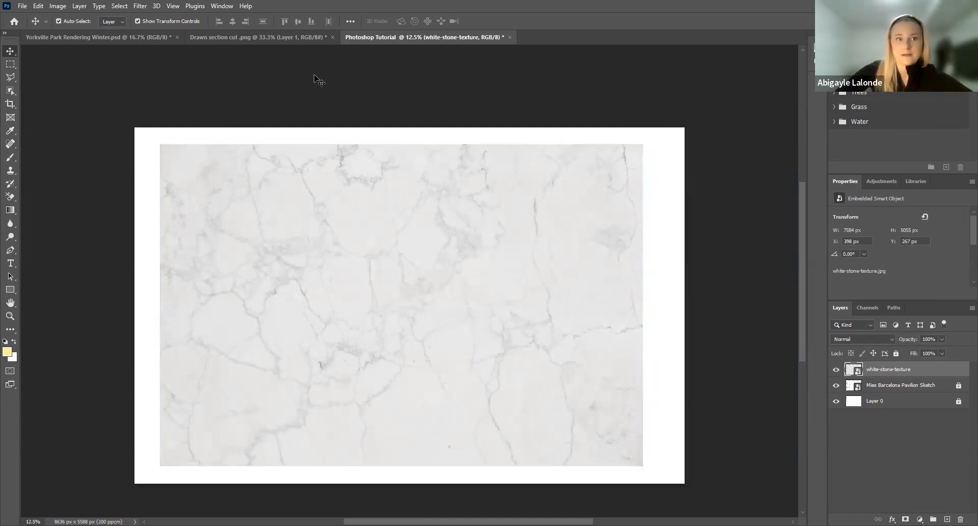
drag(436, 228, 443, 228)
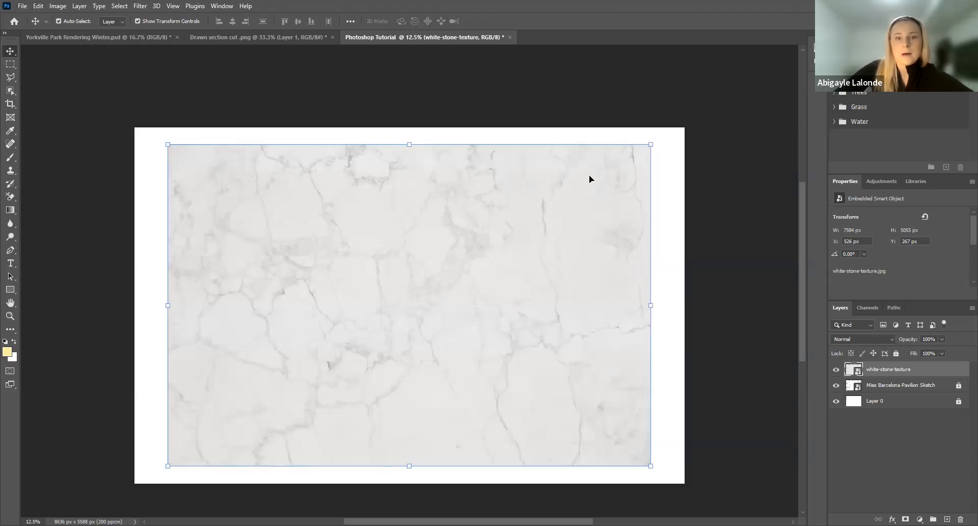
drag(589, 176, 817, 181)
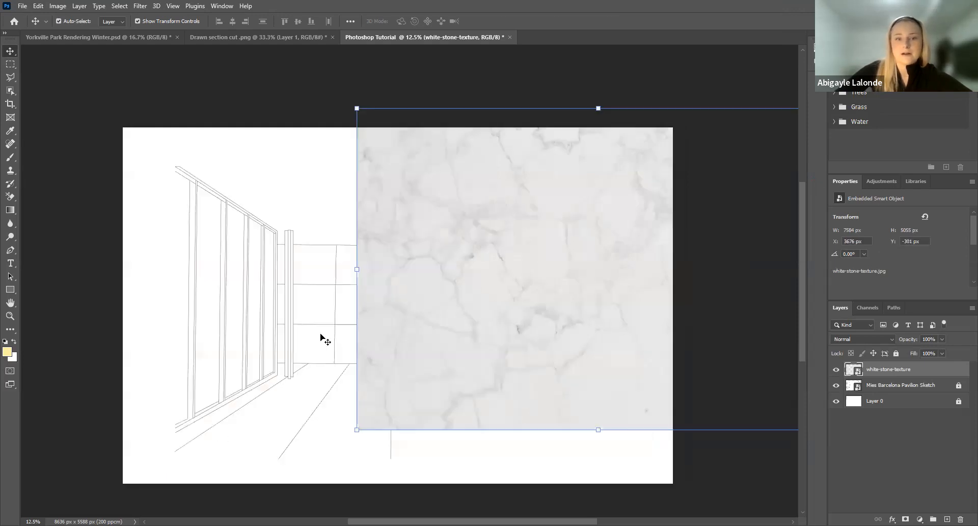
drag(420, 339, 427, 325)
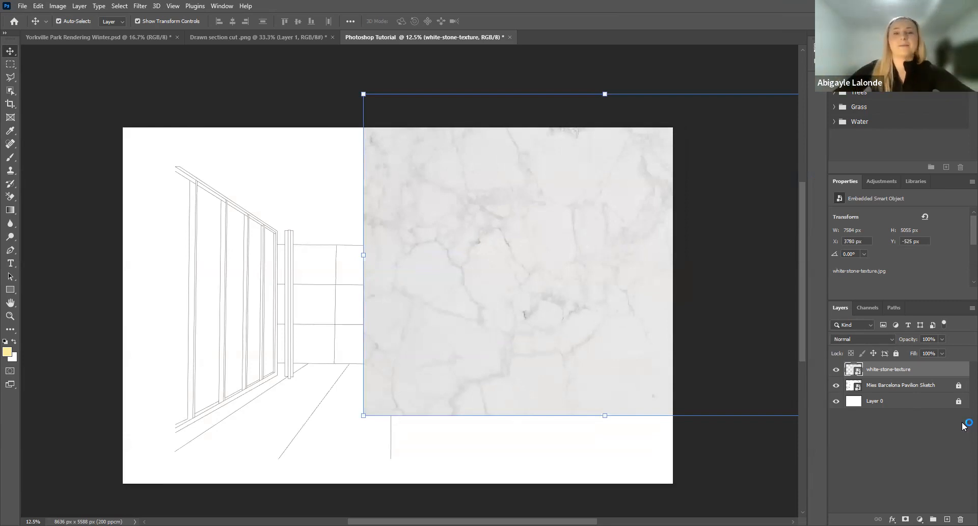
drag(451, 276, 273, 265)
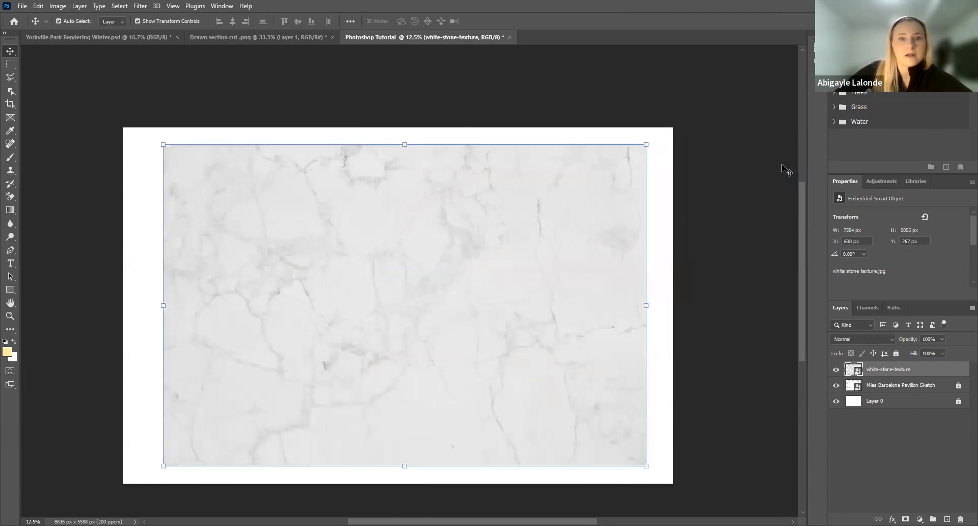
- Free Transform the white-stone-texture, scaling it proportionally to 42.80% and positioning it over the floor area beside the window wall
click(38, 5)
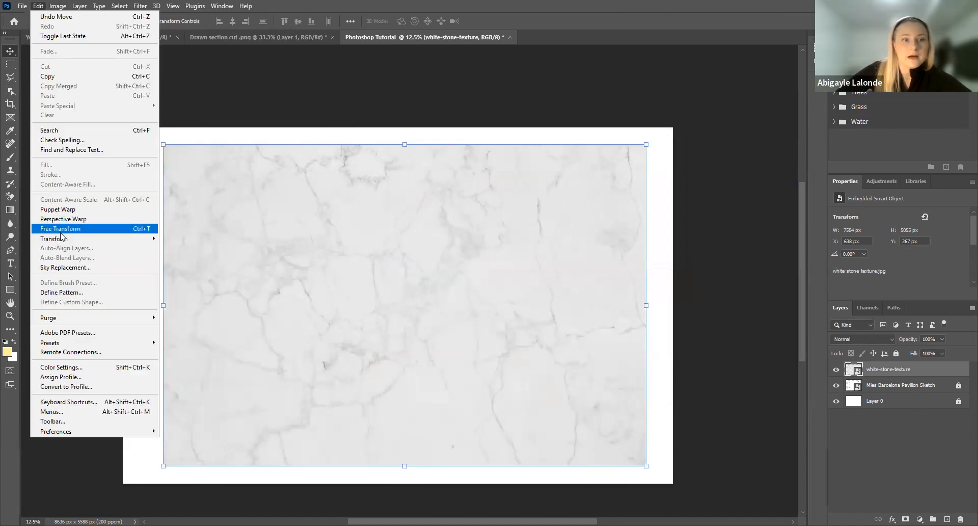
click(61, 230)
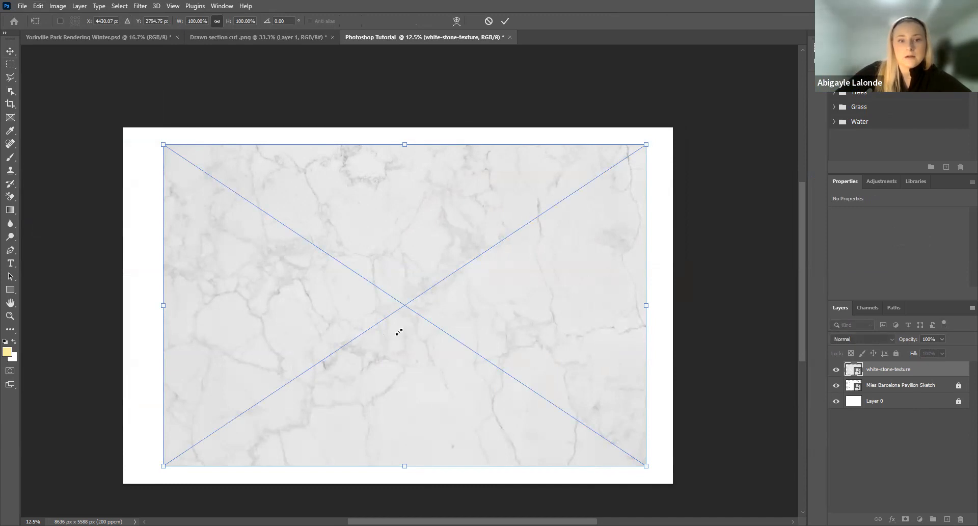
drag(399, 333, 378, 412)
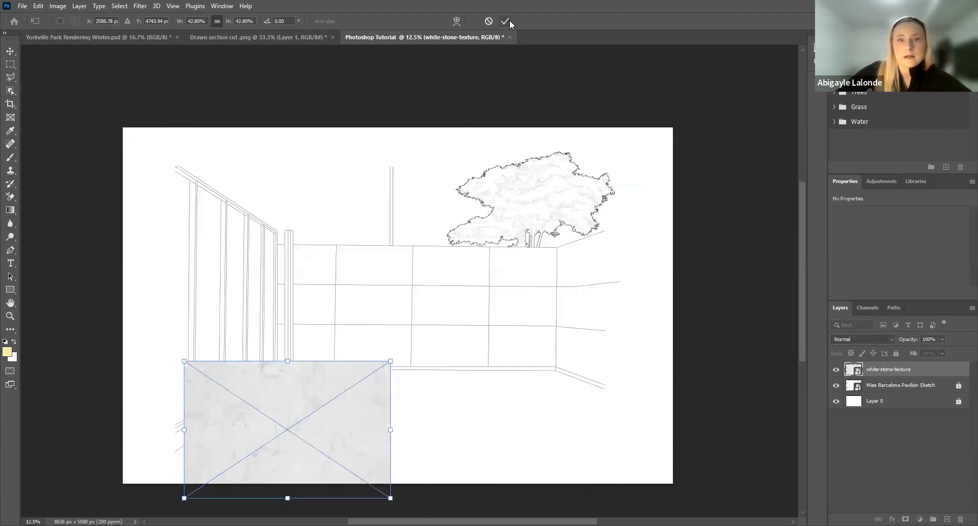
click(504, 21)
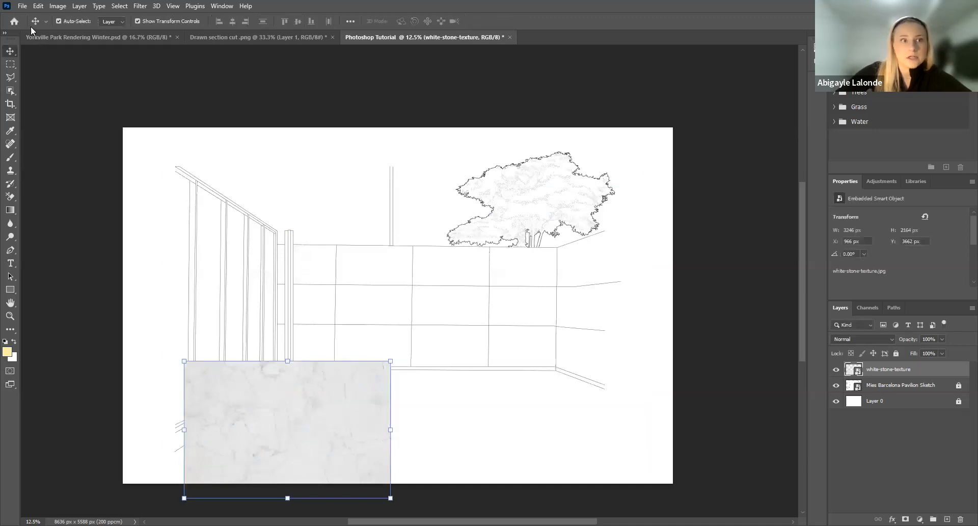
- Distort the white-stone-texture, pulling its two left corners inward to follow the base line of the window wall
click(37, 7)
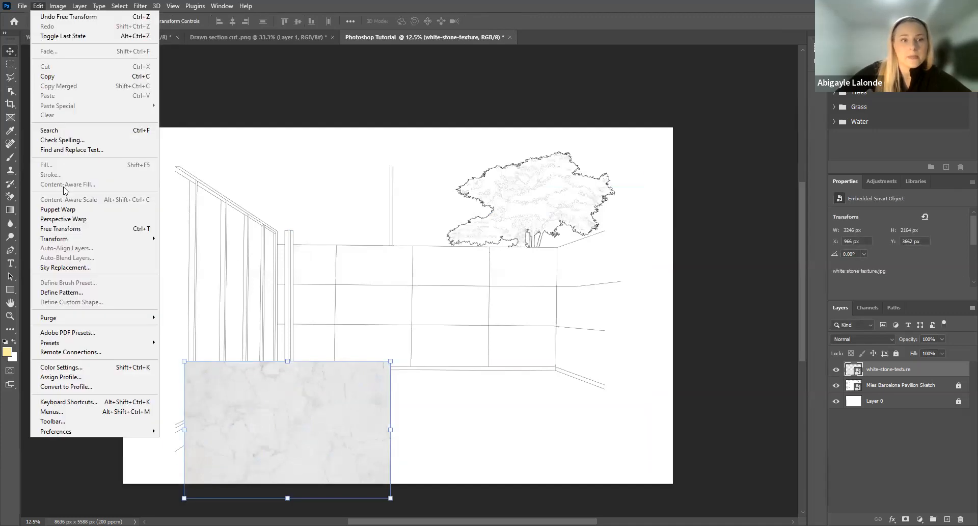
mouse_move(62, 241)
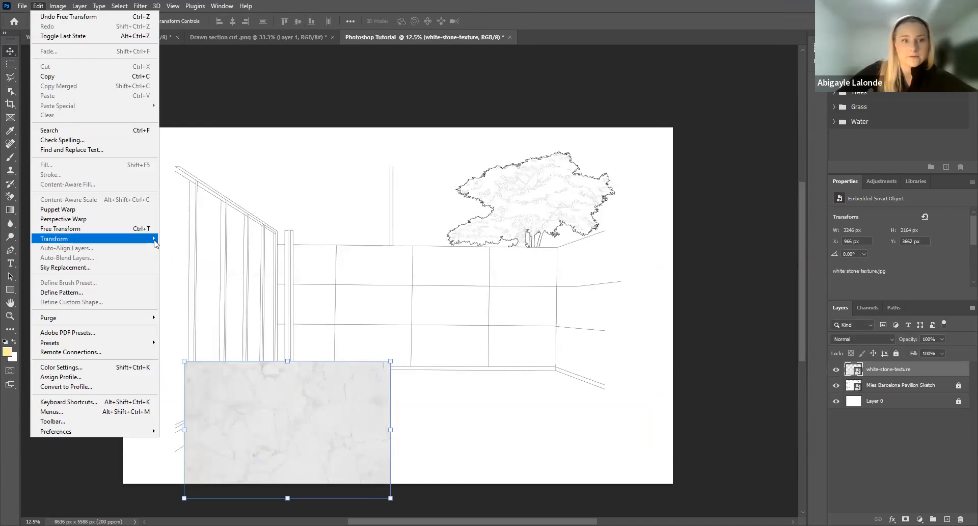
mouse_move(155, 244)
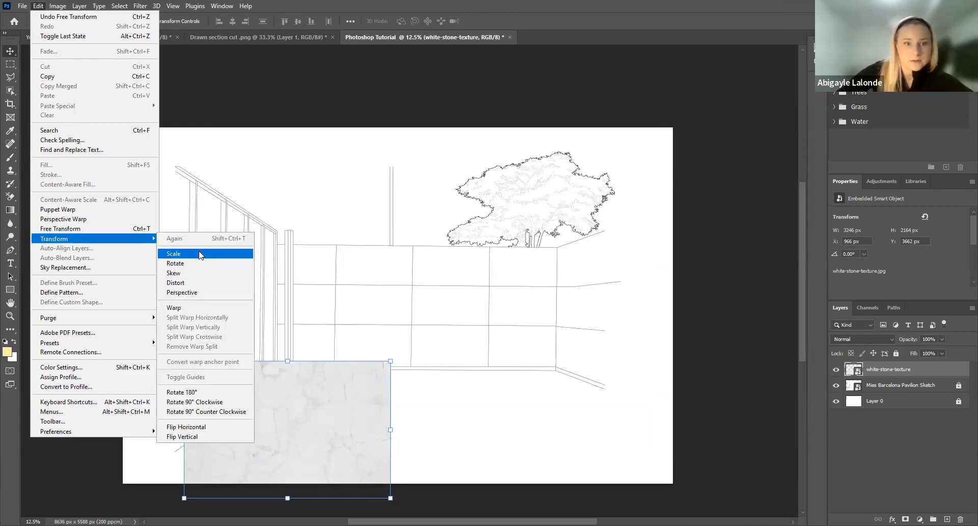
click(183, 284)
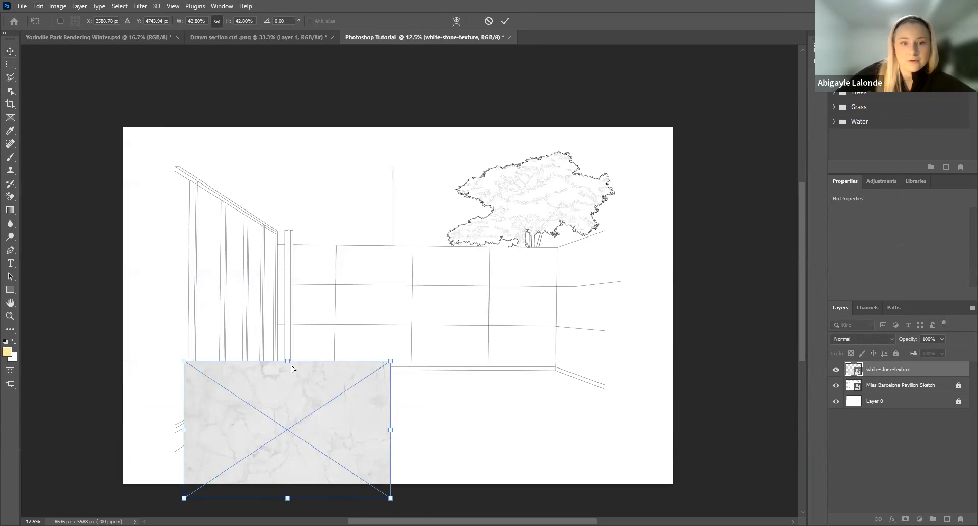
drag(184, 360, 191, 358)
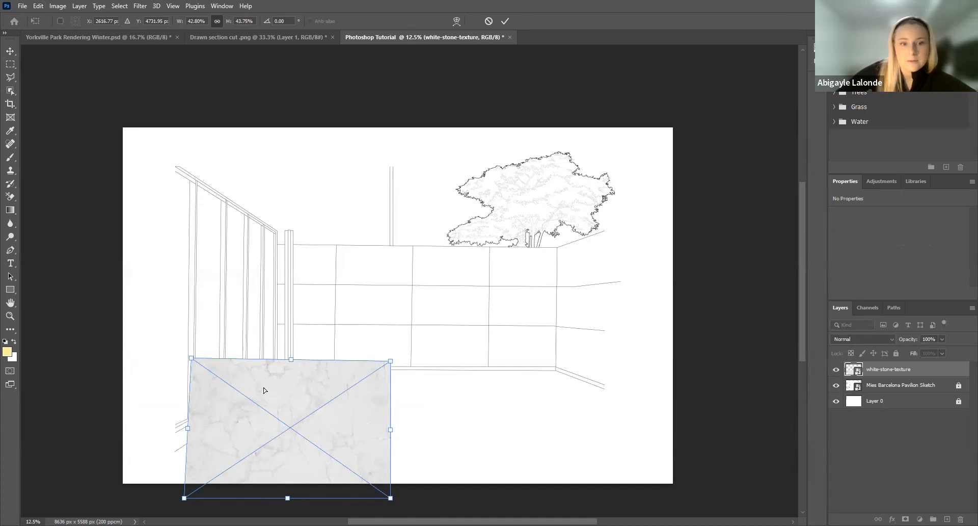
drag(192, 358, 282, 361)
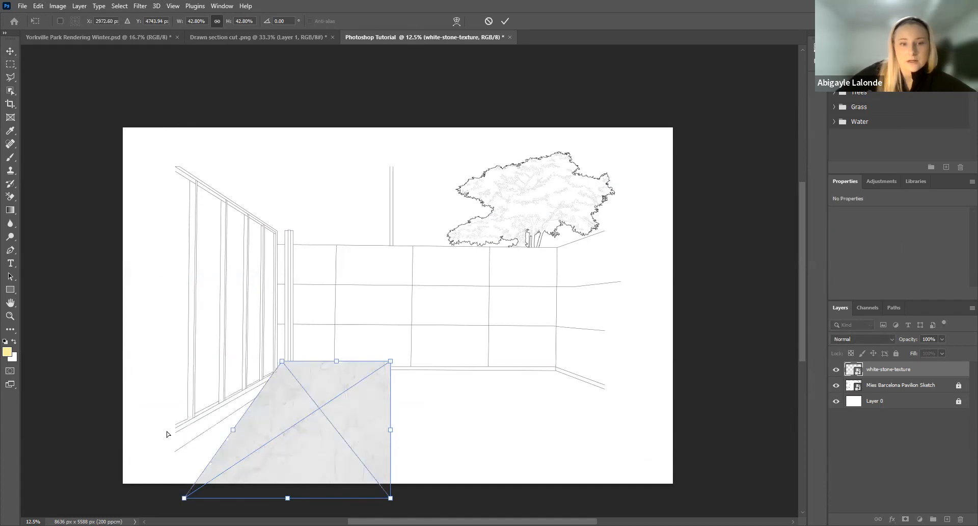
drag(184, 498, 164, 442)
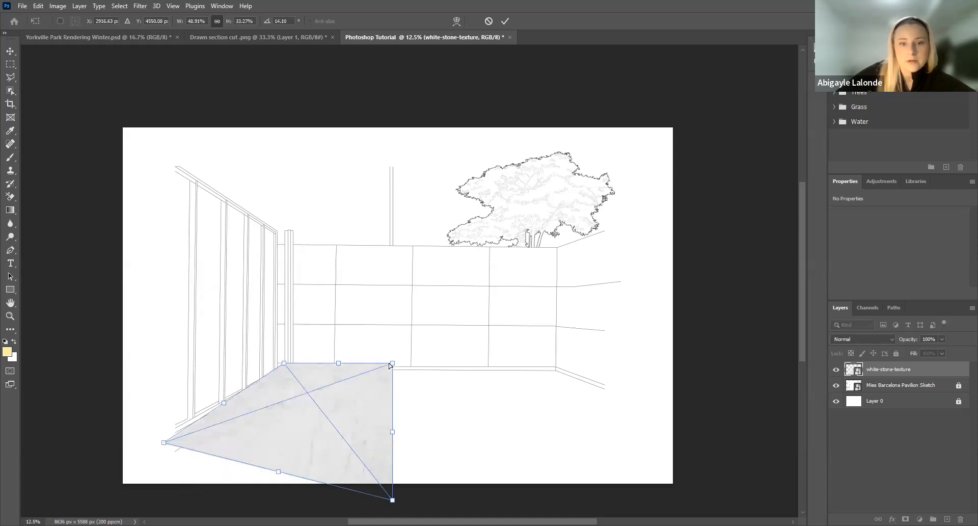
- Refine the texture's four distorted corners so it covers the sketched floor in perspective, and apply the transform
drag(393, 363, 392, 364)
drag(284, 363, 289, 362)
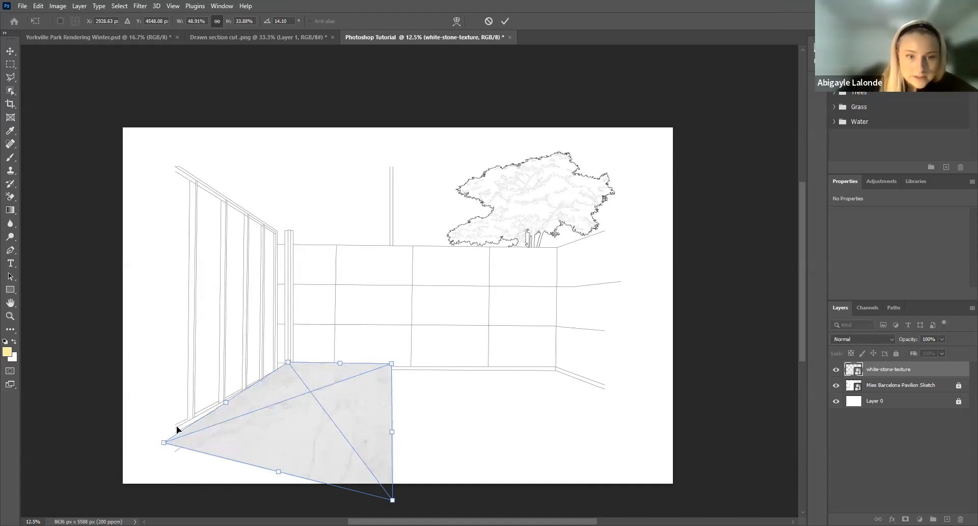
drag(164, 441, 176, 432)
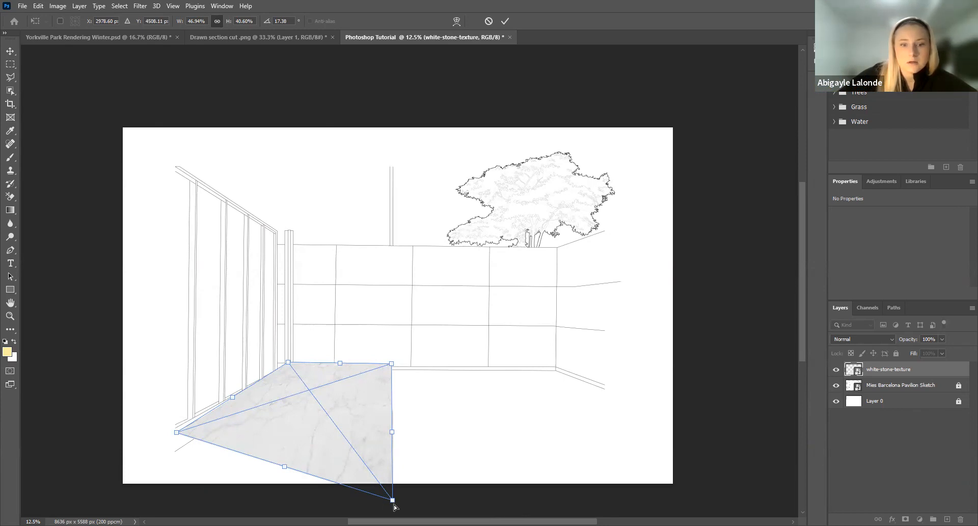
drag(392, 499, 388, 459)
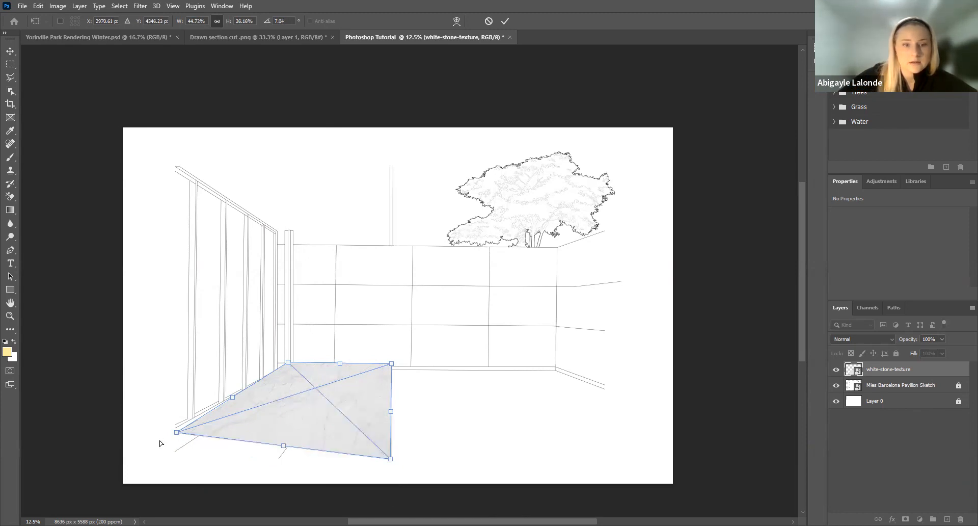
drag(159, 444, 163, 441)
mouse_move(386, 461)
mouse_down()
mouse_move(378, 469)
mouse_move(392, 468)
mouse_up()
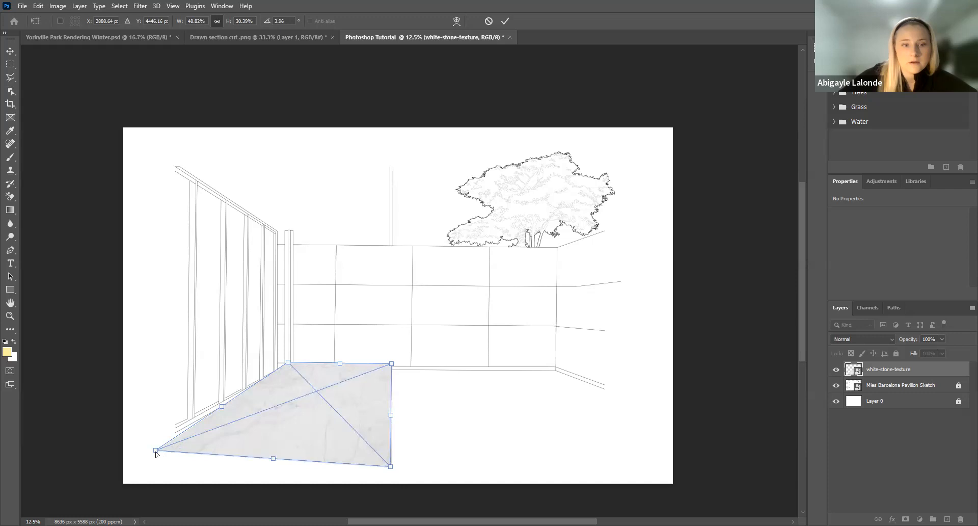
drag(155, 452, 153, 450)
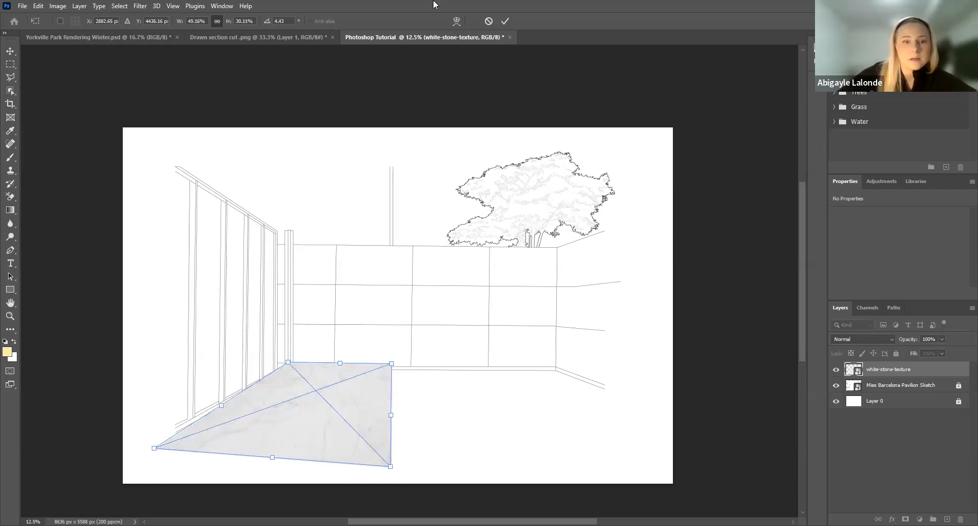
click(504, 21)
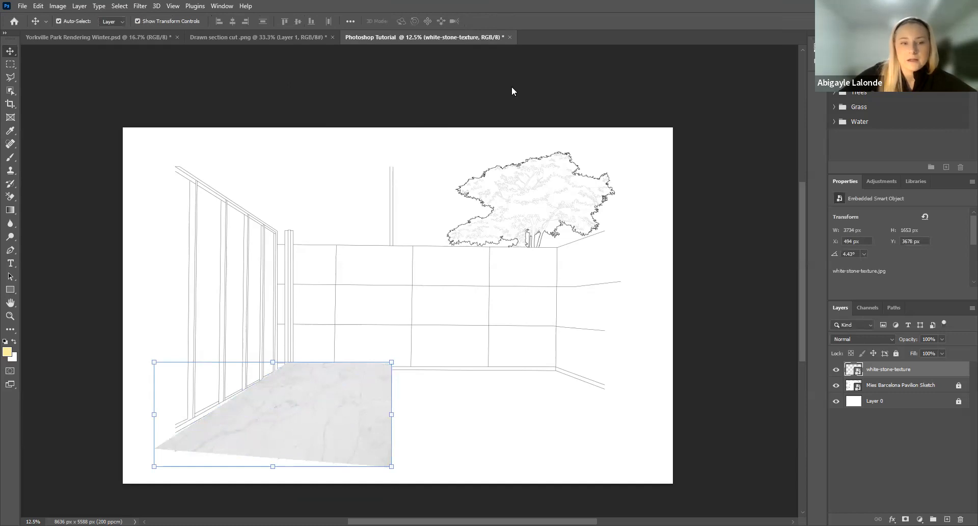
- Deselect the texture and toggle the white-stone-texture layer's visibility off and on to compare it with the floor lines
click(219, 469)
click(271, 416)
click(683, 305)
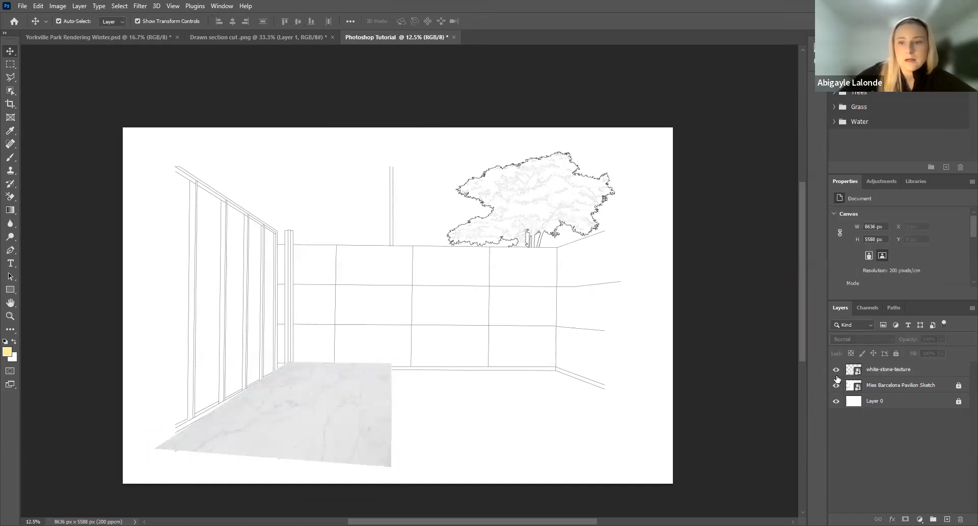
click(836, 369)
click(836, 370)
click(836, 370)
click(836, 370)
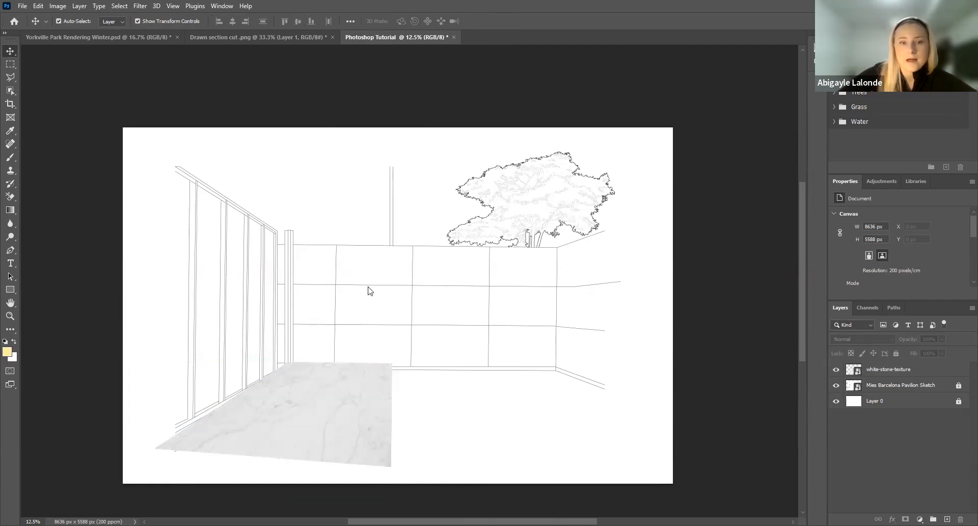
- Place the Blue Marble 2 texture and fit it over the back wall's right portion at 43.71% width and 39.40% height, applying the transform
click(506, 21)
click(527, 144)
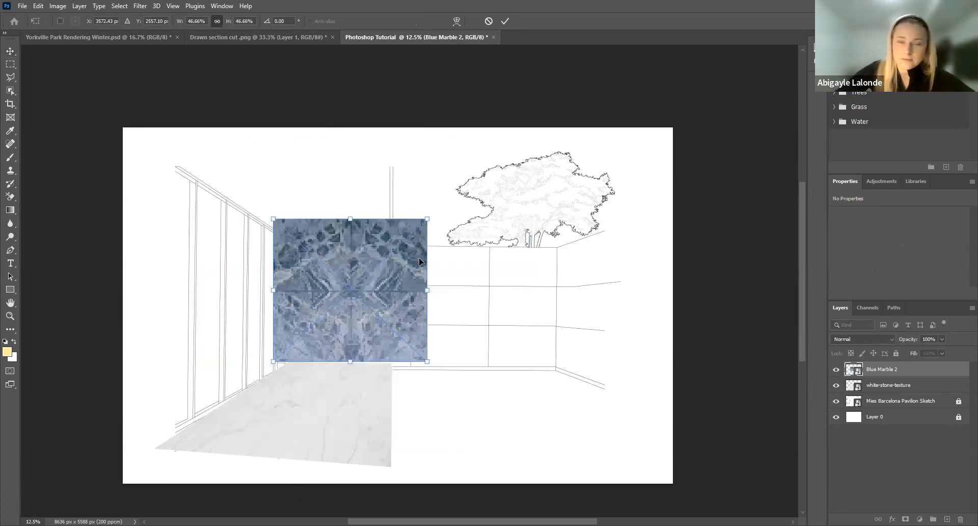
drag(419, 261, 449, 261)
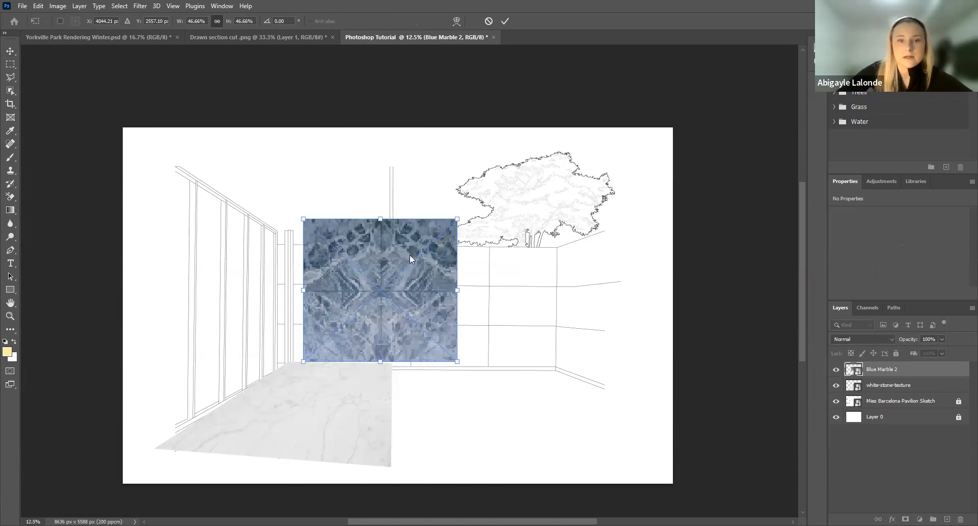
drag(456, 334, 525, 349)
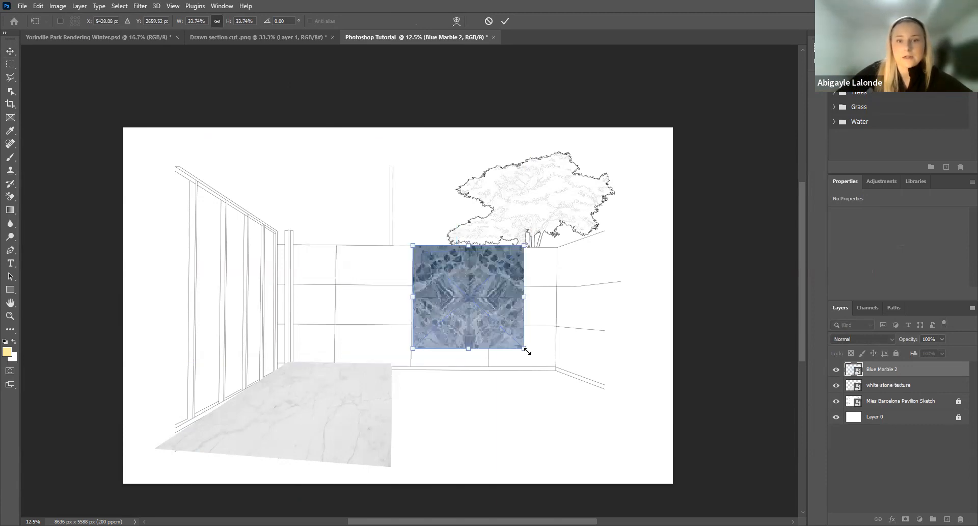
drag(524, 297, 556, 304)
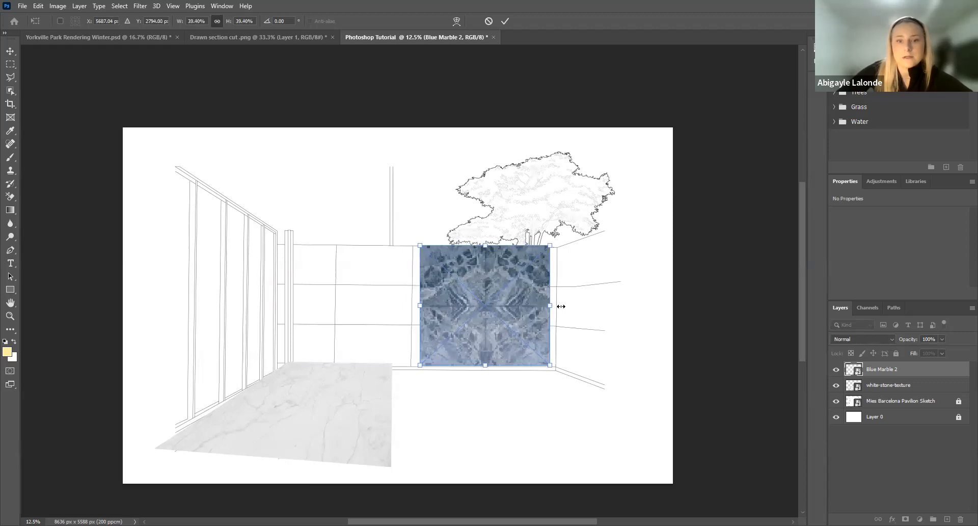
drag(420, 306, 468, 312)
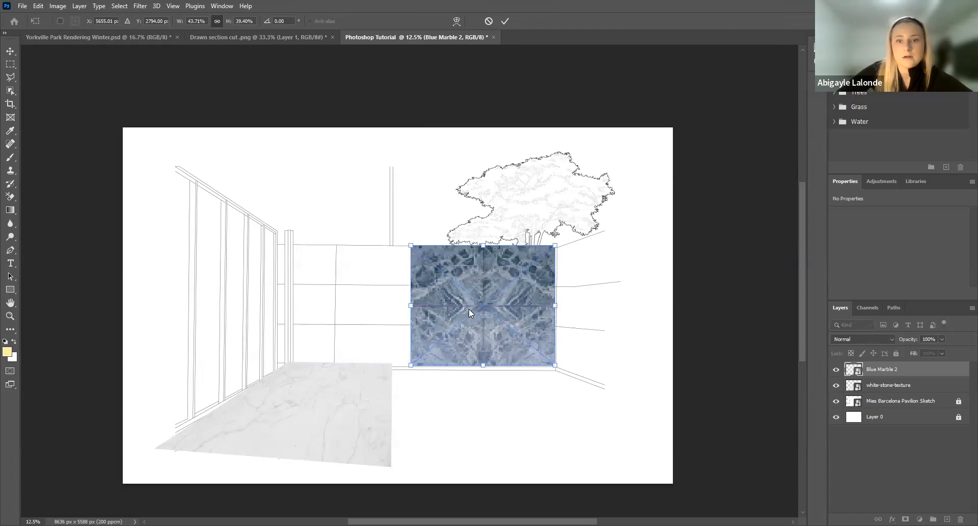
key(ctrl+plus)
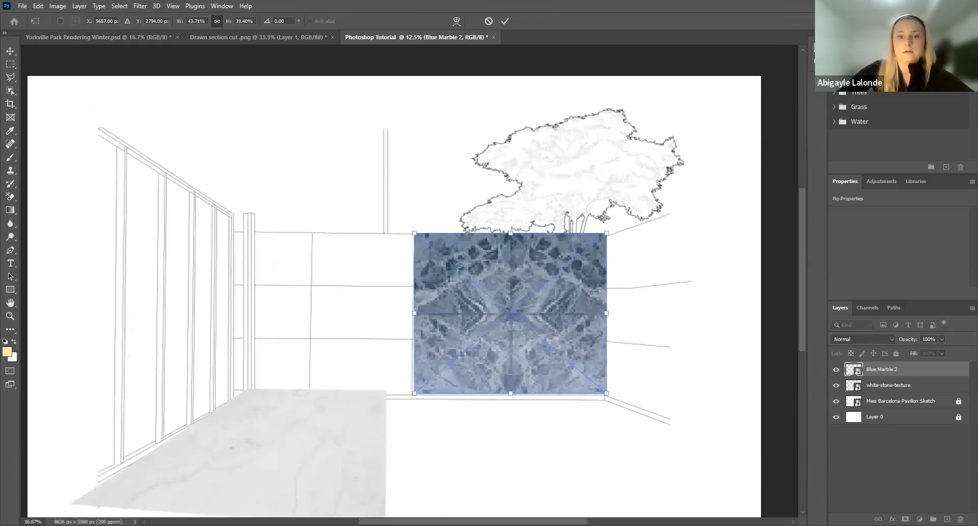
key(ctrl+plus)
click(505, 21)
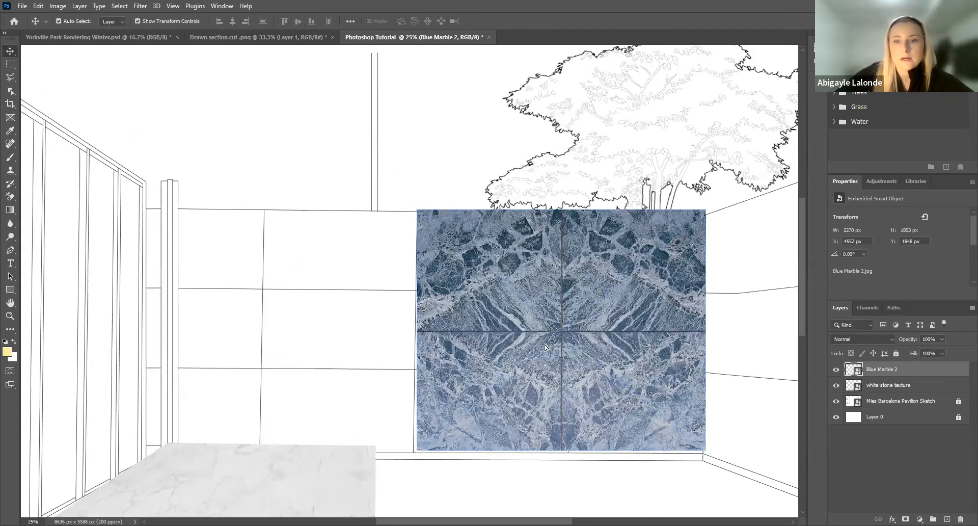
- Duplicate the Blue Marble 2 layer and align the copy over the back wall's left portion, level with the original
key(ctrl+alt)
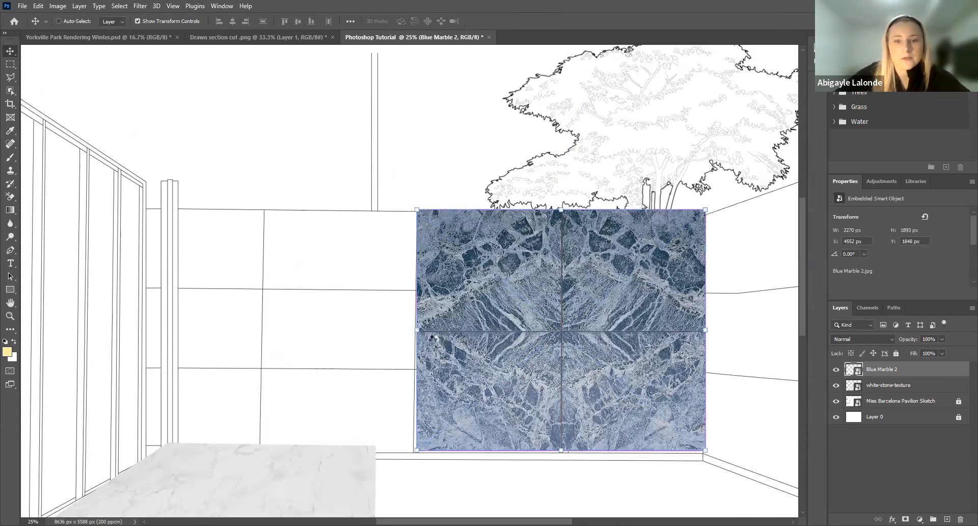
drag(434, 339, 282, 290)
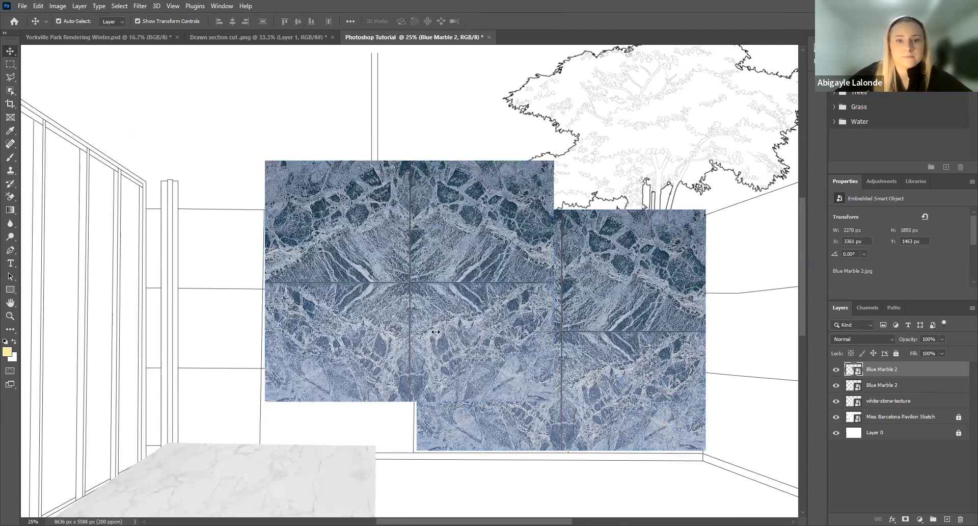
drag(306, 337, 187, 385)
- Free Transform the left marble copy to 41.04% width and 39.40% height so it meets the right panel, and apply the transform
key(ctrl+t)
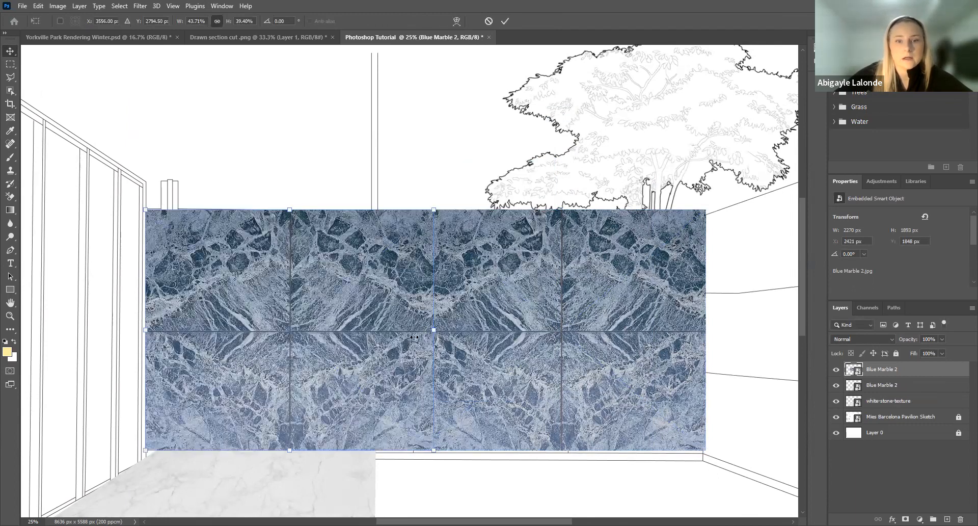
drag(433, 330, 417, 330)
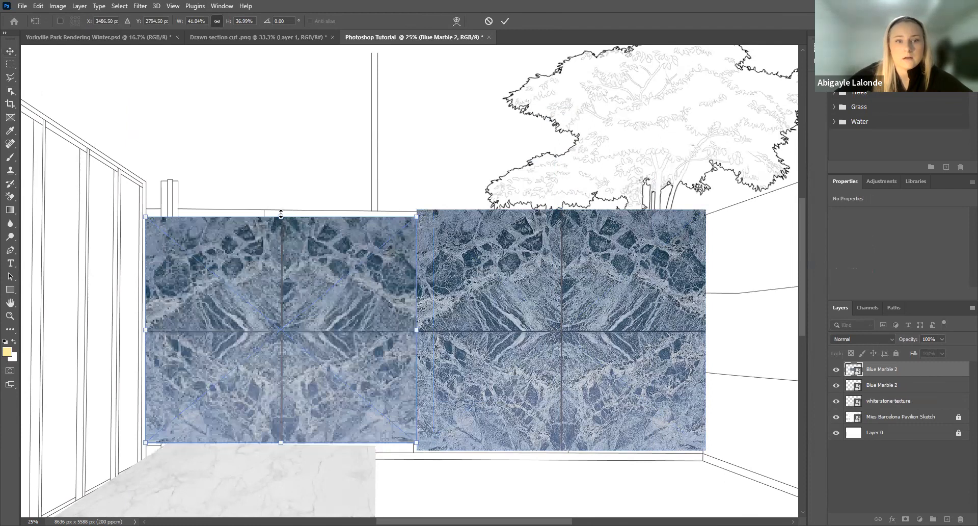
drag(281, 216, 281, 209)
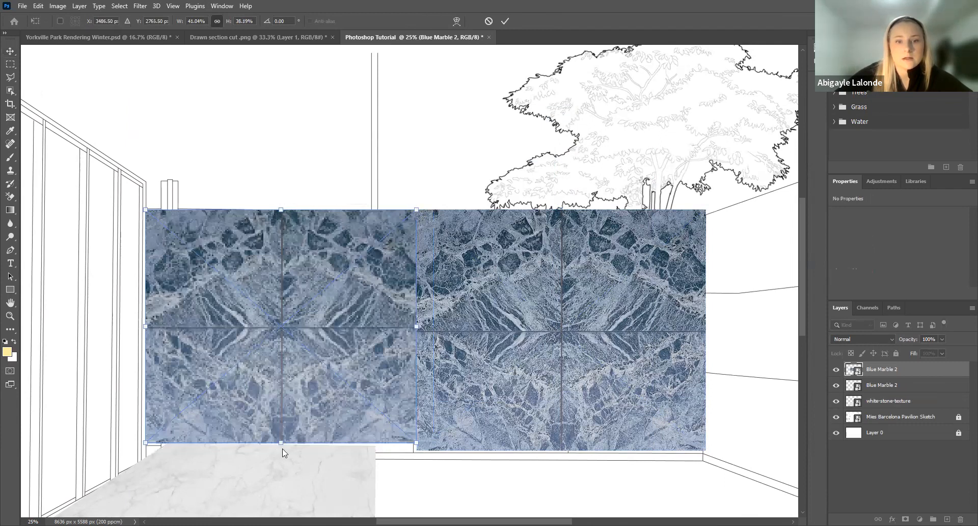
drag(281, 443, 283, 453)
key(Return)
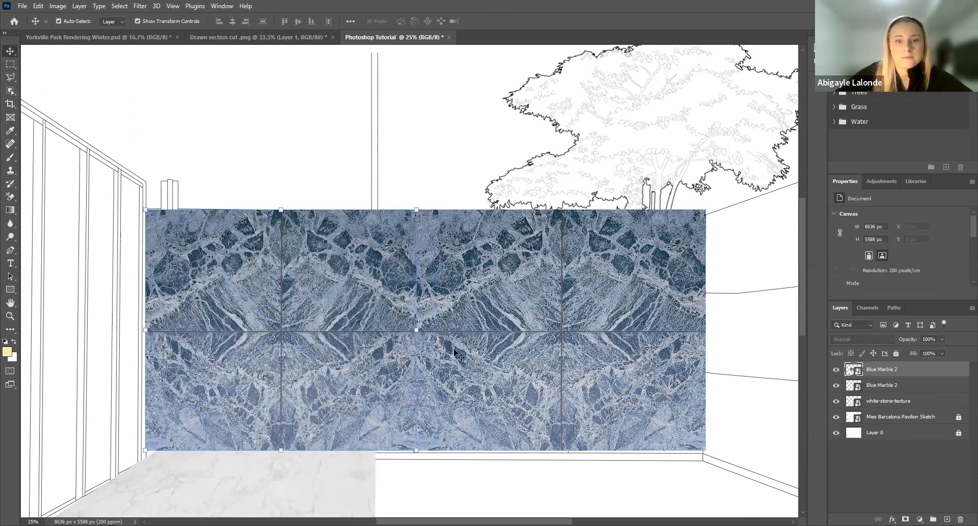
- Duplicate the right marble panel leftward along the back wall and place the narrower panel beyond the wall's right corner
click(531, 334)
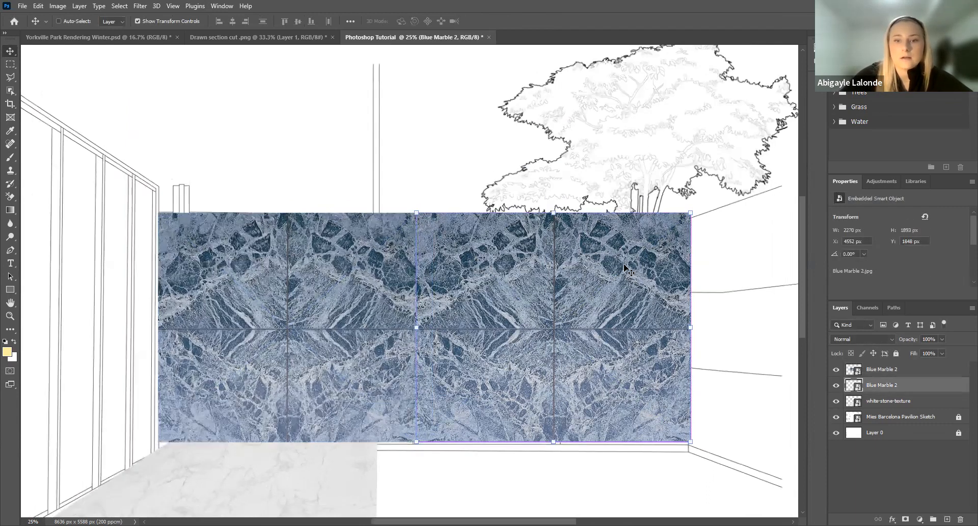
key(ctrl+minus)
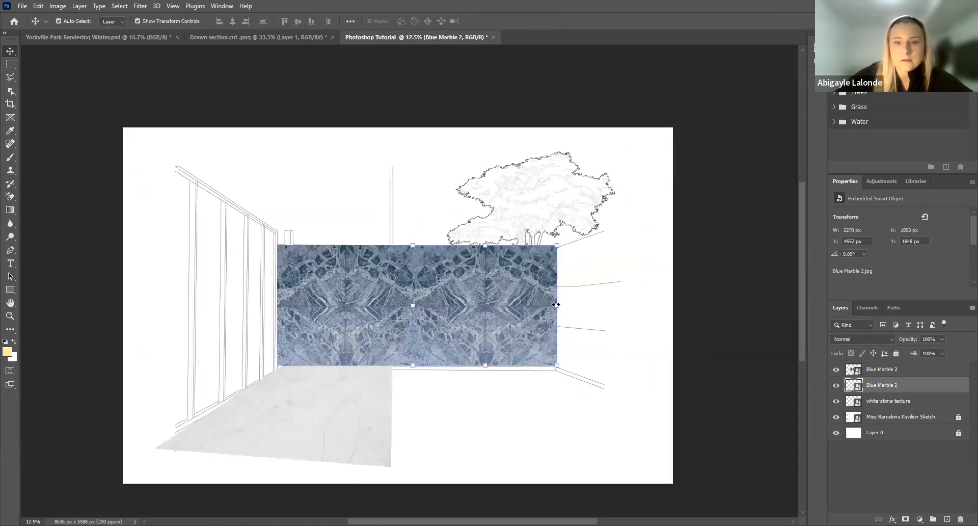
drag(531, 320, 440, 356)
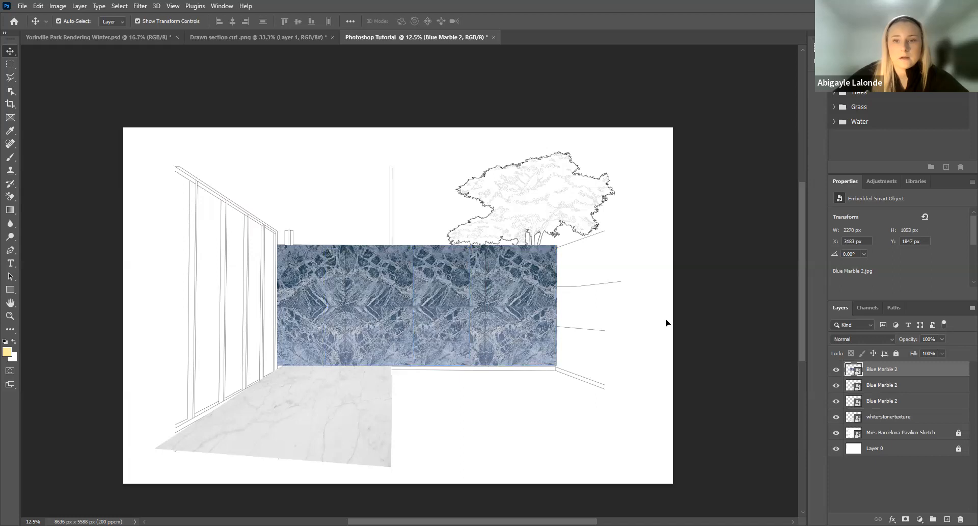
- Distort the rightmost marble panel, spreading its two outer corners up and down to follow the side wall's perspective, and apply the transform
click(37, 7)
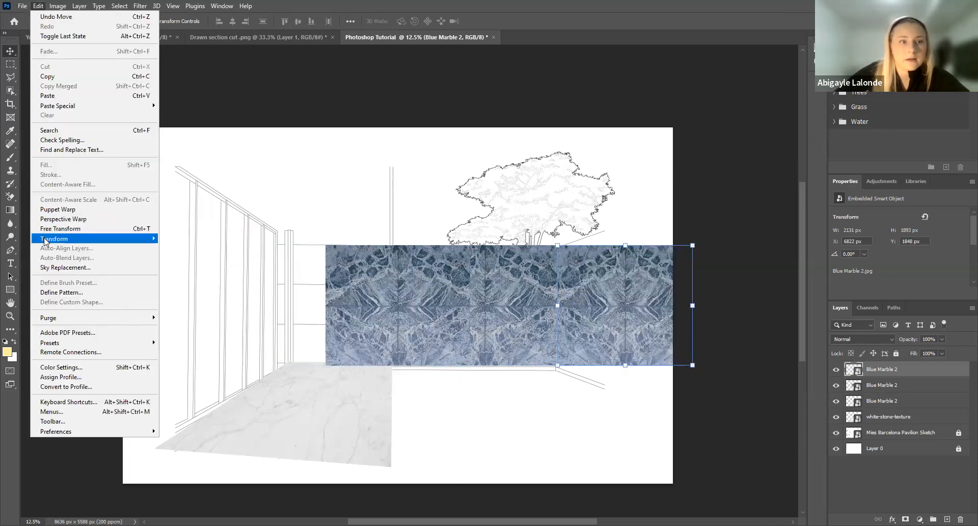
mouse_move(46, 238)
click(176, 282)
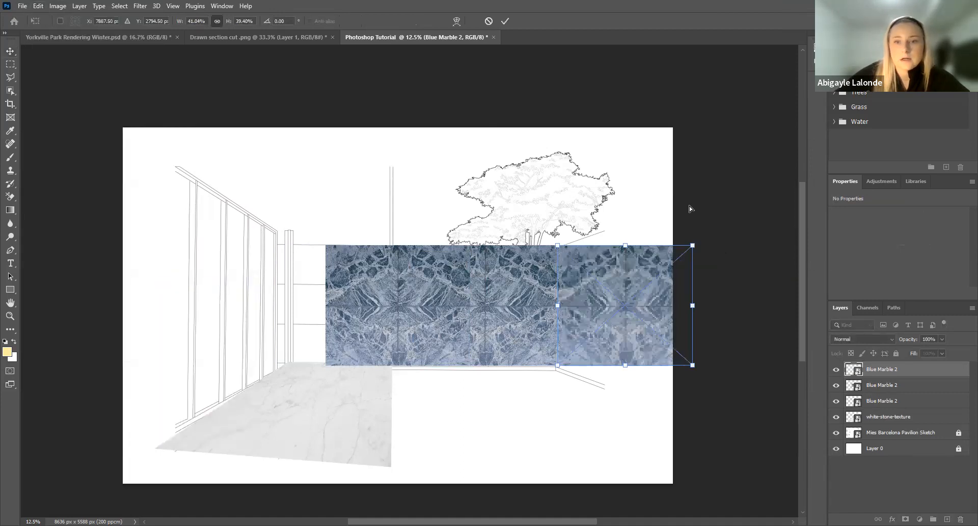
drag(693, 245, 686, 204)
drag(692, 364, 687, 411)
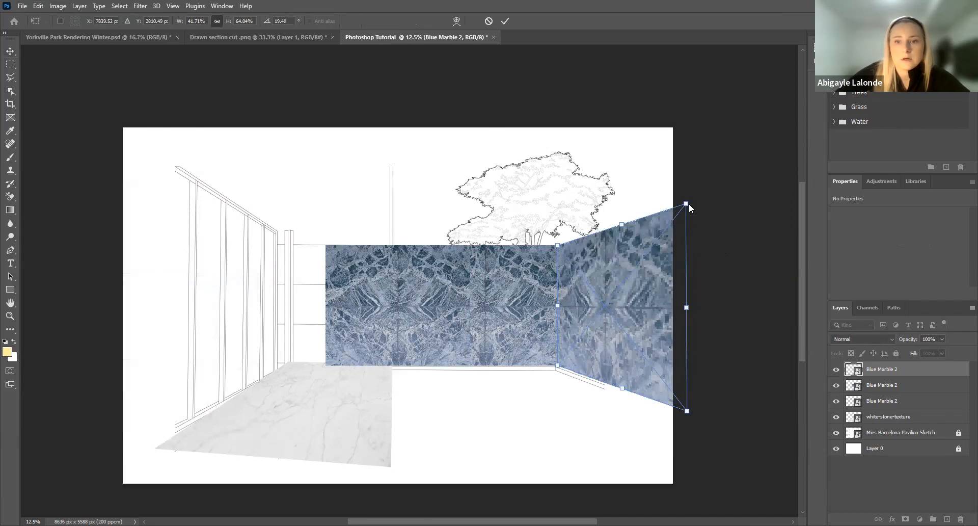
drag(689, 205, 693, 206)
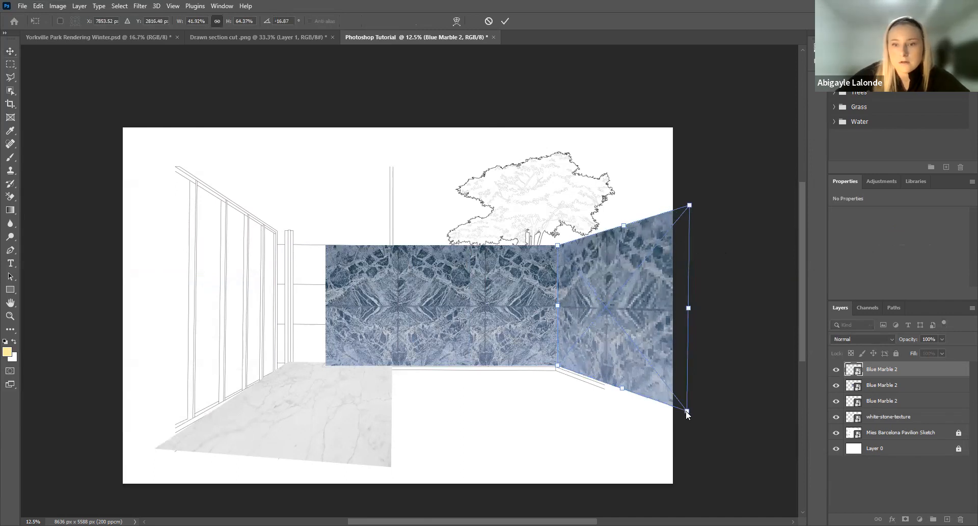
key(Return)
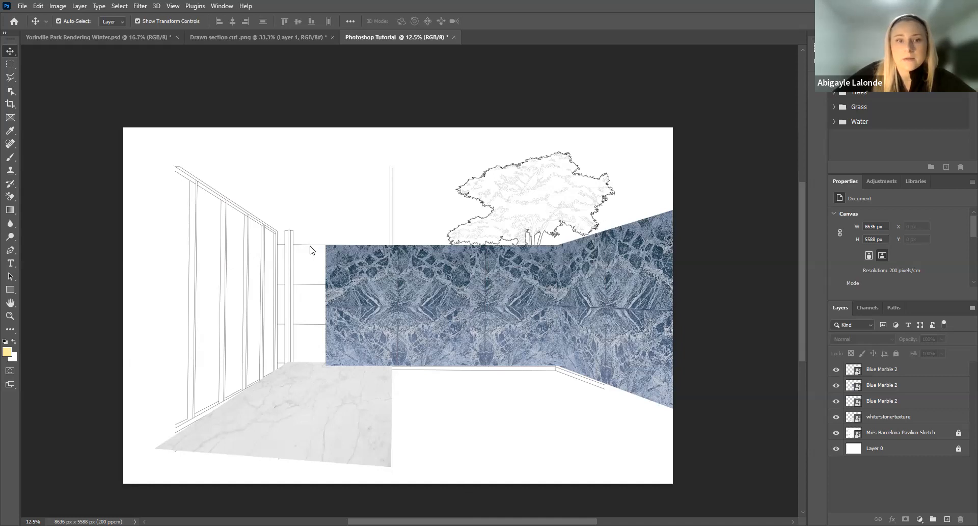
- Place the Tree image in front of the marble wall, scale it to 107.87%, and move it to X 4228 px, Y 162 px
drag(532, 283, 613, 299)
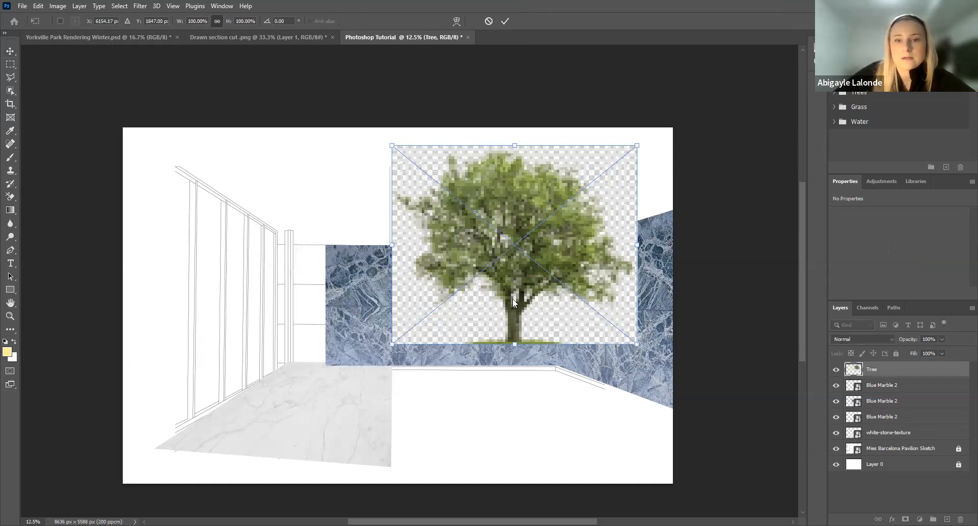
drag(637, 347, 656, 341)
click(505, 20)
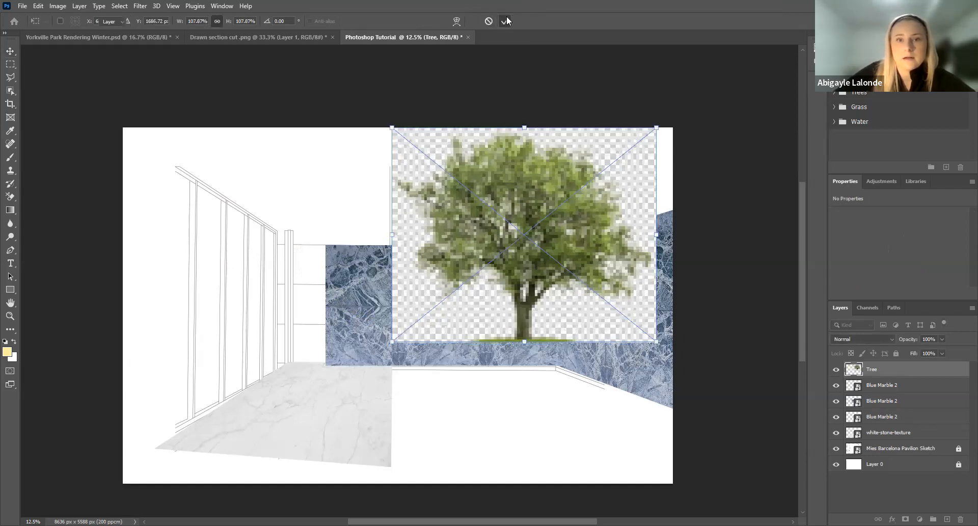
drag(533, 236, 534, 247)
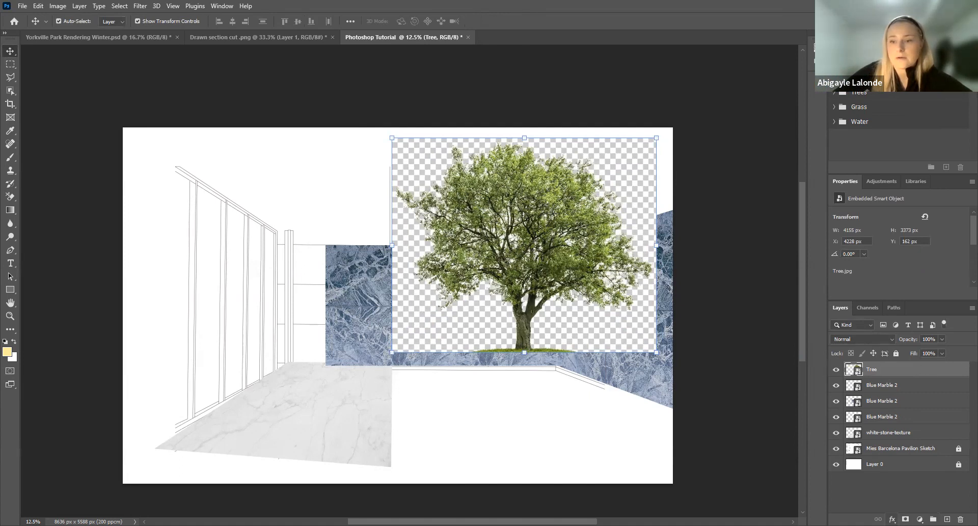
- Open the Tree layer's Blending Options and lower the Blend If highlight limit for This Layer to 196 to hide the checkered background
click(893, 518)
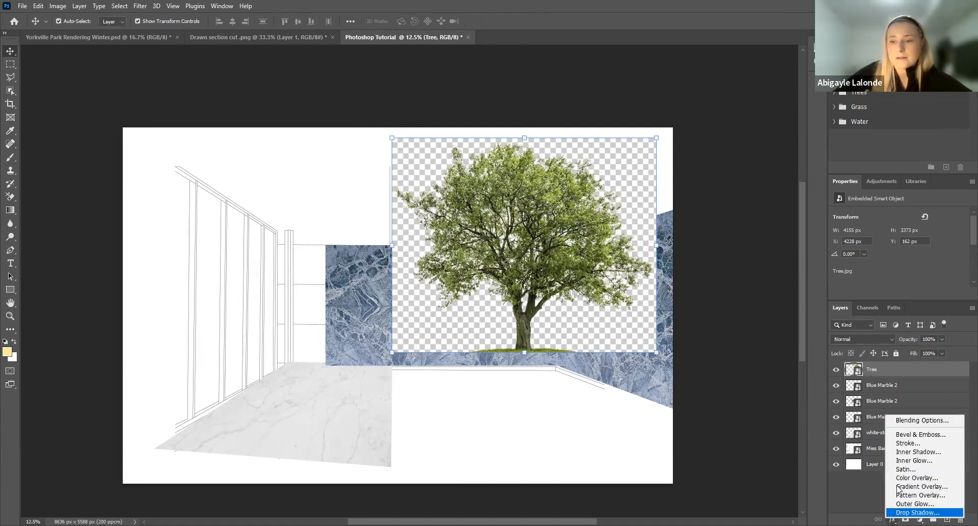
click(898, 420)
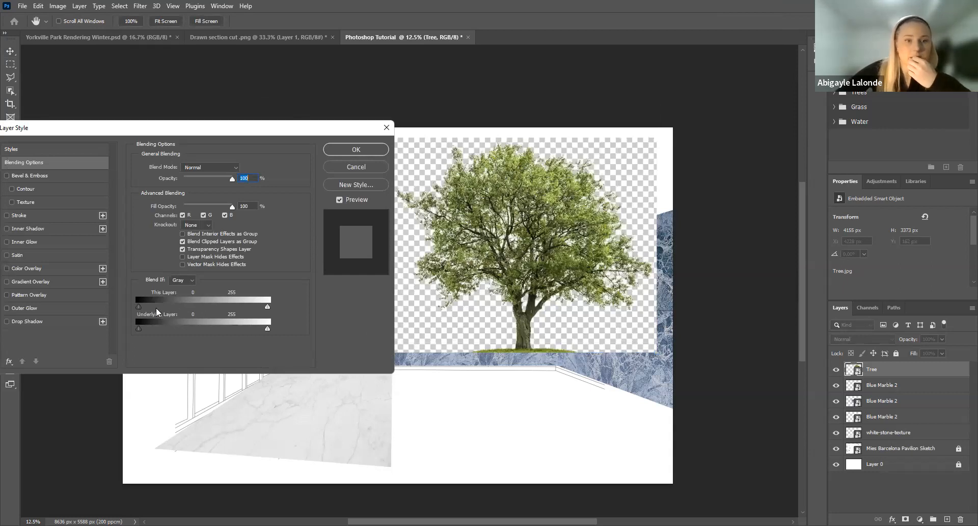
drag(265, 305, 236, 312)
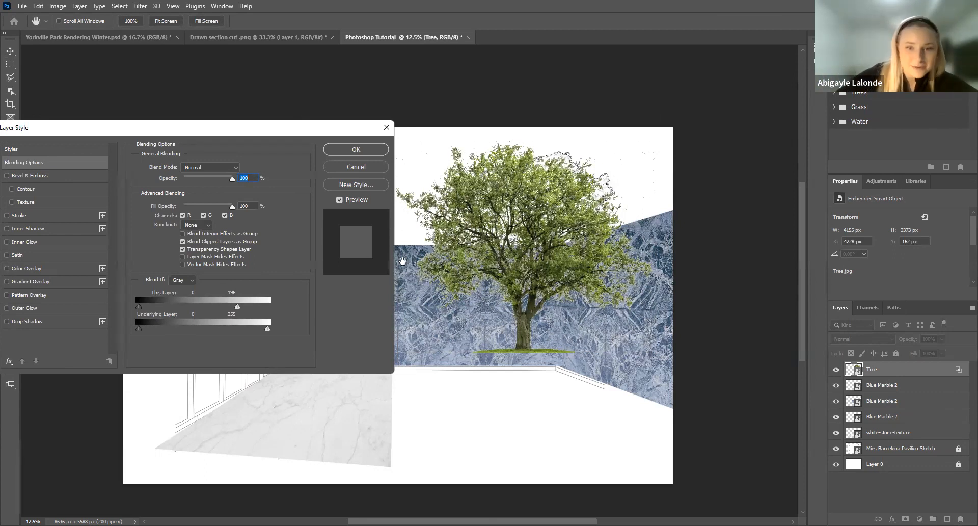
- Refine the Tree layer's Blend If highlight limit for This Layer to 156 and apply the layer style
drag(268, 329, 269, 329)
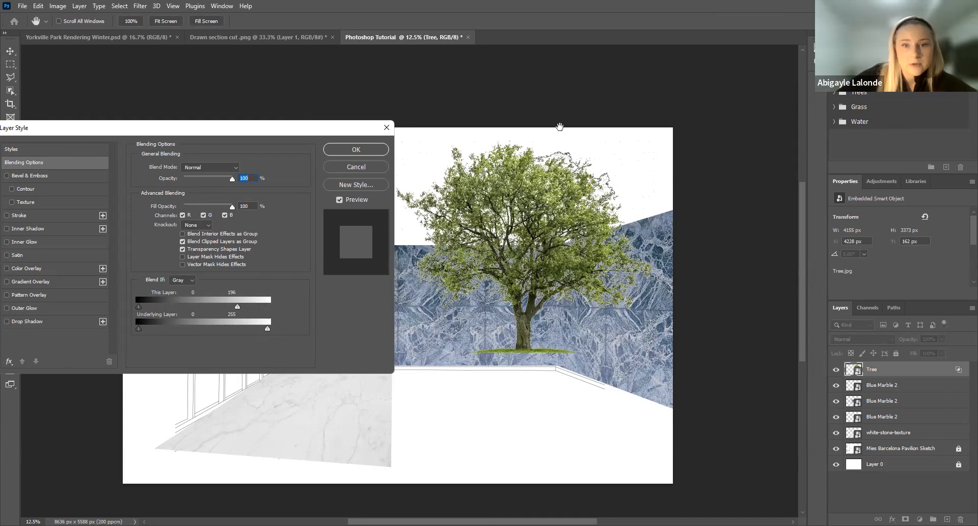
mouse_move(136, 304)
mouse_down()
mouse_move(202, 305)
mouse_move(139, 306)
mouse_up()
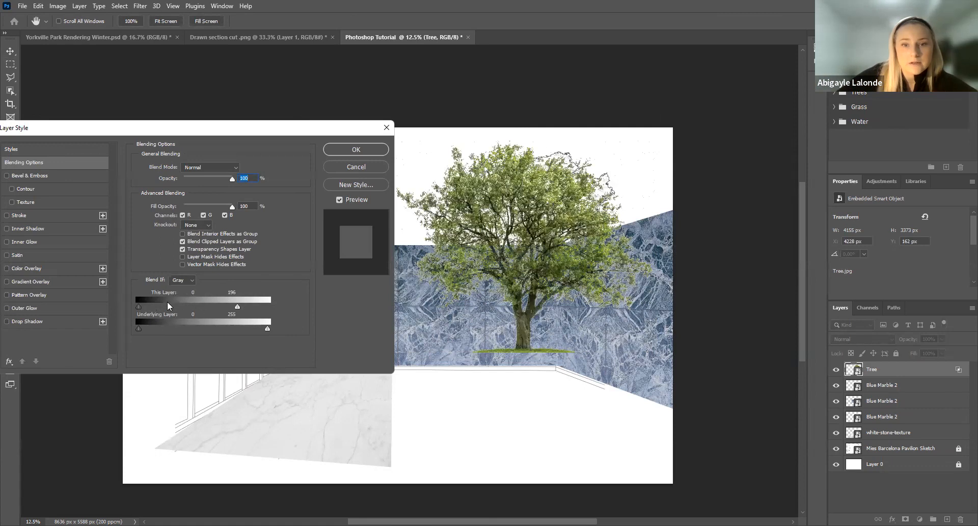
drag(232, 306, 232, 306)
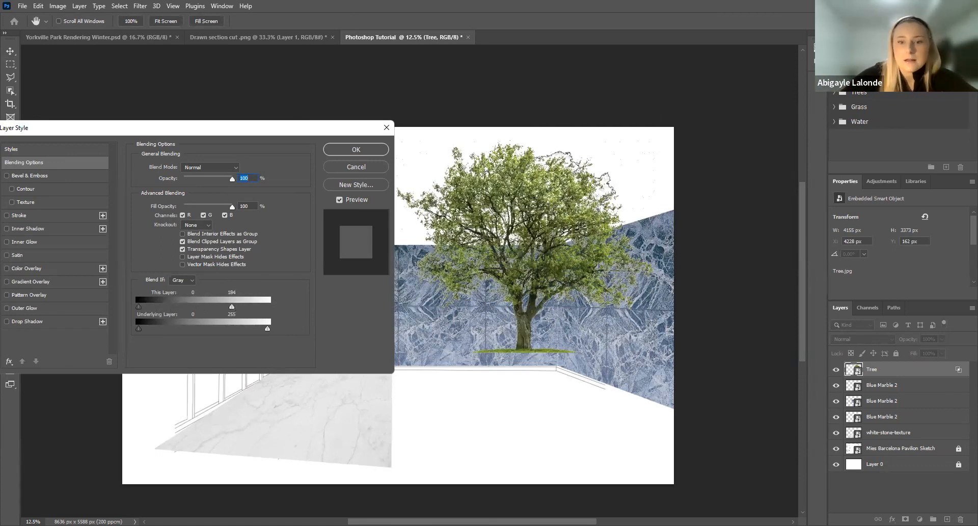
scroll(531, 158, up, 4)
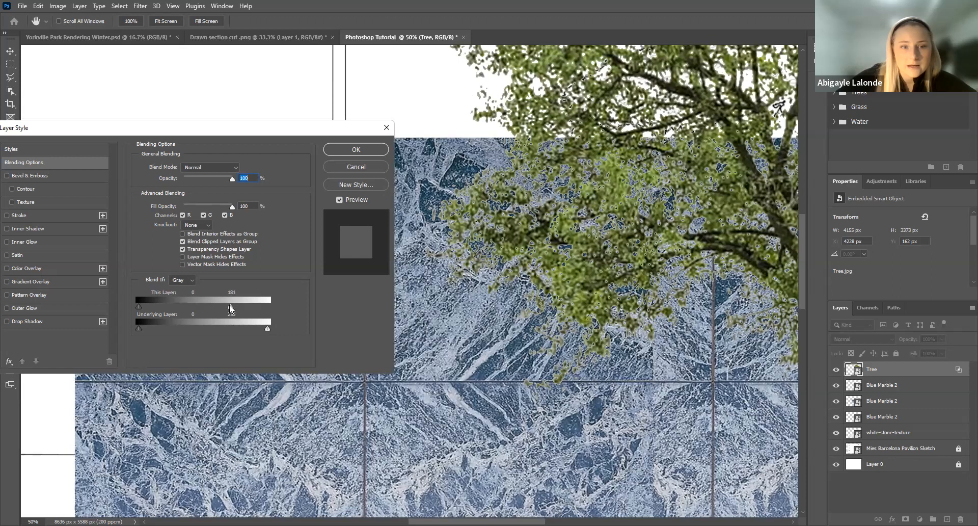
drag(222, 308, 217, 304)
mouse_move(267, 327)
mouse_down()
mouse_move(256, 325)
mouse_move(280, 322)
mouse_up()
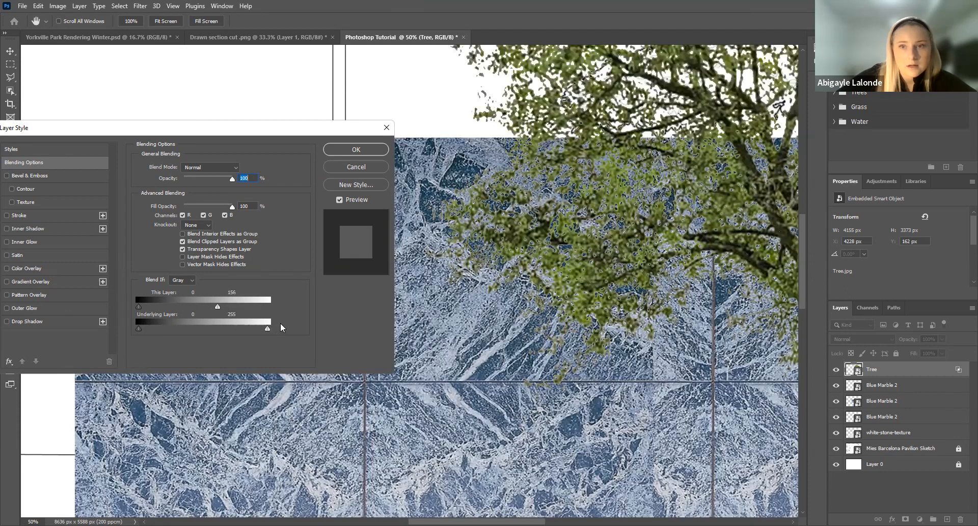
click(387, 150)
- Move the tree to X 4552 px, Y 0 px in front of the marble wall, then deselect and reselect its layer
key(ctrl+minus)
key(ctrl+minus)
key(ctrl+minus)
key(ctrl+minus)
drag(545, 251, 557, 246)
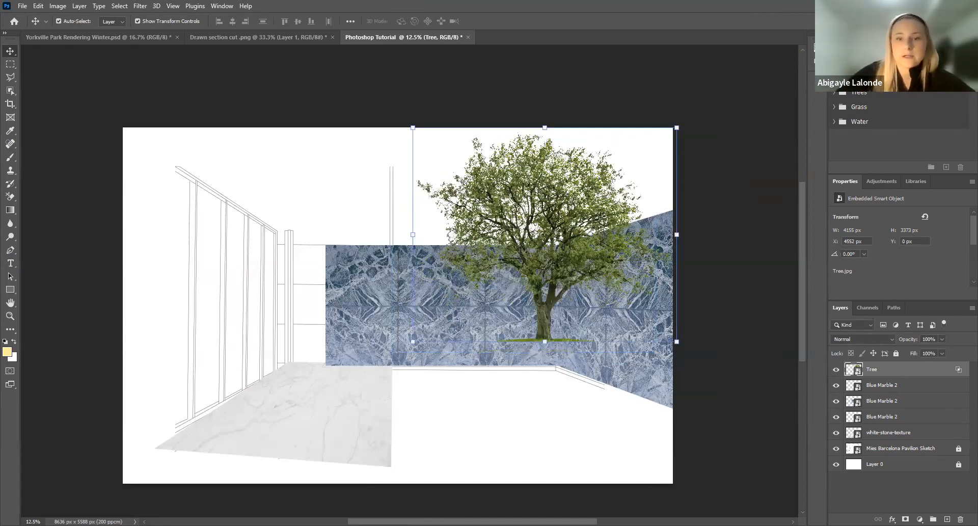
click(545, 425)
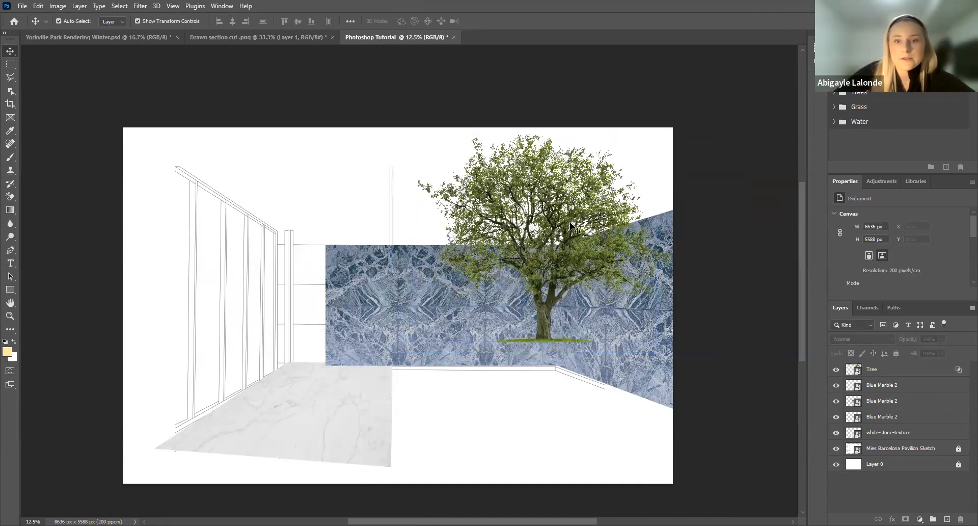
click(510, 250)
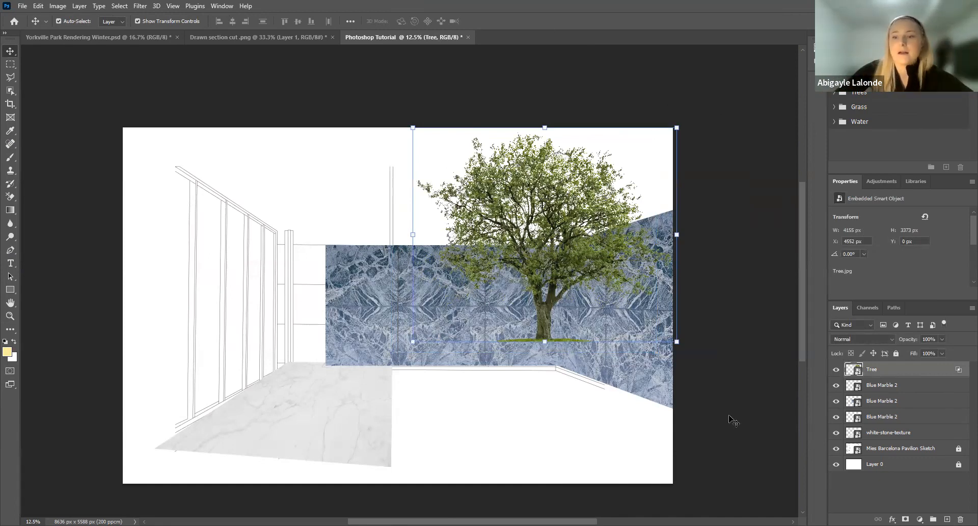
- Try to delete a freehand Lasso selection drawn around the crown of the tree on the Tree layer
drag(877, 367, 896, 364)
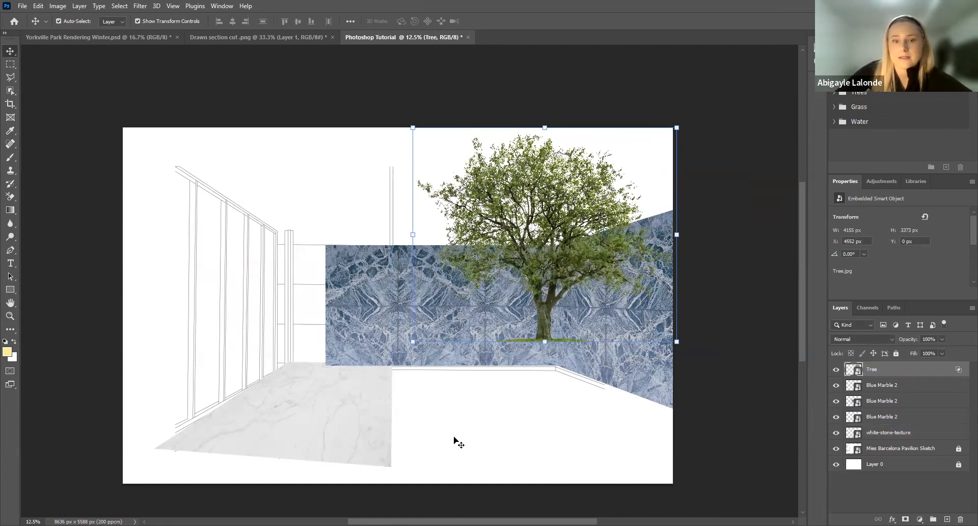
click(454, 438)
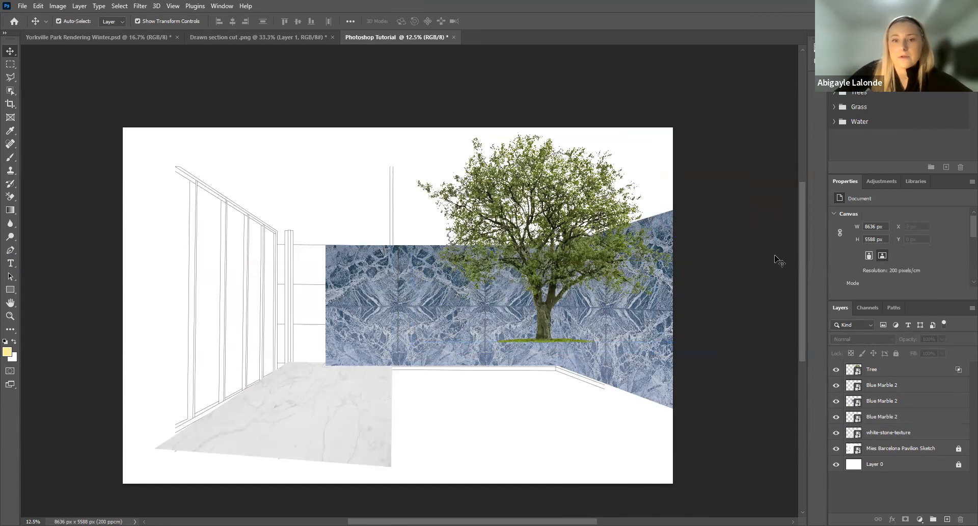
key(ctrl+plus)
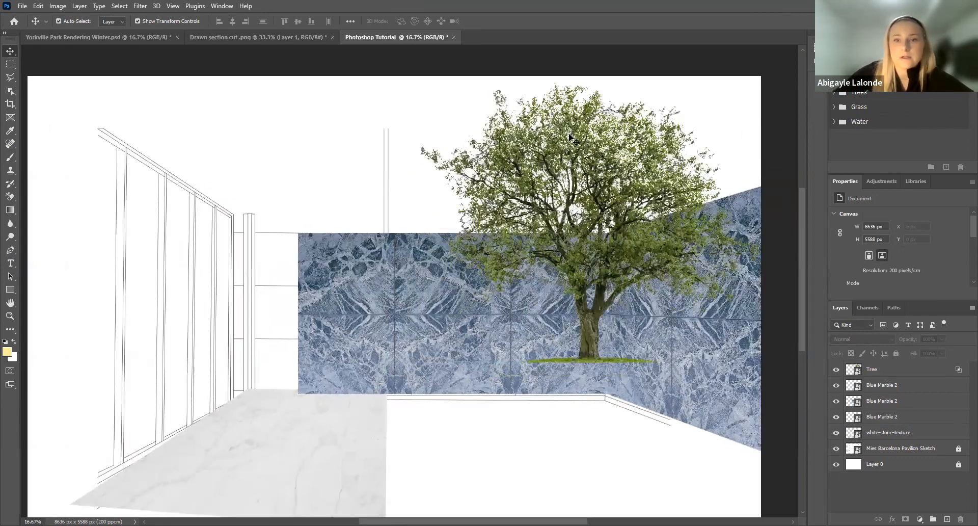
click(874, 369)
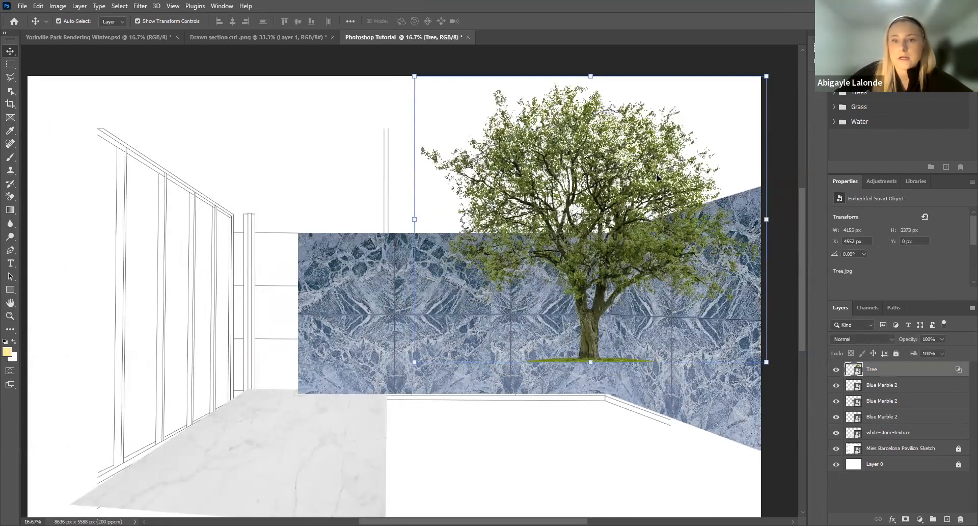
click(12, 79)
right_click(9, 78)
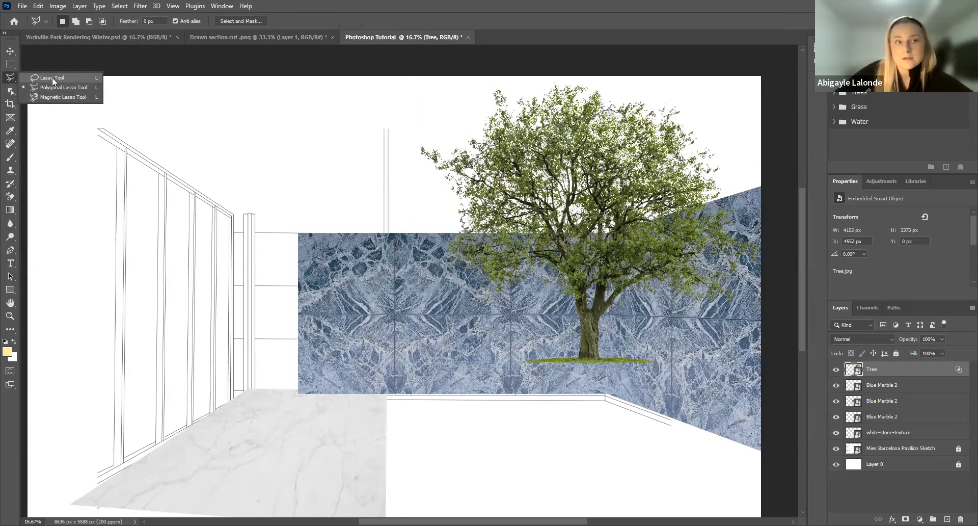
click(52, 77)
mouse_move(688, 161)
mouse_down()
mouse_move(662, 131)
mouse_move(476, 129)
mouse_move(524, 261)
mouse_move(683, 302)
mouse_up()
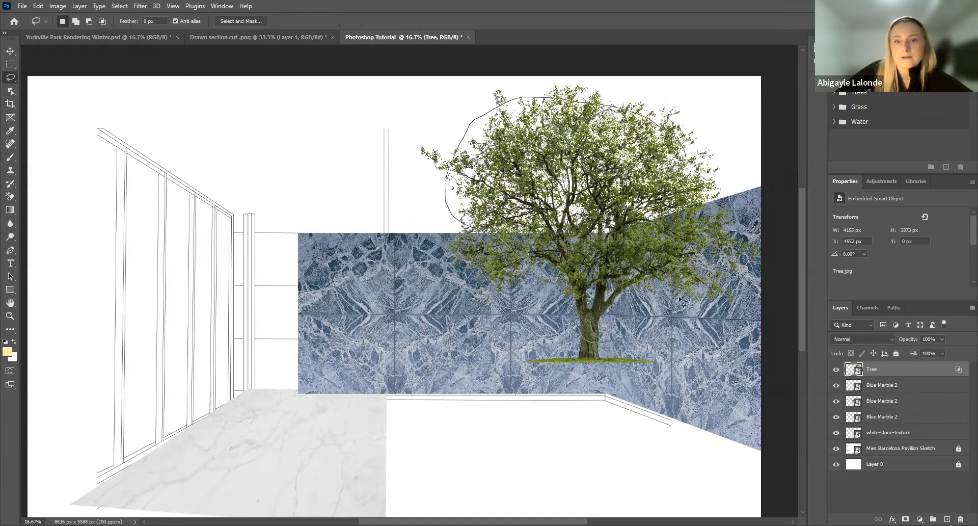
mouse_move(684, 151)
mouse_down()
mouse_move(688, 163)
mouse_move(683, 149)
mouse_up()
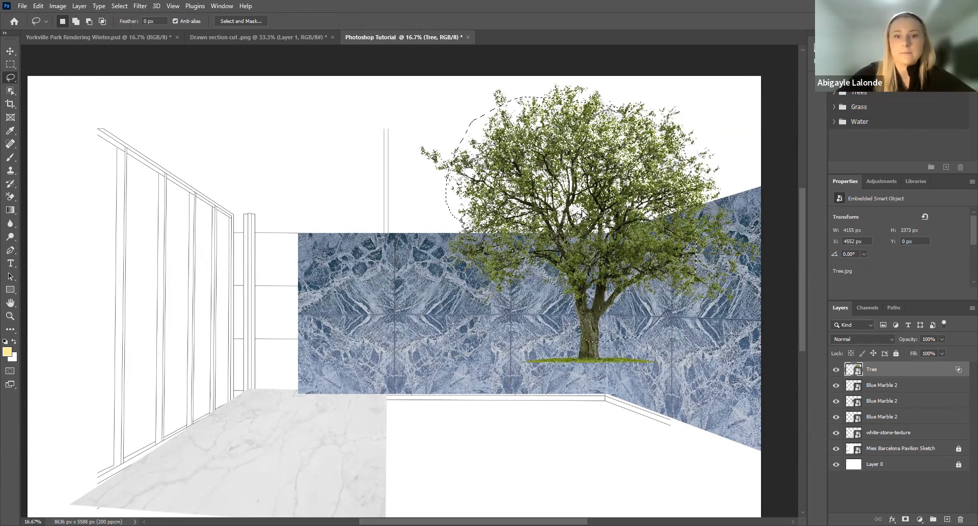
key(Delete)
click(469, 203)
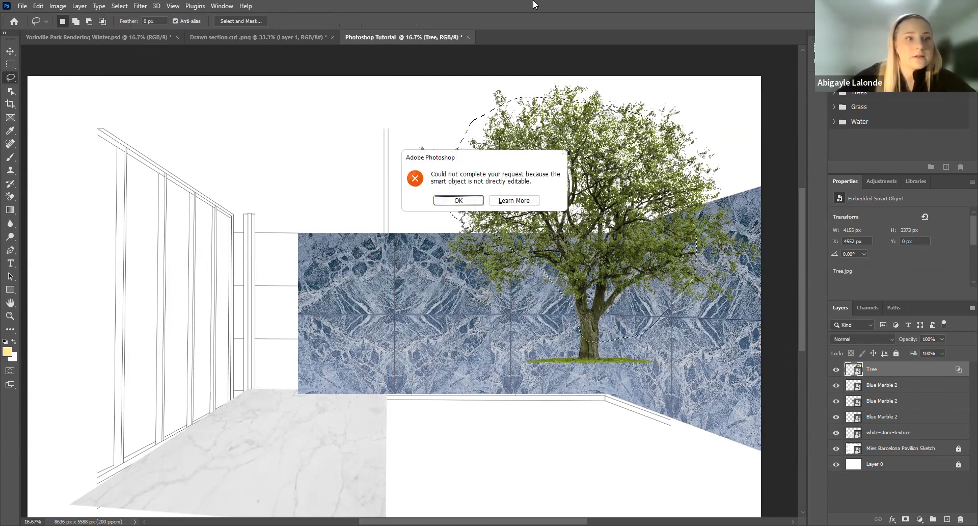
- Rasterize the Tree smart object for the Background Eraser, switch to the Eraser tool and view its brush settings
click(12, 198)
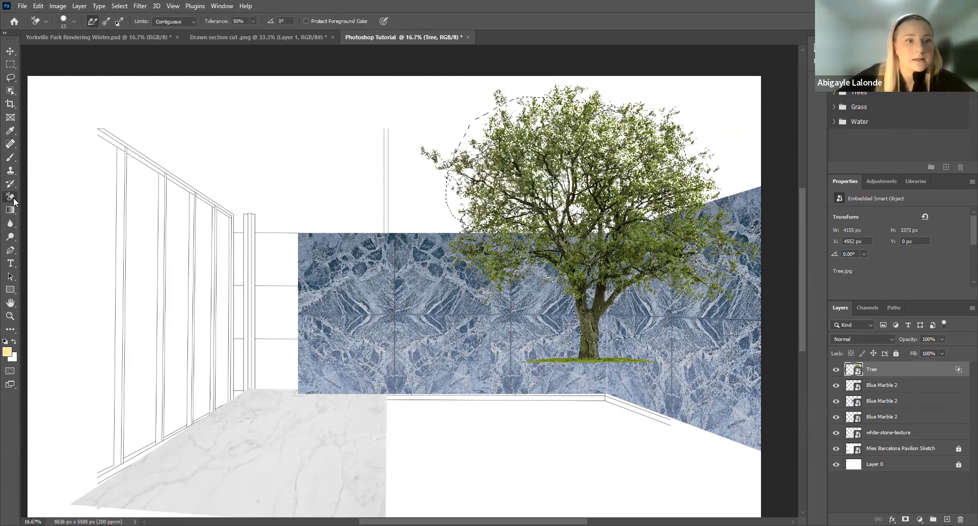
click(416, 192)
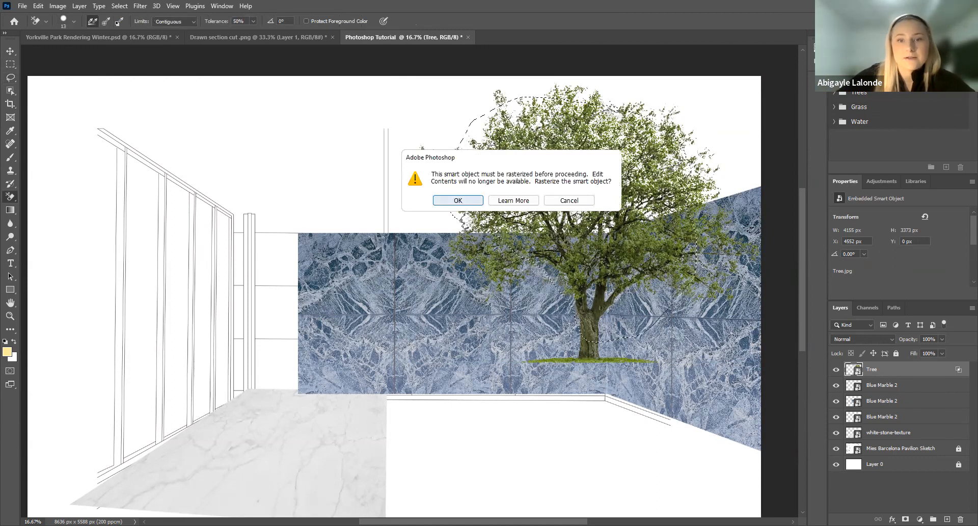
click(458, 200)
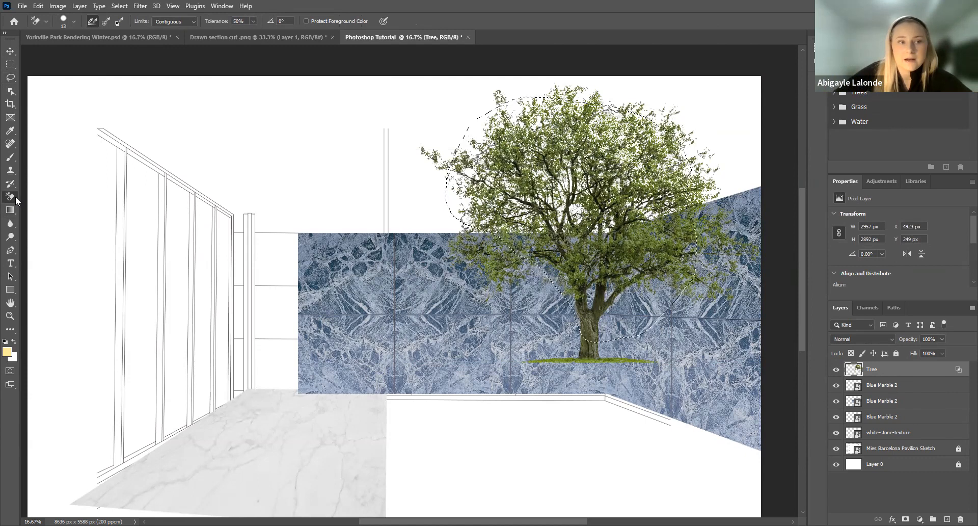
drag(15, 198, 49, 196)
right_click(522, 191)
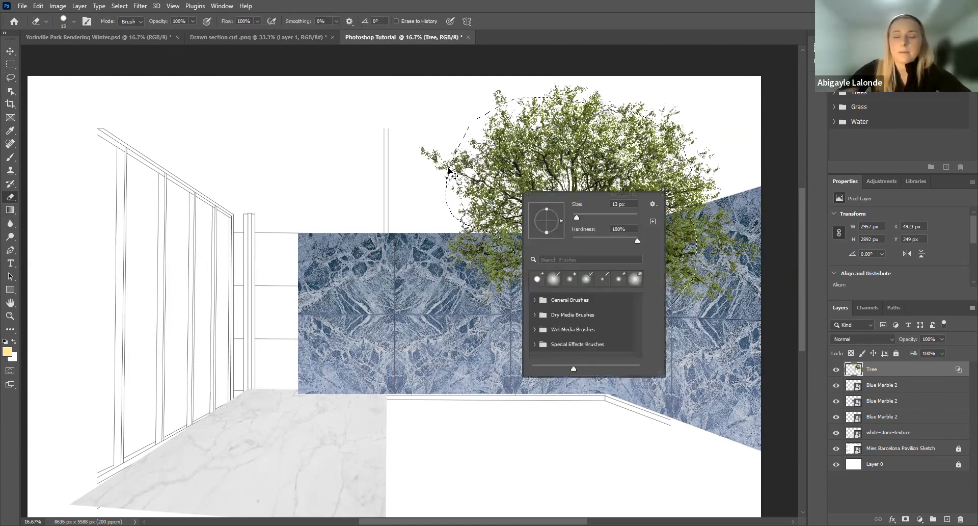
key(Escape)
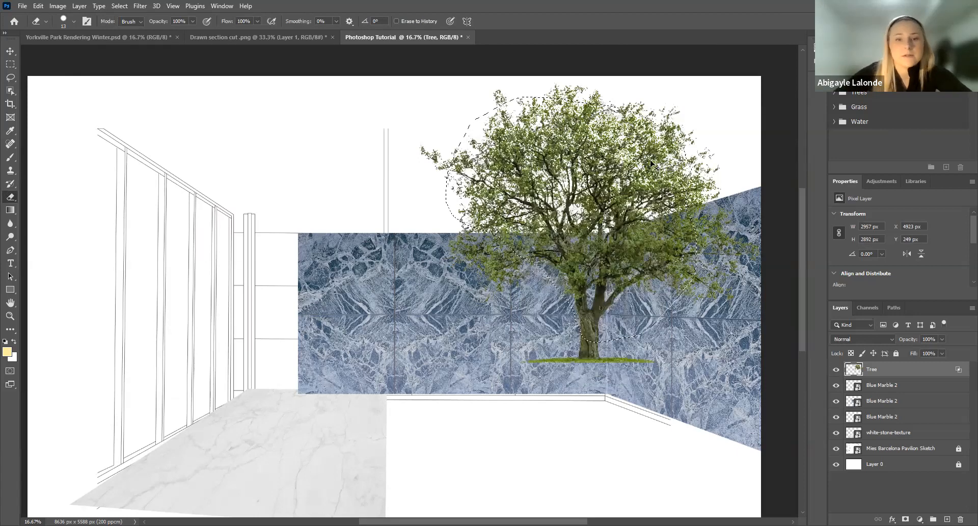
- Undo the rasterizing and lasso selection of the tree, keeping the Tree layer above the Blue Marble 2 layers
key(ctrl+z)
key(ctrl+z)
key(ctrl+z)
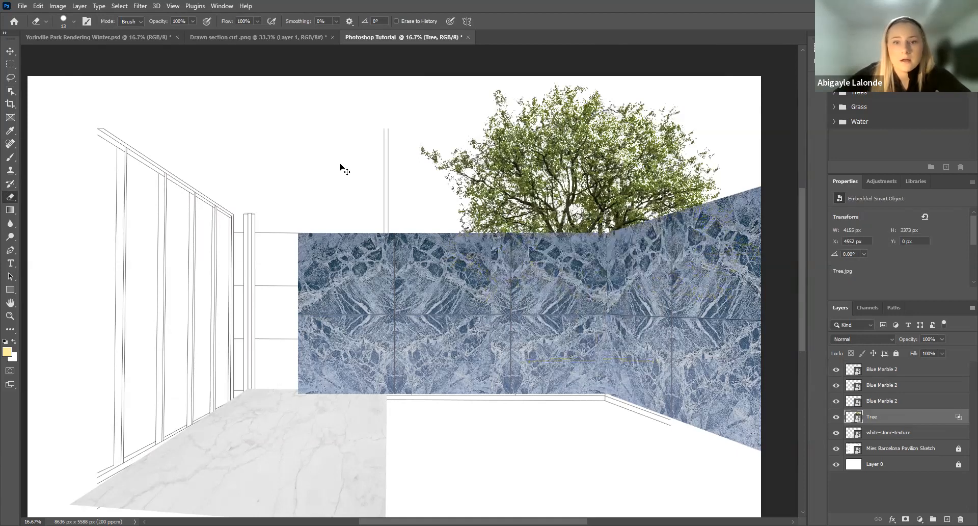
key(ctrl+shift+z)
click(11, 51)
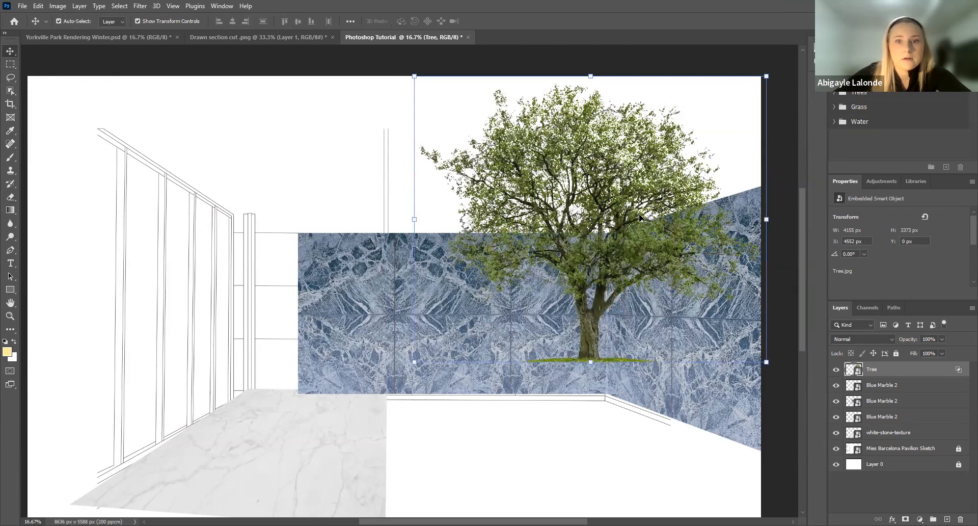
- Rasterize the Tree layer, try freehand Eraser strokes across the tree's crown and undo the strokes
click(11, 197)
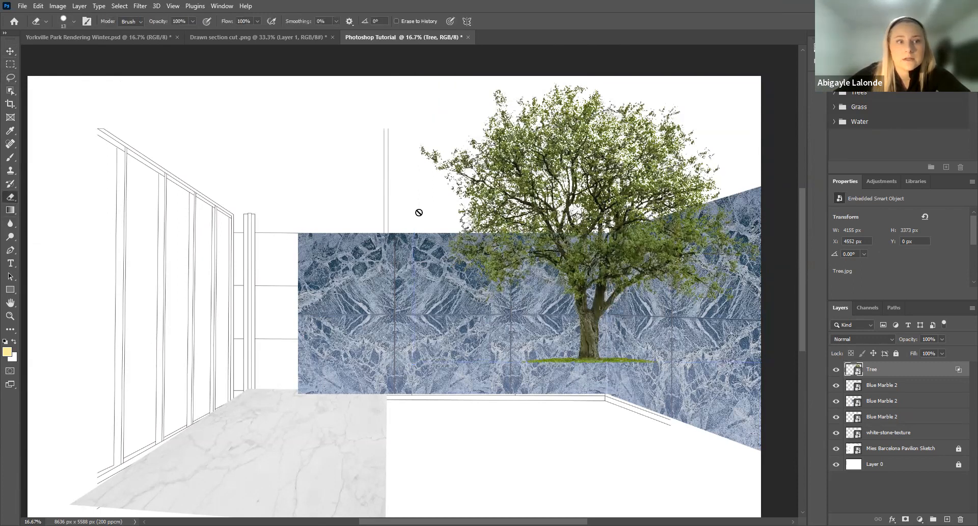
click(521, 196)
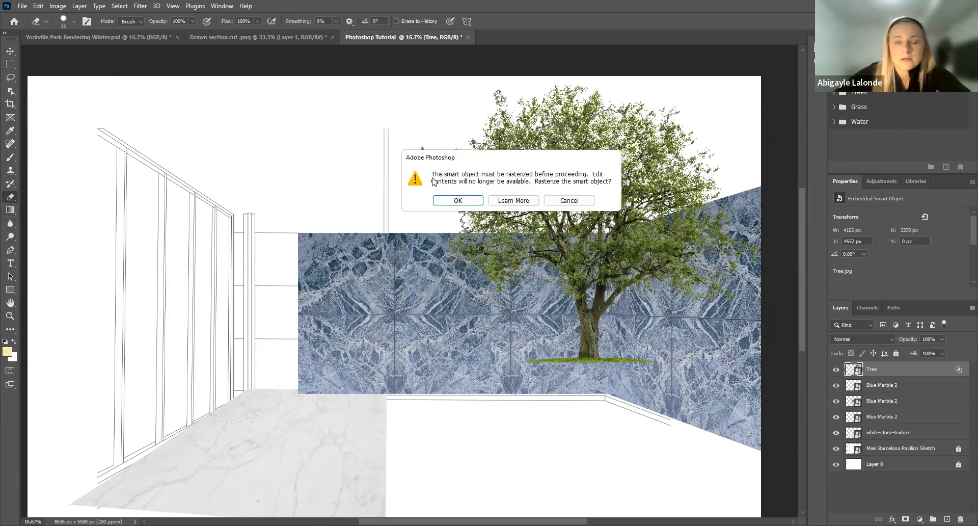
click(458, 200)
mouse_move(628, 213)
mouse_down()
mouse_move(575, 214)
mouse_move(489, 155)
mouse_move(540, 131)
mouse_up()
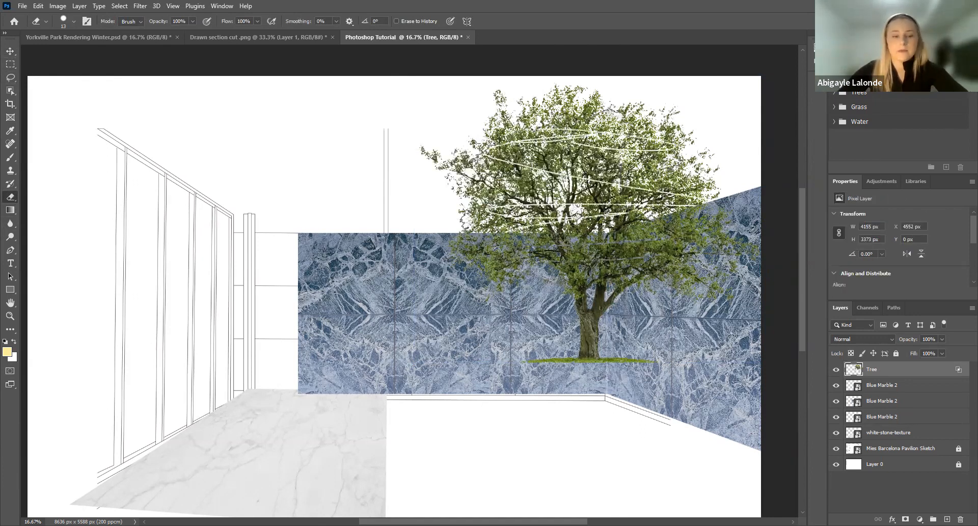
key(ctrl+z)
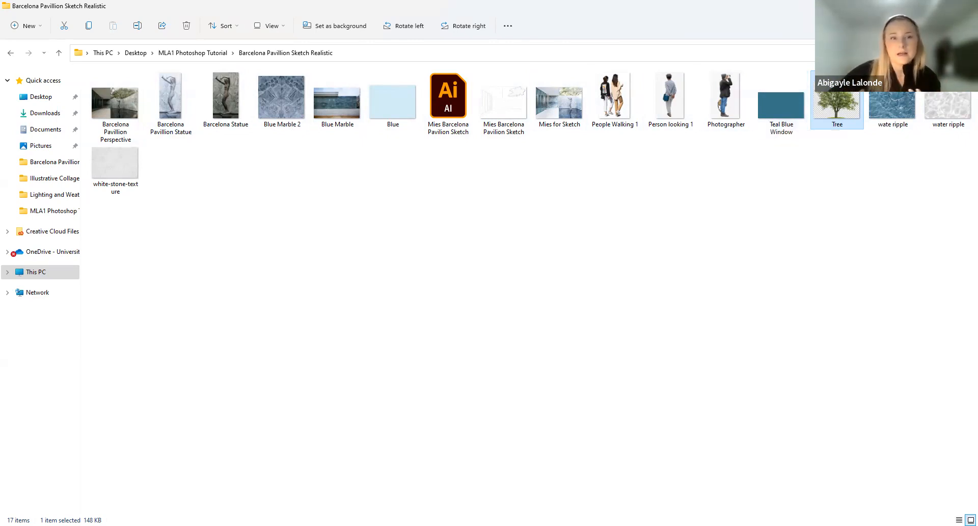
- Switch to the Barcelona Pavillion Sketch Realistic folder and open the Tree JPG in Photoshop as its own document
click(915, 209)
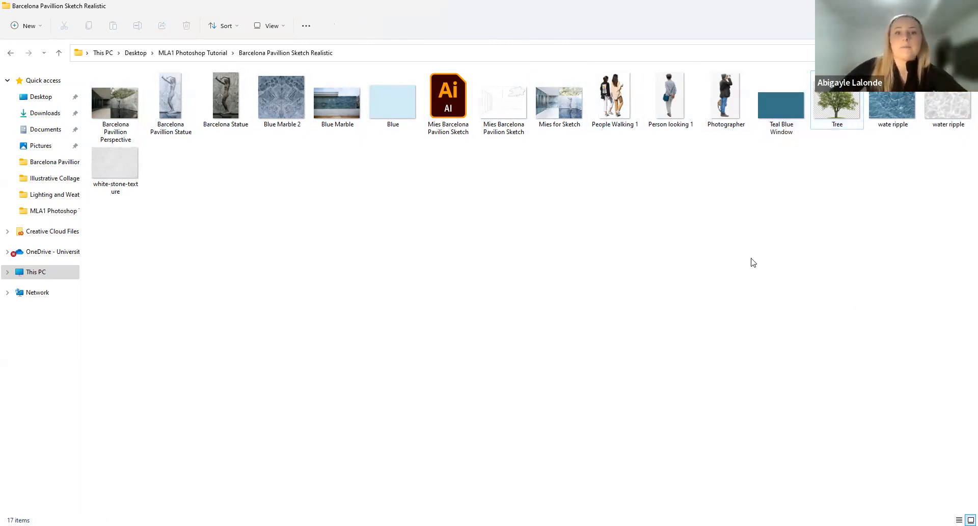
right_click(834, 104)
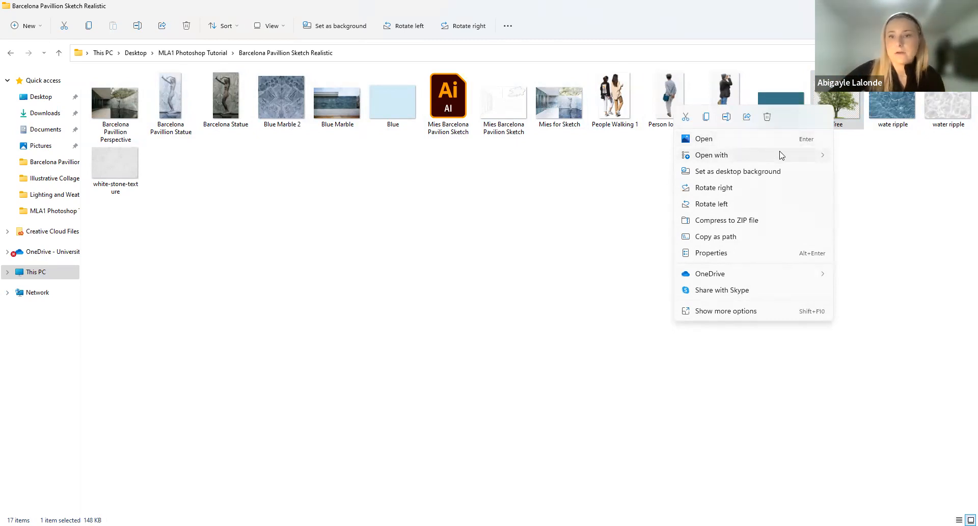
click(624, 230)
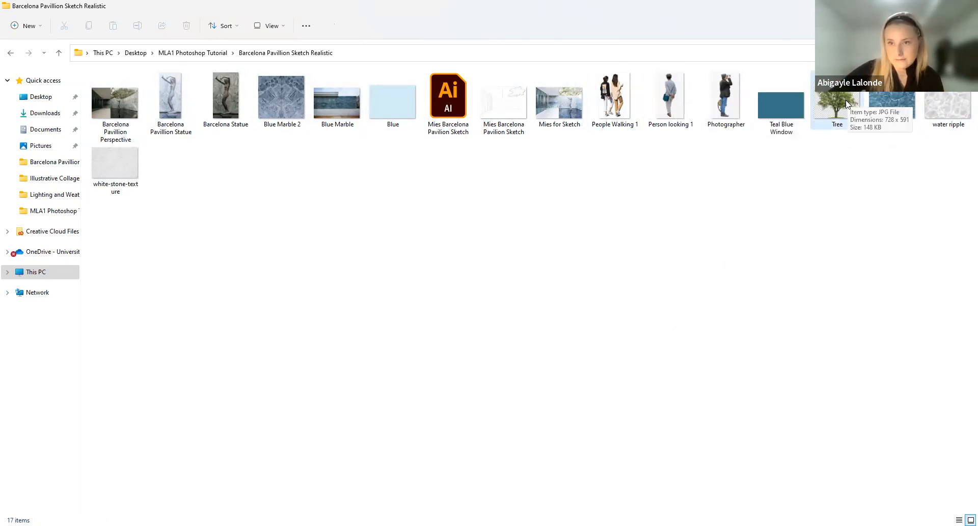
click(846, 100)
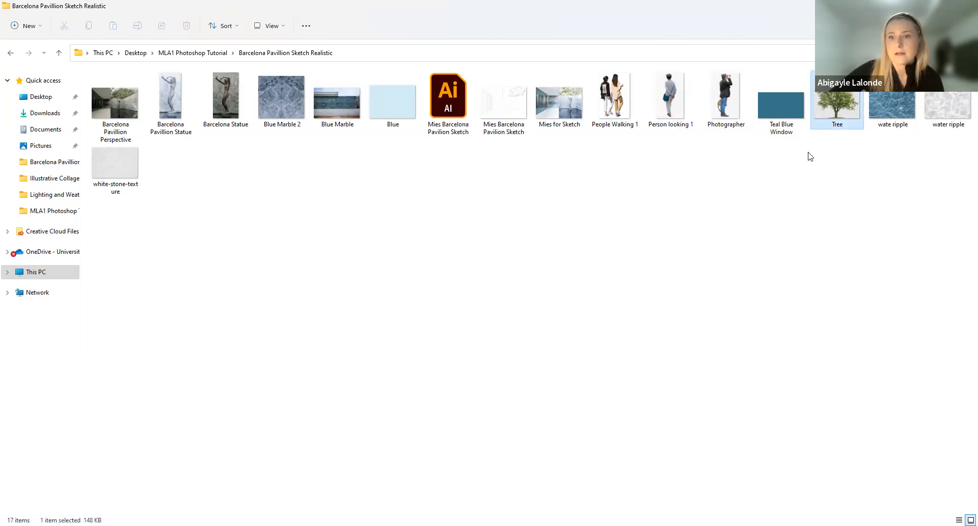
click(877, 172)
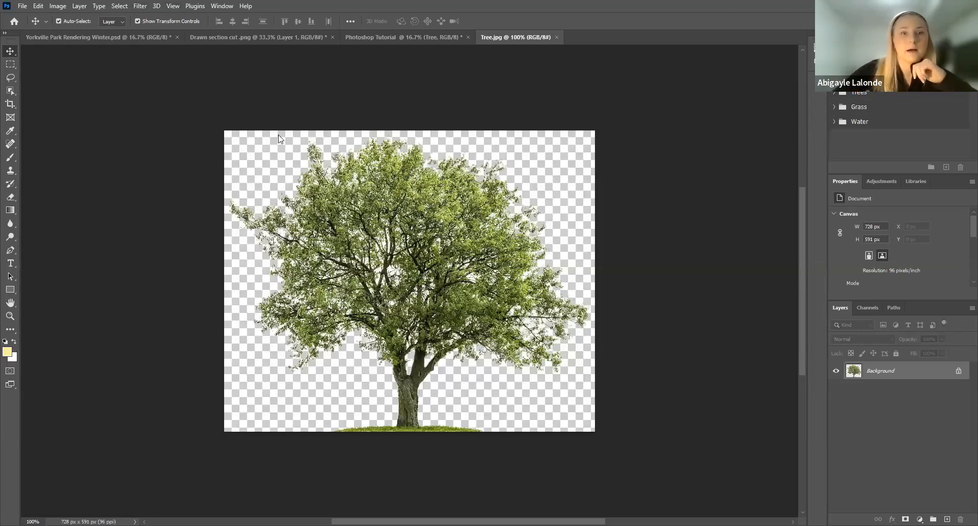
- Unlock the Background layer of Tree.jpg and lower its Blend If highlight limit for This Layer to 167, applying the layer style
click(959, 372)
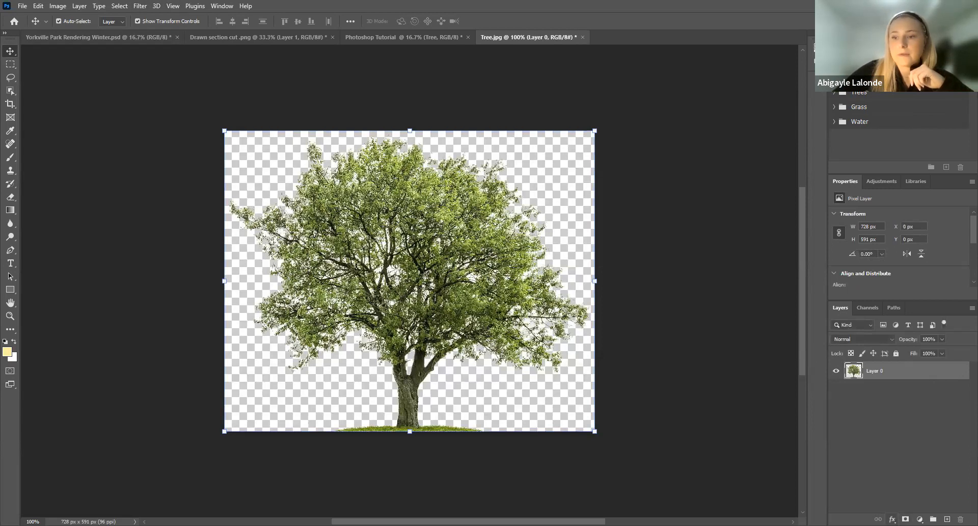
click(923, 422)
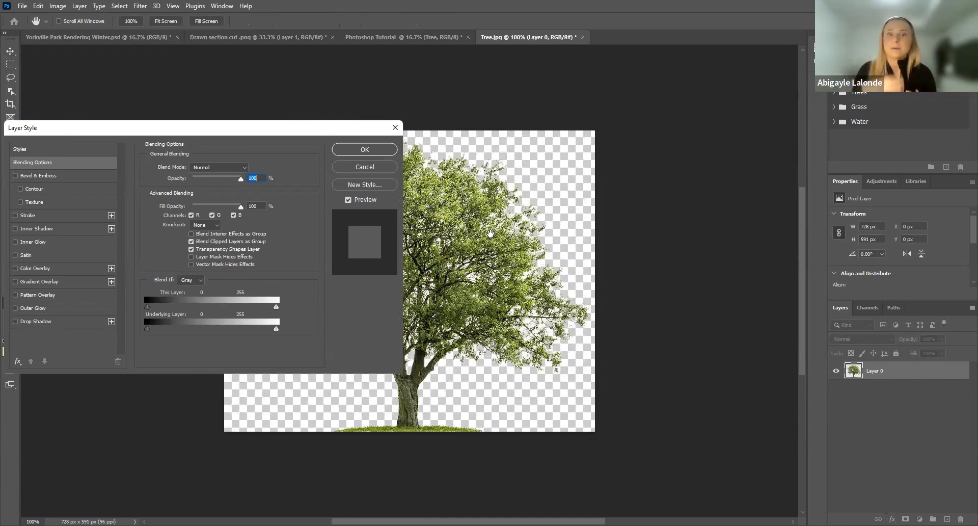
drag(275, 307, 253, 308)
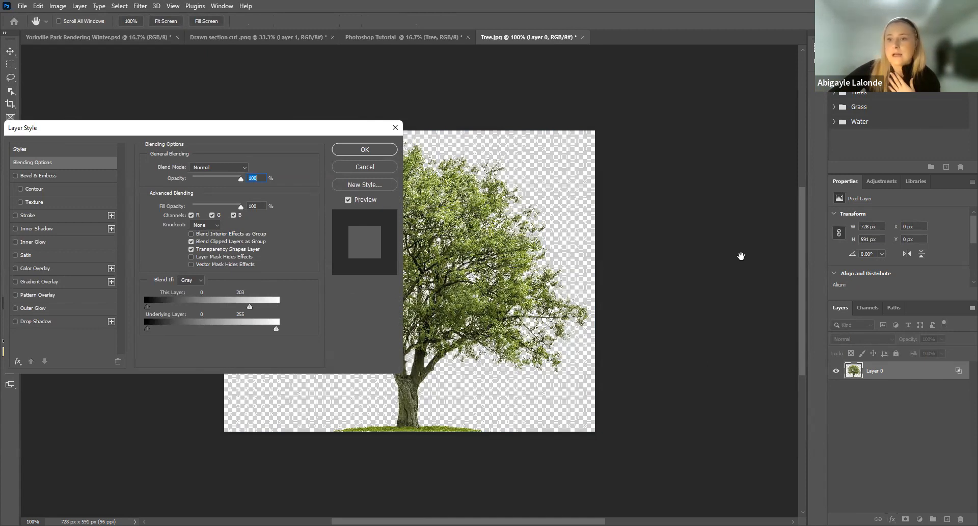
drag(249, 307, 231, 298)
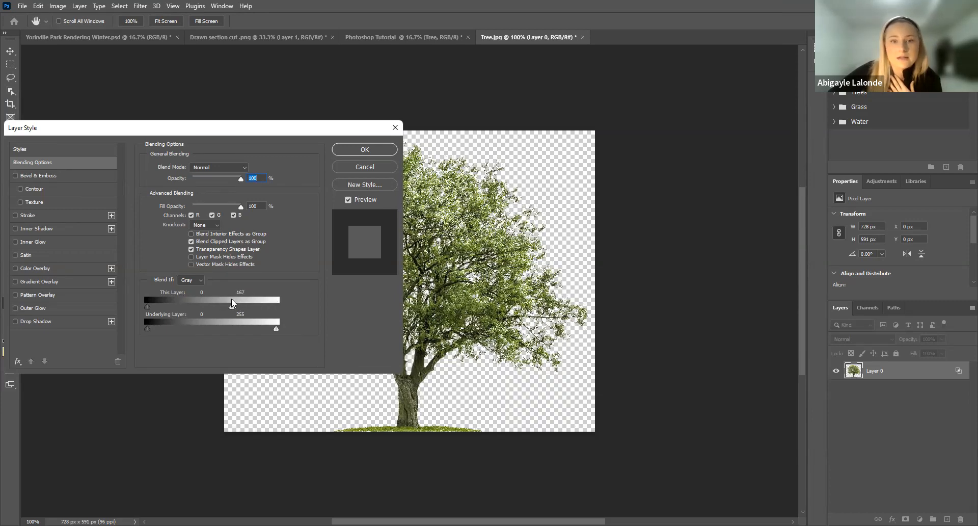
click(355, 148)
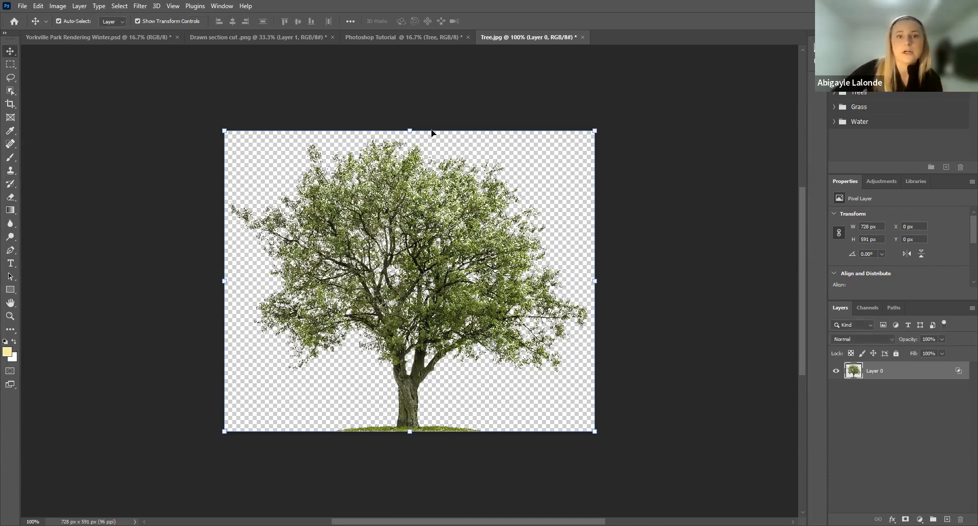
- Export the Tree document as a 728 x 591 px PNG at 100% scale with transparency included
click(22, 6)
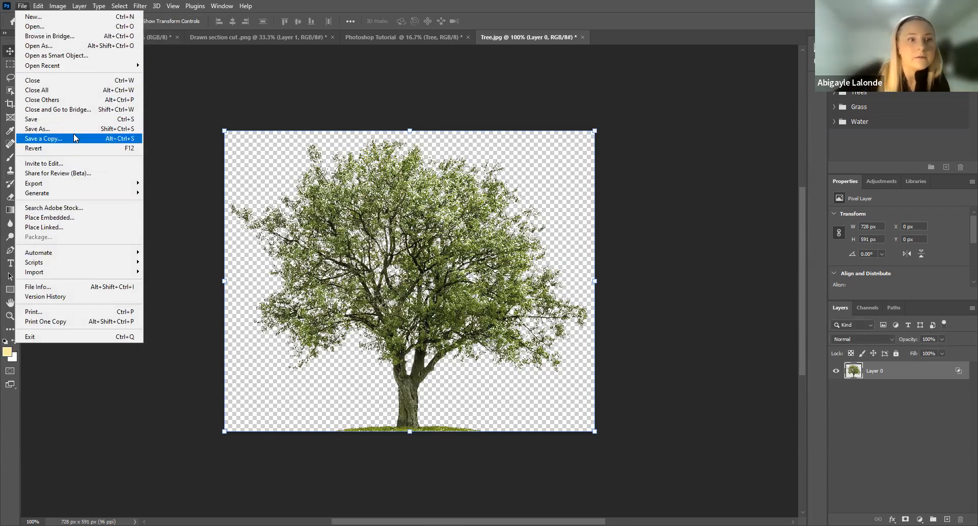
mouse_move(76, 185)
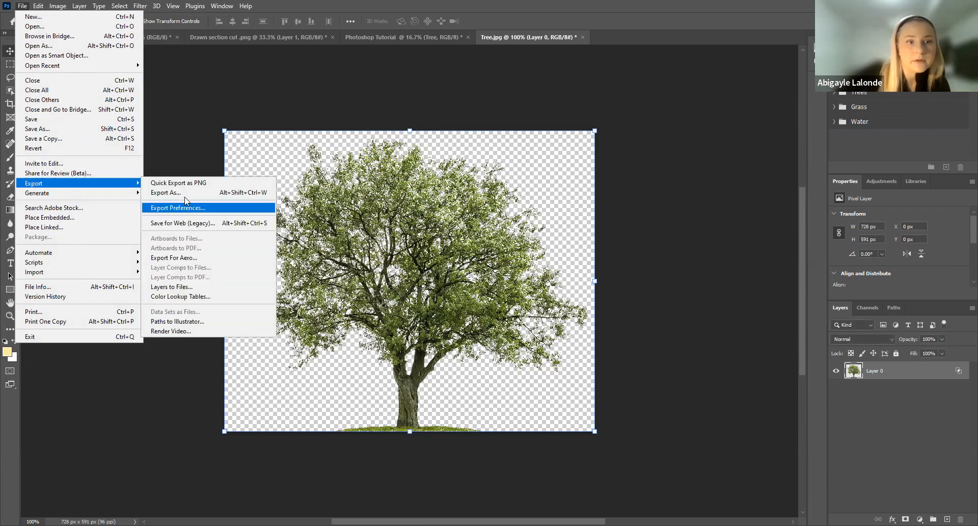
click(199, 194)
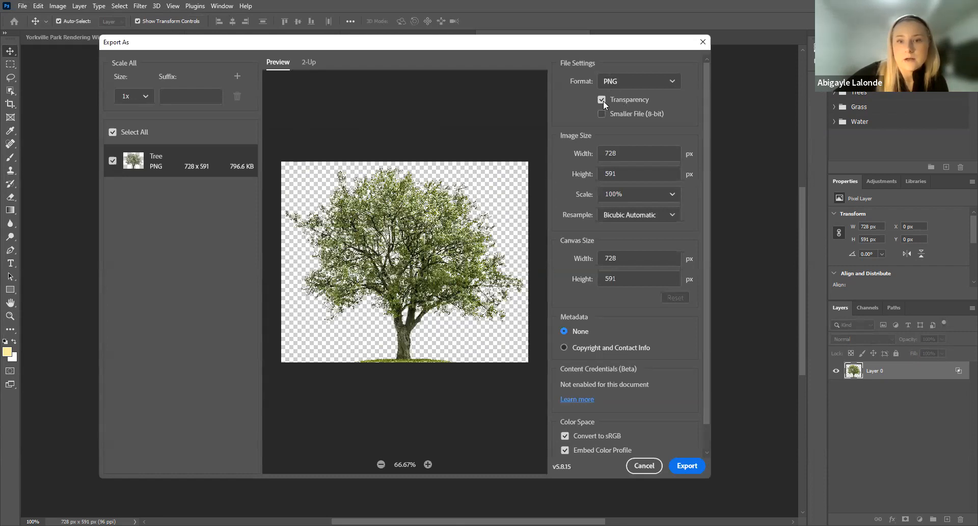
click(602, 100)
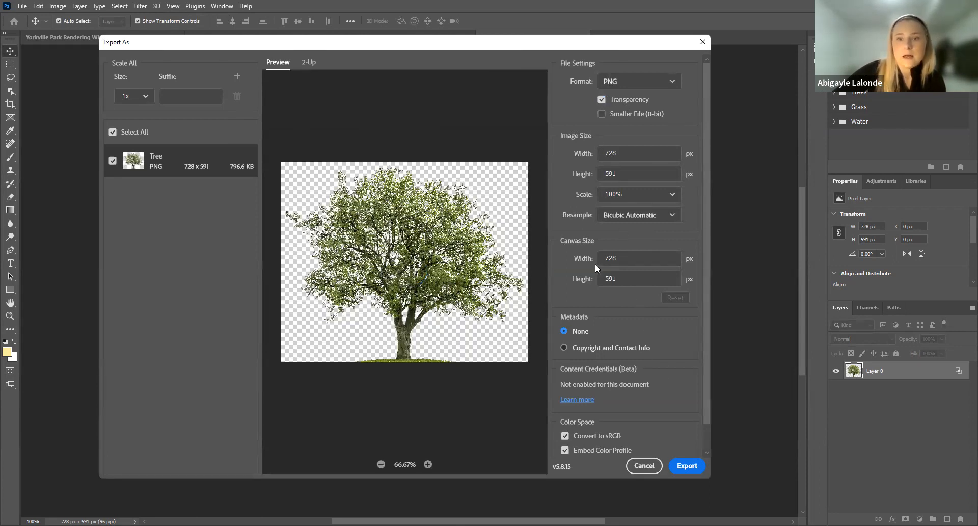
scroll(595, 264, down, 1)
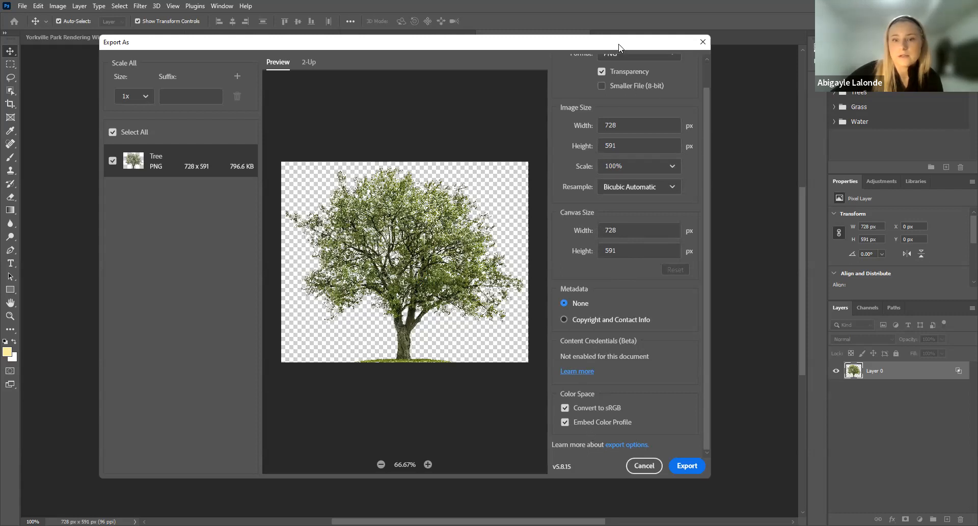
click(694, 438)
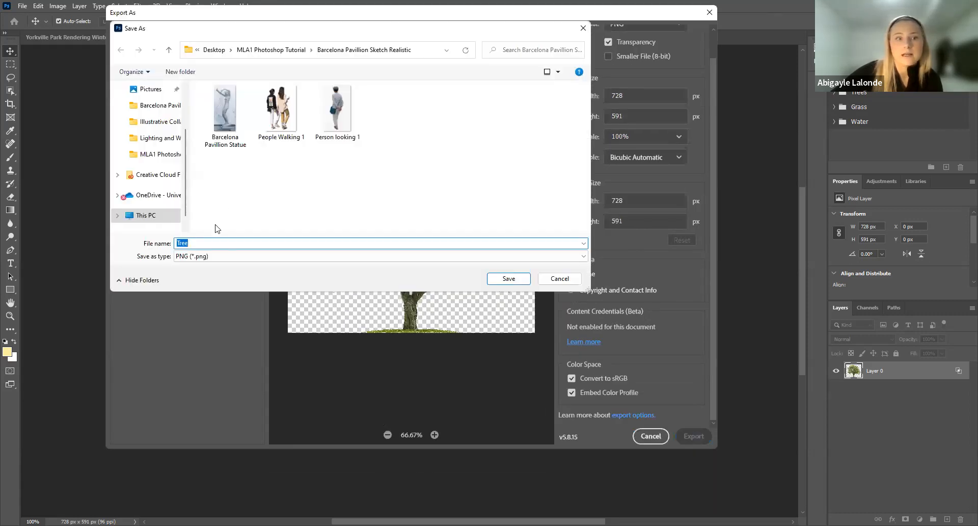
- Save the exported PNG as Tree Transparency Background in the Barcelona Pavillion Sketch Realistic folder
click(220, 243)
text(Tr)
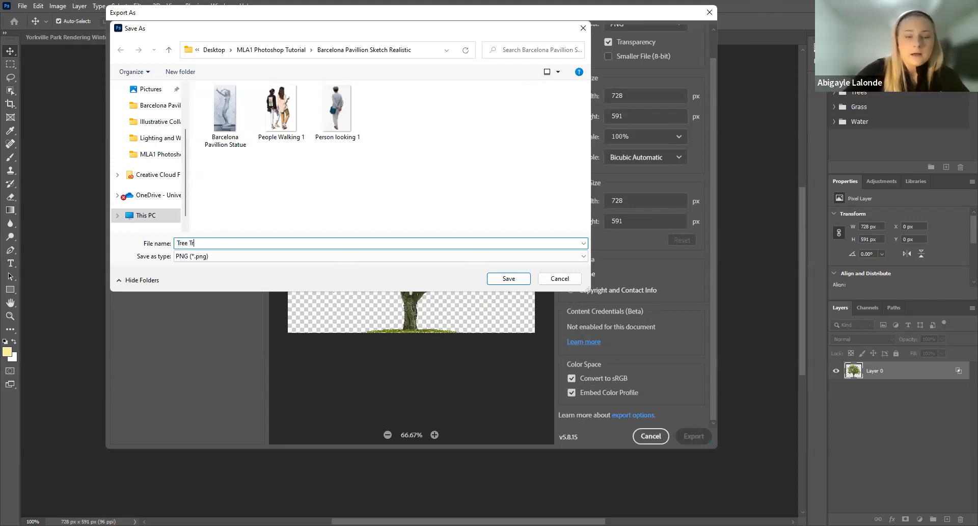
text(ansparency )
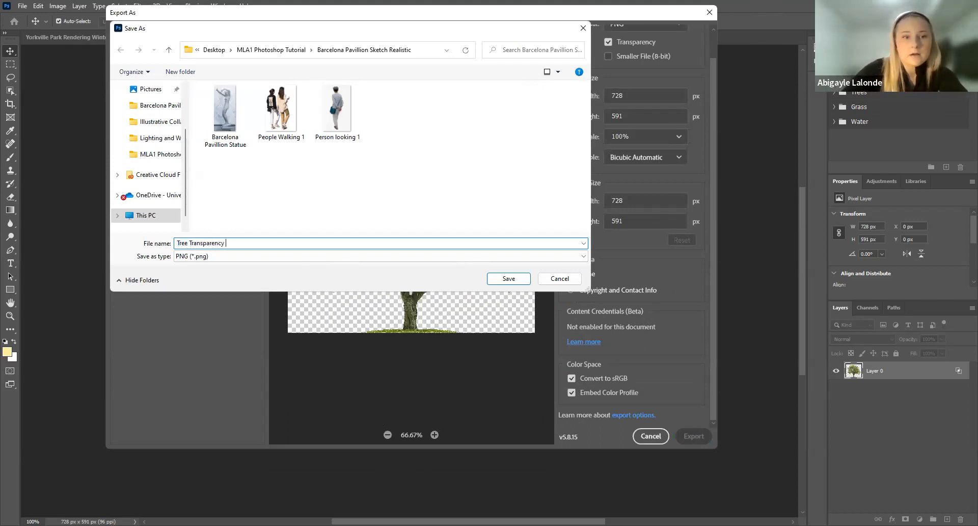
text(Background)
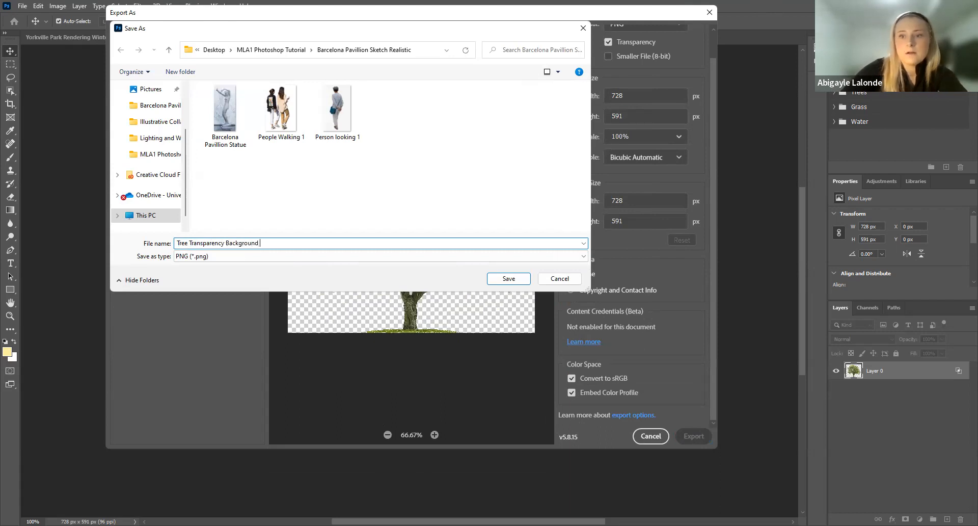
click(150, 105)
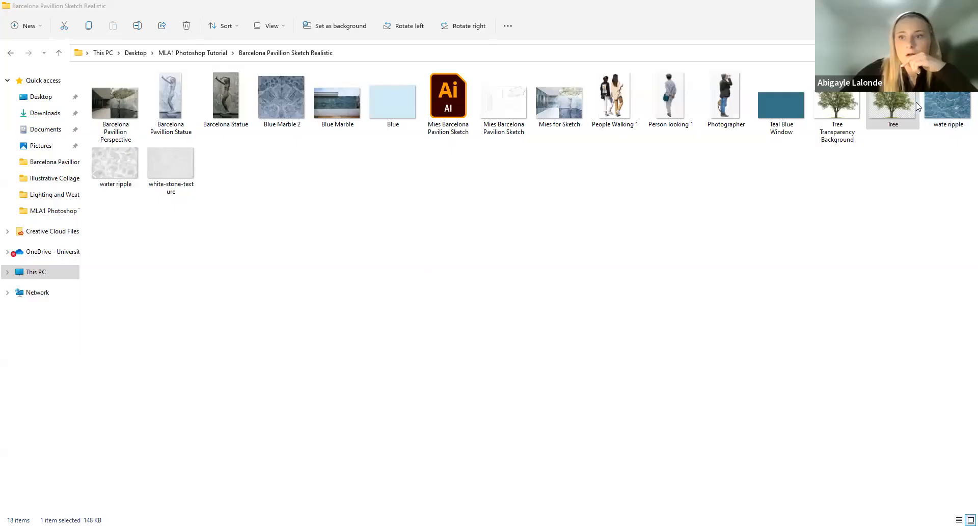
- Place the Tree Transparency Background PNG from the folder into the Photoshop Tutorial document, replacing the old Tree layer
click(841, 102)
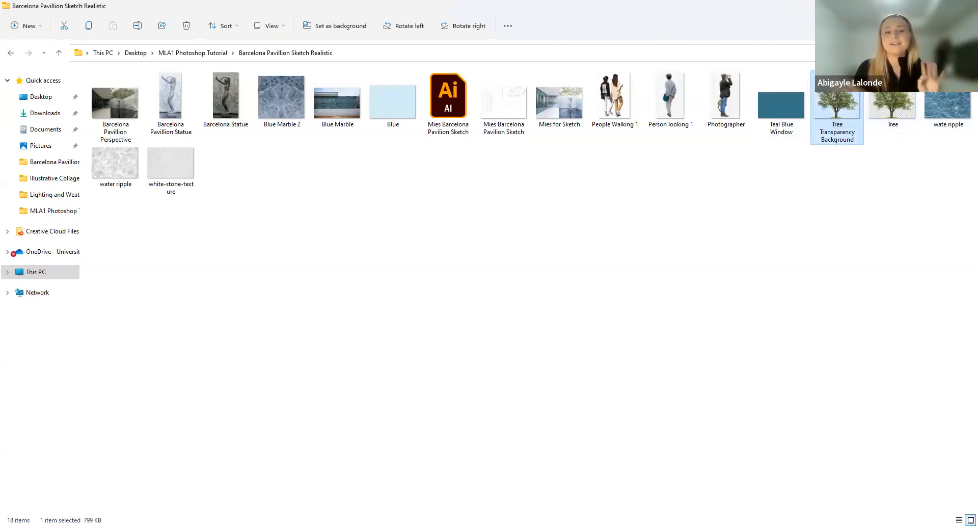
click(826, 273)
click(836, 132)
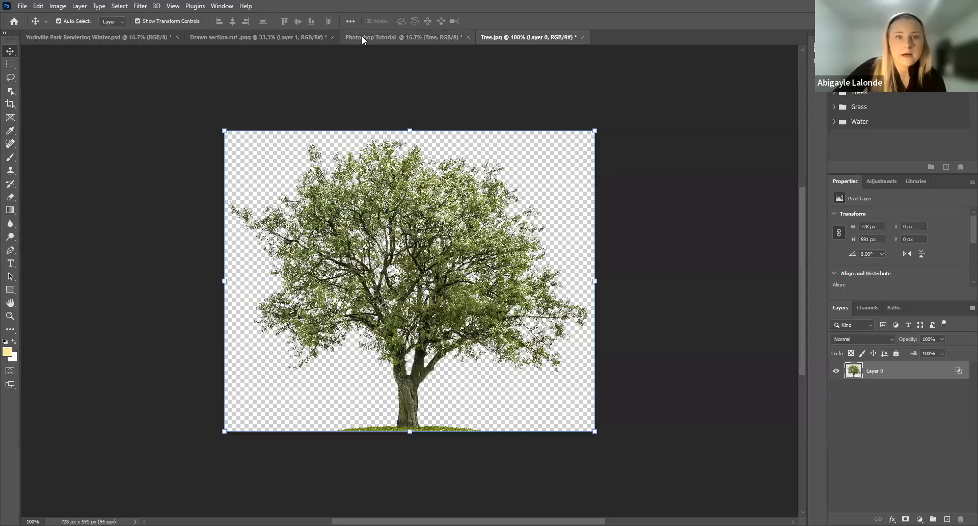
click(362, 38)
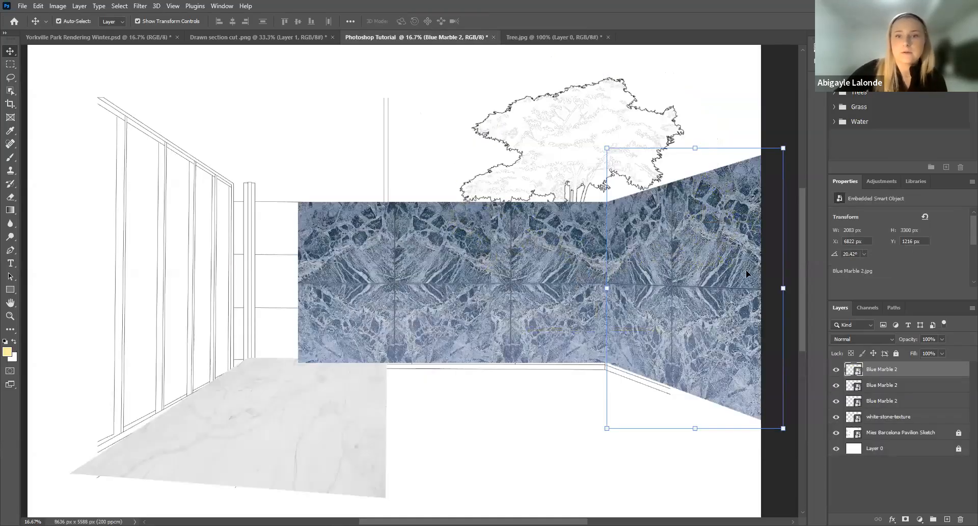
click(699, 88)
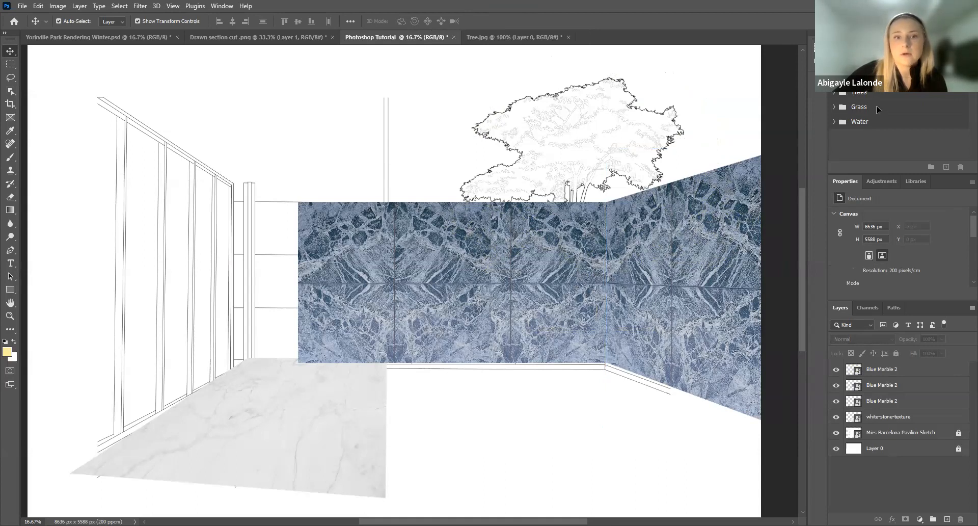
drag(397, 200, 486, 140)
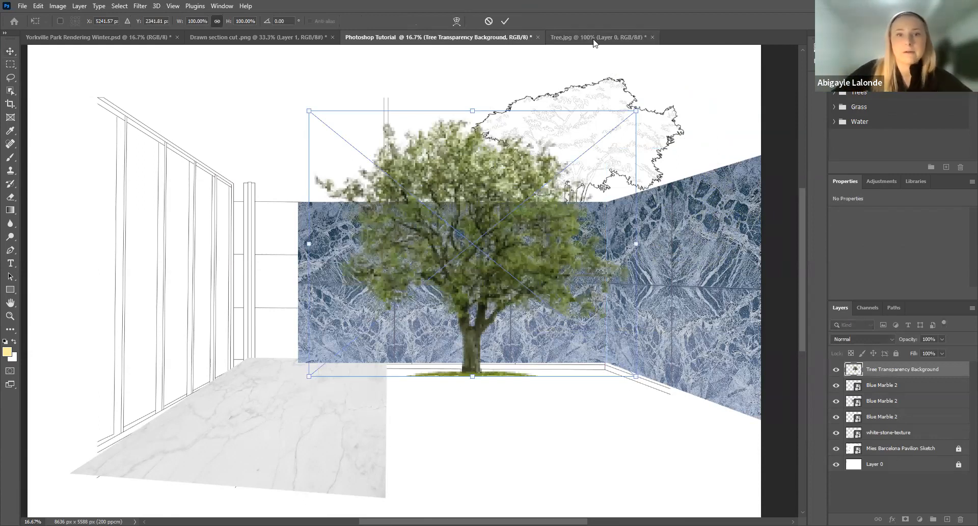
click(508, 21)
- Move the placed tree over the sketched tree behind the marble walls, at about X 4672 px and Y 0 px
click(452, 299)
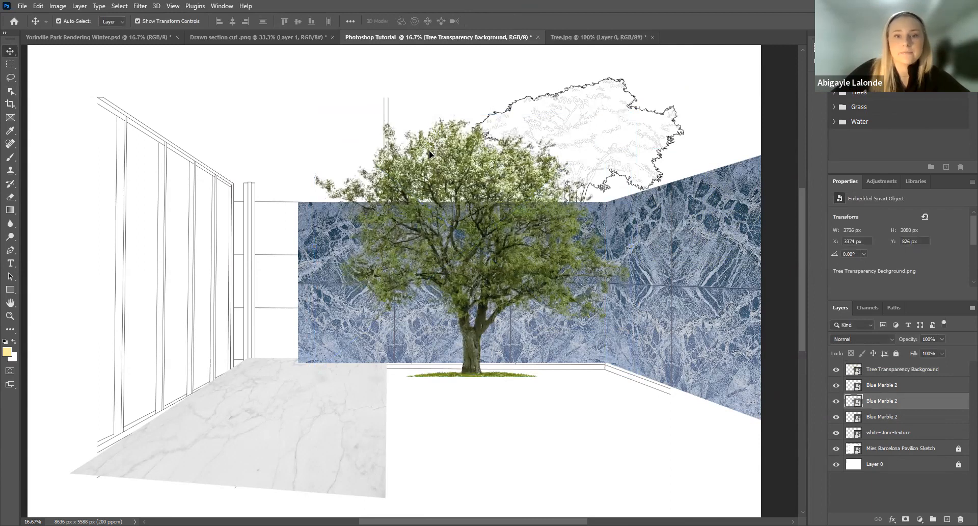
drag(573, 181, 581, 182)
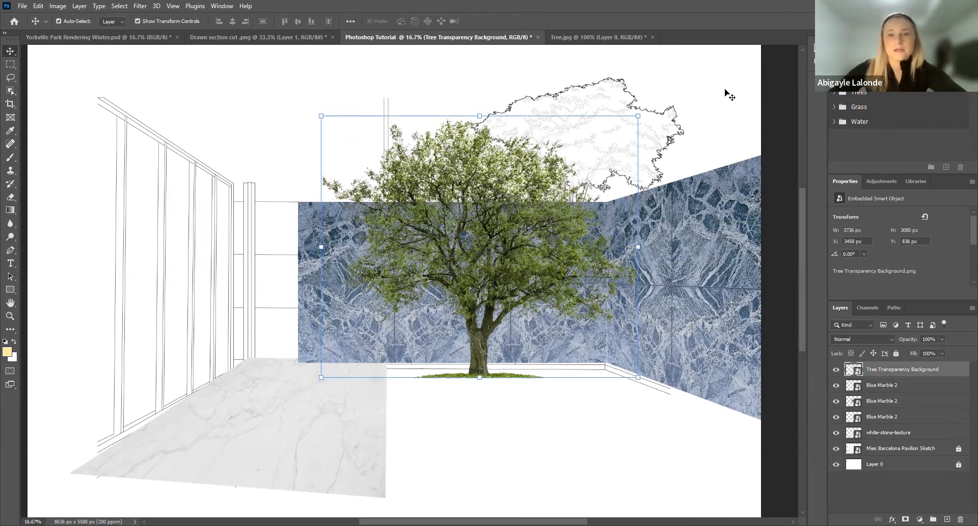
drag(515, 172, 524, 162)
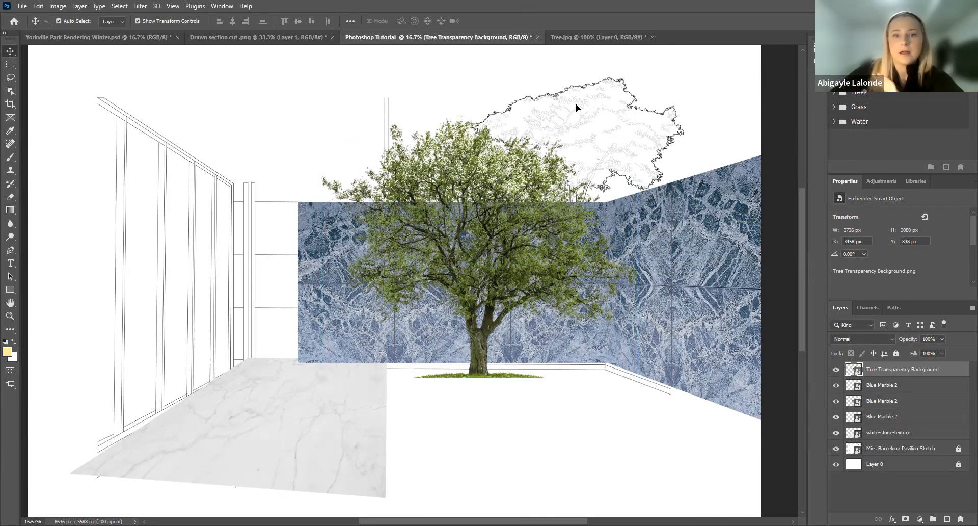
click(533, 421)
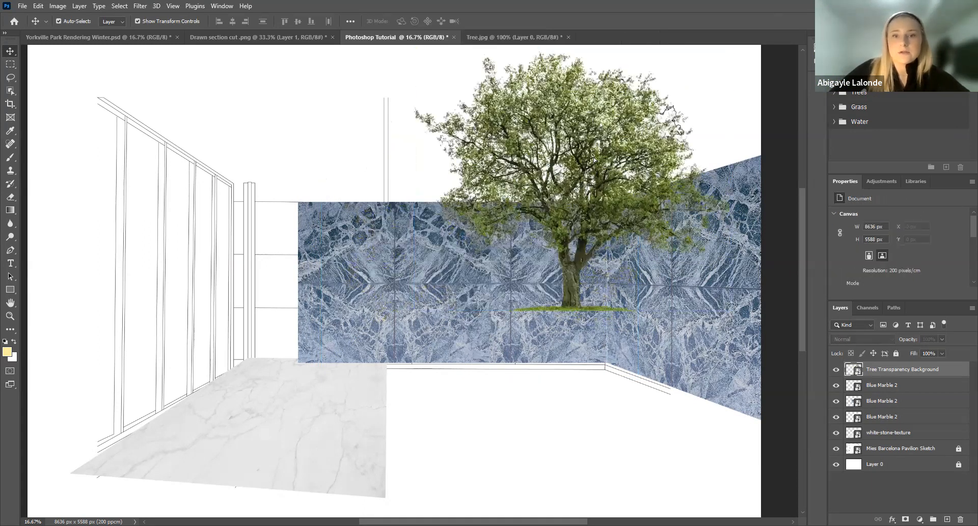
drag(594, 156, 605, 152)
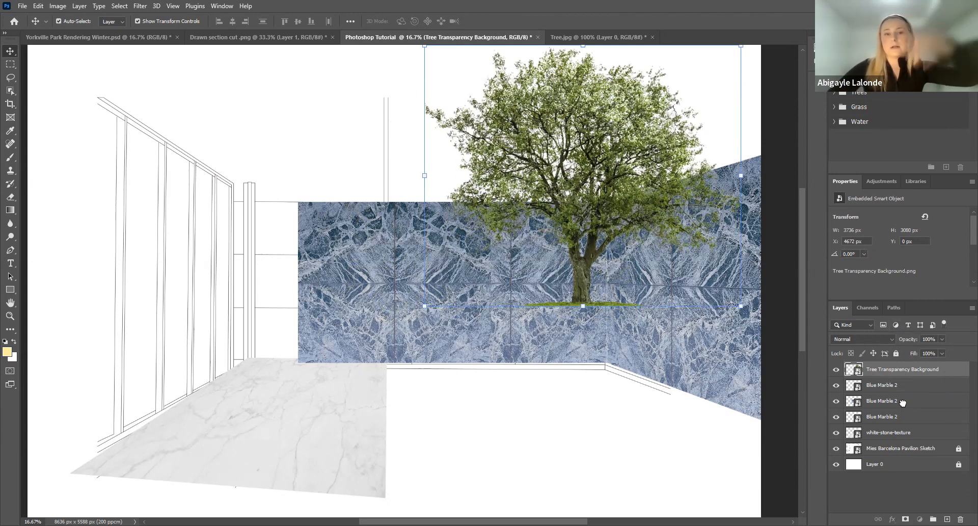
- Try the Tree Transparency Background layer beneath the three Blue Marble 2 layers, then return it to the top of the stack
drag(903, 403, 903, 452)
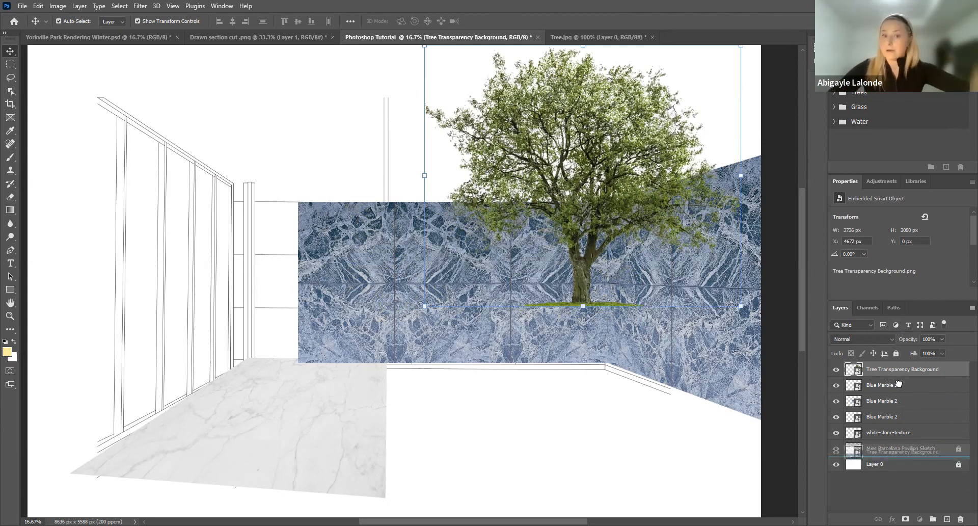
drag(899, 384, 892, 362)
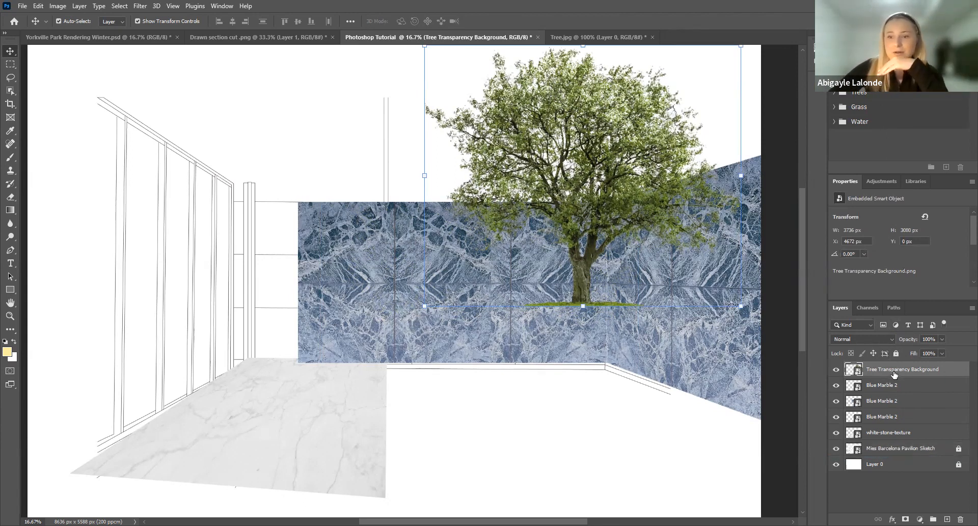
drag(903, 416, 903, 425)
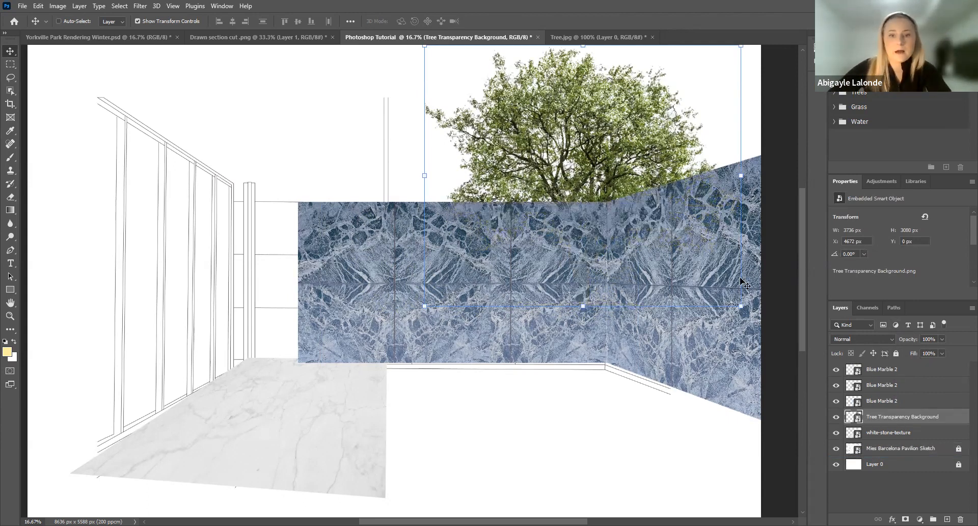
key(ctrl+shift+bracketright)
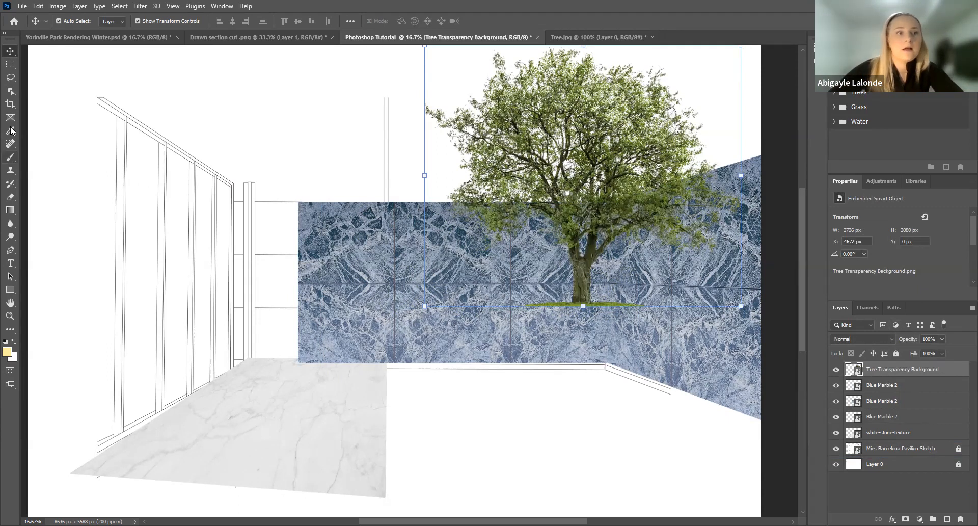
- Outline the lower part of the tree overlapping the marble walls with the Polygonal Lasso, following the walls' upper edge
click(10, 77)
click(50, 87)
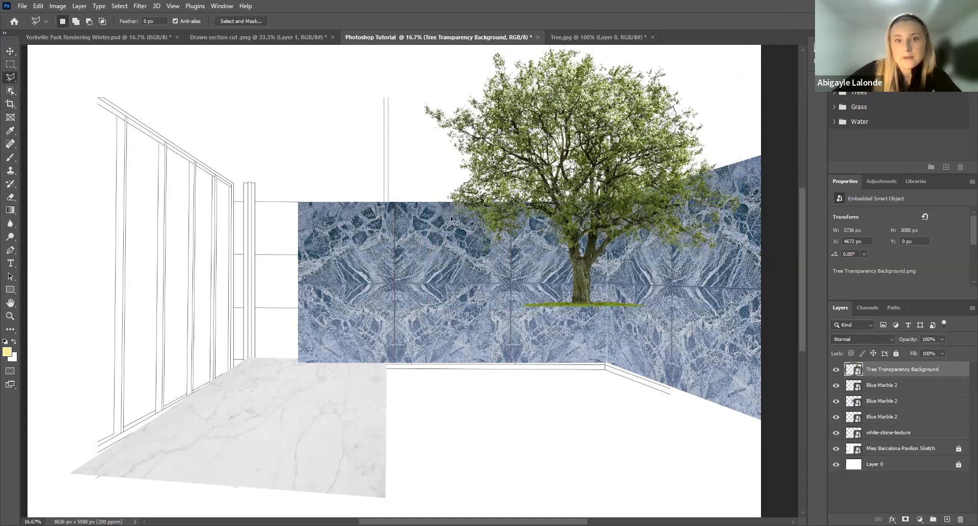
click(451, 202)
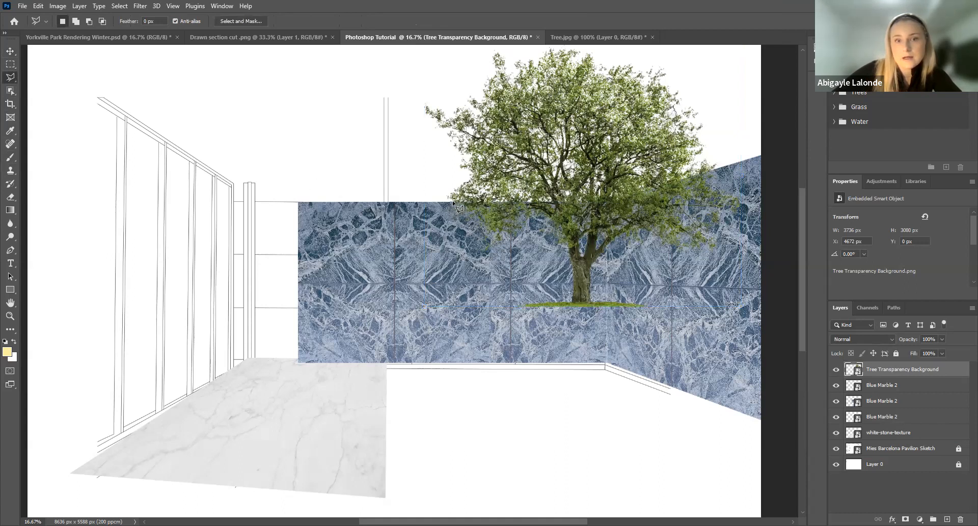
click(609, 201)
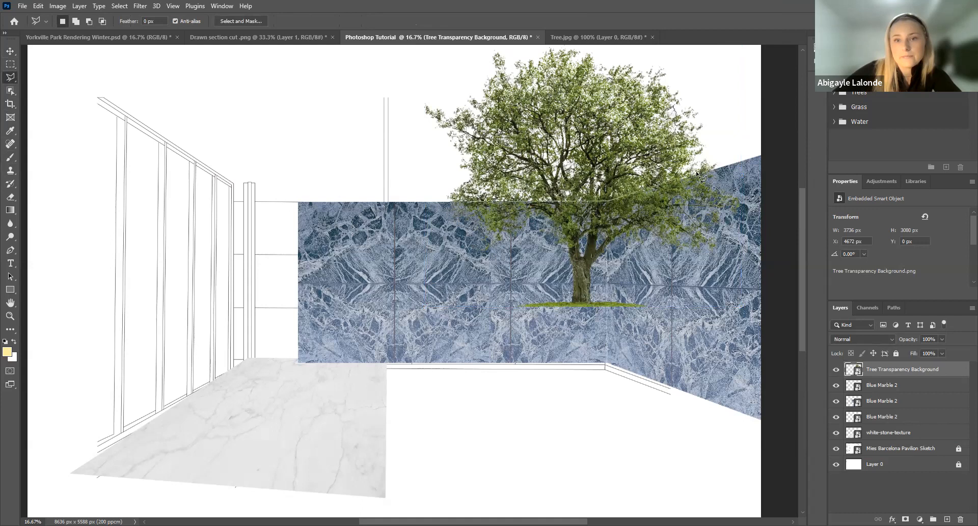
click(725, 167)
click(737, 255)
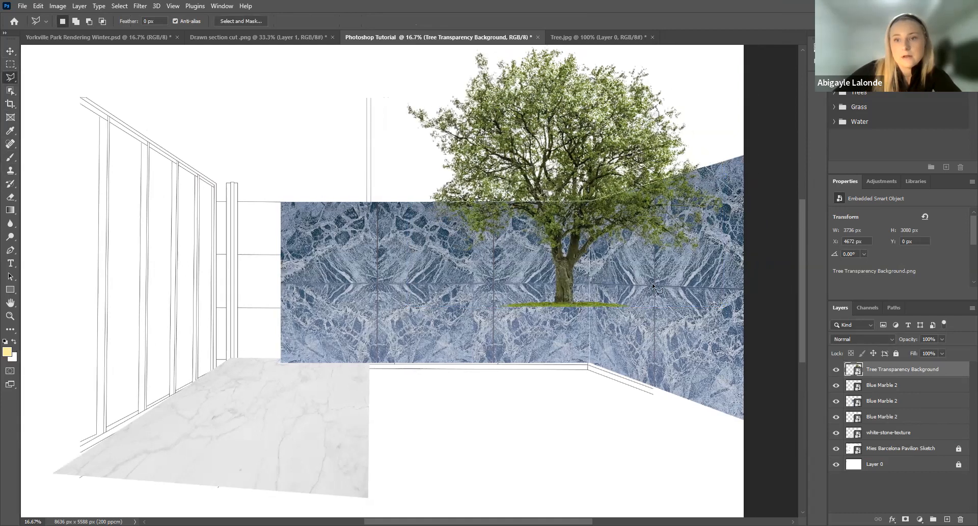
click(638, 278)
click(646, 331)
click(480, 338)
click(487, 285)
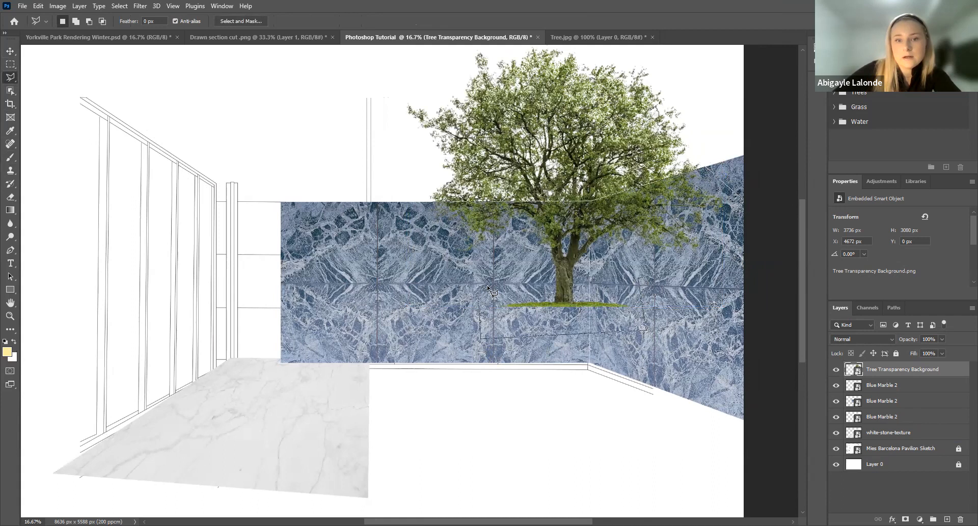
click(407, 248)
click(434, 204)
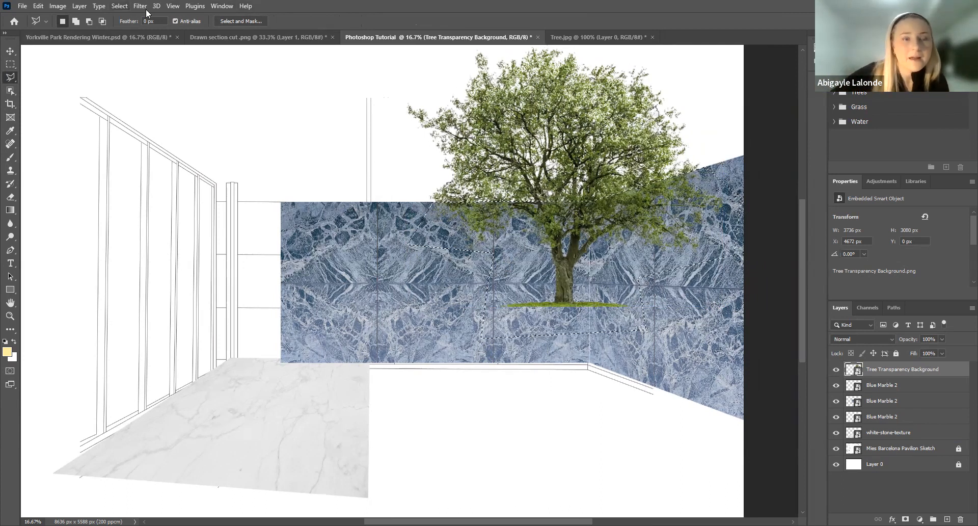
- Rasterize the Tree Transparency Background layer, delete the selected lower part of the tree and deselect the layer
key(Delete)
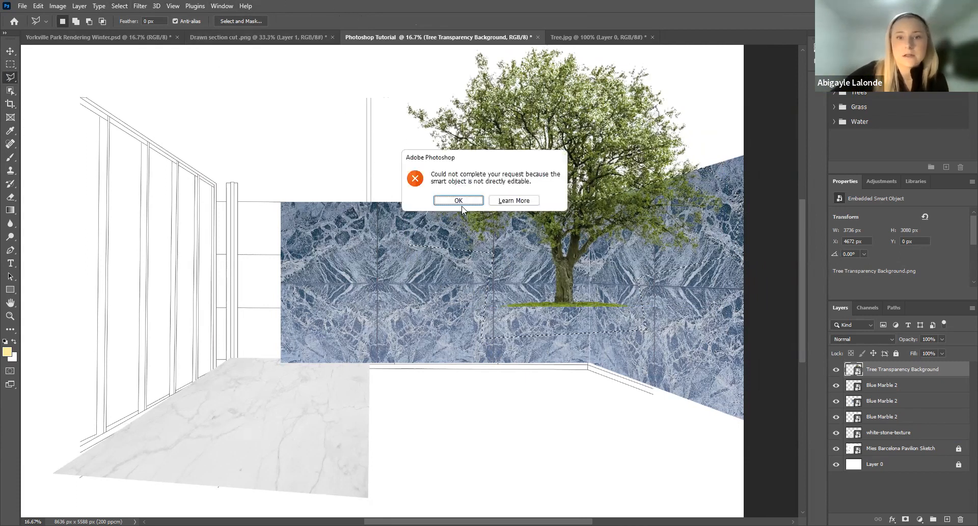
key(Return)
click(10, 198)
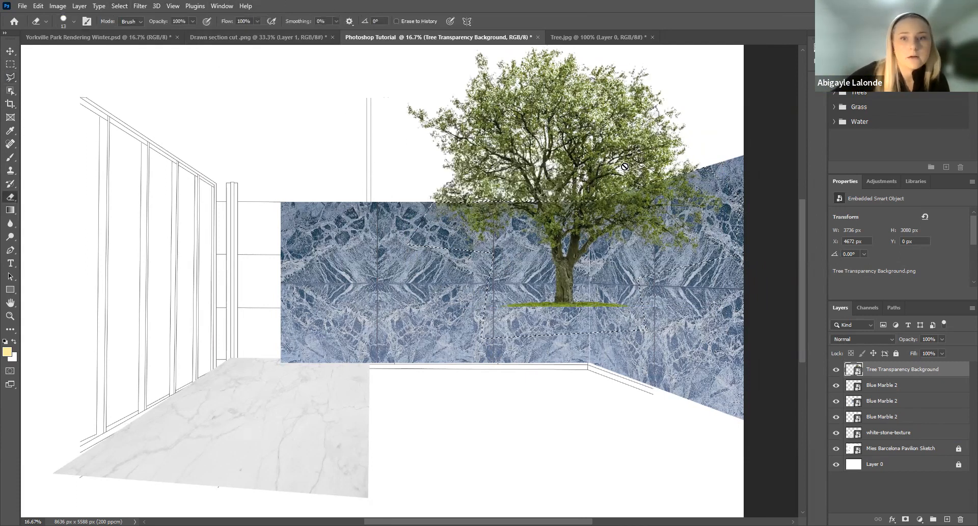
click(625, 170)
click(444, 200)
key(Delete)
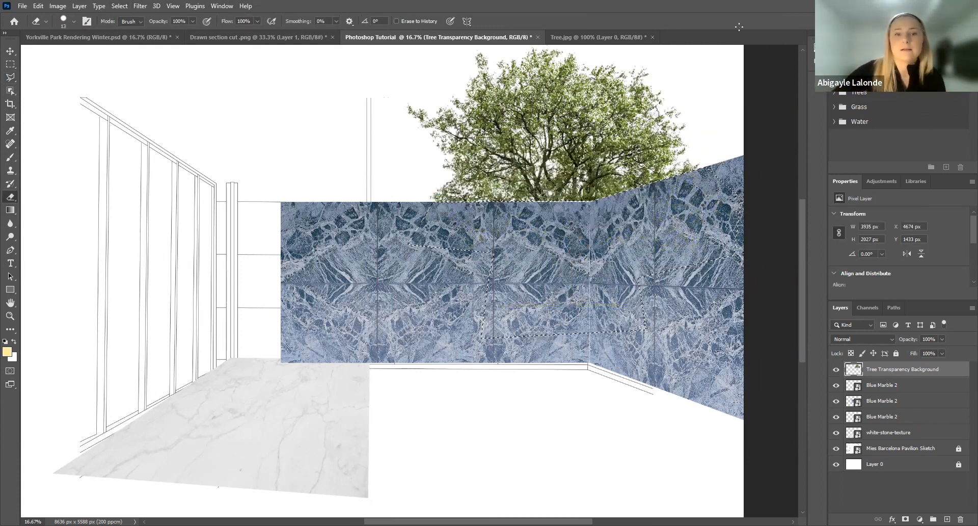
click(11, 51)
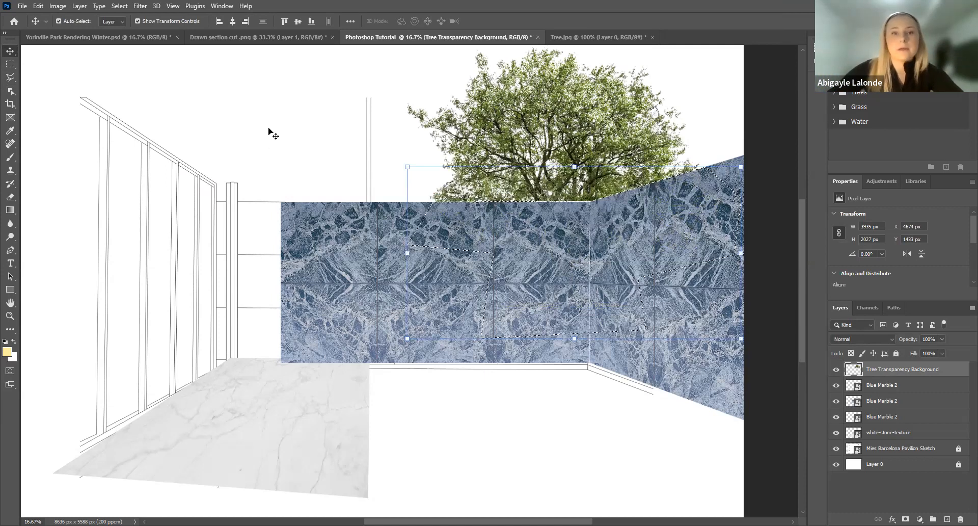
click(172, 201)
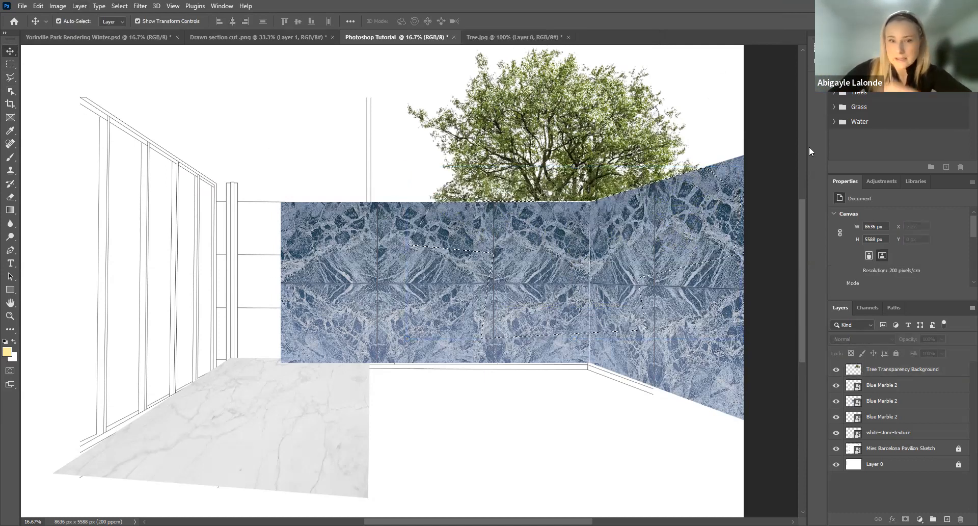
- Clear the remaining selection outline along the trimmed base of the tree
click(119, 6)
click(120, 27)
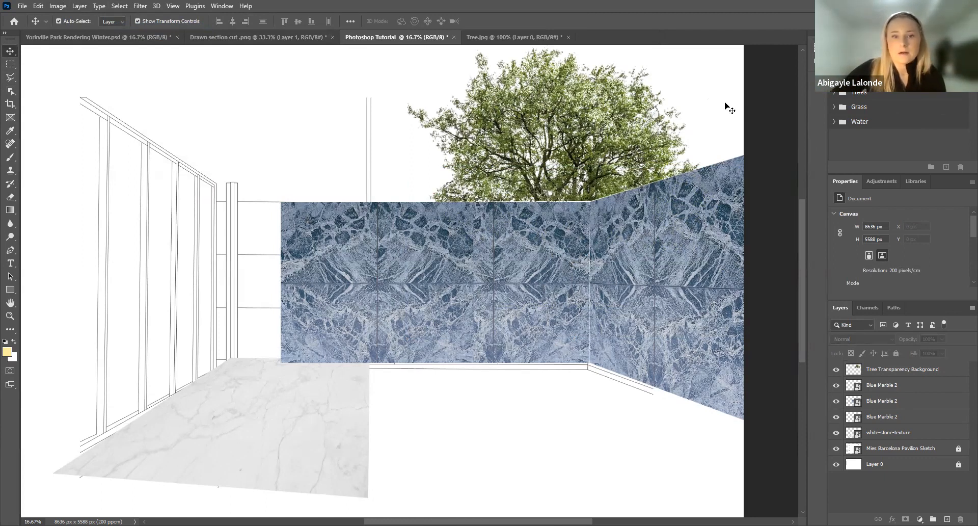
scroll(744, 252, up, 1)
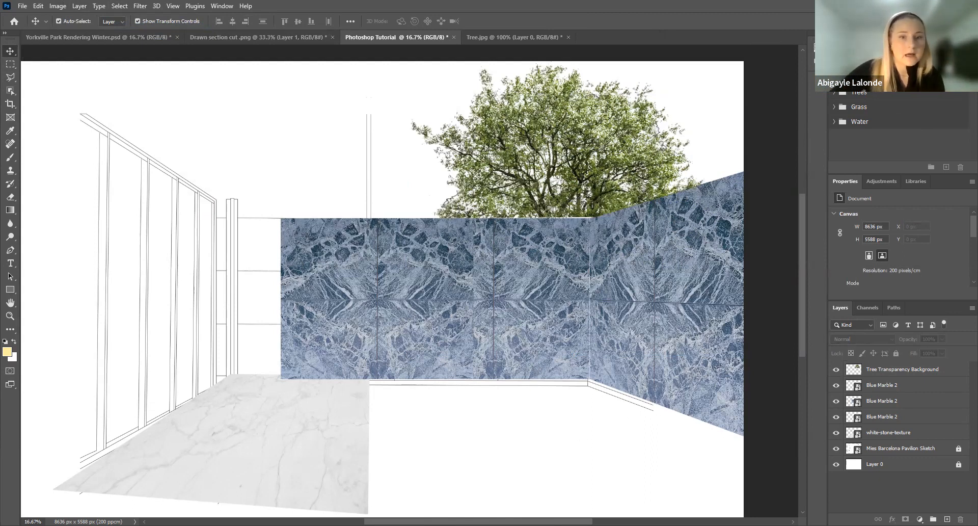
- Shift and resize the back wall's leftmost marble panel to about 2132 px wide at X 2420 px, meeting the window wall
click(353, 332)
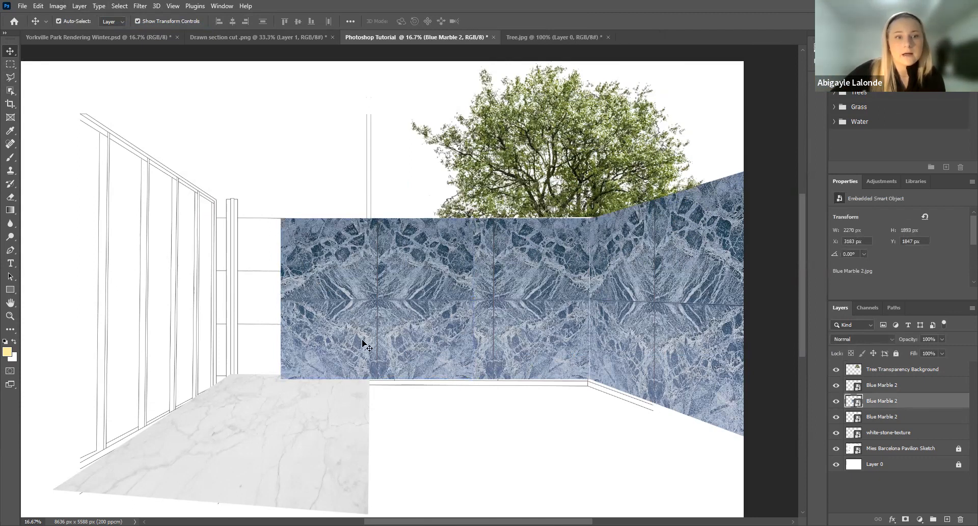
click(204, 299)
drag(205, 300, 216, 300)
click(506, 21)
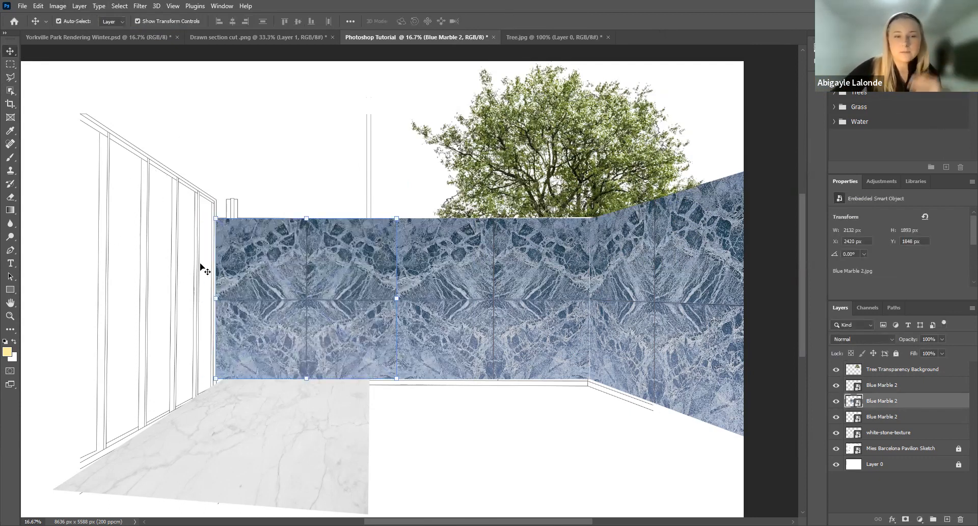
- Place the Teal Blue Window image over the first large window pane, sized to about 807 by 3505 px
click(489, 433)
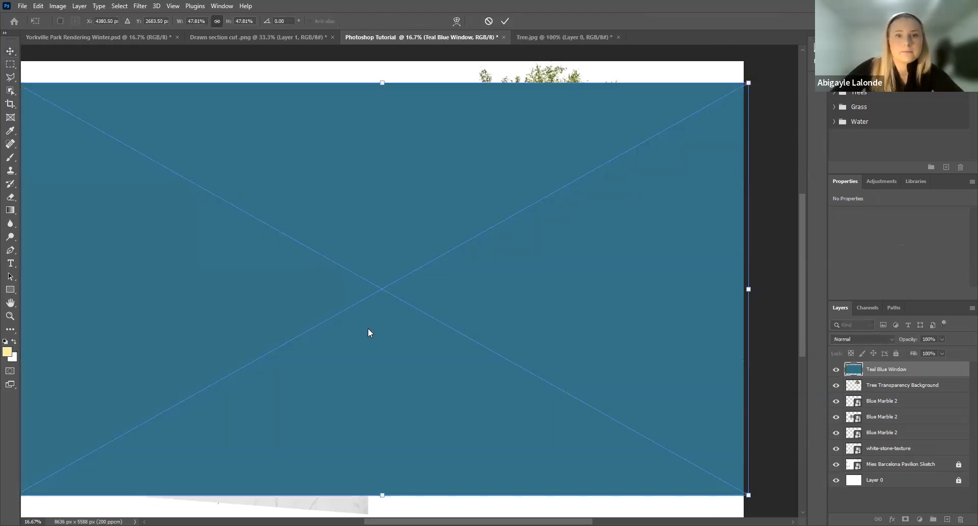
drag(749, 289, 520, 262)
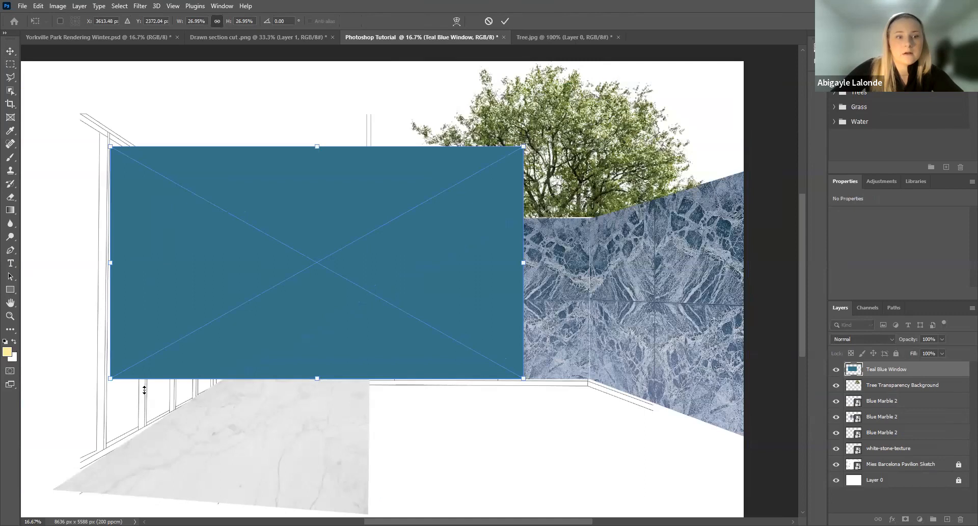
click(505, 21)
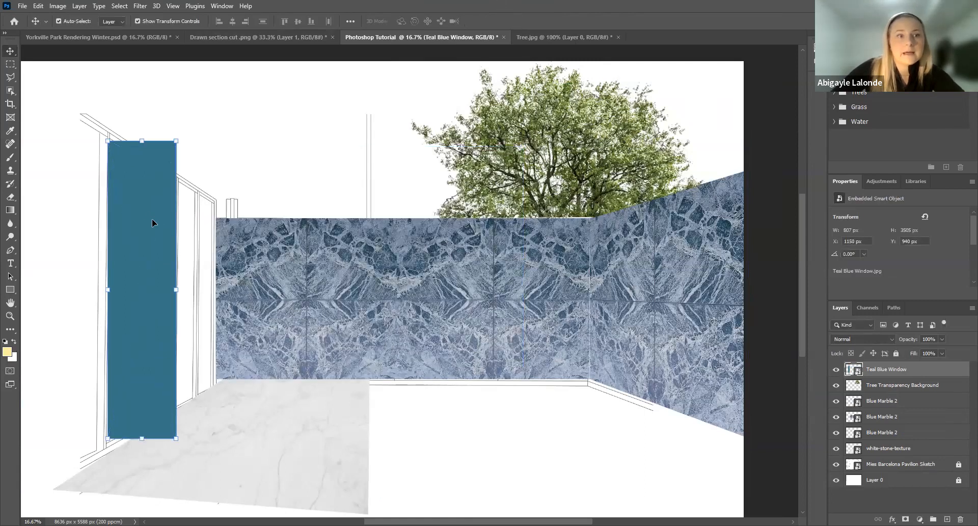
drag(142, 191, 142, 190)
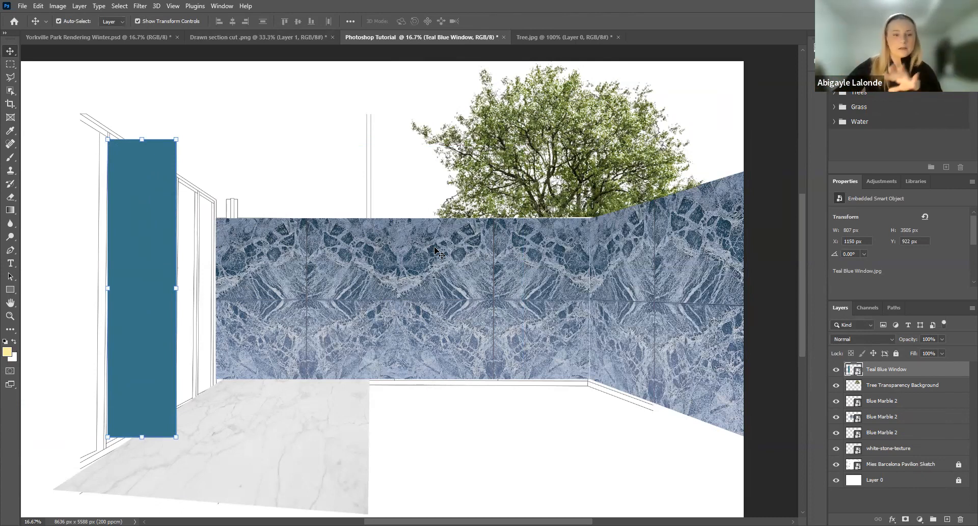
key(ctrl+t)
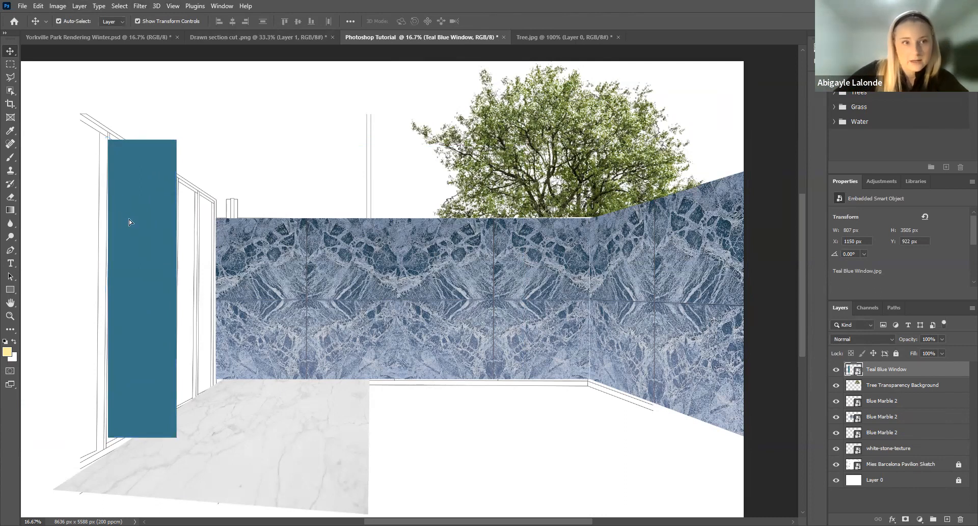
drag(129, 220, 129, 219)
- Distort the Teal Blue Window image so its four corners fit the perspective of the first large window pane
click(39, 6)
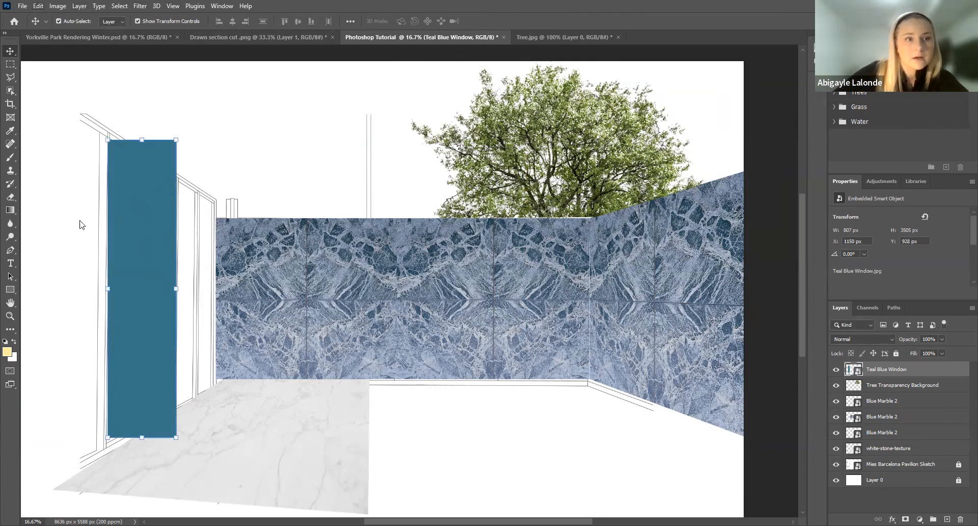
mouse_move(80, 244)
click(209, 279)
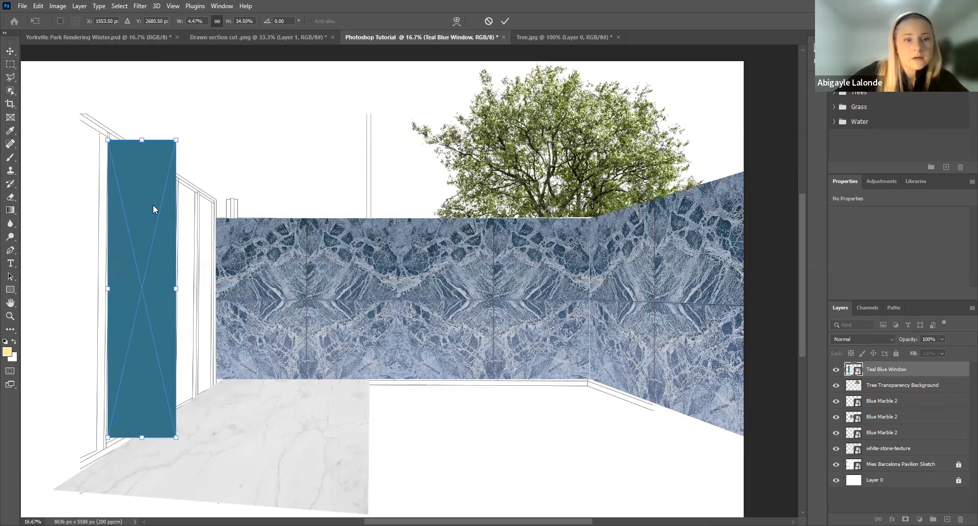
drag(175, 139, 148, 161)
drag(108, 440, 107, 445)
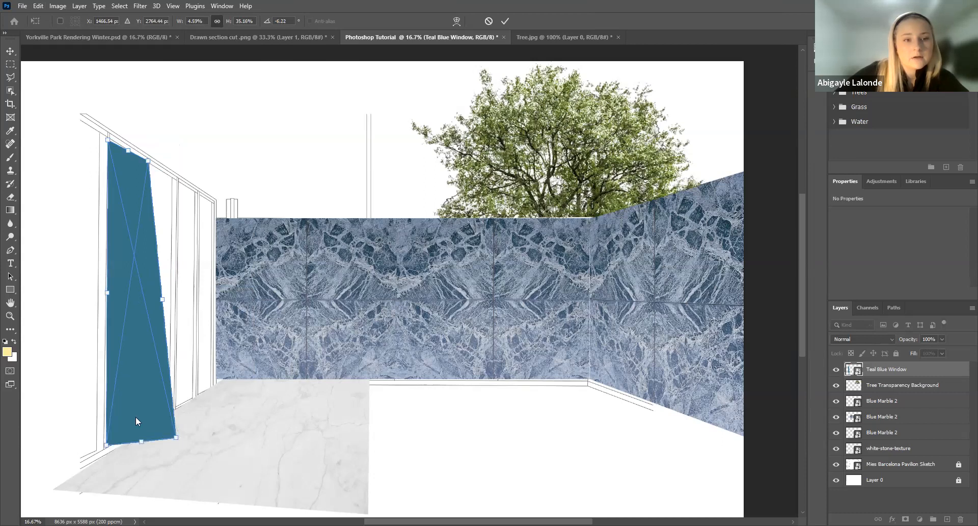
drag(176, 438, 137, 428)
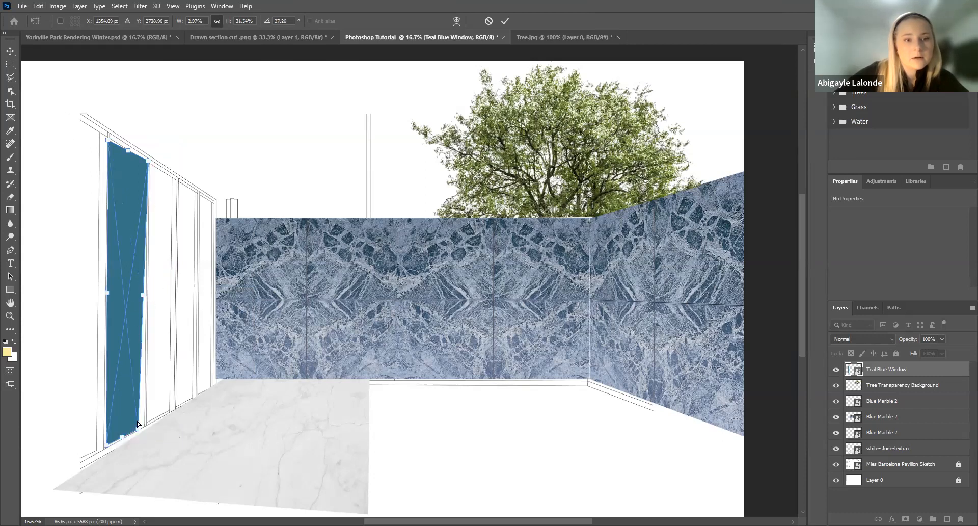
drag(138, 429, 136, 427)
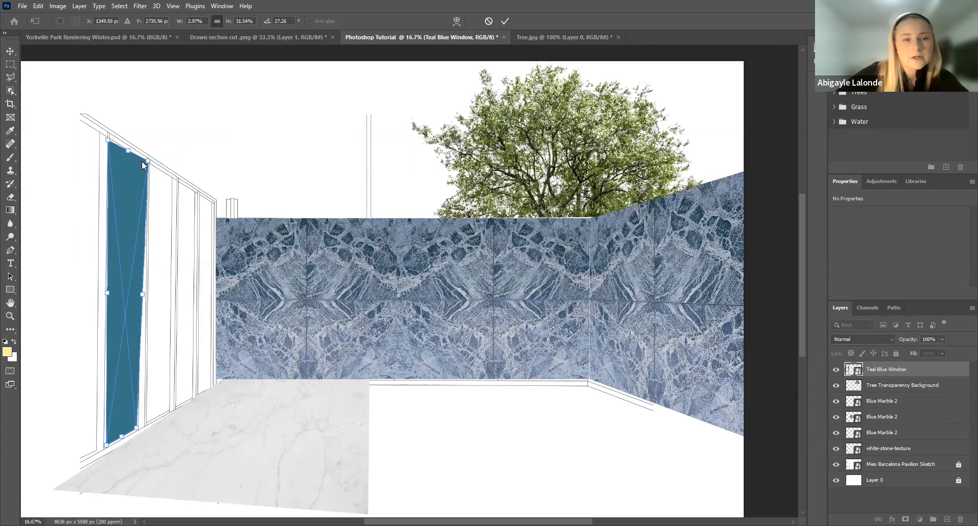
drag(142, 160, 136, 157)
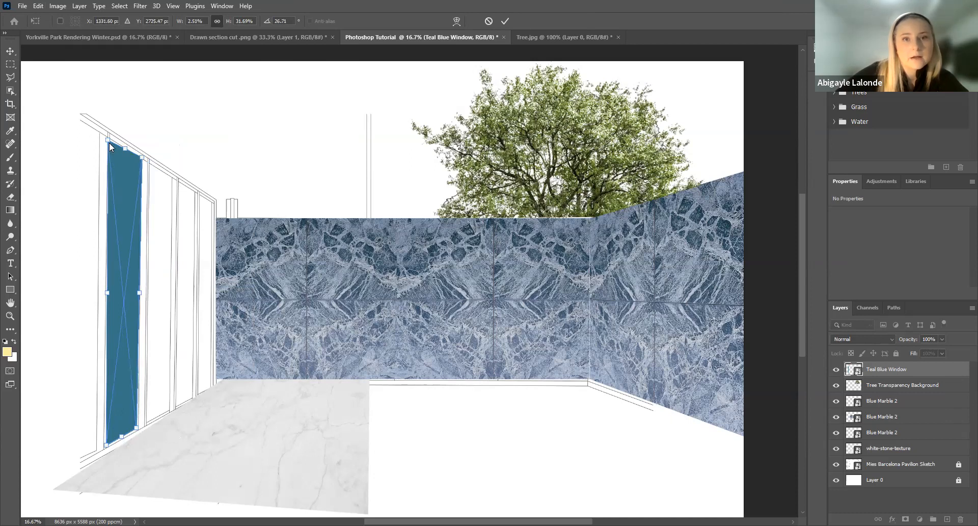
click(505, 21)
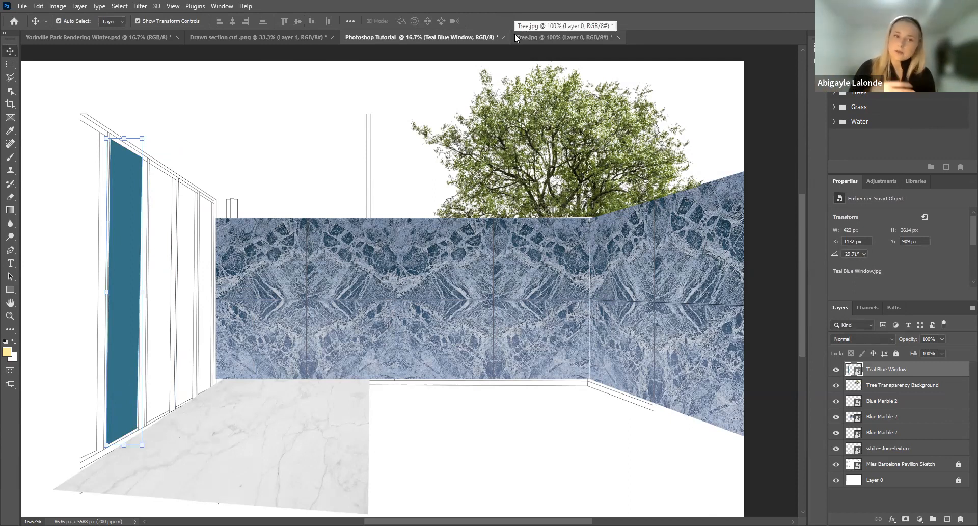
- Reduce the Teal Blue Window layer's opacity to about 25% and deselect the layer
click(105, 227)
click(118, 213)
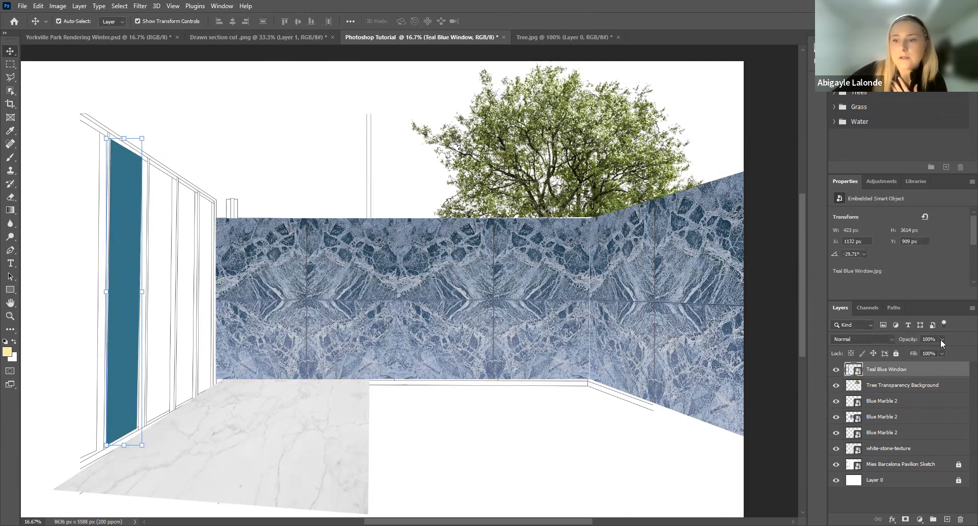
click(195, 270)
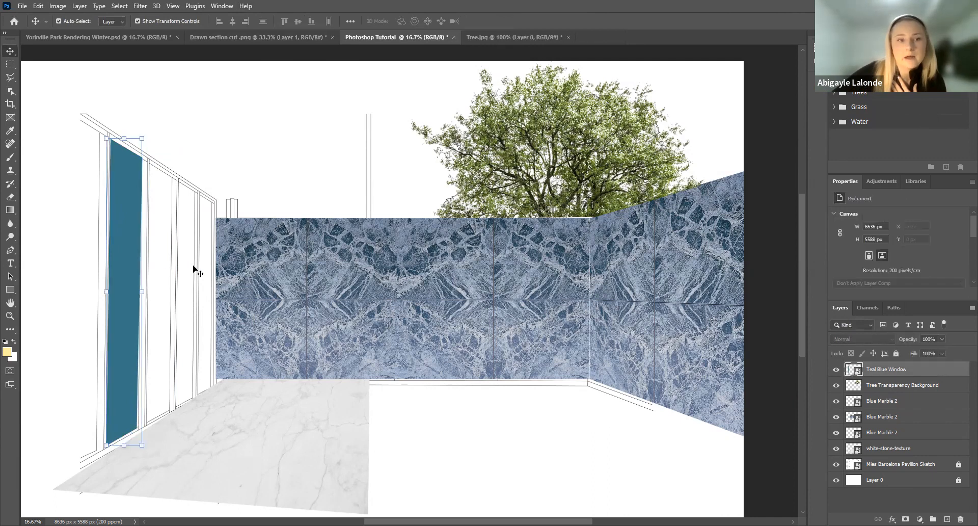
click(940, 339)
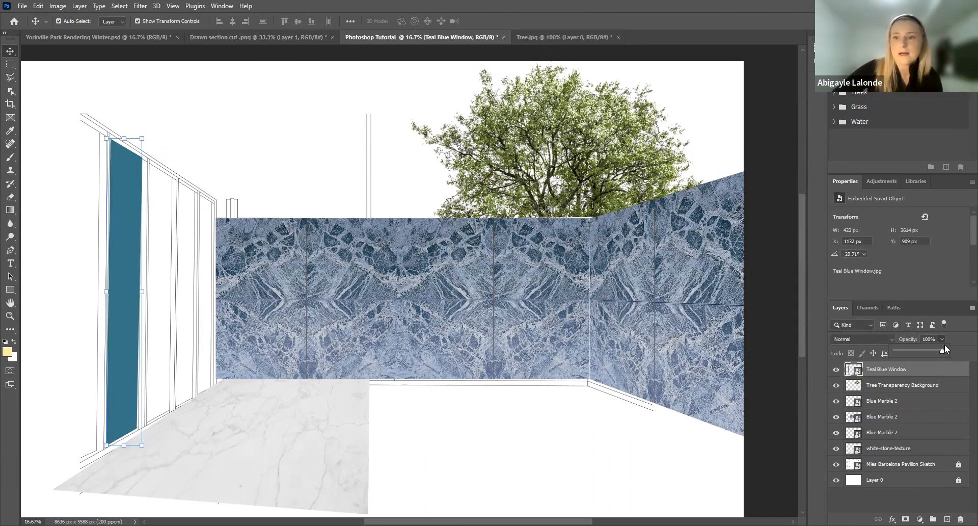
click(872, 367)
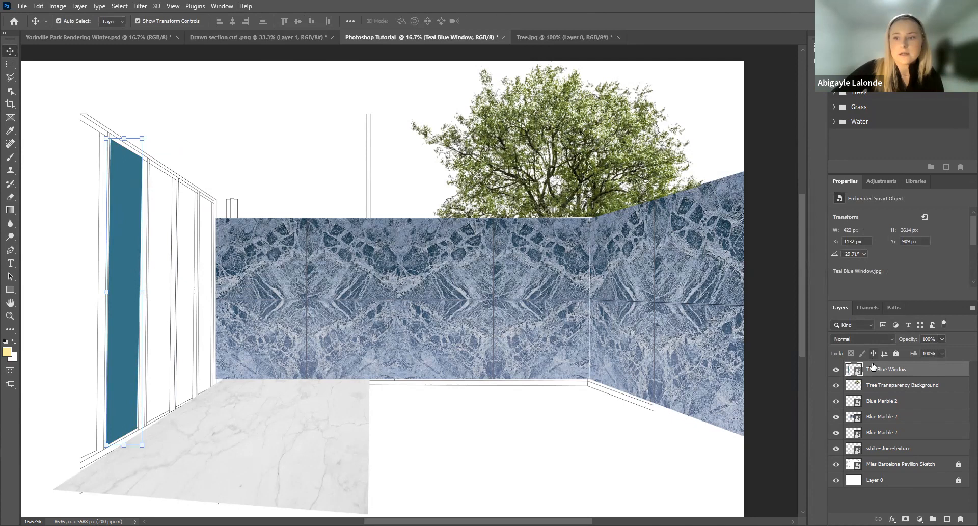
click(943, 339)
drag(918, 352, 904, 350)
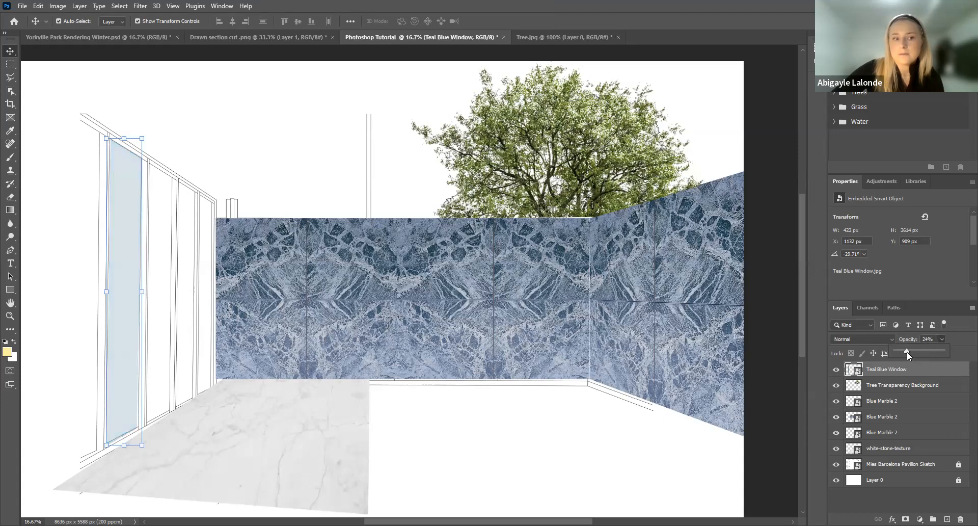
click(455, 118)
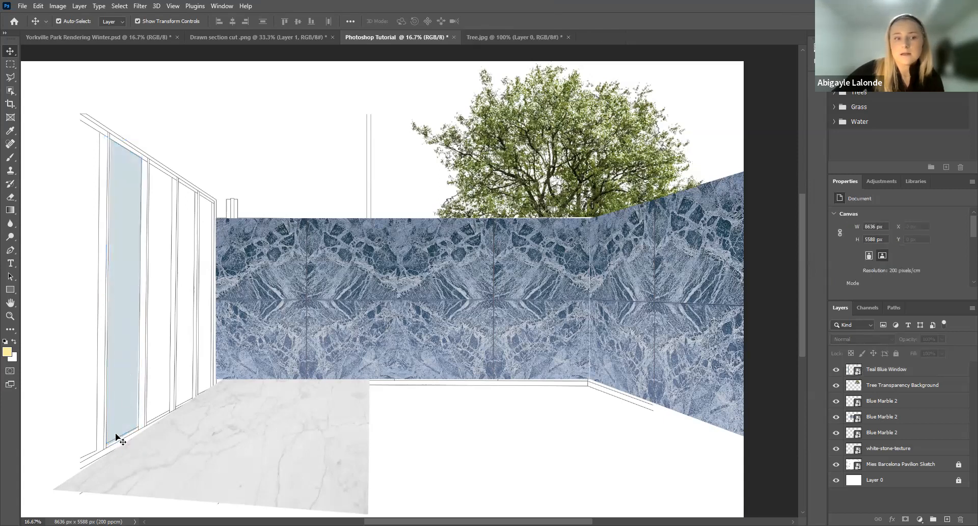
- Nudge the teal window pane slightly upward within its frame, to about Y 902 px
click(124, 364)
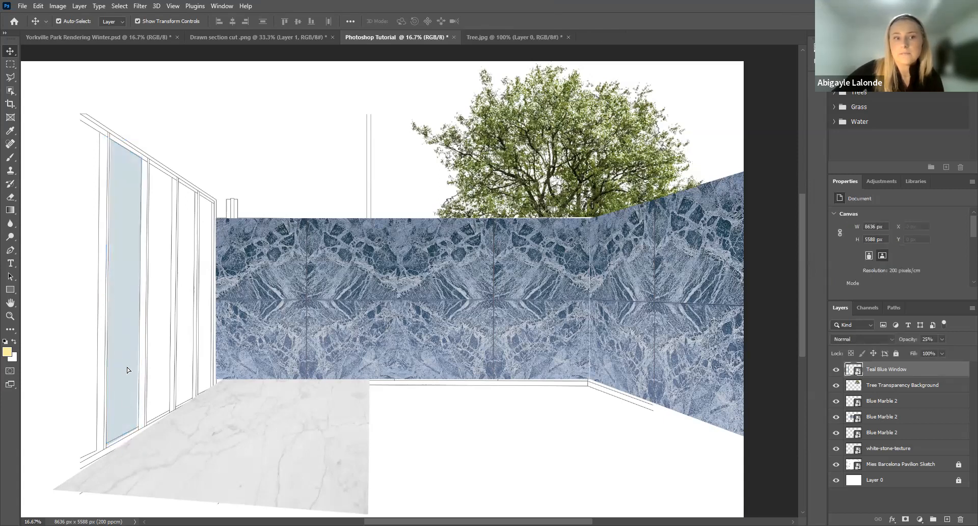
key(ctrl+plus)
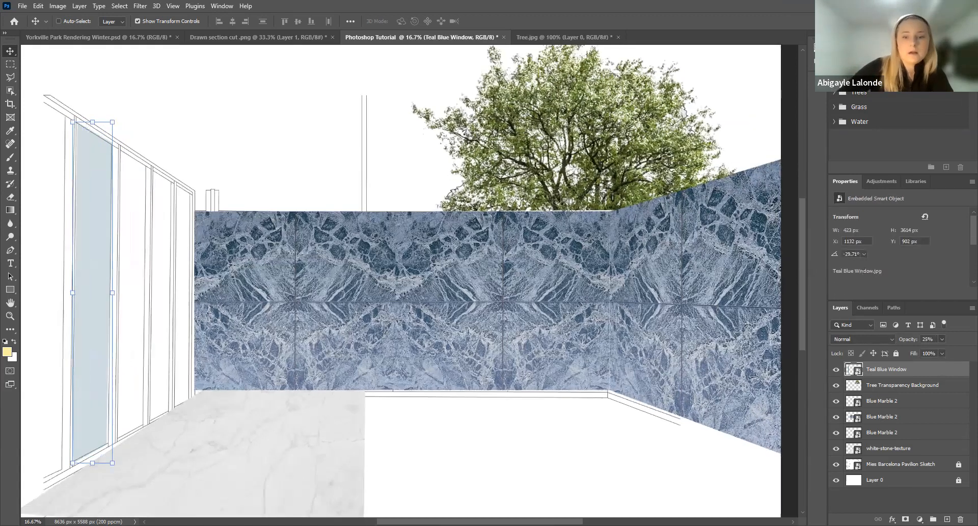
key(ctrl+plus)
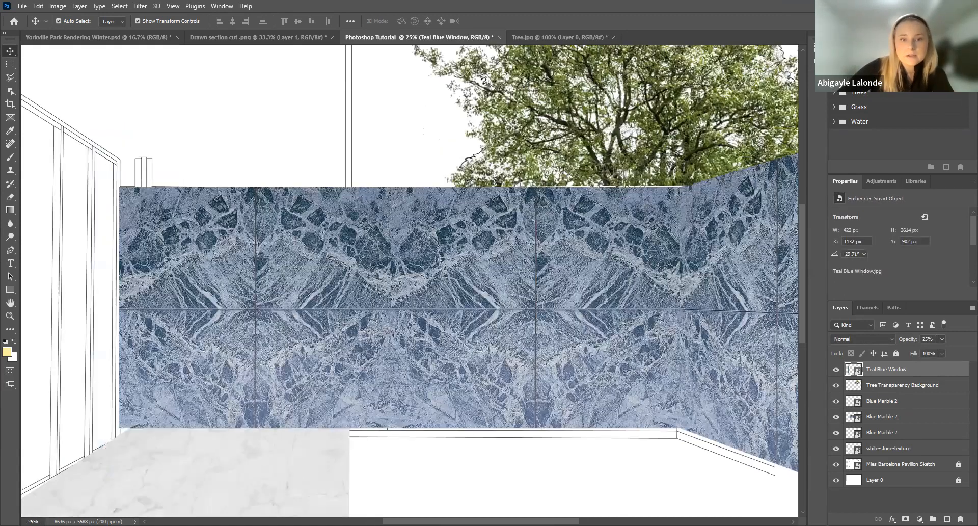
scroll(240, 294, left, 3)
drag(245, 296, 249, 296)
click(555, 179)
key(ctrl+minus)
key(ctrl+minus)
key(ctrl+minus)
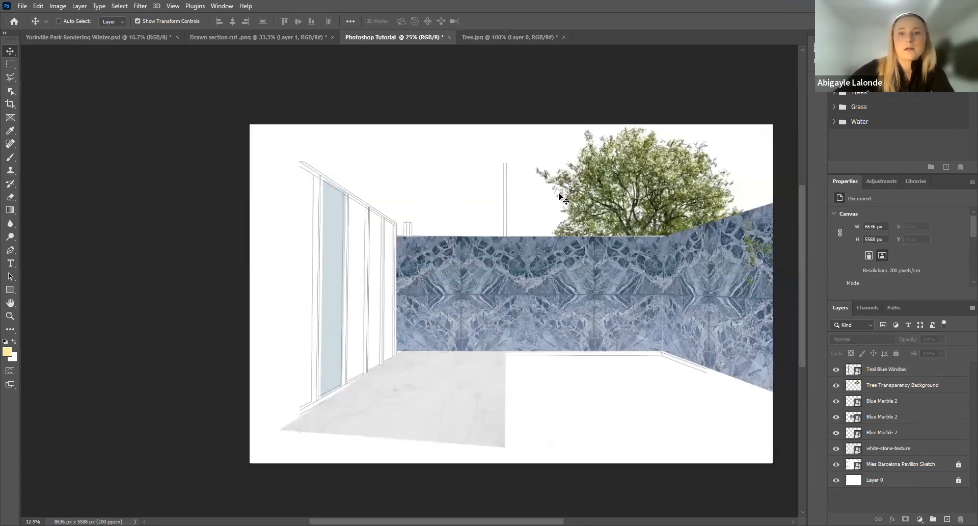
- Duplicate the tree, place the copy behind the original at about X 3753 px and Y 0 px, and set its opacity to 15%
mouse_move(552, 193)
mouse_down()
mouse_move(476, 263)
mouse_move(558, 187)
mouse_up()
click(942, 400)
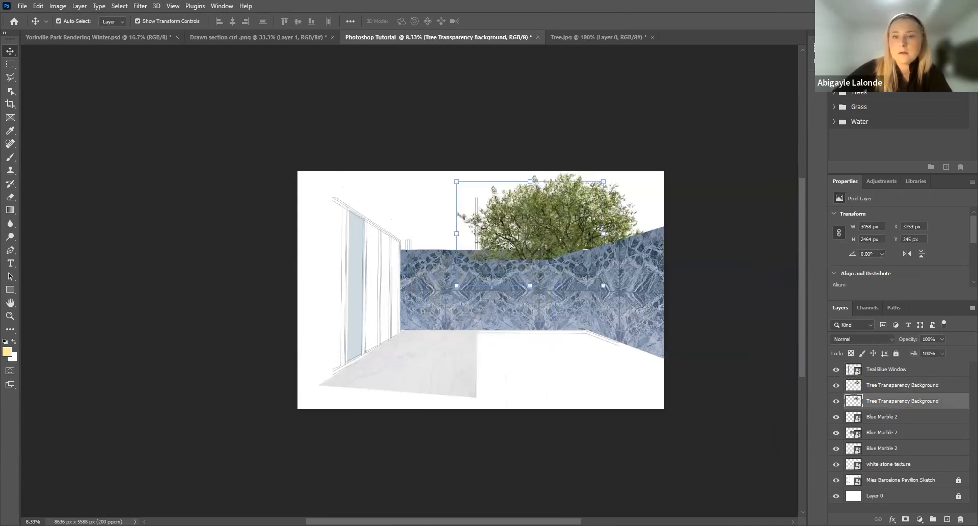
click(942, 339)
drag(929, 350, 902, 353)
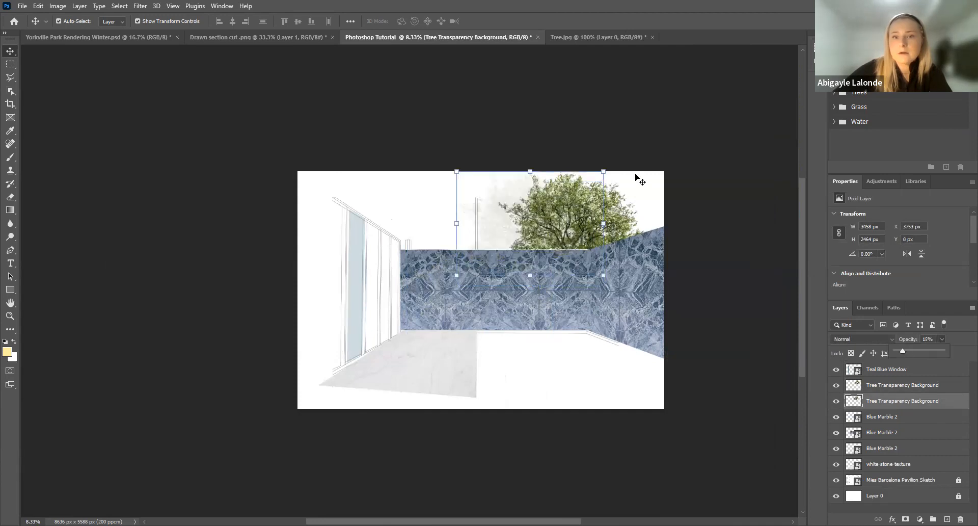
- Duplicate the faded tree and place the copy to the right of the main tree, above the angled marble wall
click(491, 207)
key(ctrl+v)
drag(496, 280, 500, 262)
drag(672, 199, 656, 198)
click(742, 292)
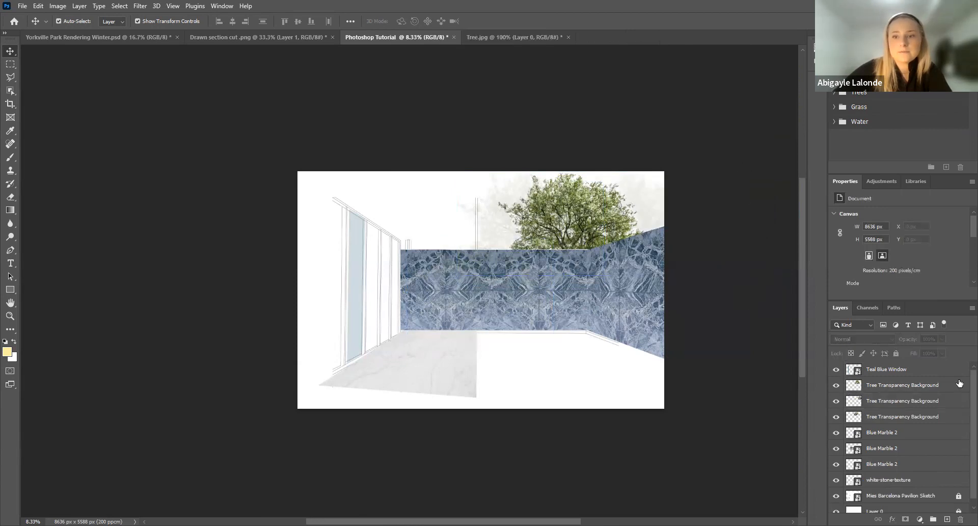
- Move the left faded tree layer and the main tree layer beneath the white-stone-texture layer
click(894, 417)
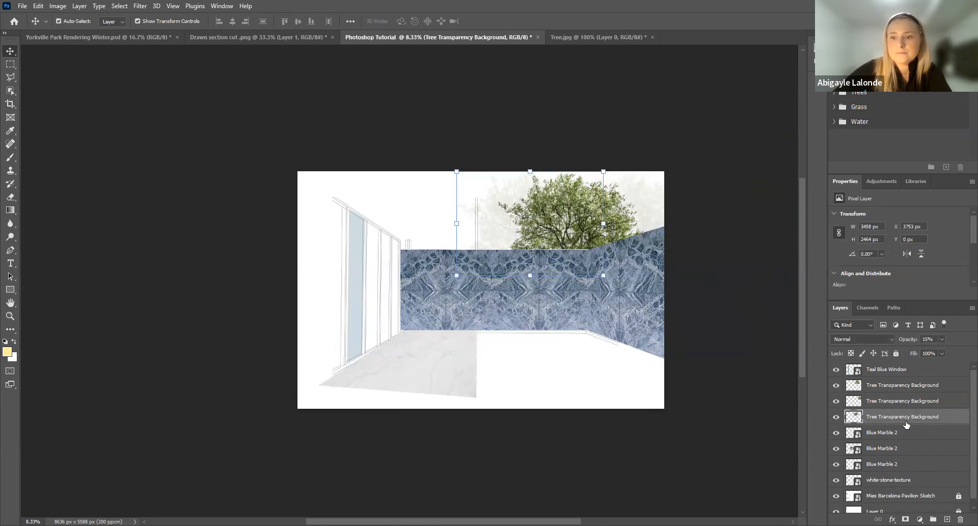
click(742, 262)
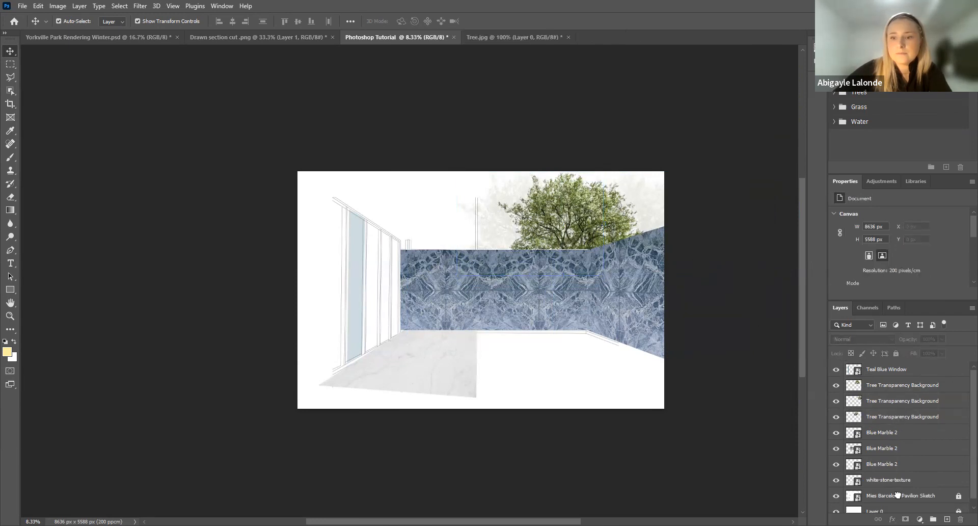
drag(902, 417, 897, 489)
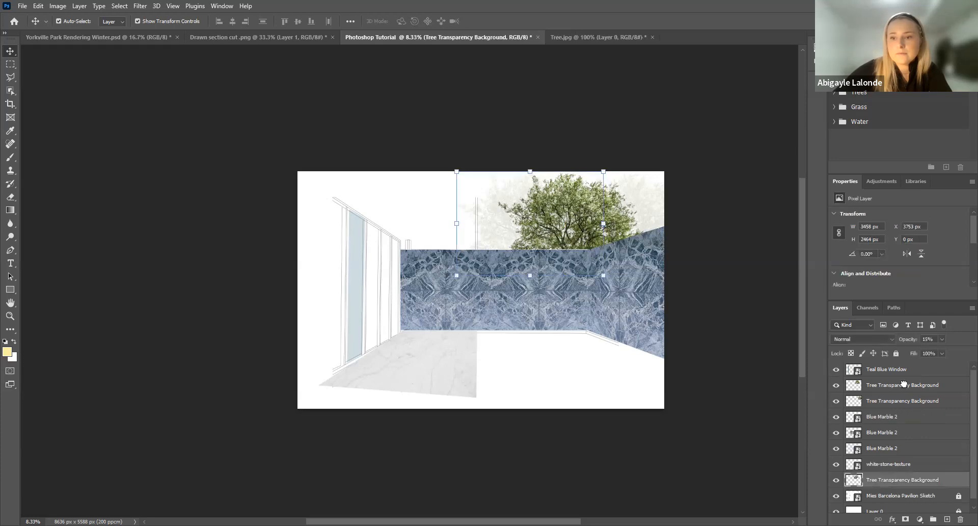
drag(910, 391, 907, 471)
click(742, 243)
- Raise the opacity of the faded tree copy left of the main tree to 28%
key(ctrl+plus)
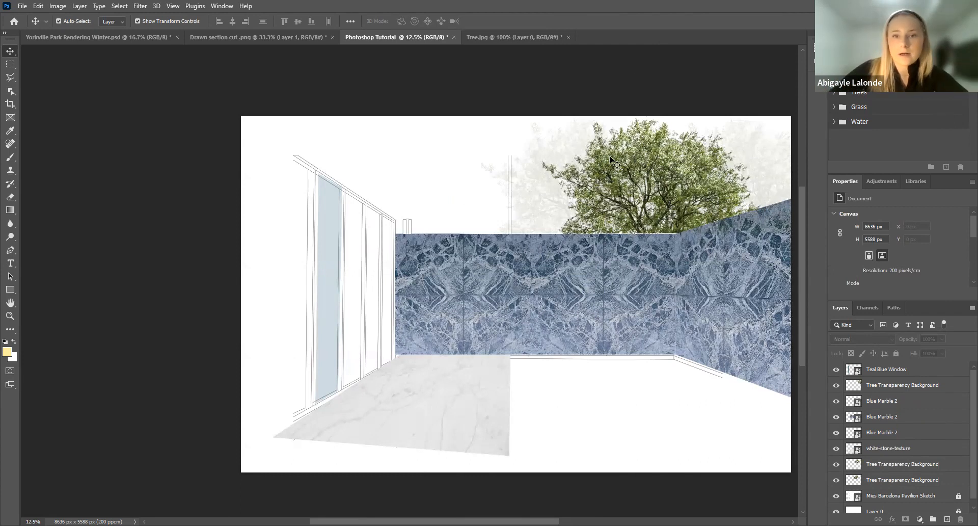
click(553, 184)
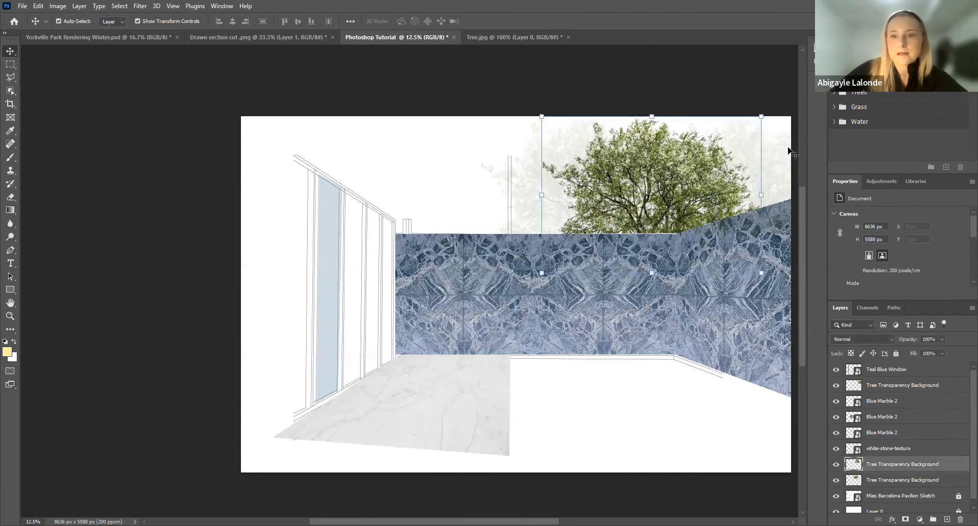
click(530, 220)
mouse_move(941, 342)
mouse_down()
mouse_move(964, 356)
mouse_move(938, 353)
mouse_up()
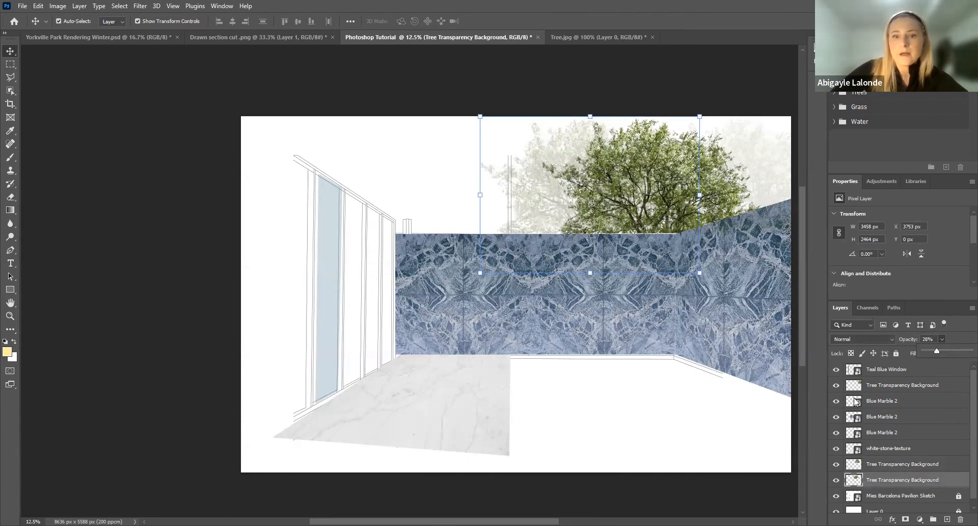
- Apply a Brightness/Contrast adjustment to the left section of the blue marble back wall with brightness 6 and contrast 0
click(565, 408)
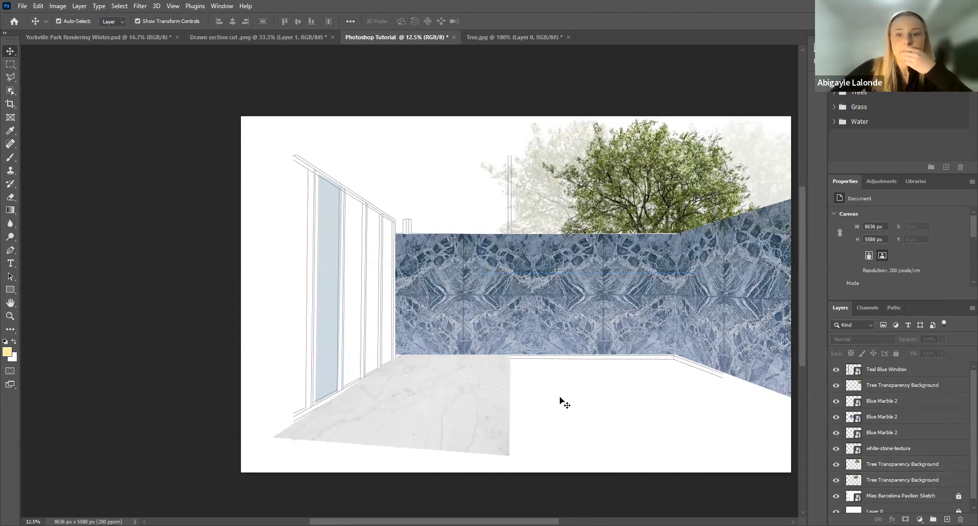
click(528, 326)
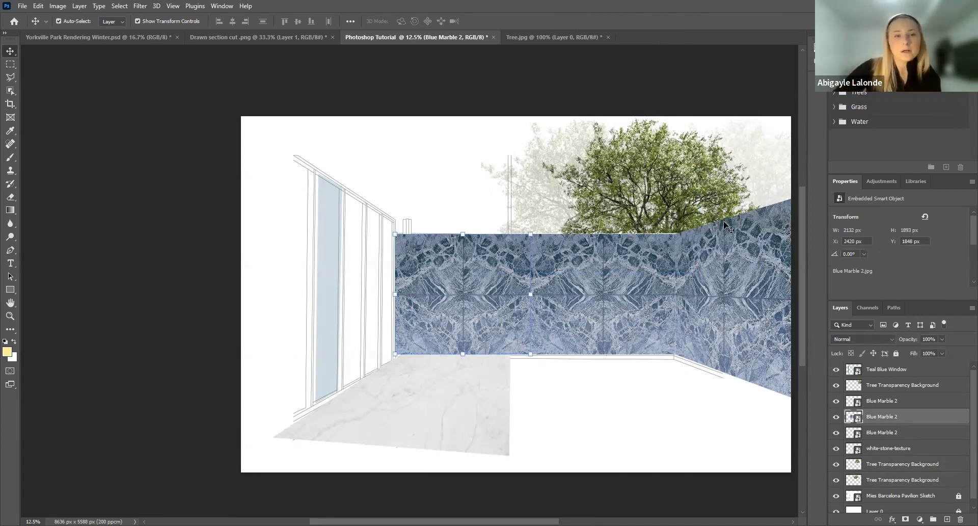
click(582, 381)
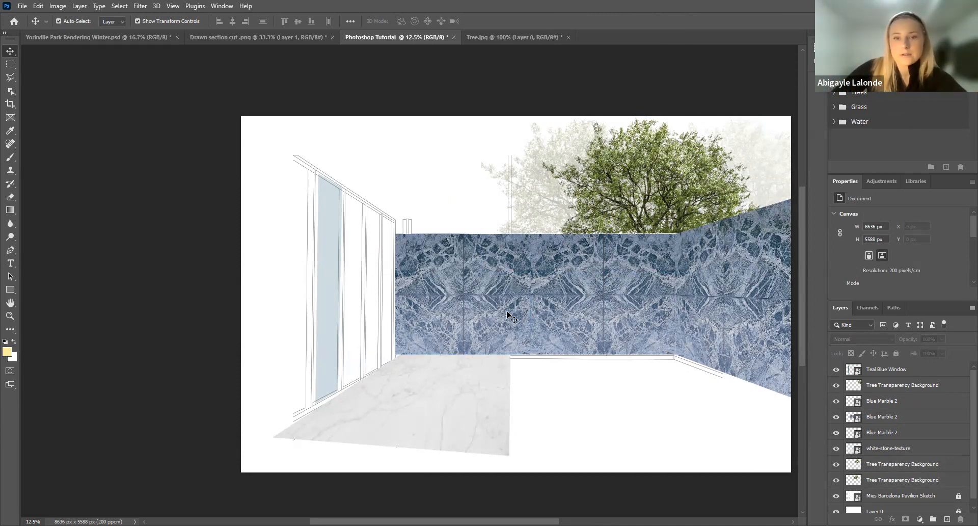
click(483, 305)
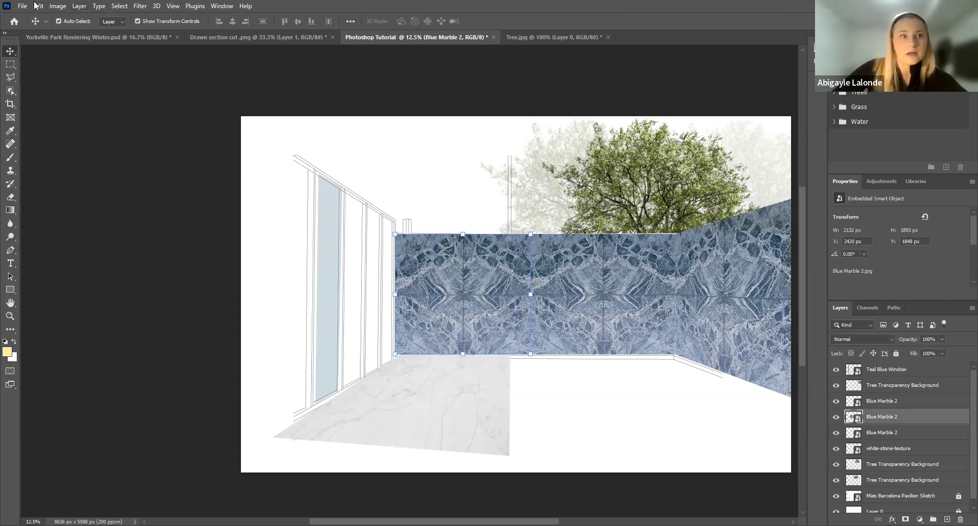
click(55, 6)
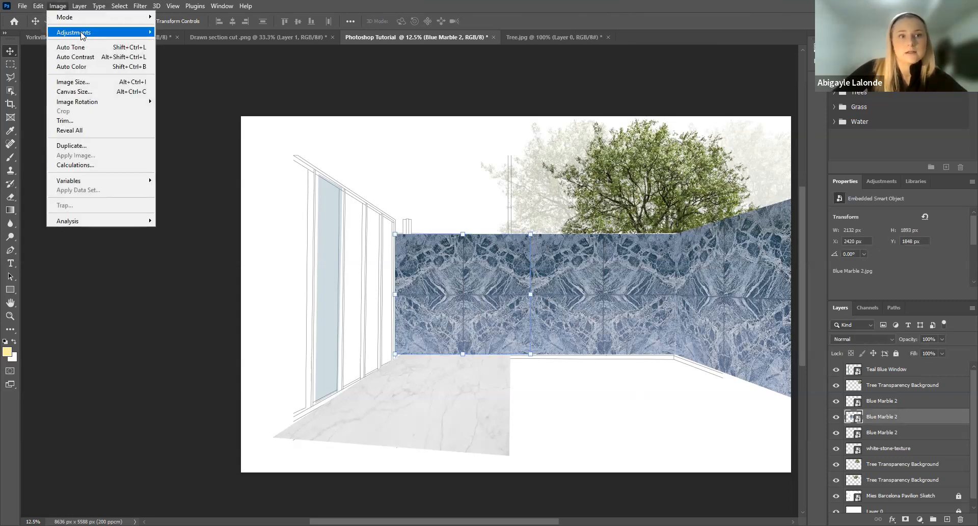
mouse_move(82, 34)
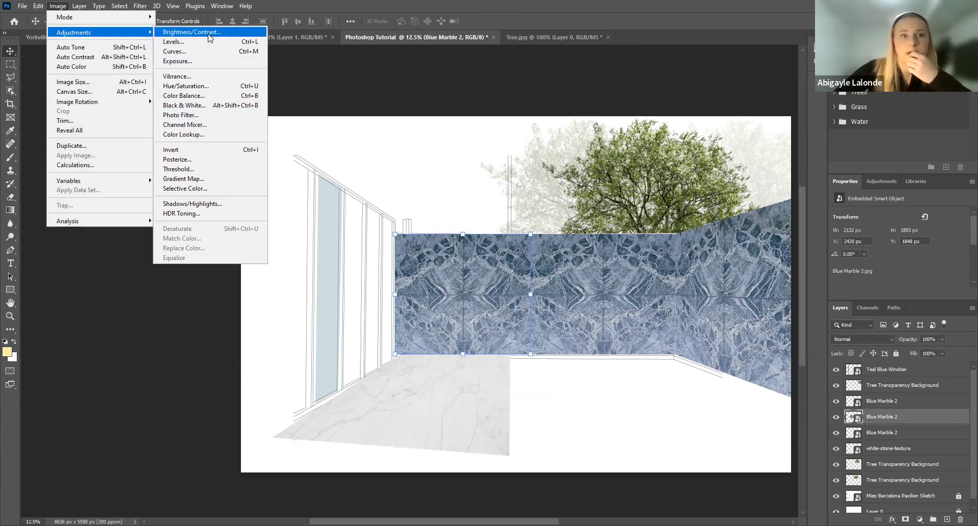
click(192, 32)
mouse_move(458, 166)
mouse_down()
mouse_move(442, 164)
mouse_move(505, 166)
mouse_move(434, 163)
mouse_move(462, 164)
mouse_up()
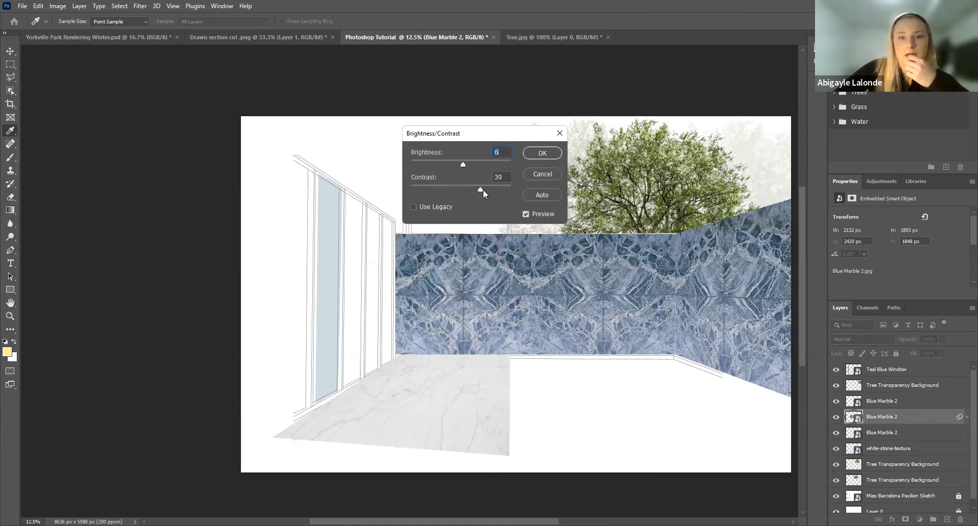
drag(441, 191, 462, 198)
key(Tab)
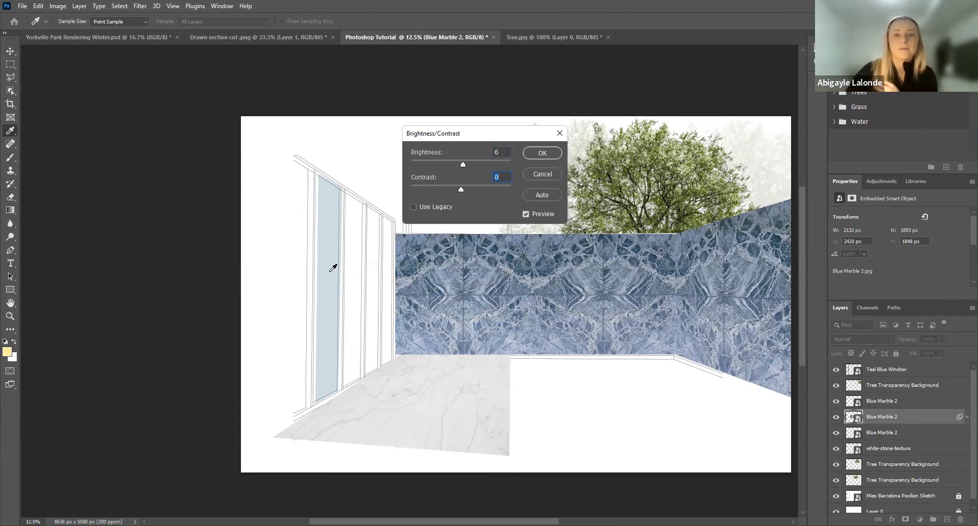
click(534, 156)
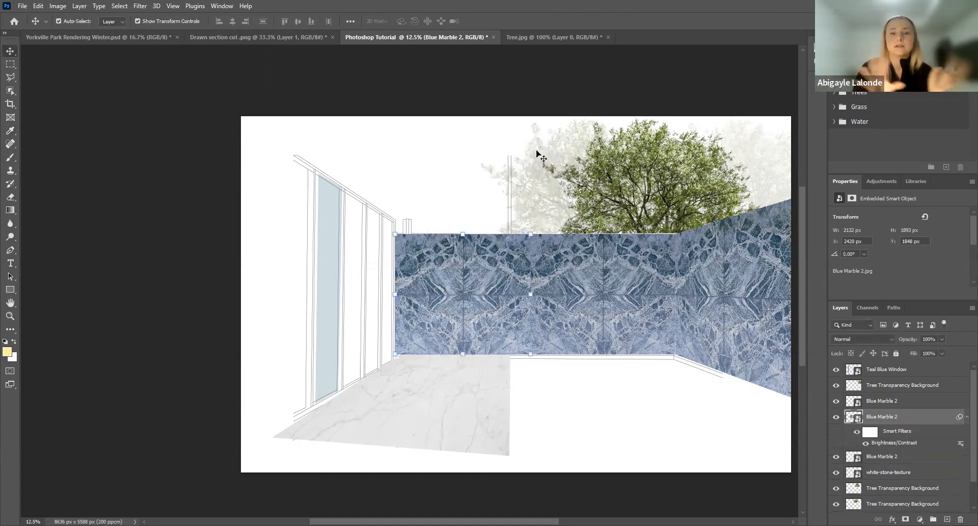
- Darken the main tree with a Brightness/Contrast adjustment, setting brightness to -38 and contrast to 0
click(622, 432)
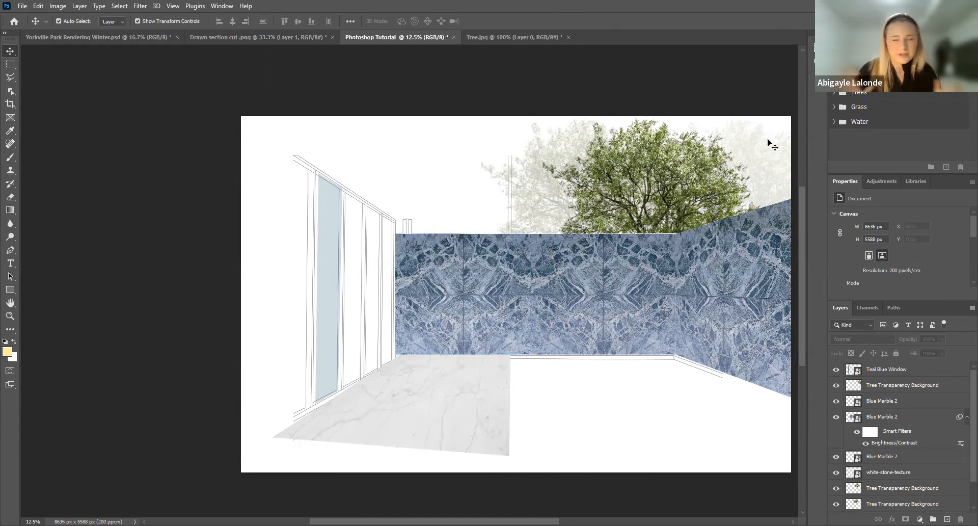
click(669, 208)
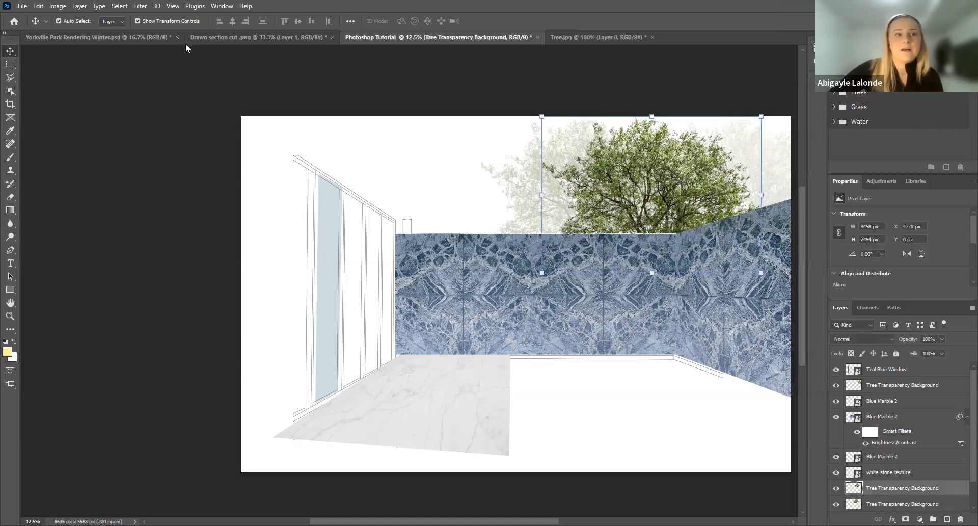
click(58, 6)
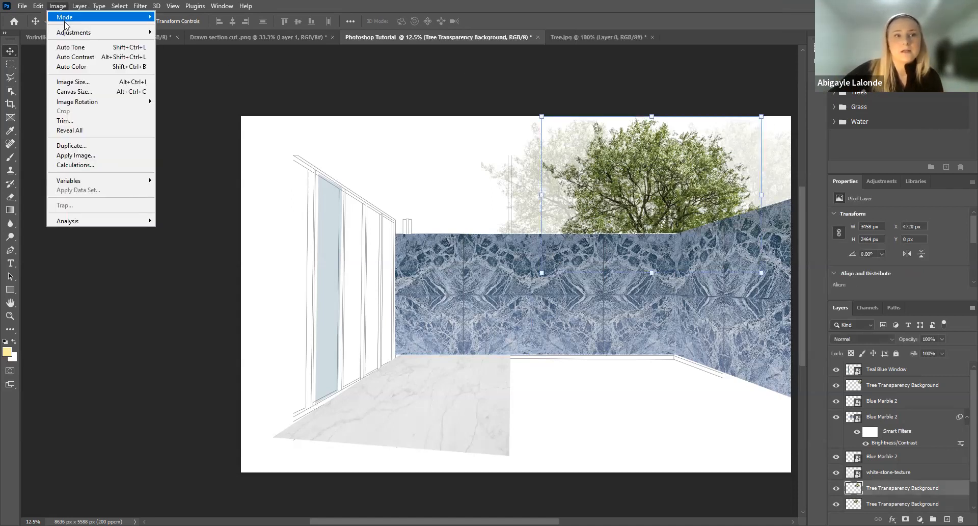
mouse_move(72, 35)
click(186, 33)
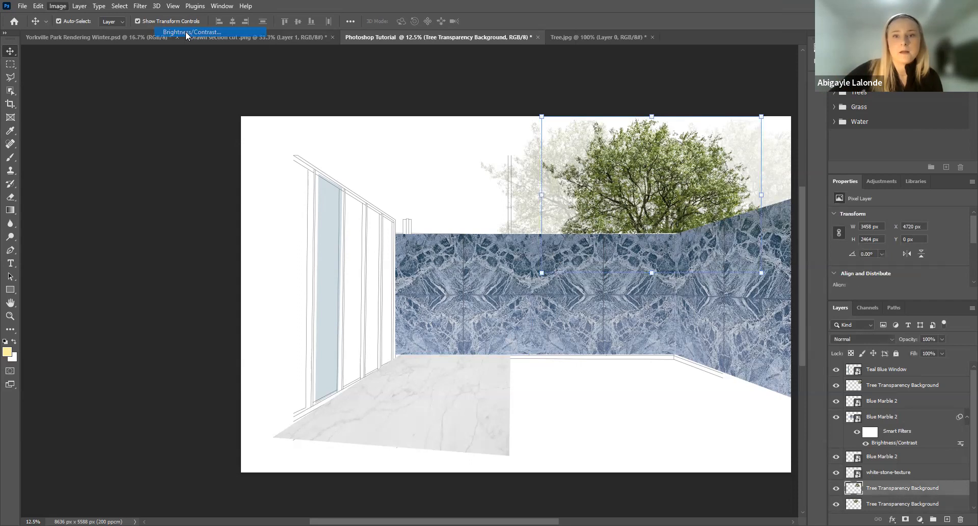
drag(464, 114, 451, 115)
click(539, 105)
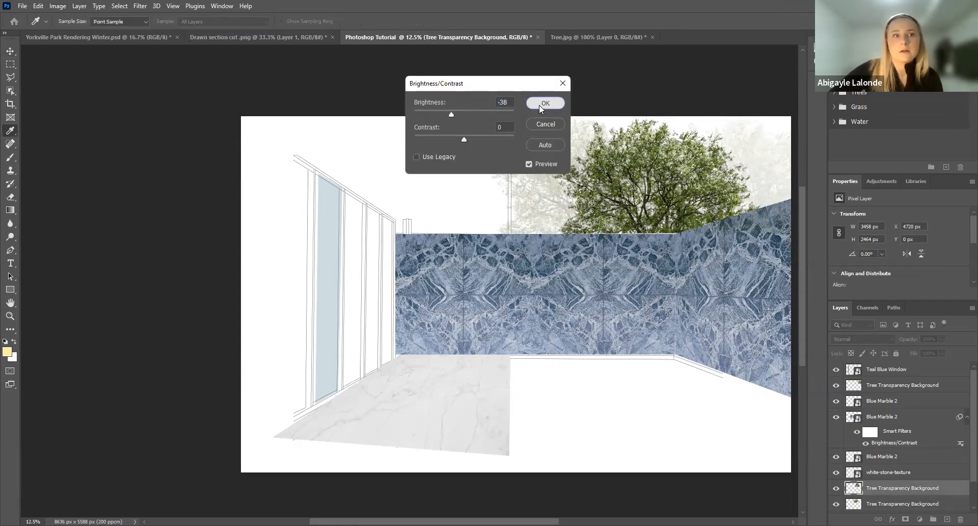
click(722, 160)
click(58, 6)
mouse_move(66, 28)
click(186, 86)
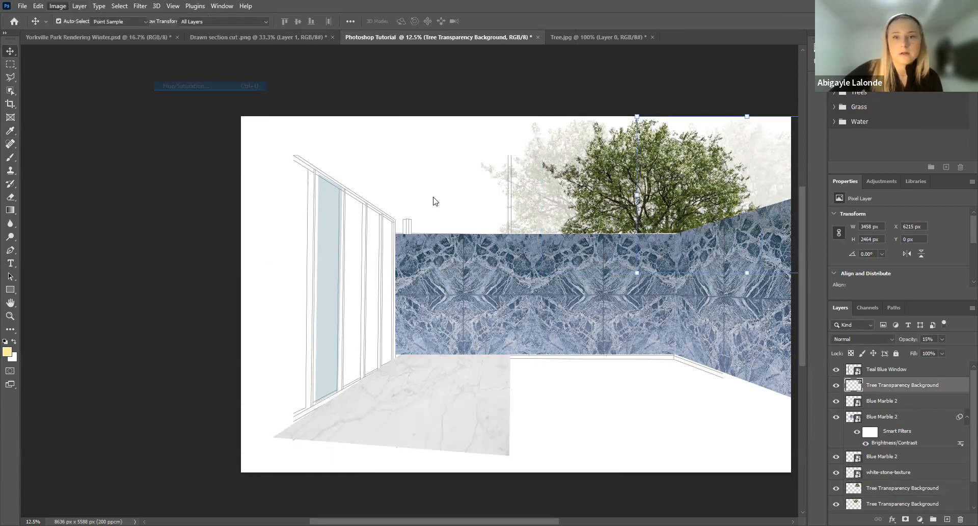
drag(435, 199, 378, 192)
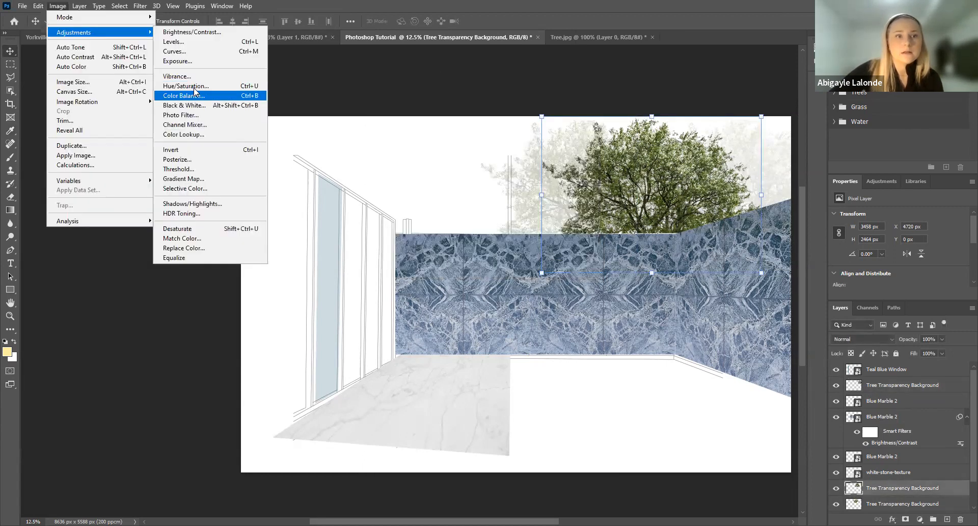
- Turn the main tree grey with a Hue/Saturation adjustment, setting saturation to -100
click(188, 86)
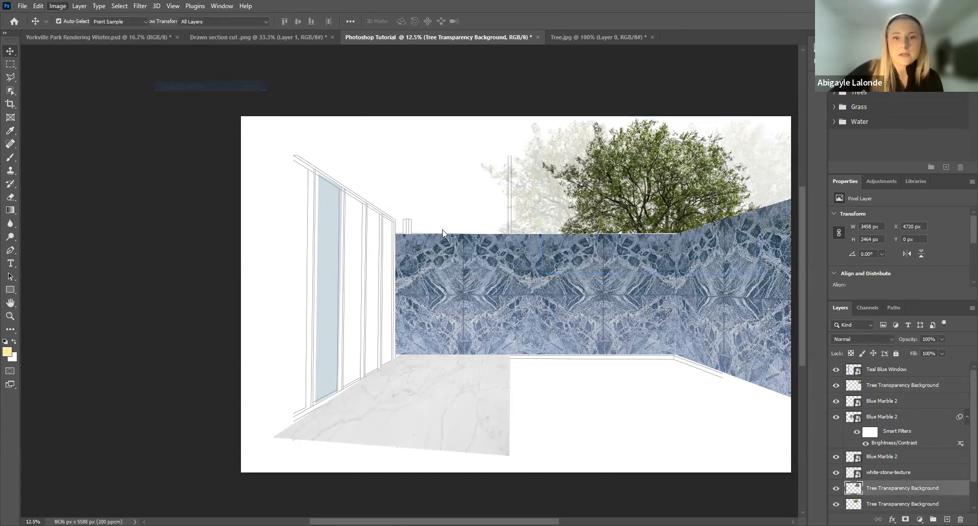
drag(446, 204, 349, 188)
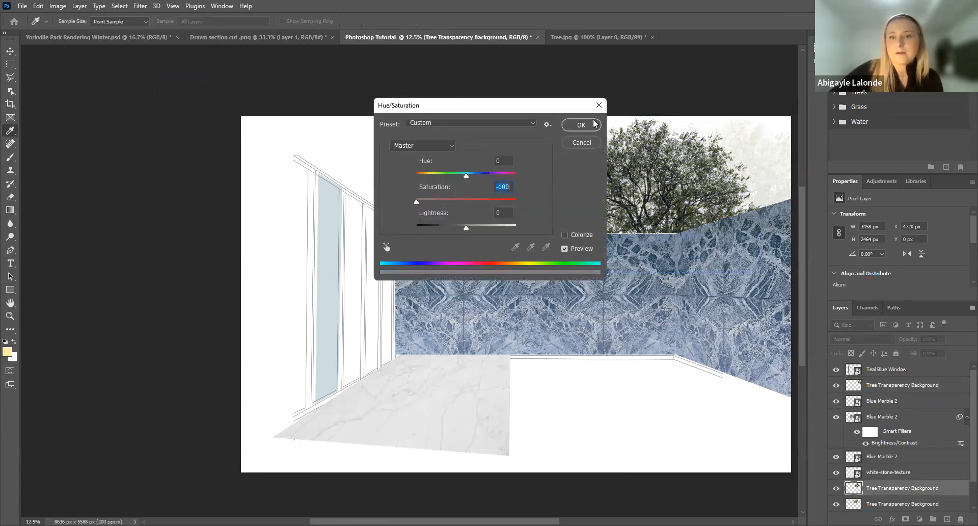
click(581, 125)
click(502, 418)
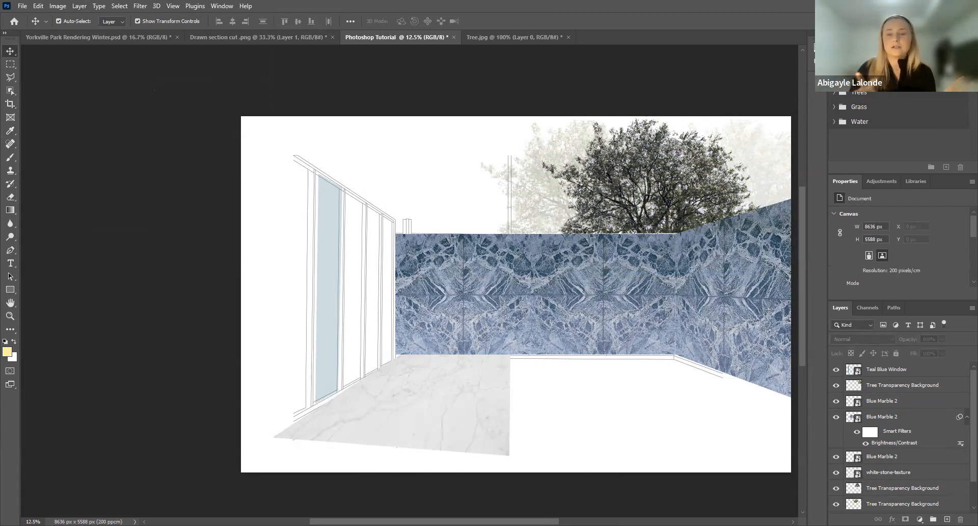
- Try a hue of +12 and a saturation of +53 on the grey main tree, and undo its desaturation
click(638, 189)
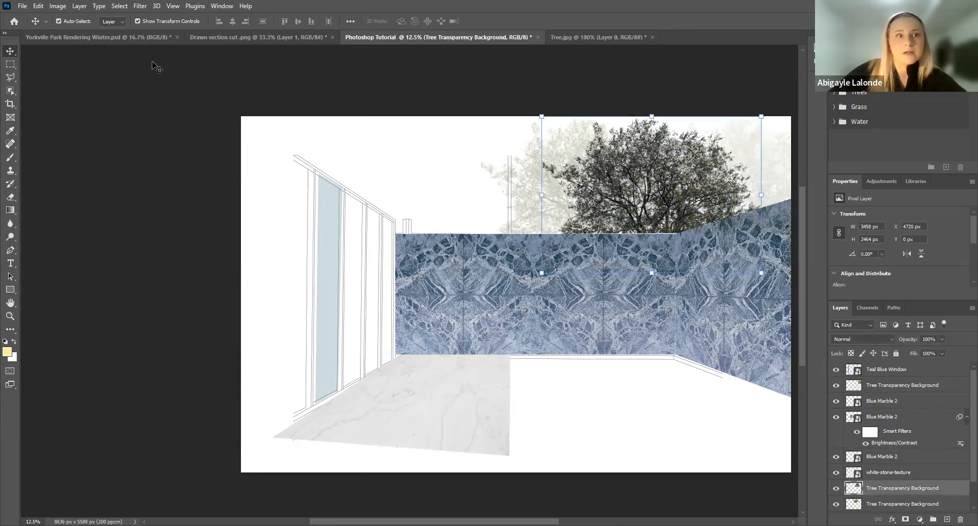
click(64, 8)
mouse_move(76, 33)
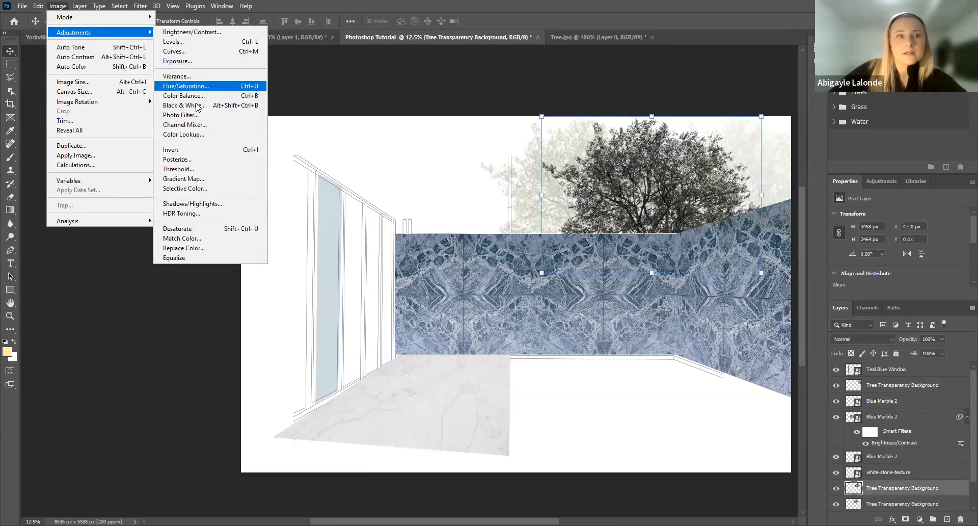
click(201, 87)
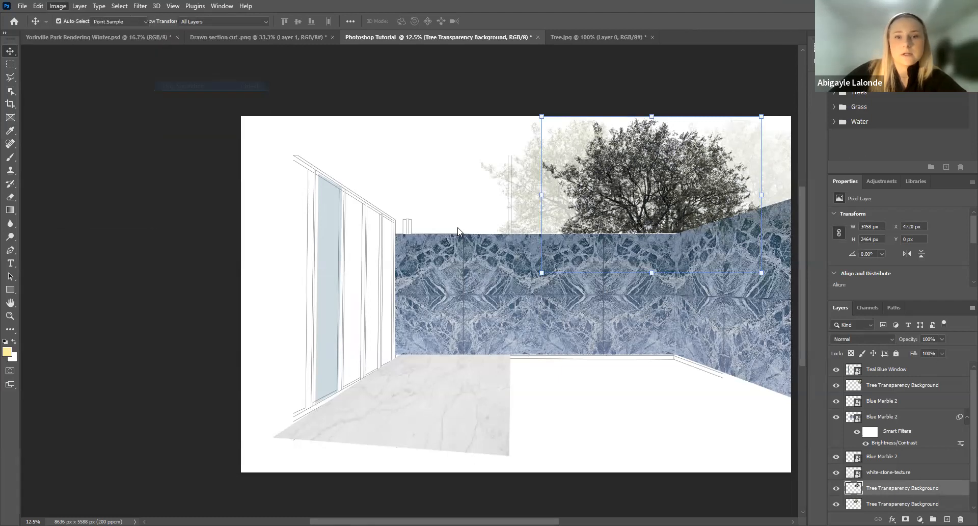
mouse_move(466, 176)
mouse_down()
mouse_move(494, 173)
mouse_move(472, 178)
mouse_up()
click(590, 145)
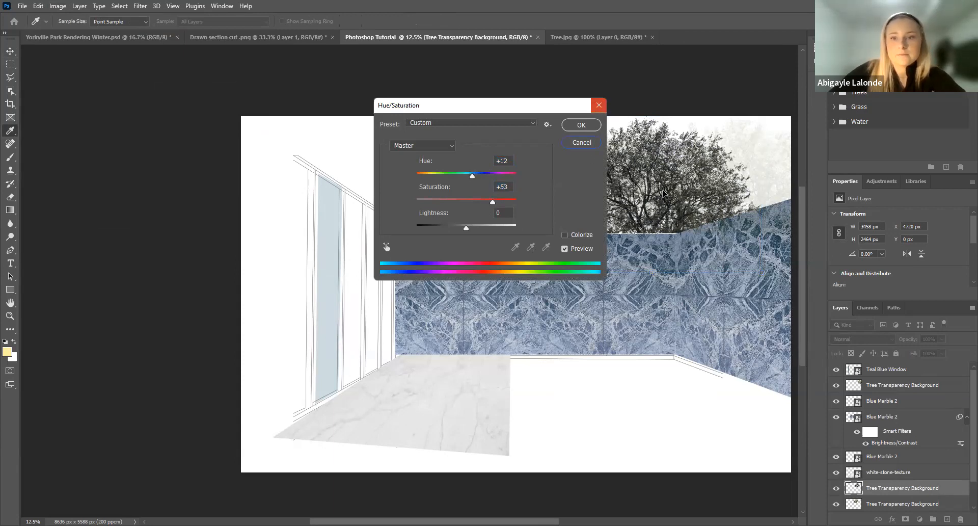
key(Escape)
- Try a hue of -135 and a saturation of -1 on the main tree, and undo the remaining tree and marble adjustments
click(57, 6)
mouse_move(91, 32)
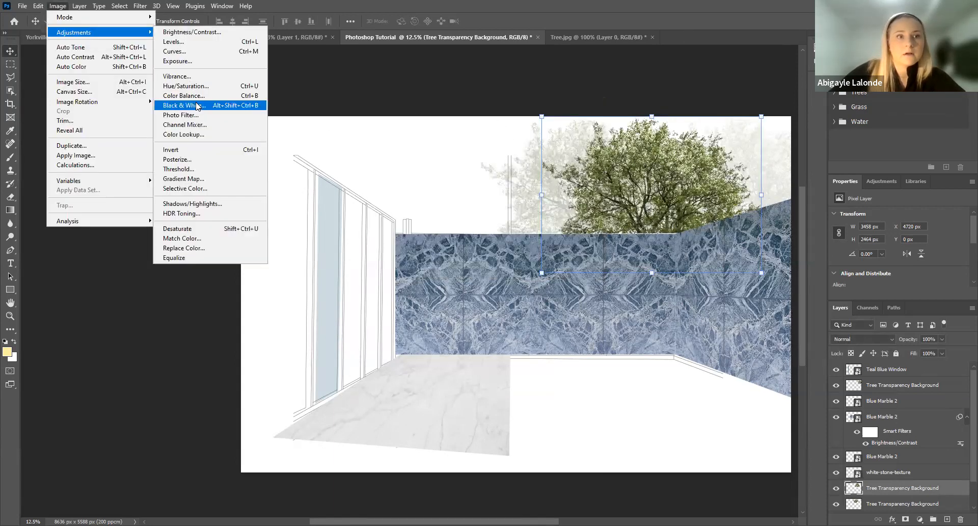
click(198, 95)
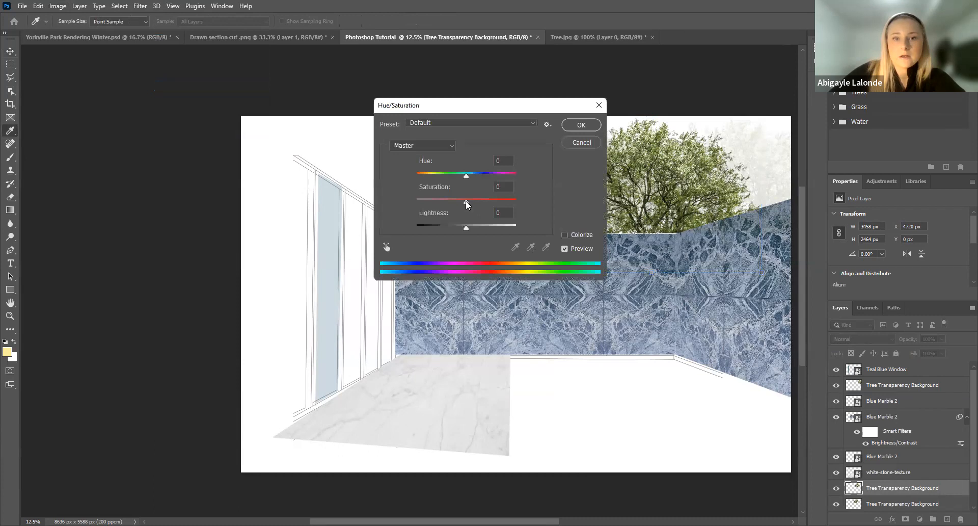
drag(464, 177, 426, 175)
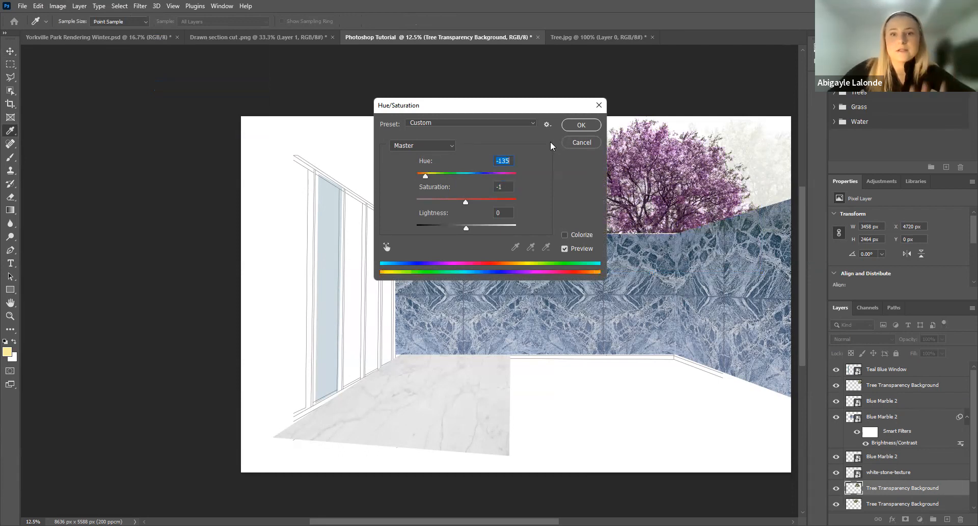
click(575, 140)
key(ctrl+z)
click(574, 78)
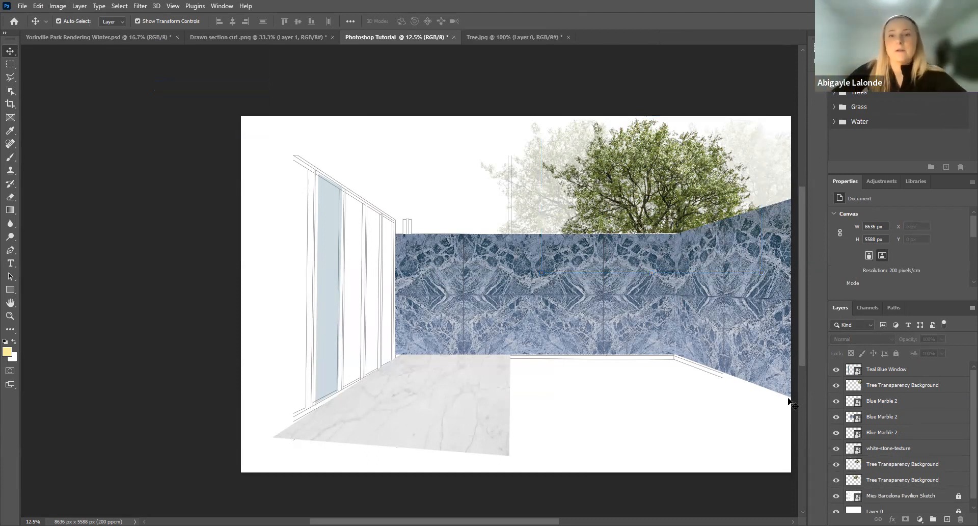
- Merge the main tree layer and the faded tree copy left of it into one layer
click(484, 431)
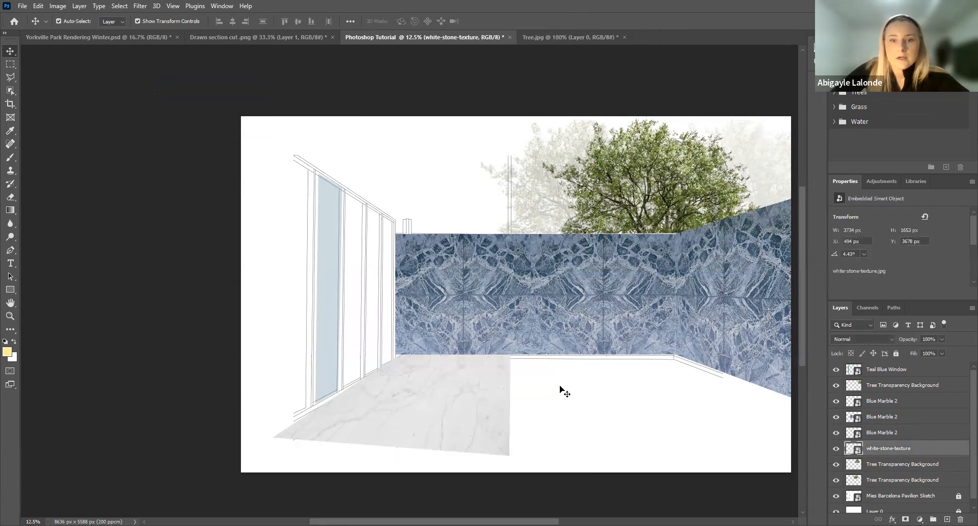
click(560, 386)
scroll(556, 378, down, 1)
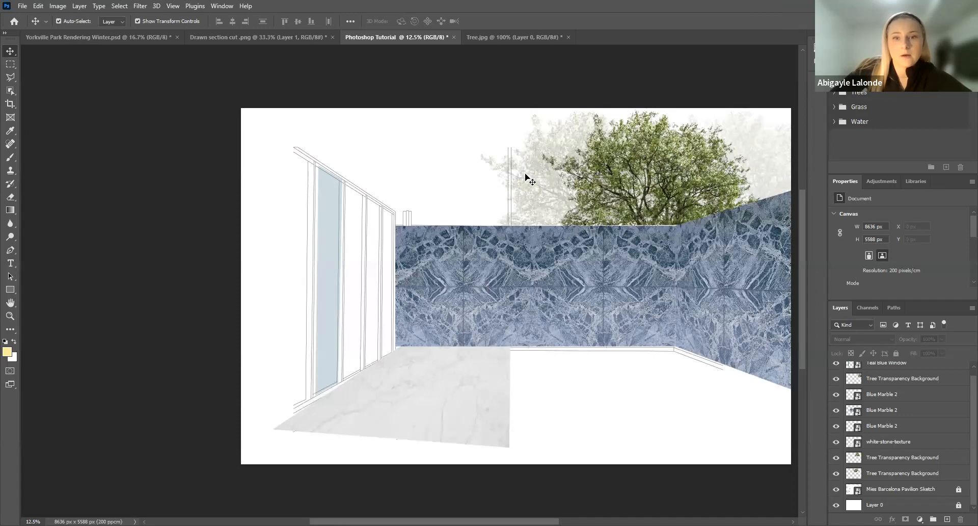
click(653, 182)
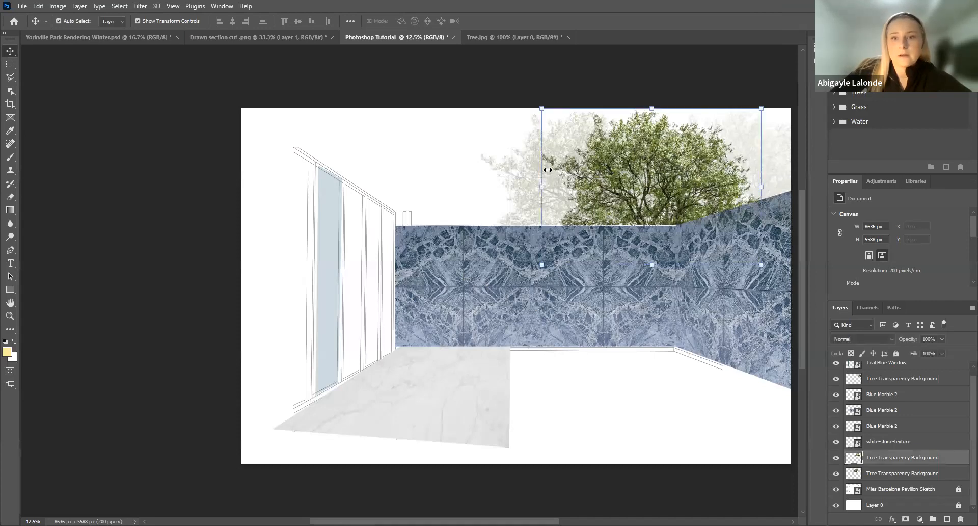
shift+click(515, 178)
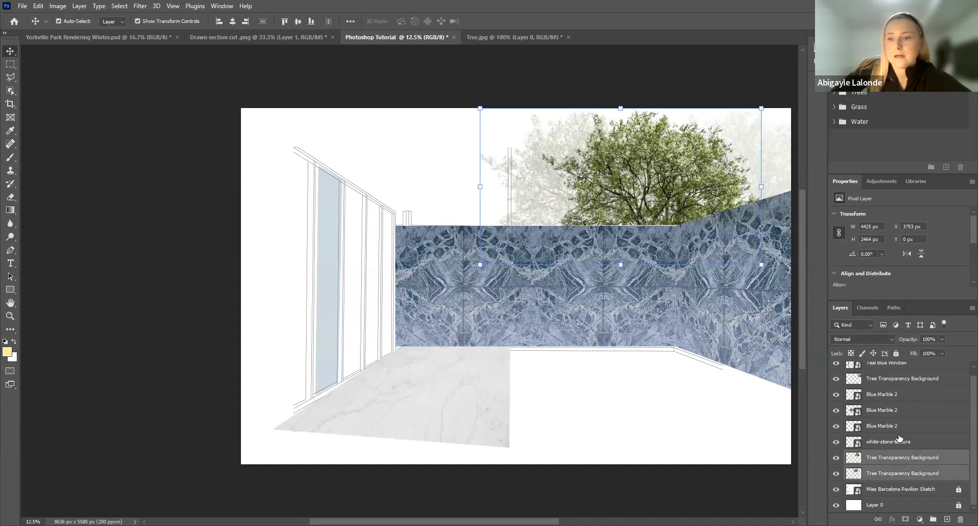
right_click(899, 457)
click(877, 332)
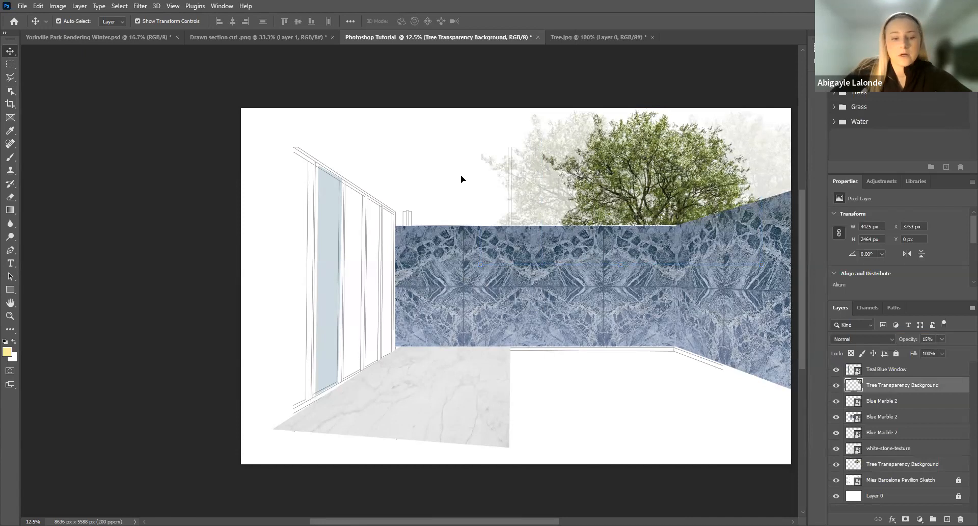
click(524, 190)
click(457, 70)
click(543, 178)
click(640, 87)
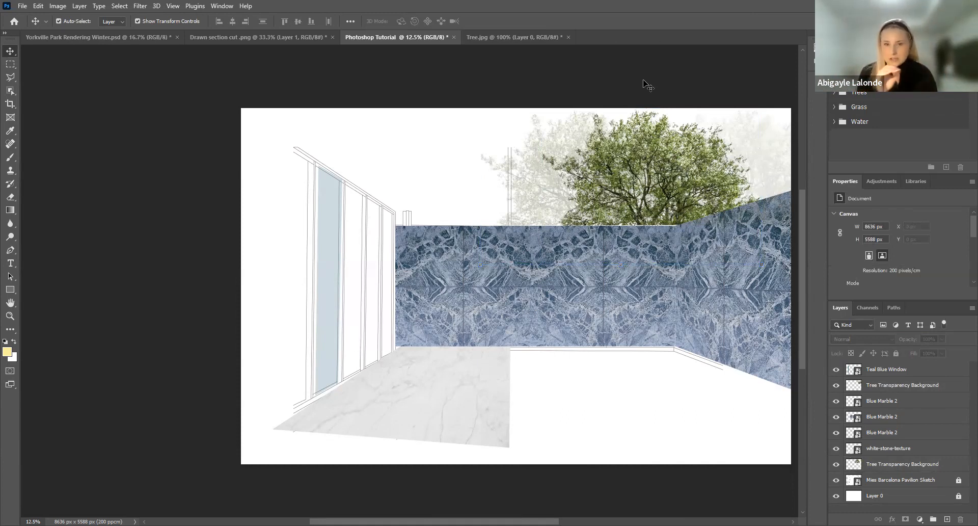
click(602, 153)
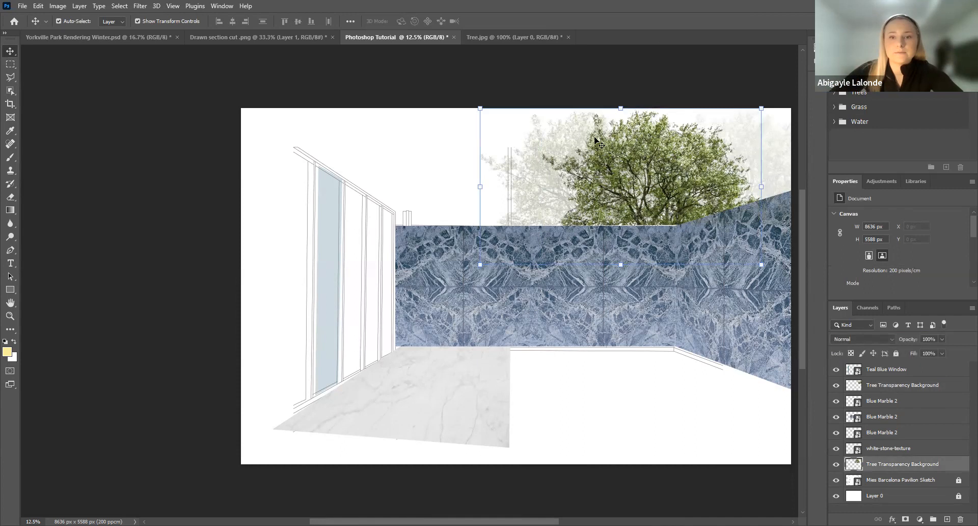
right_click(825, 414)
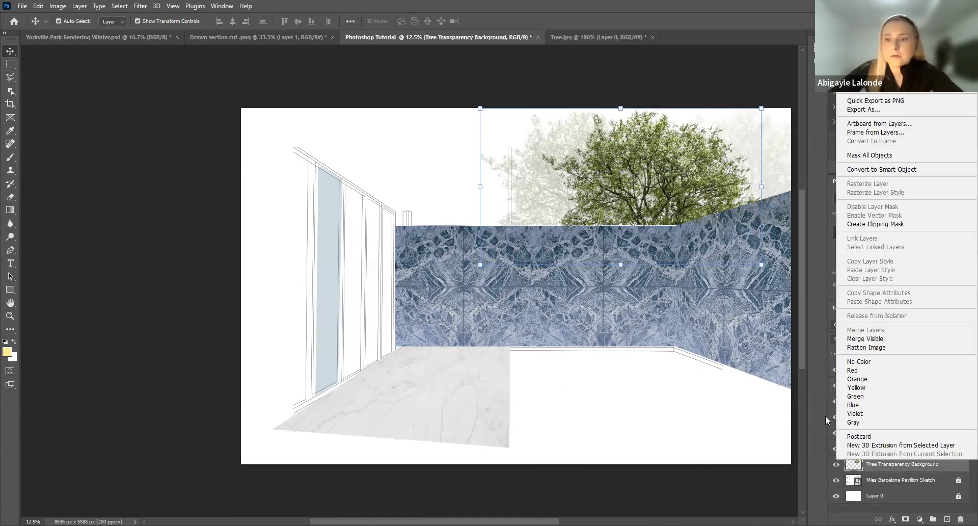
click(547, 82)
click(547, 82)
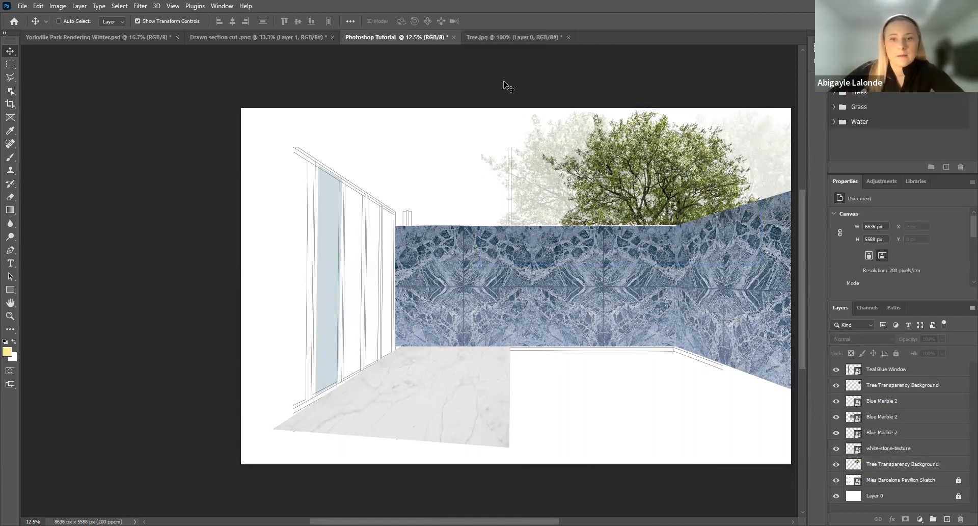
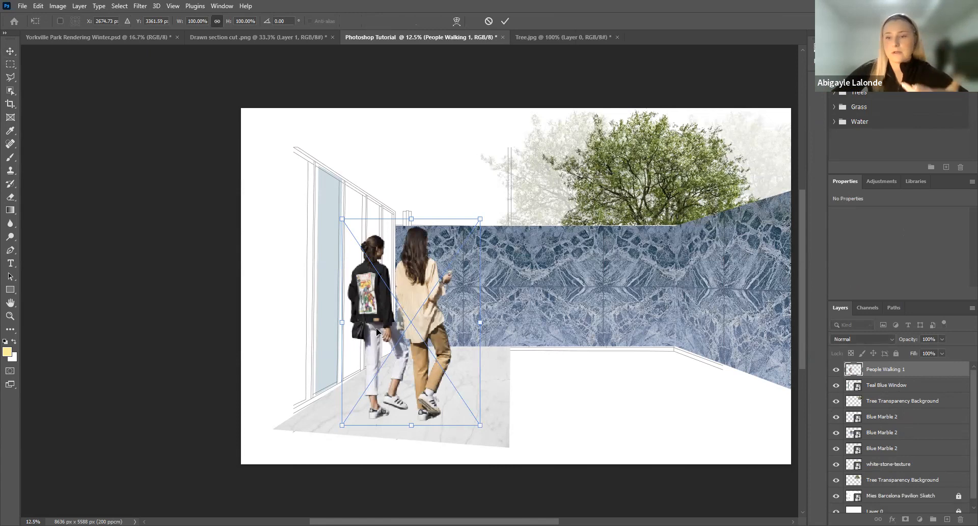
- Place the People Walking 1 image at about 1694 by 3207 px in front of the window wall
drag(378, 333, 344, 354)
drag(368, 302, 333, 256)
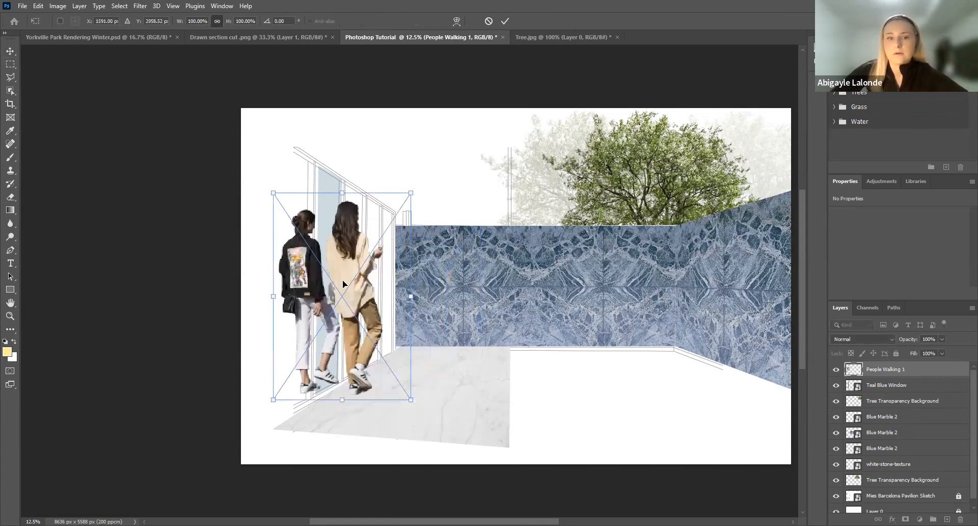
click(507, 22)
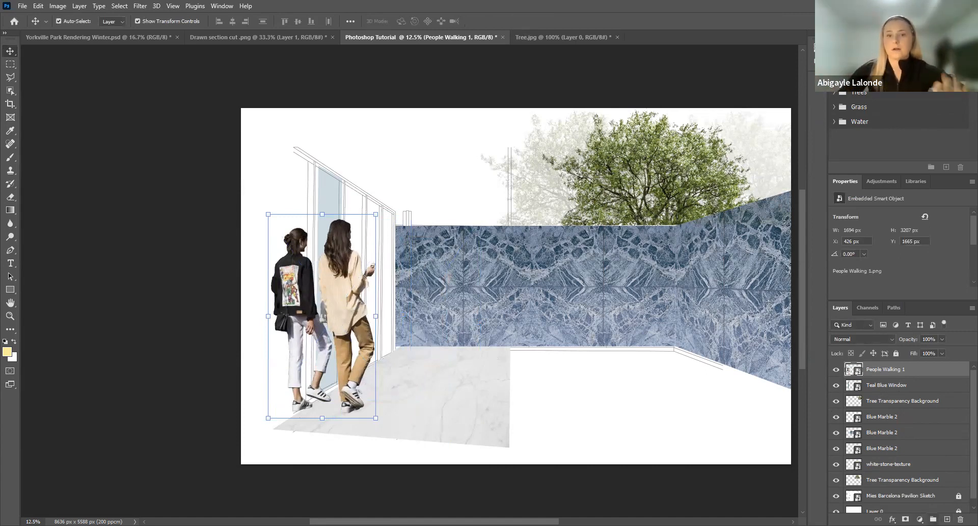
- Unlock the Mies Barcelona Pavilion Sketch layer
click(901, 495)
click(958, 489)
click(947, 520)
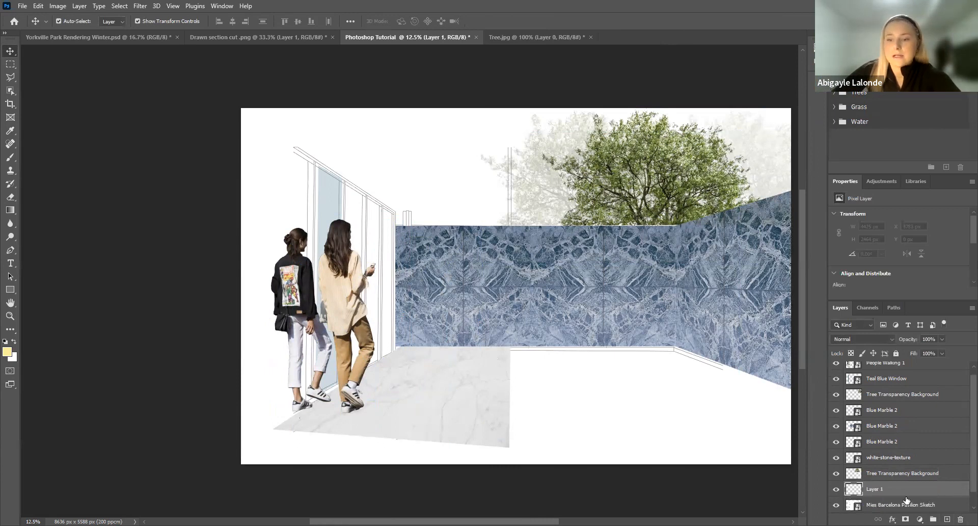
click(119, 6)
key(Escape)
click(140, 7)
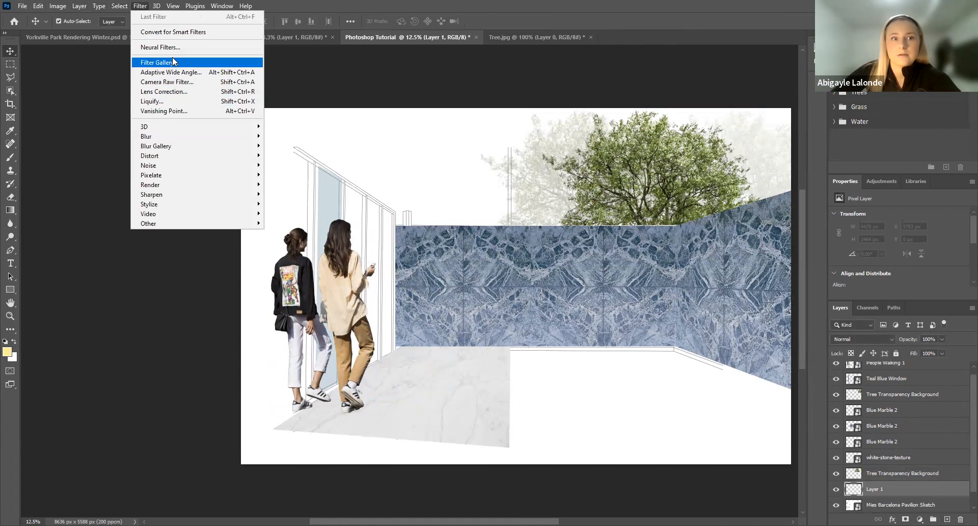
click(342, 115)
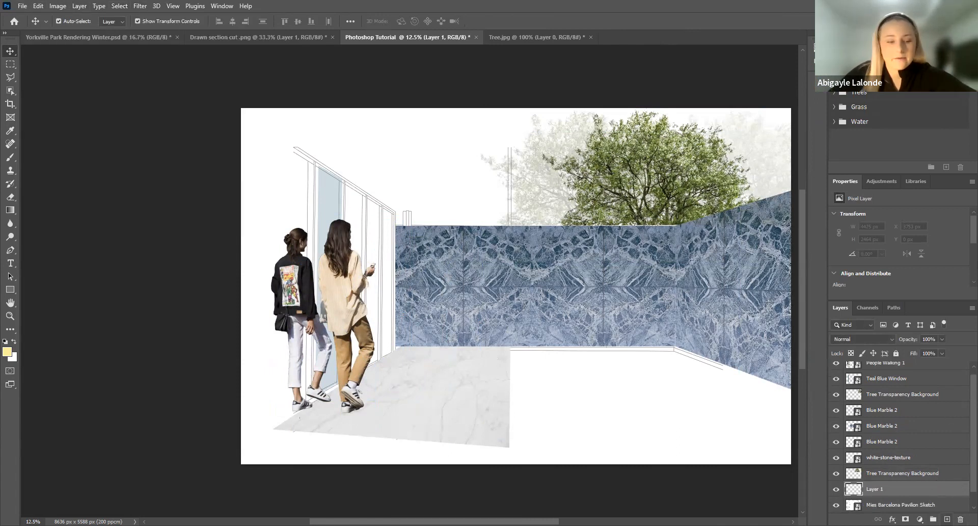
key(Delete)
click(459, 212)
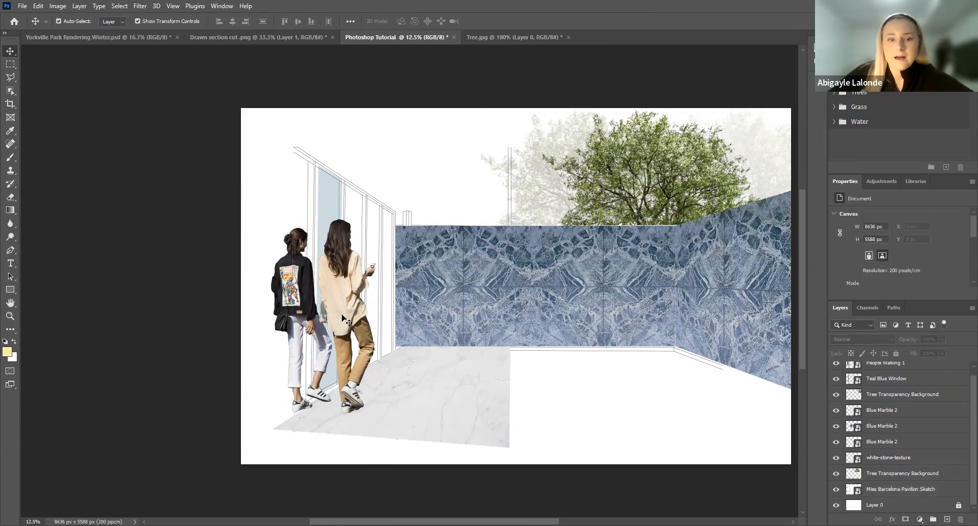
- Move the two walking people right along the window wall to about X 937 px and Y 1601 px
drag(326, 306, 359, 301)
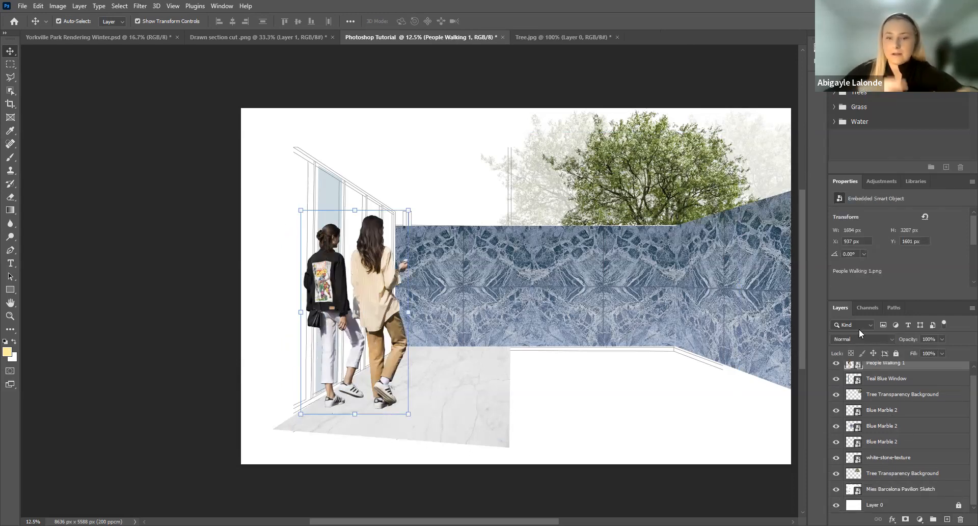
scroll(877, 399, up, 1)
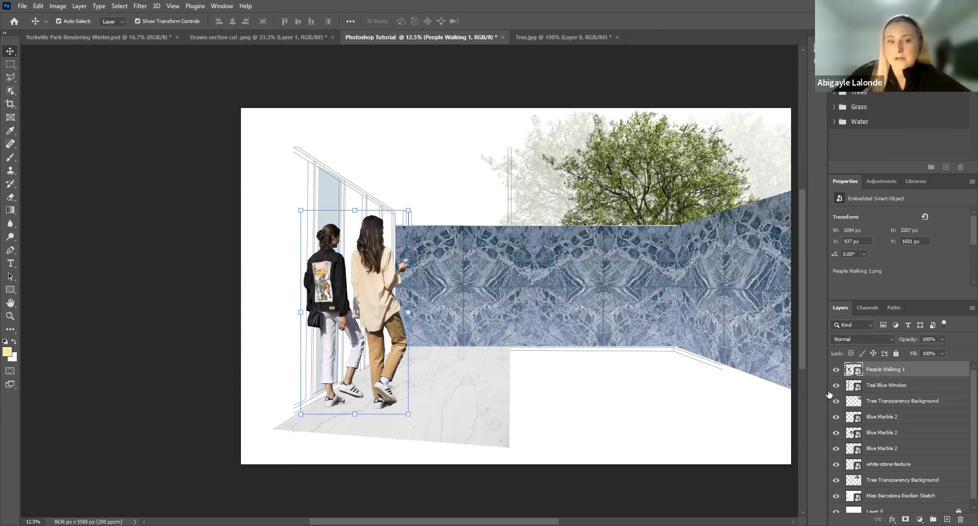
click(395, 148)
click(380, 269)
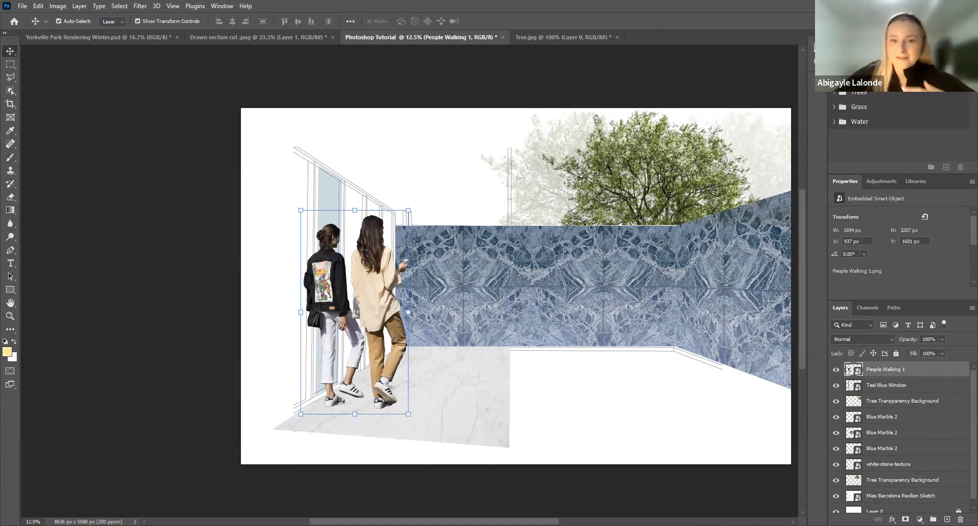
- Shift the pavilion sketch slightly right and down, to about X 937 px and Y 450 px
click(434, 204)
drag(443, 210, 450, 215)
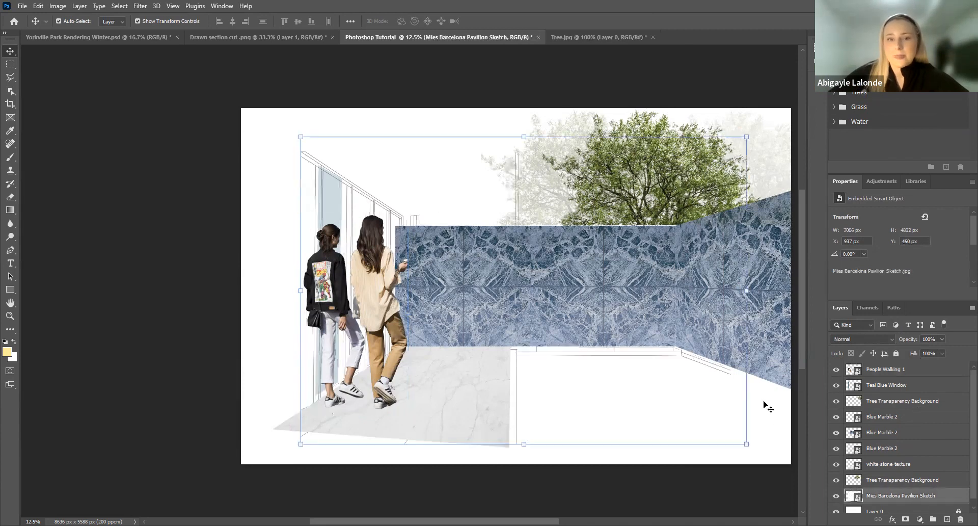
- Scale the two walking people down proportionally and stand them at the front of the stone floor beside the windows
click(365, 312)
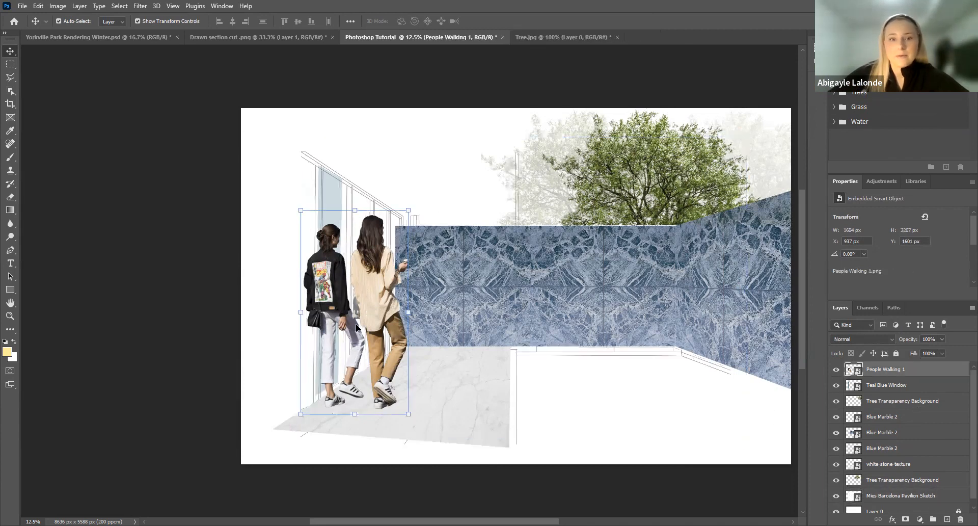
drag(356, 328, 356, 344)
drag(408, 226, 424, 238)
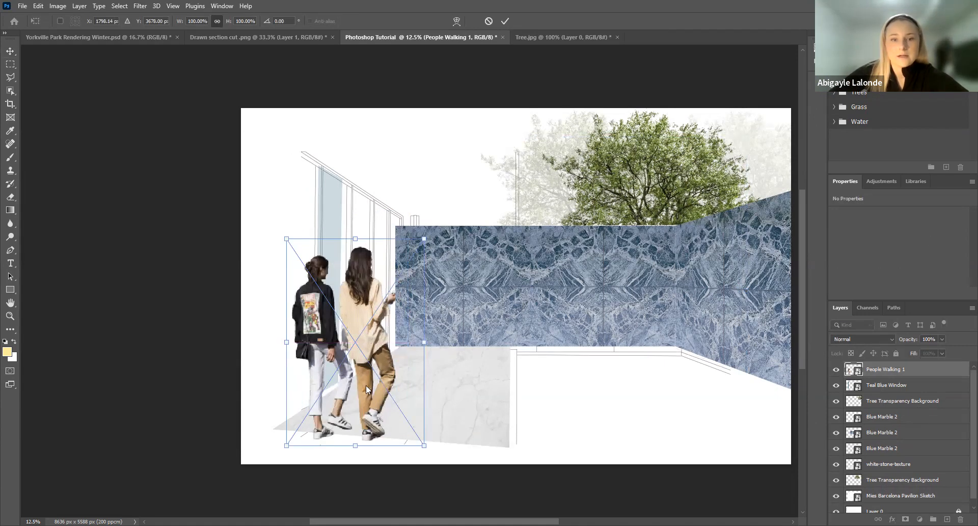
drag(424, 238, 403, 318)
key(Return)
click(395, 92)
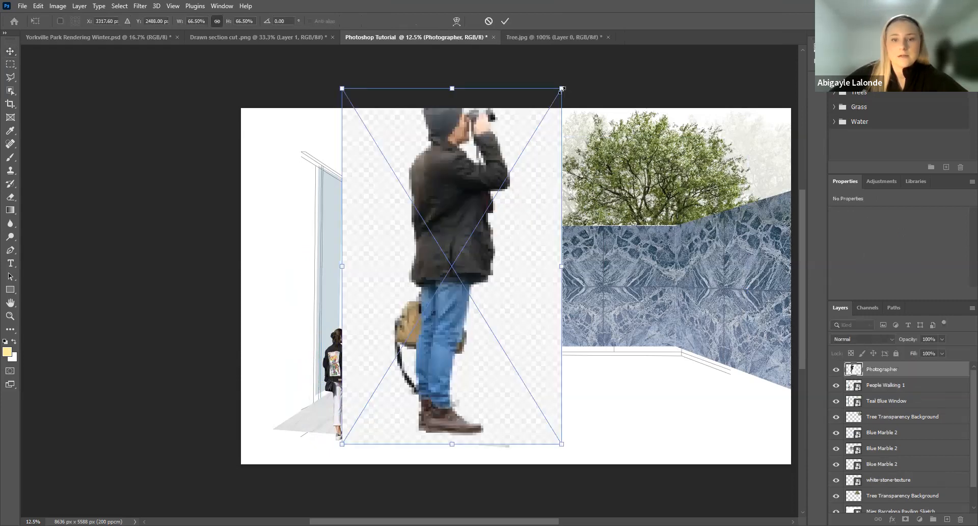
- Scale the Photographer image down to about 998 by 1615 px and stand it on the stone floor before the marble wall
drag(482, 268, 510, 213)
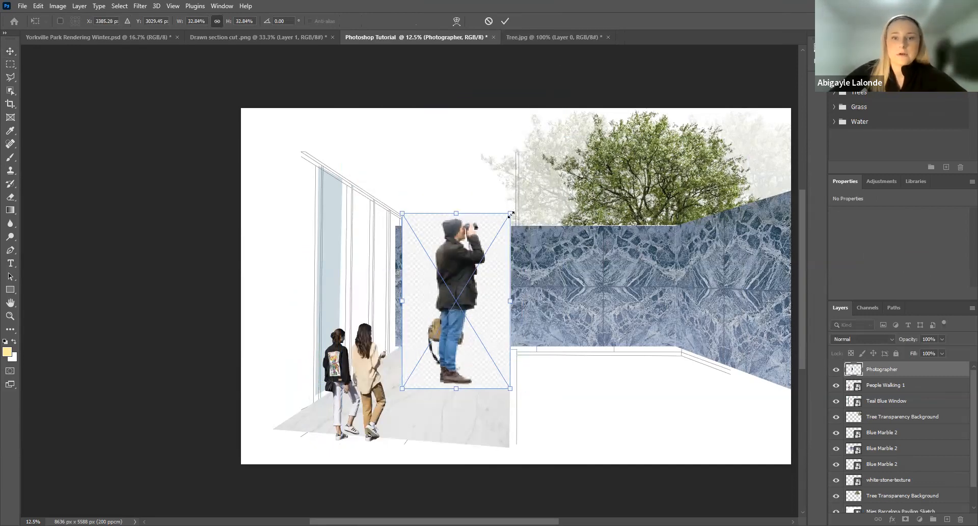
drag(510, 213, 471, 278)
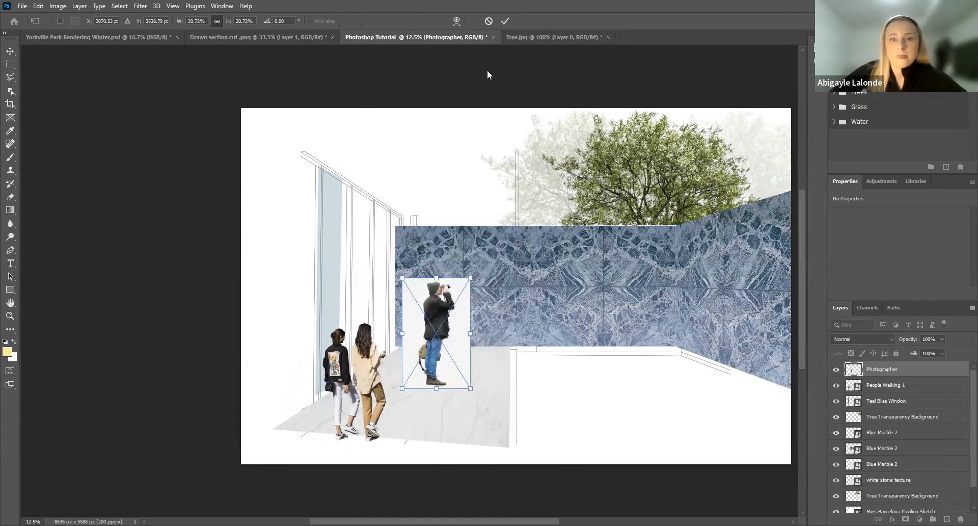
key(Return)
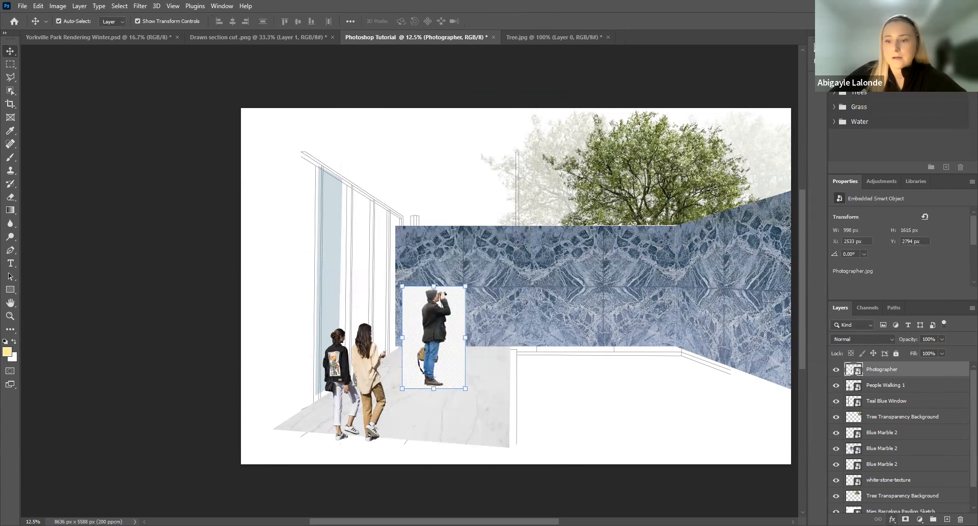
- Drop out the photographer's white background with Blend If in the blending options, lowering This Layer's white limit to 200
click(891, 519)
click(903, 424)
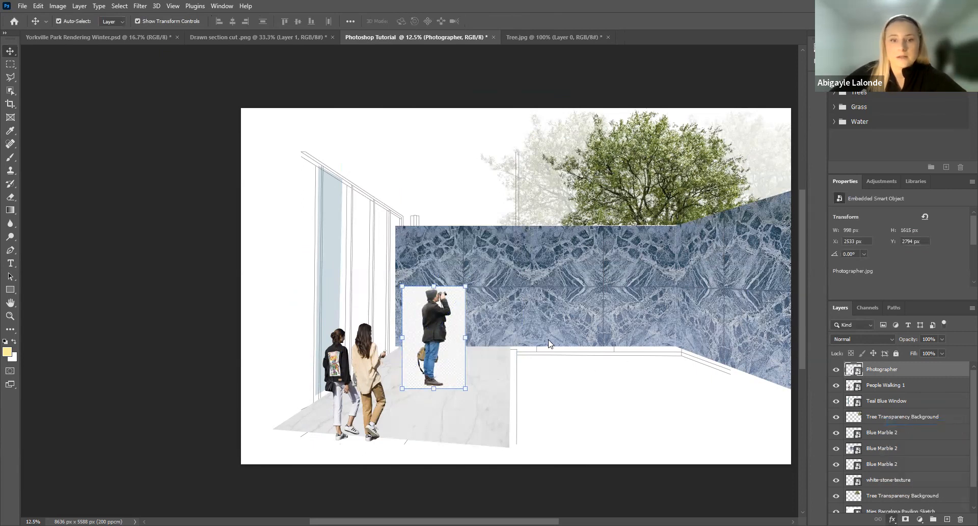
drag(276, 306, 248, 305)
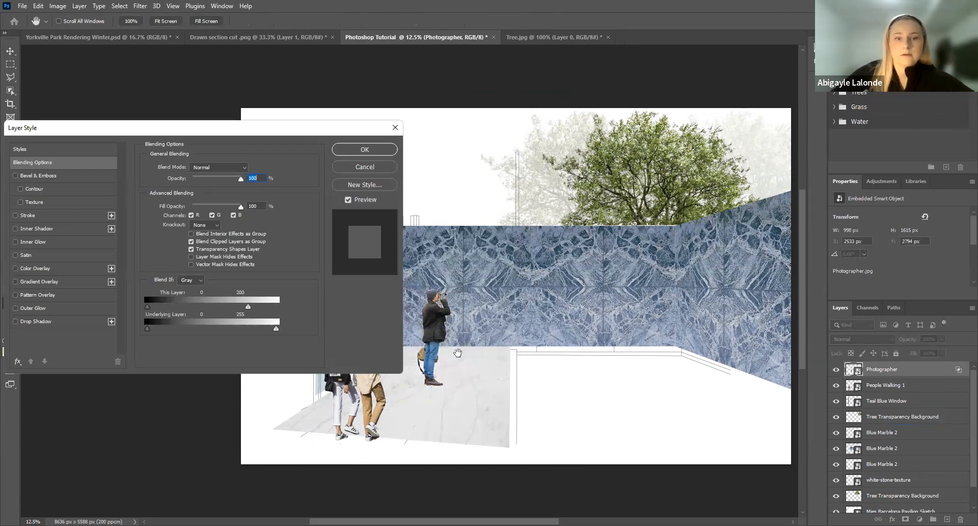
- Restore the photographer's light details by raising the Blend If white limit of This Layer to 235, and apply the layer style
key(ctrl+plus)
key(ctrl+plus)
key(ctrl+plus)
key(ctrl+plus)
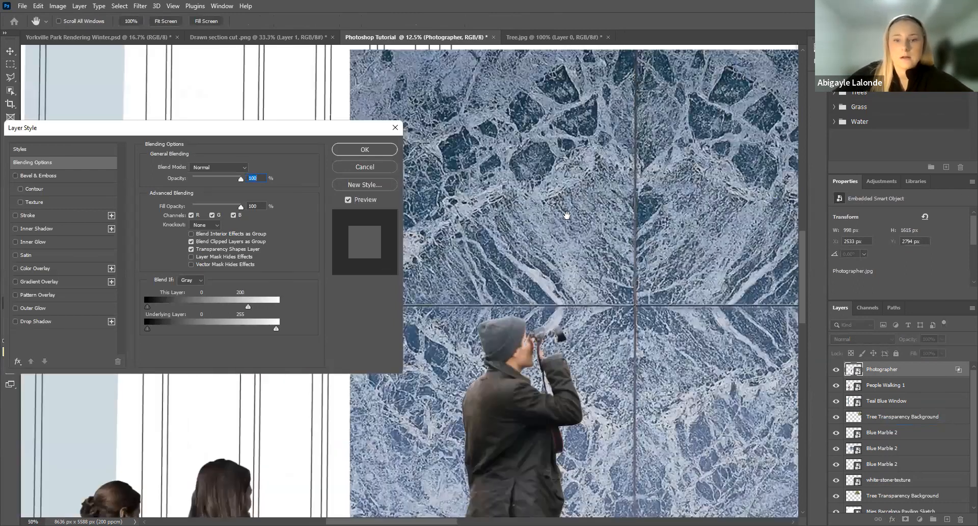
drag(802, 294, 802, 335)
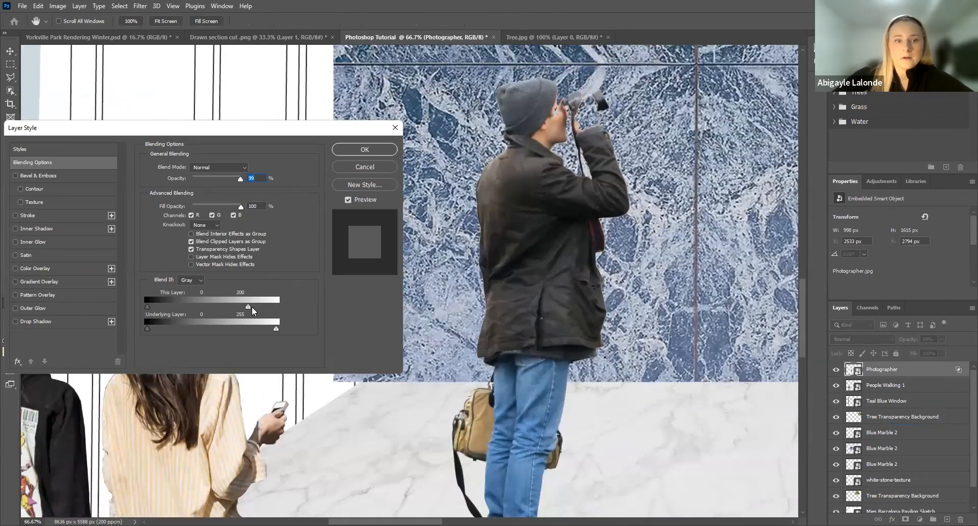
mouse_move(253, 309)
mouse_down()
mouse_move(273, 308)
mouse_move(277, 328)
mouse_move(266, 304)
mouse_up()
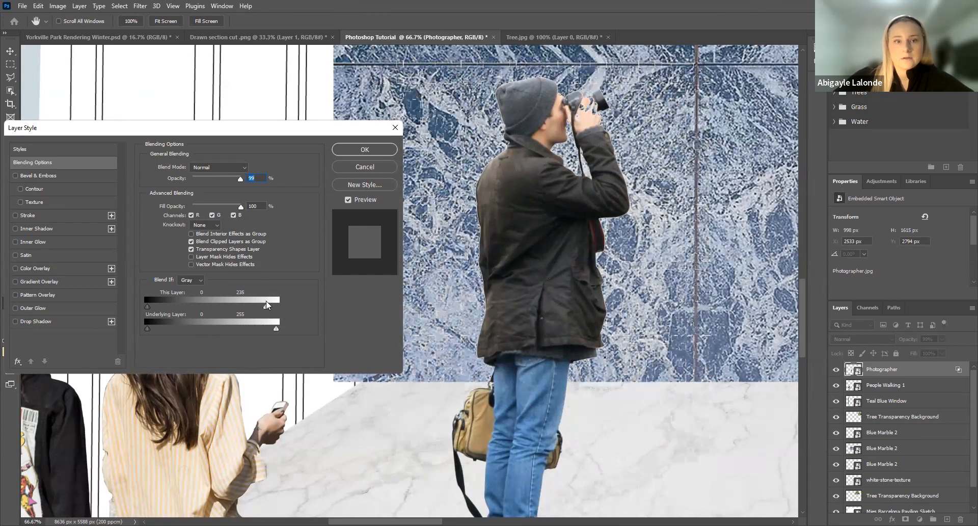
click(355, 152)
key(ctrl+minus)
key(ctrl+minus)
key(ctrl+minus)
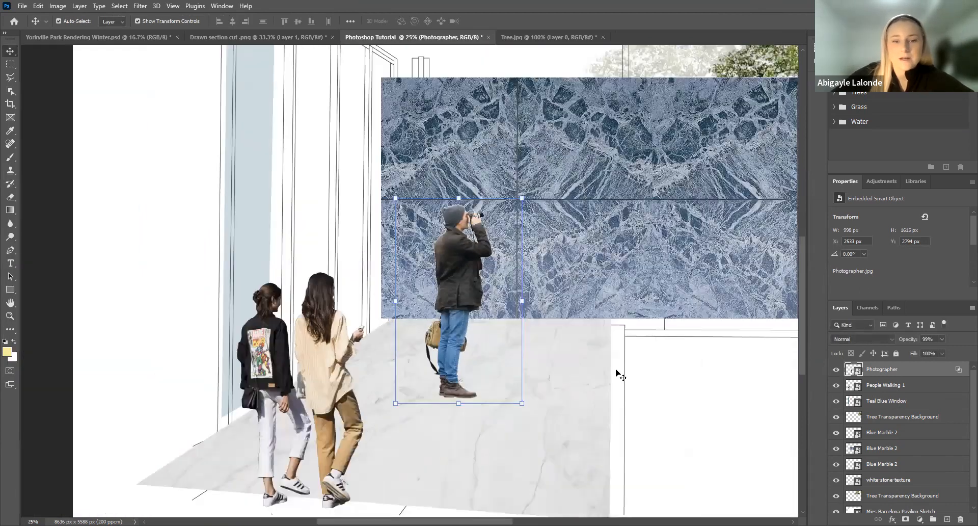
- Shift the white stone floor texture right so its edge meets the vertical floor line of the pavilion sketch
click(600, 359)
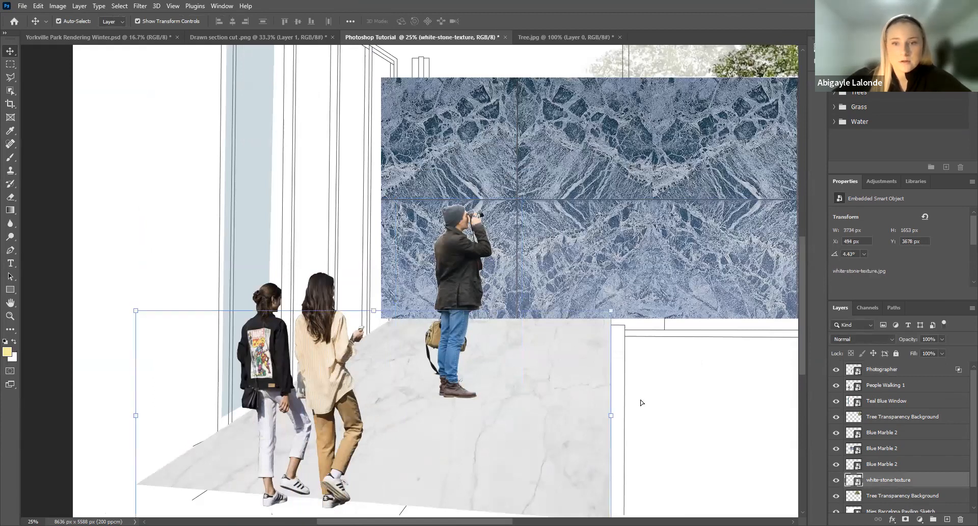
click(607, 401)
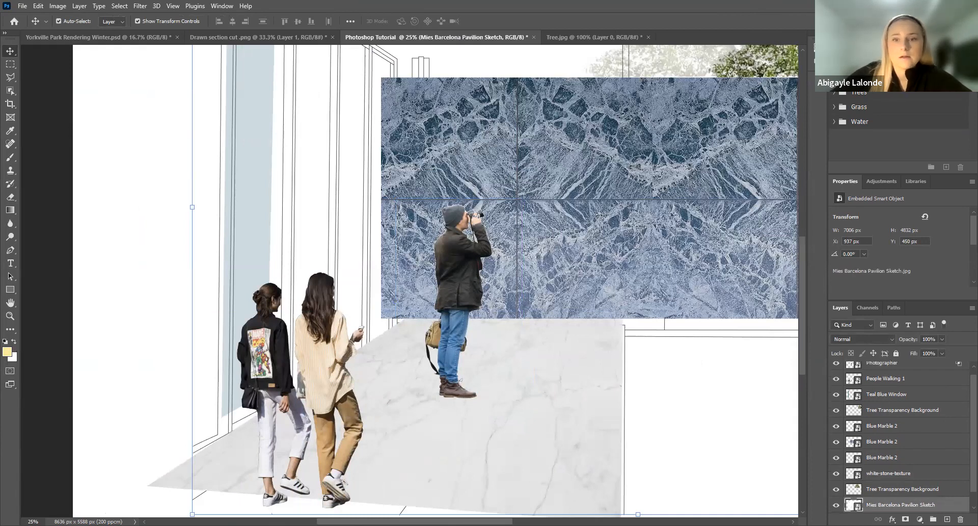
click(702, 363)
key(ctrl+minus)
key(ctrl+minus)
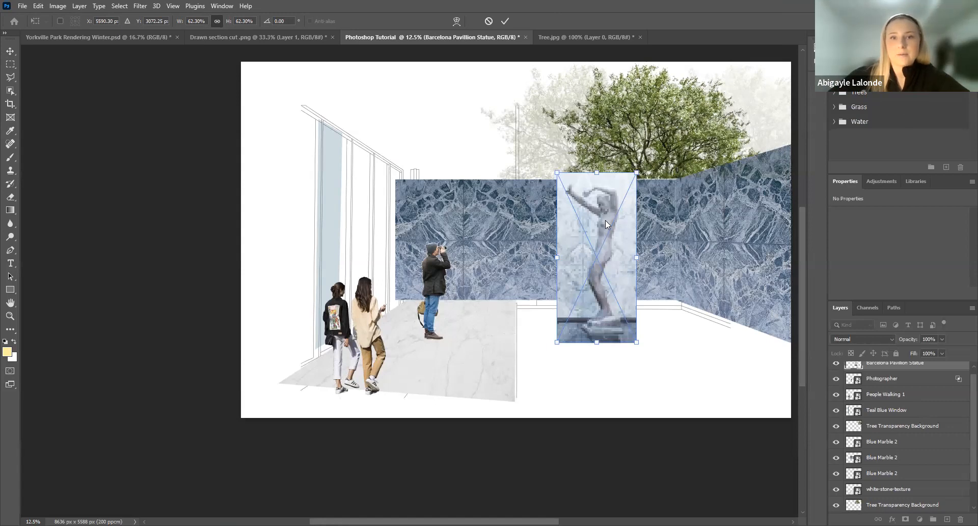
- Place the Barcelona Pavilion Statue image in front of the back marble wall at about X 4552 px and Y 1672 px
click(505, 21)
drag(615, 276, 615, 253)
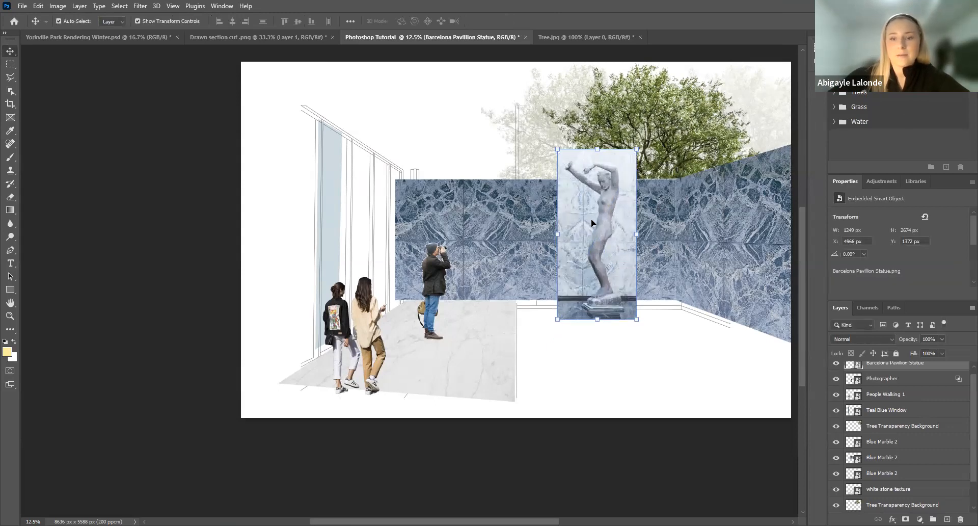
key(ctrl+plus)
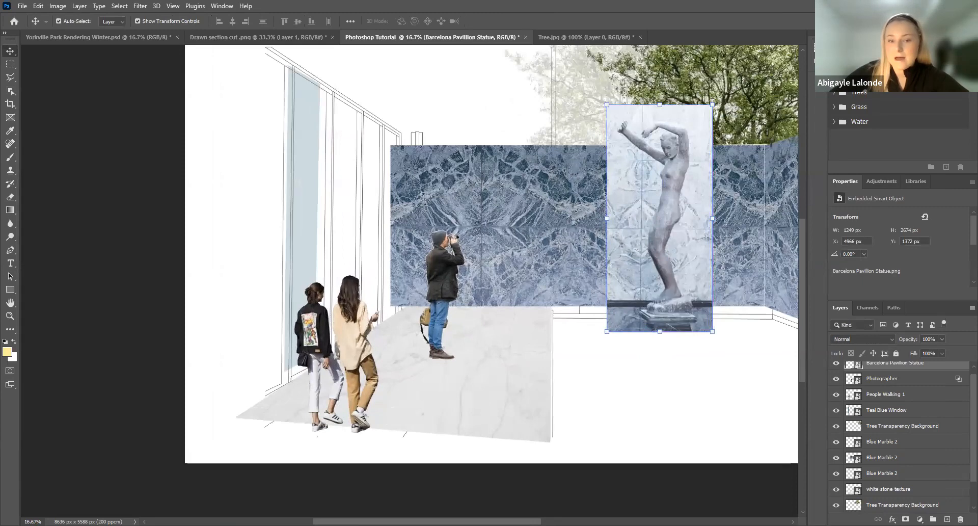
scroll(581, 427, right, 5)
key(ctrl+plus)
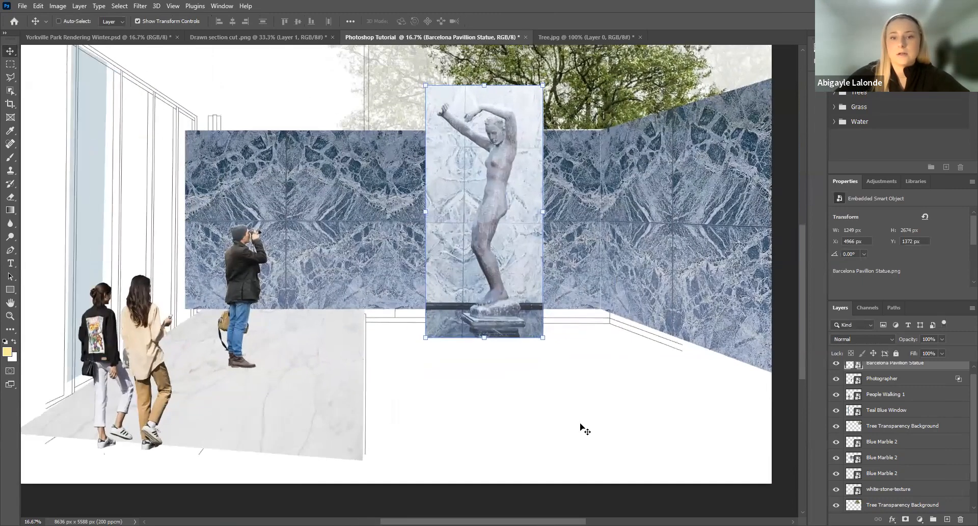
key(ctrl+plus)
key(ctrl+plus)
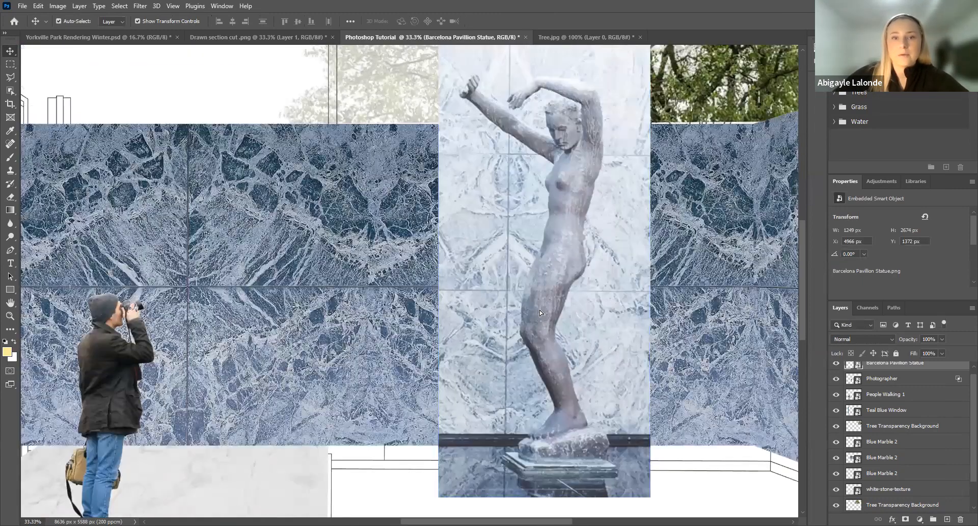
drag(540, 310, 469, 361)
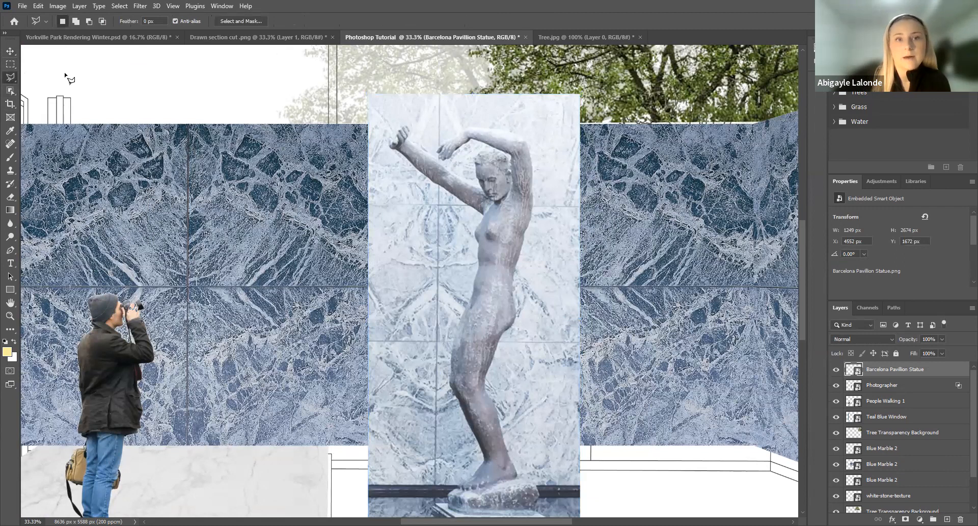
- Trace a loose Polygonal Lasso outline from the statue's raised hand, under the arm and along the front of the body towards the pedestal
click(378, 128)
click(400, 116)
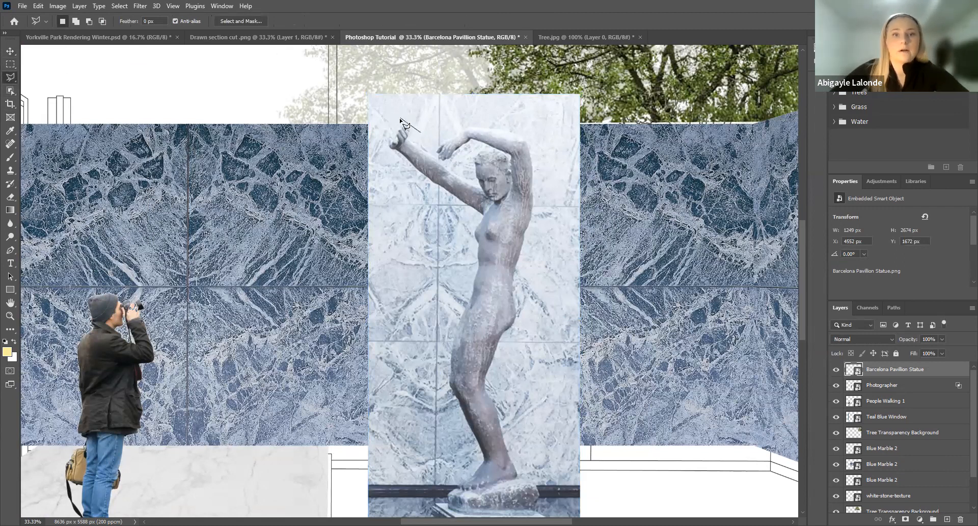
click(383, 136)
click(390, 166)
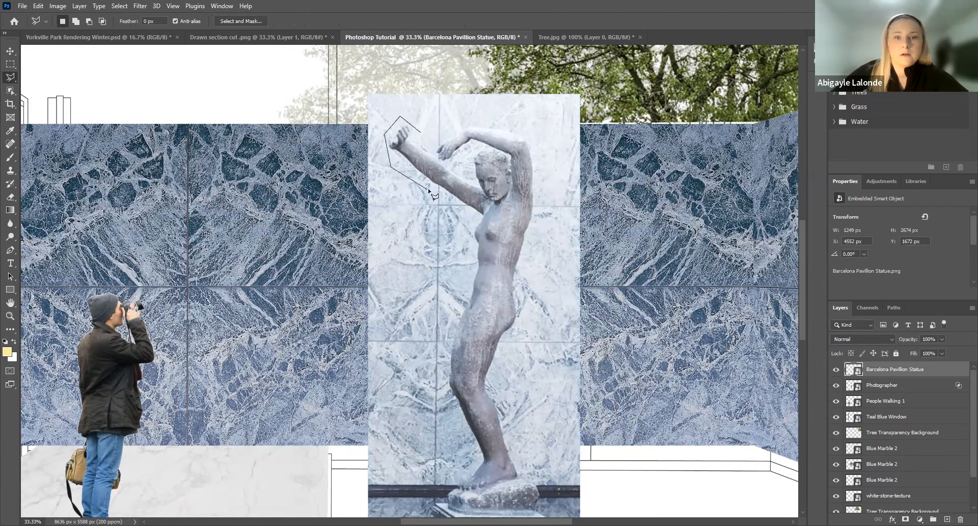
click(473, 228)
click(467, 287)
click(445, 326)
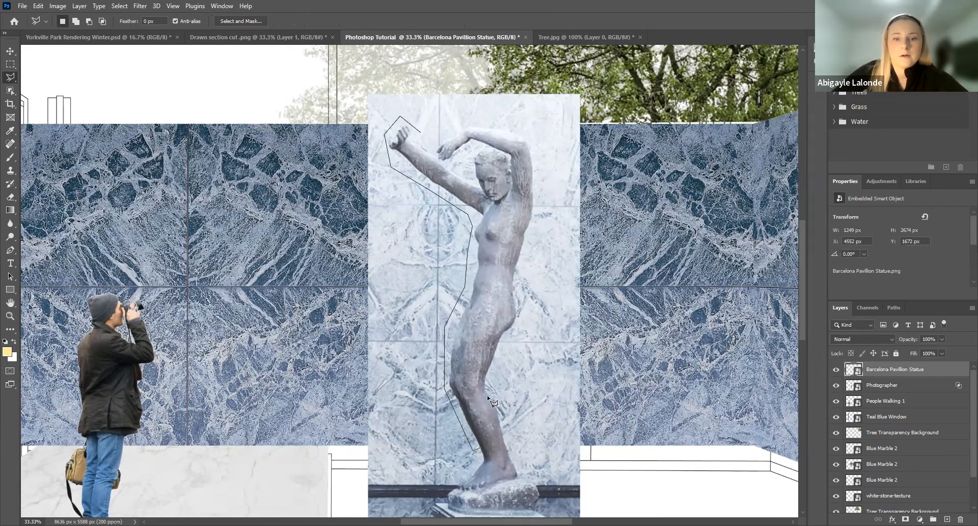
click(473, 452)
scroll(493, 502, down, 1)
scroll(275, 453, right, 5)
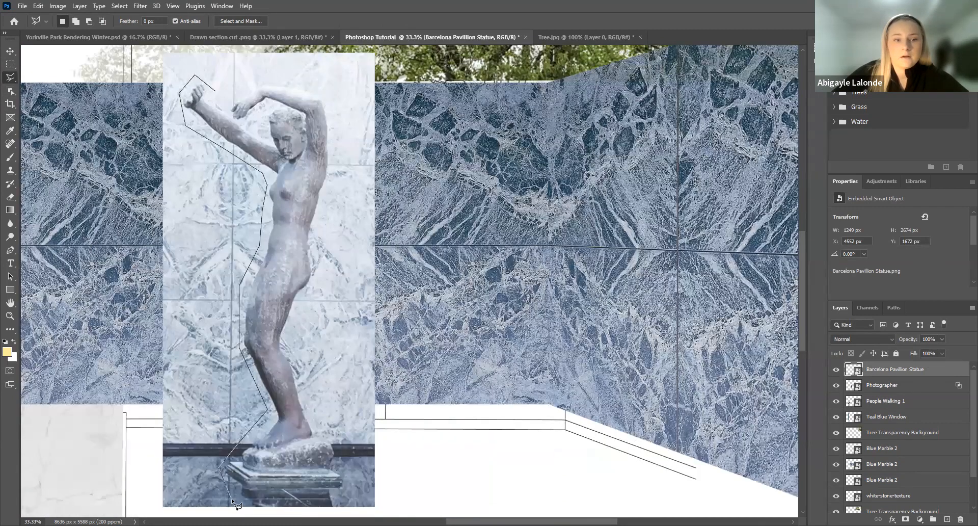
- Continue the lasso outline from the pedestal up the statue's back and over the head to the raised hand, and close the selection
click(336, 427)
click(309, 403)
click(292, 336)
click(321, 277)
click(318, 245)
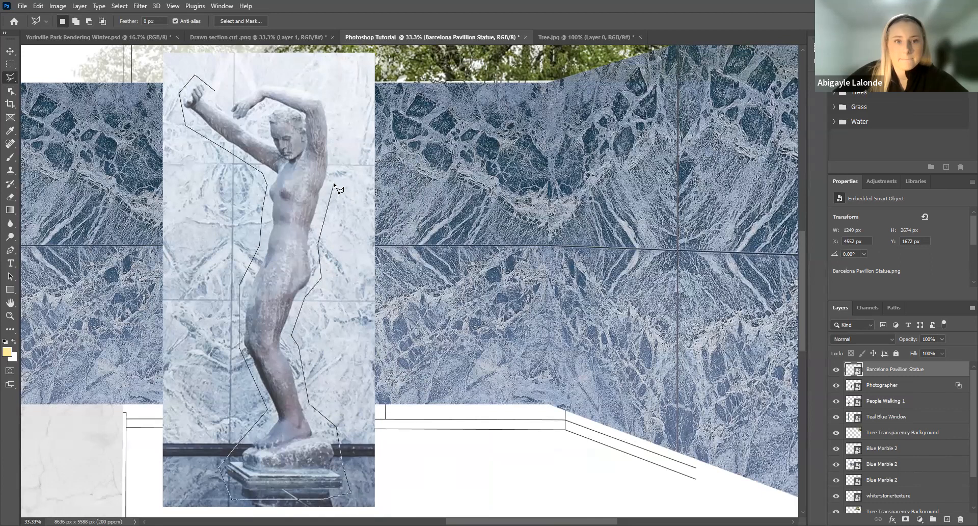
click(341, 145)
click(330, 84)
click(285, 75)
click(246, 78)
click(213, 91)
double_click(128, 474)
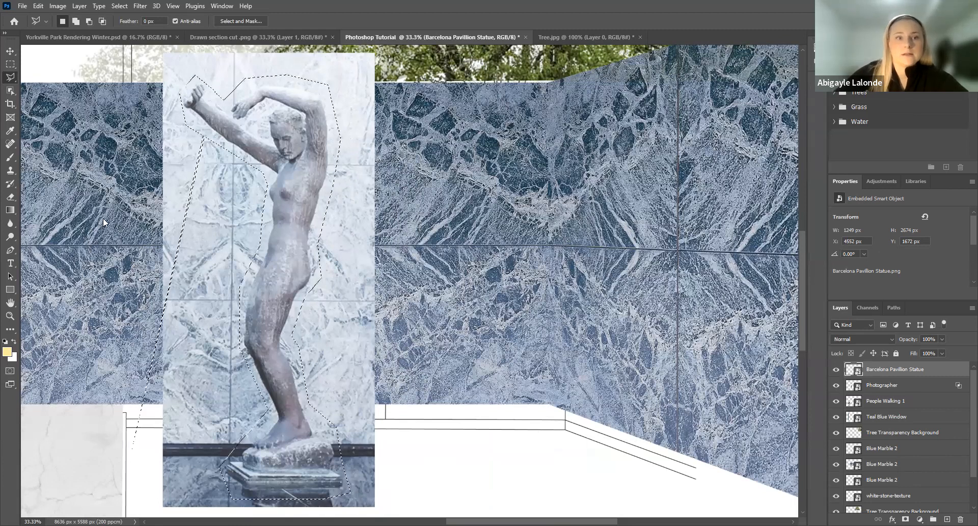
- Open the selection commands for the active outline around the statue
scroll(263, 77, up, 1)
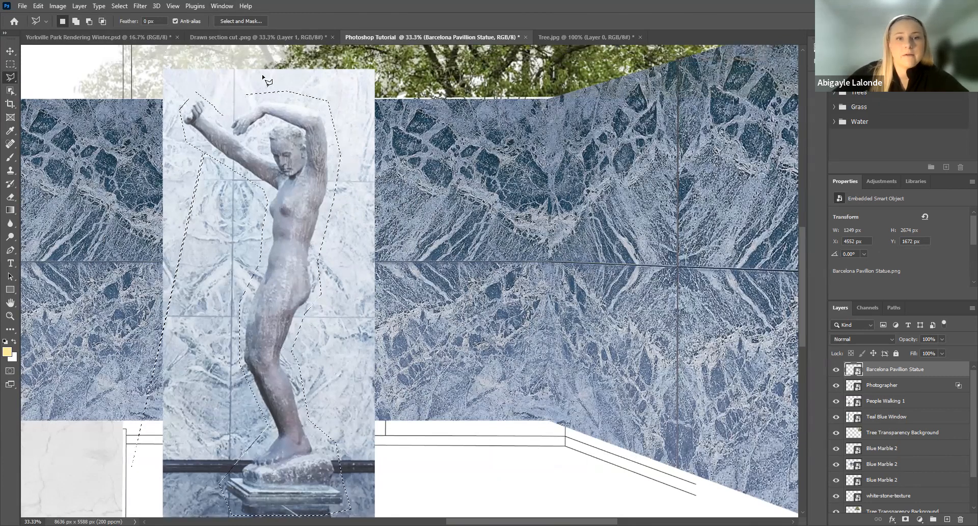
click(122, 6)
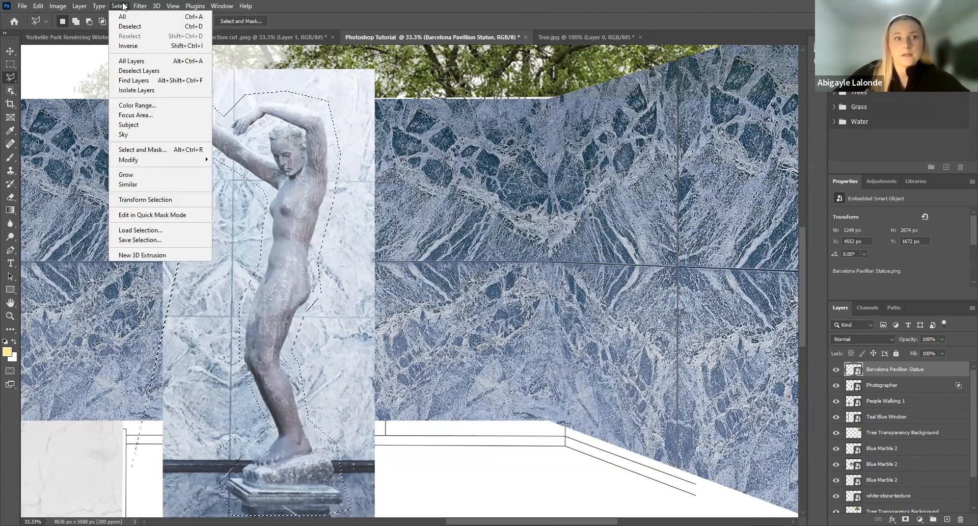
- Invert the selection, rasterize the Barcelona Pavillion Statue layer, and delete the background outside the statue's outline
click(128, 45)
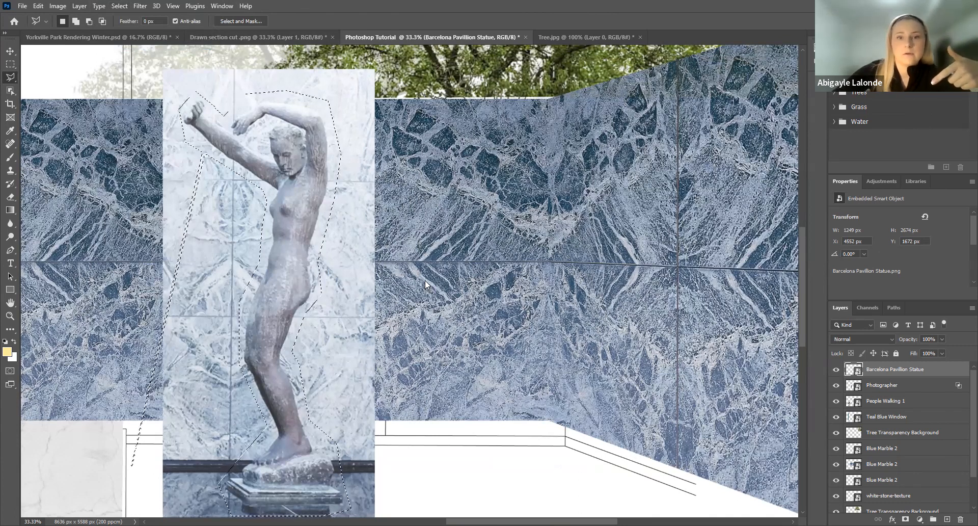
key(Delete)
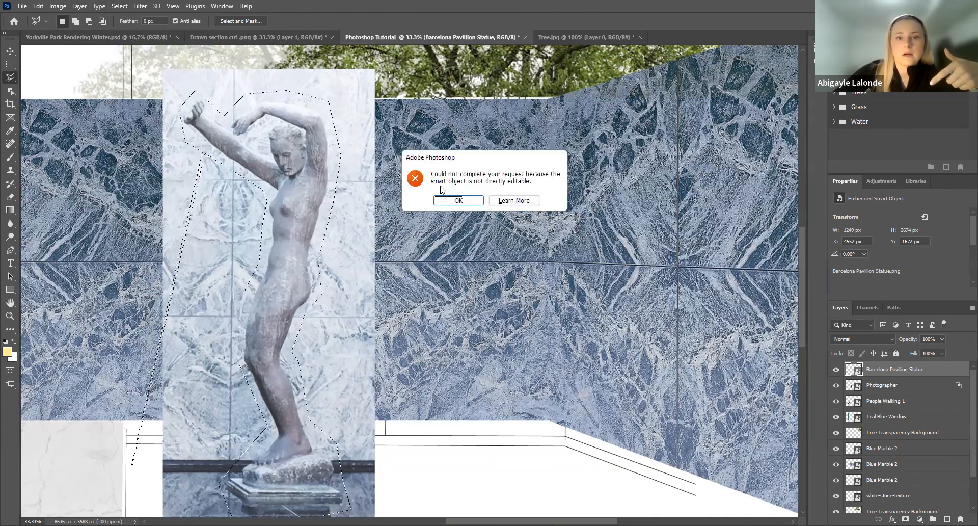
click(15, 199)
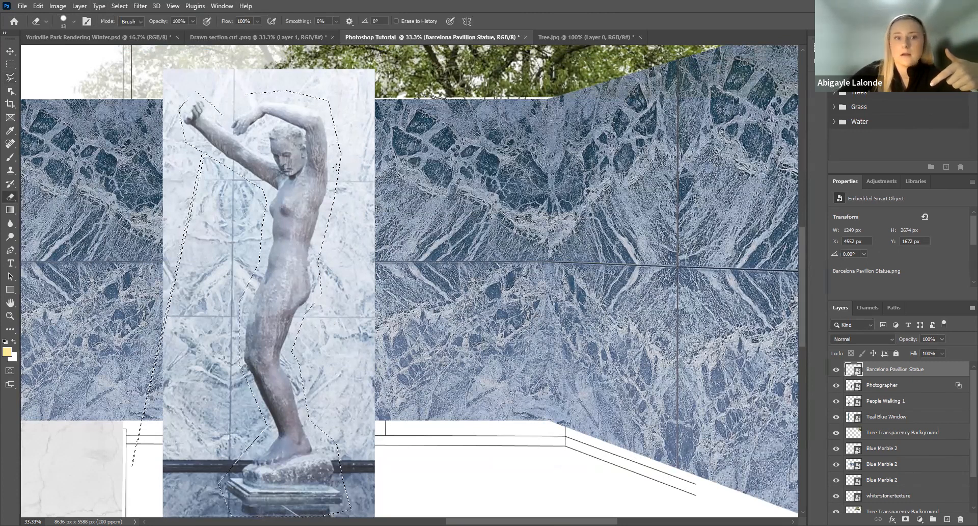
key(Delete)
scroll(859, 424, down, 2)
scroll(409, 280, down, 2)
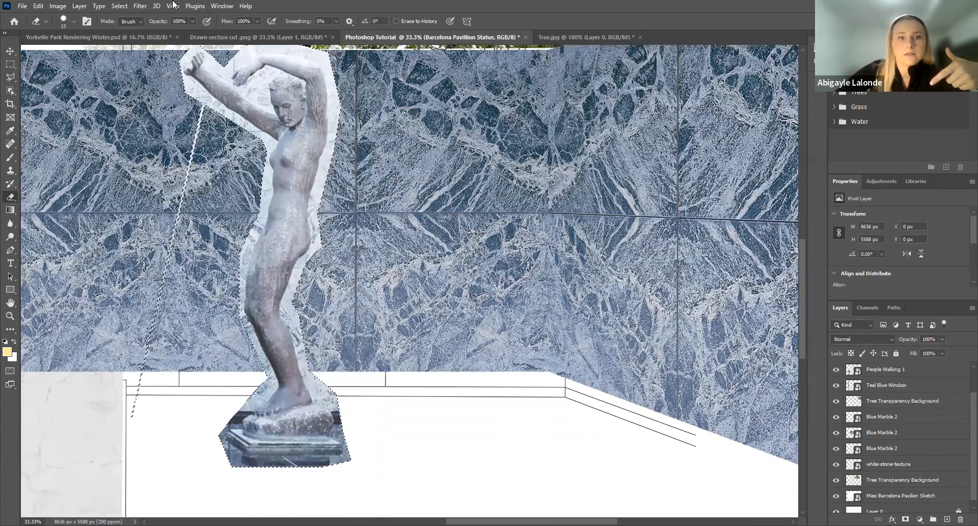
key(v)
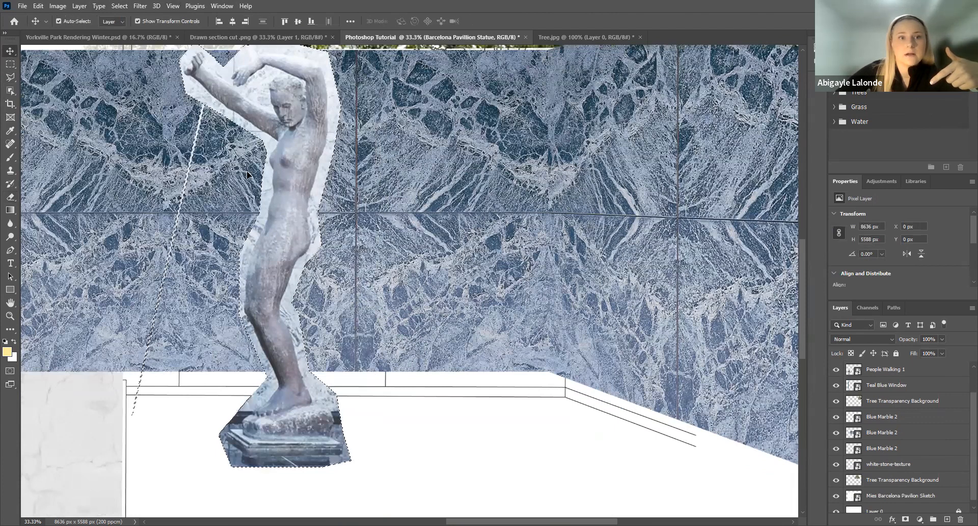
- Deselect the outline around the statue
scroll(286, 142, up, 1)
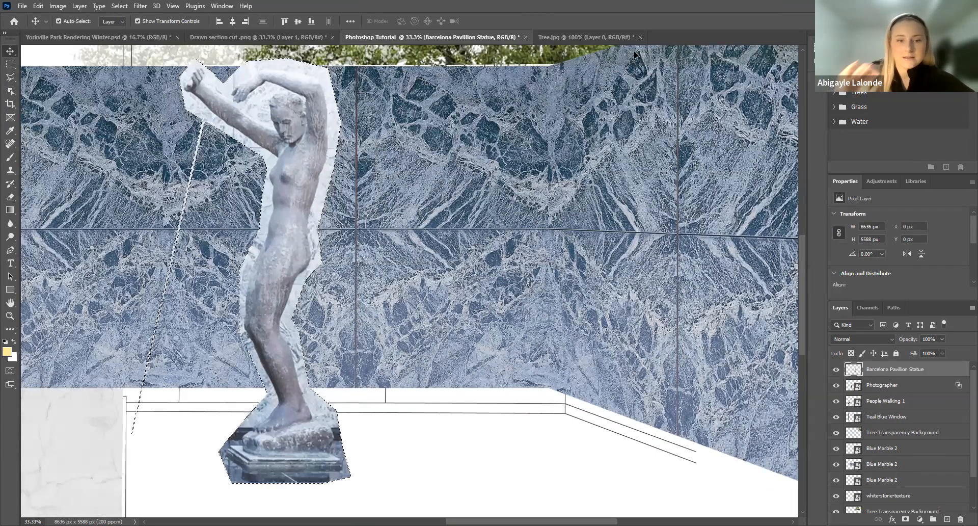
key(ctrl+plus)
key(ctrl+plus)
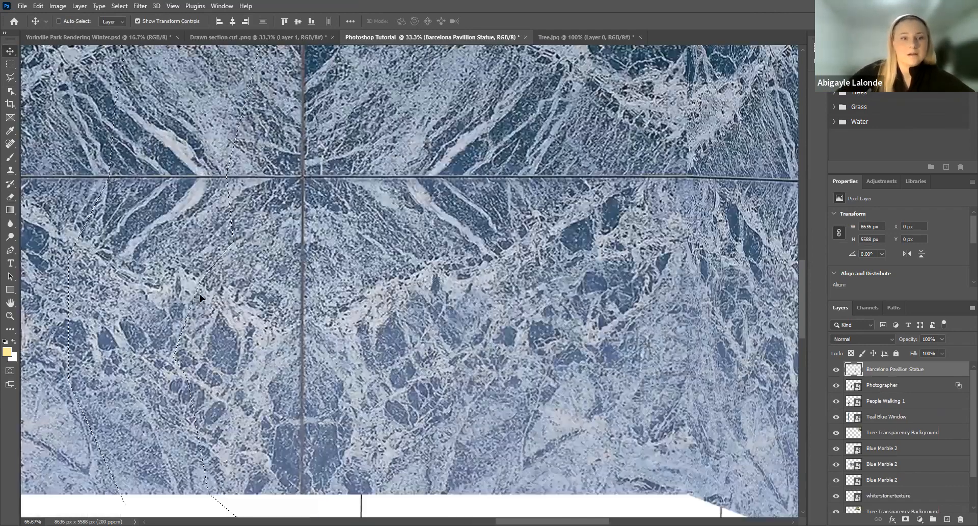
scroll(199, 295, up, 6)
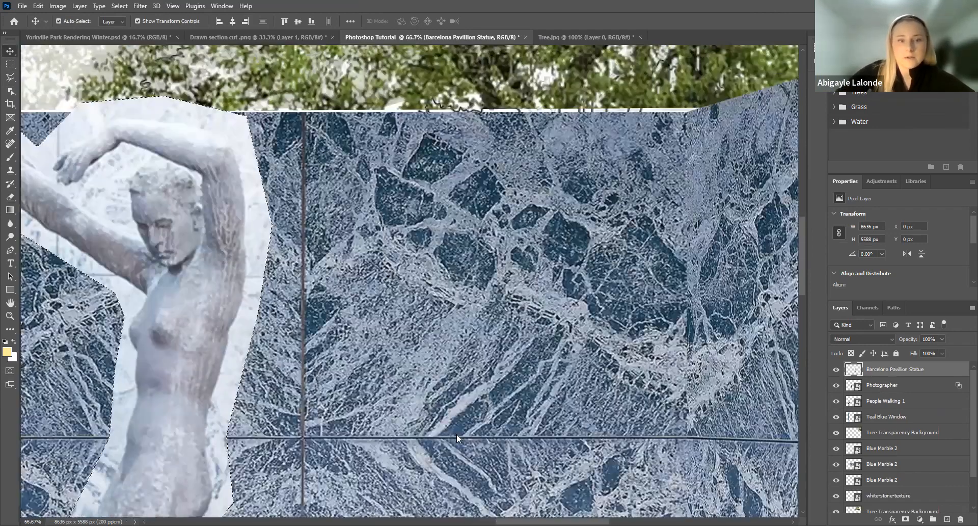
scroll(456, 433, left, 6)
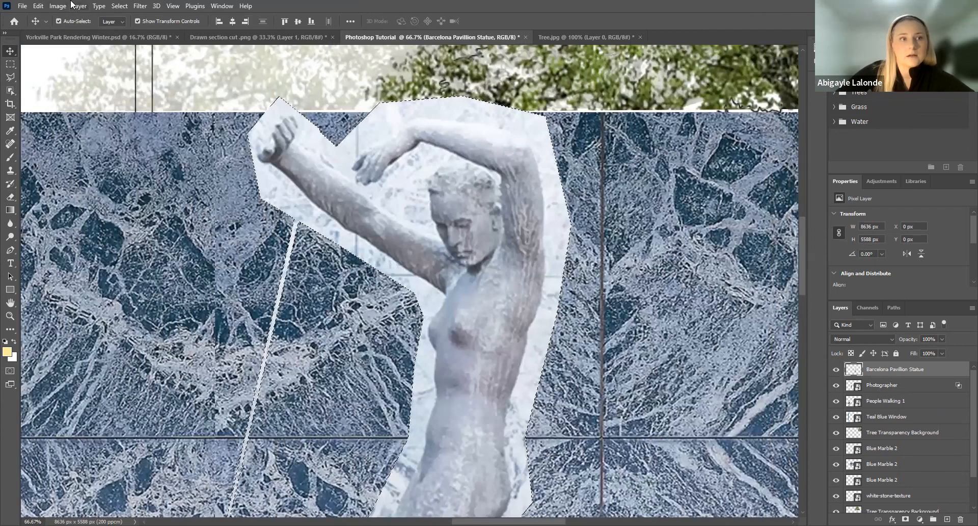
key(ctrl+d)
click(147, 186)
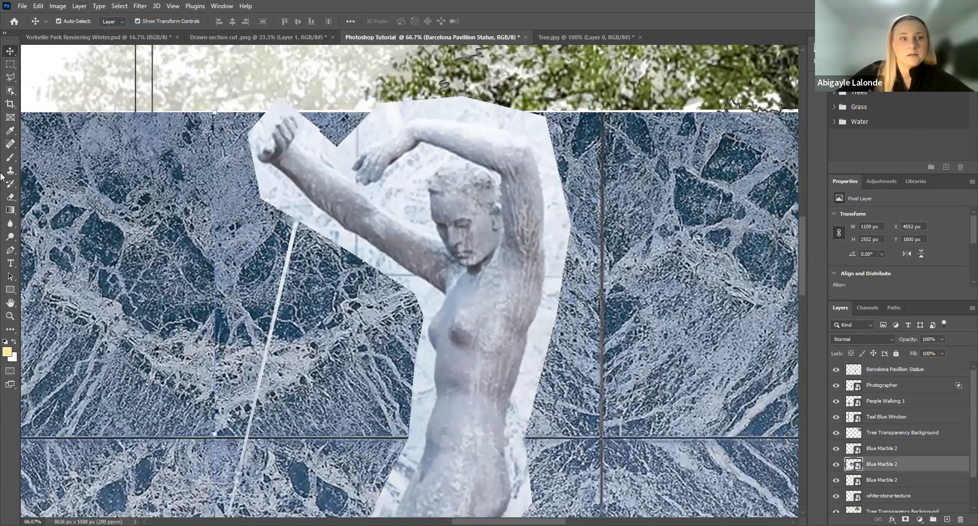
- Set the Eraser tool's brush size to 25 px and try it on the Blue Marble 2 layer, declining rasterization
click(10, 198)
right_click(10, 198)
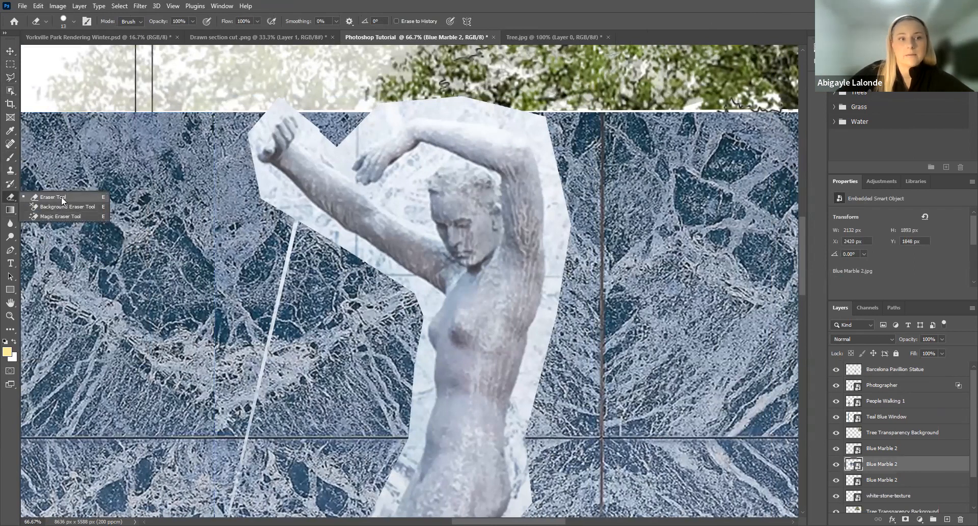
click(62, 197)
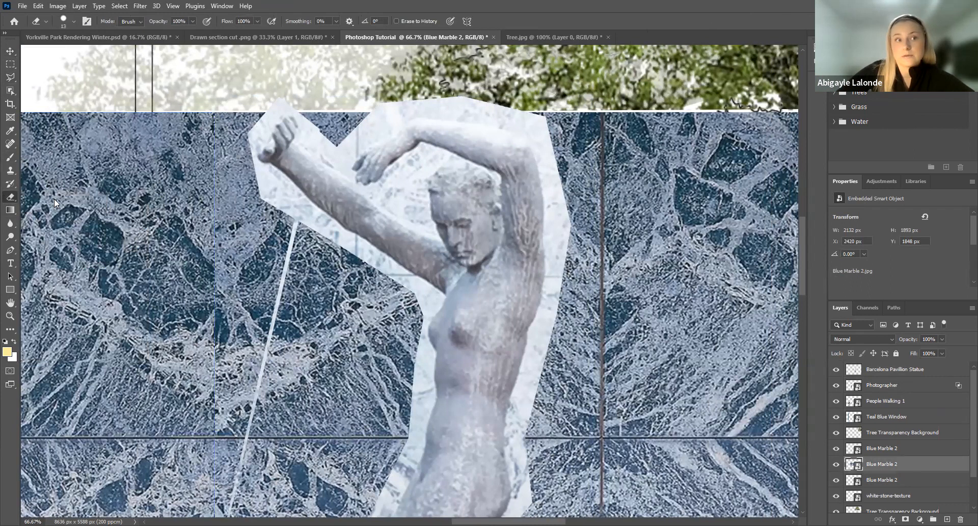
click(74, 21)
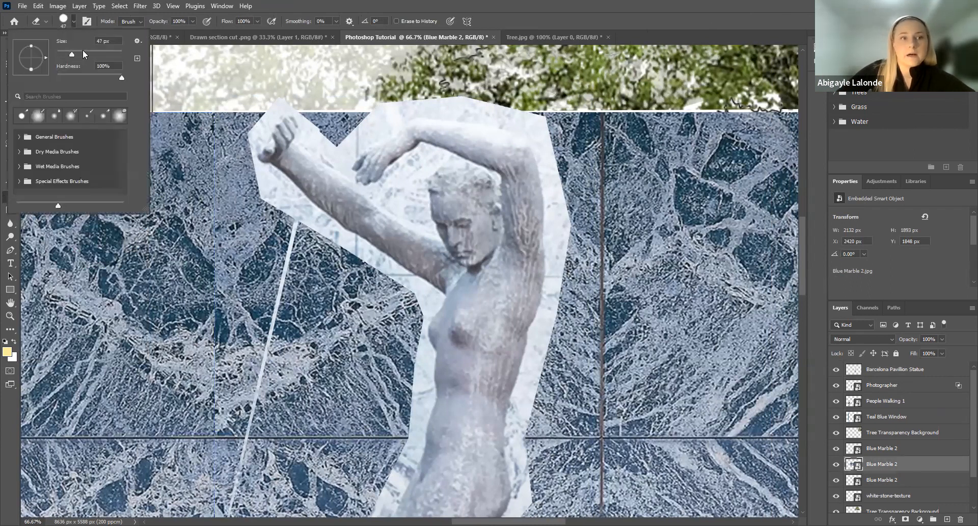
mouse_move(72, 50)
mouse_down()
mouse_move(60, 47)
mouse_move(65, 54)
mouse_up()
click(564, 202)
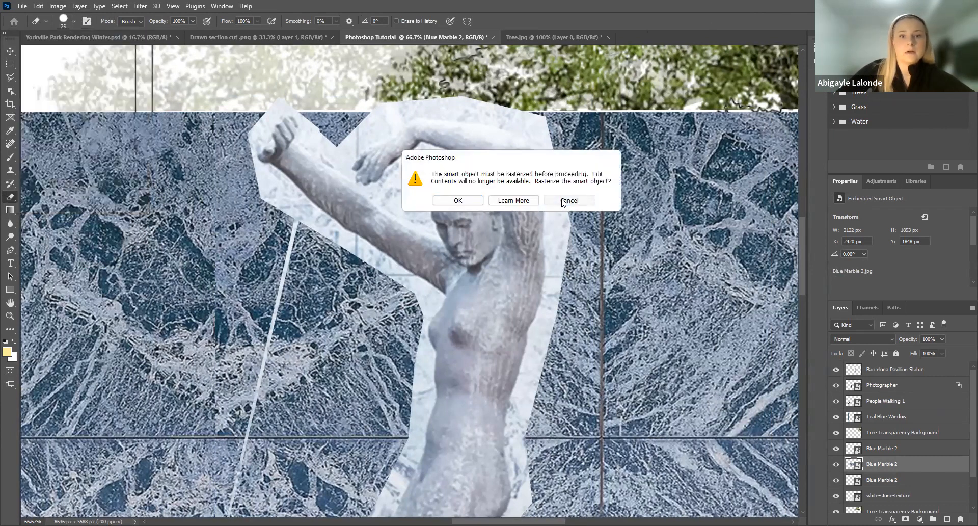
key(Escape)
- Select the Barcelona Pavillion Statue layer, paint a soft yellow Brush stroke across the outstretched arm, and undo it
click(11, 157)
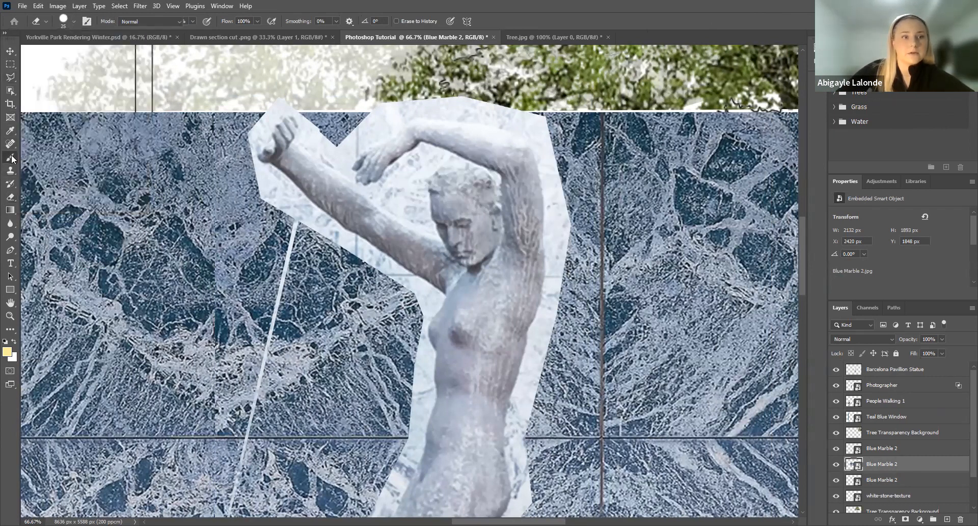
click(894, 369)
scroll(552, 271, up, 2)
mouse_move(220, 135)
mouse_down()
mouse_move(265, 264)
mouse_move(435, 350)
mouse_up()
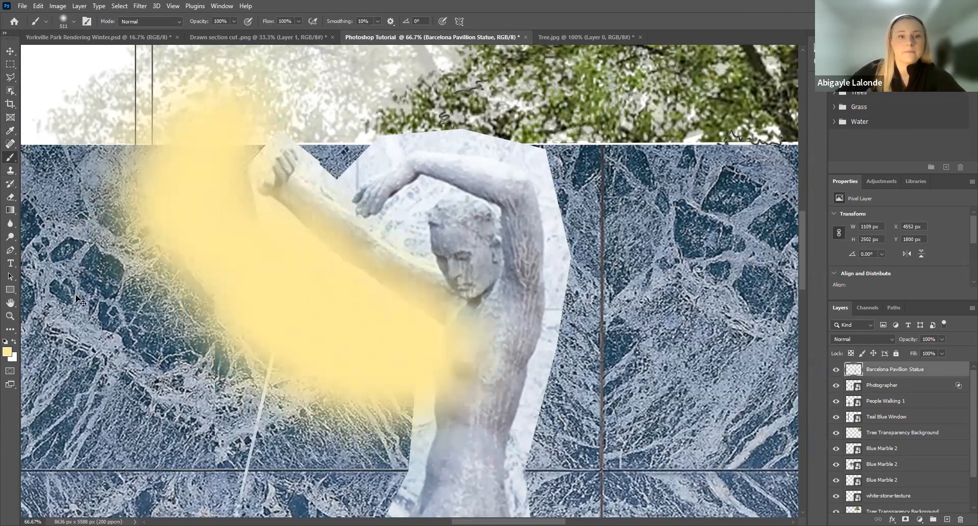
key(ctrl+z)
- Erase background beside the bent arm's hand and above that arm, softening the 25 px eraser brush to 30% hardness between strokes
click(14, 197)
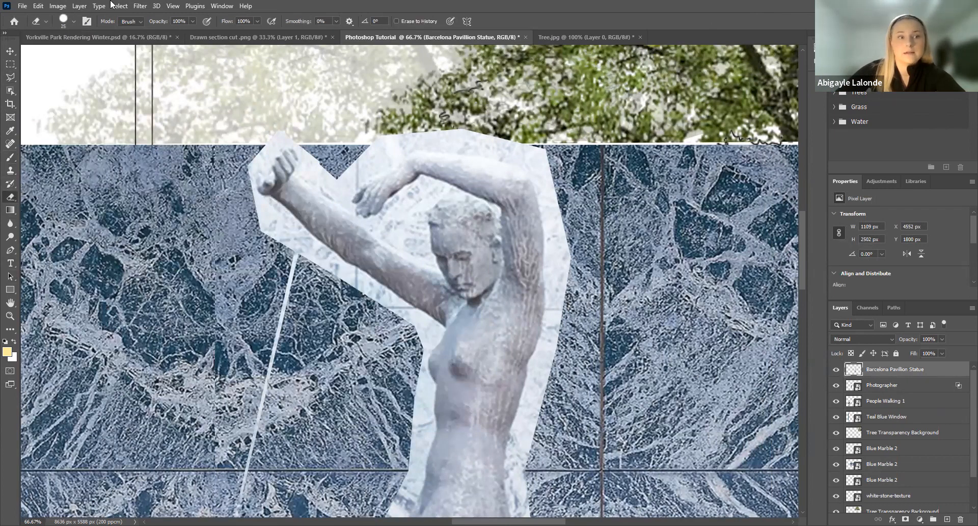
click(76, 21)
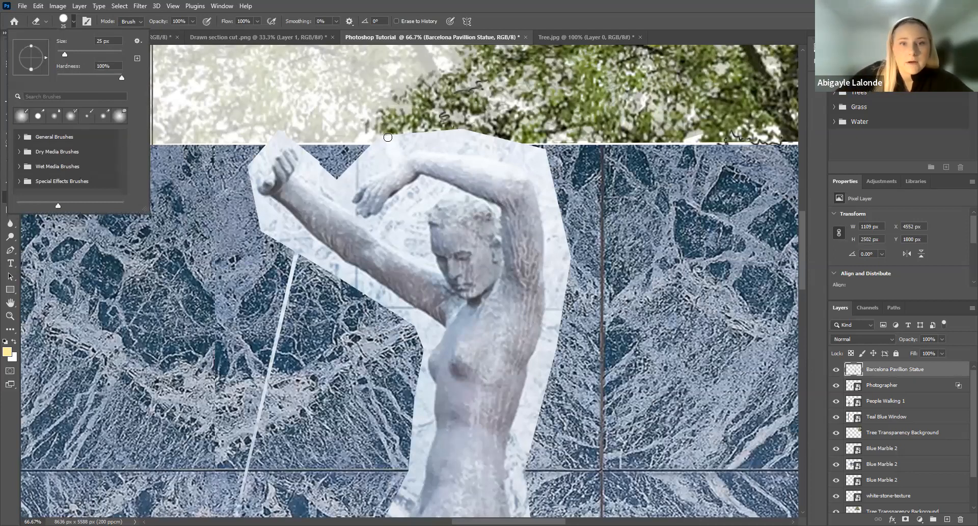
drag(352, 171, 361, 169)
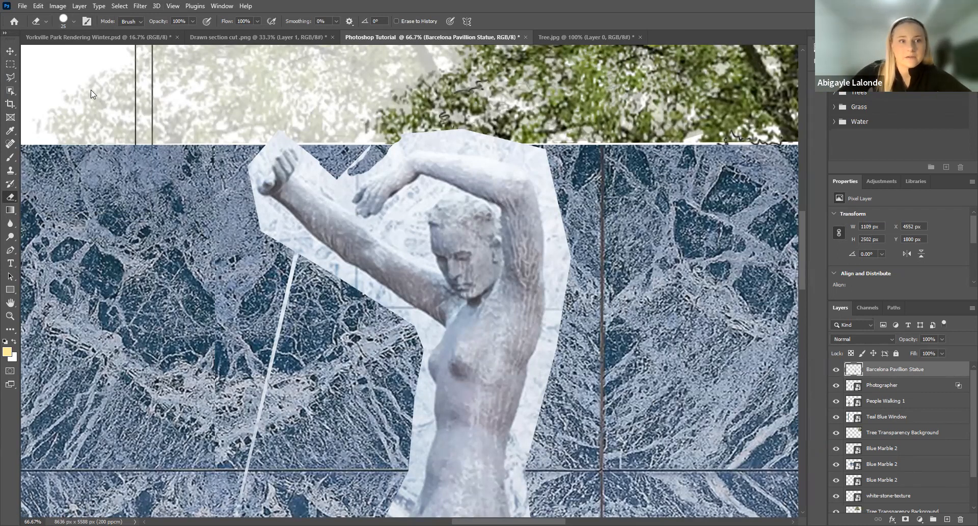
click(74, 21)
mouse_move(438, 141)
mouse_down()
mouse_move(413, 141)
mouse_move(497, 149)
mouse_up()
- Erase the pale background between the statue's two hands and in the gap beneath the bent wrist
key(ctrl+plus)
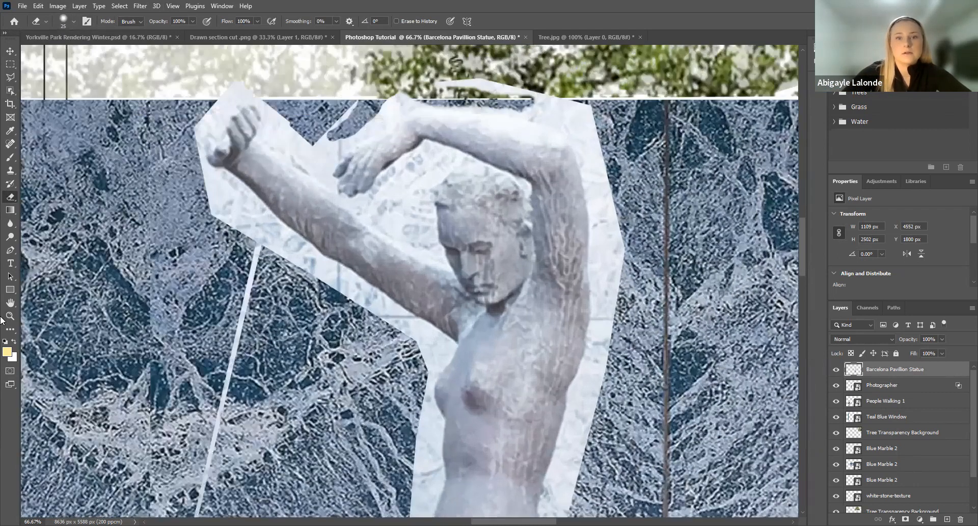
key(ctrl+plus)
scroll(301, 231, up, 4)
mouse_move(429, 173)
mouse_down()
mouse_move(382, 207)
mouse_move(416, 176)
mouse_move(399, 186)
mouse_move(410, 170)
mouse_move(402, 176)
mouse_move(326, 264)
mouse_move(355, 214)
mouse_move(319, 267)
mouse_up()
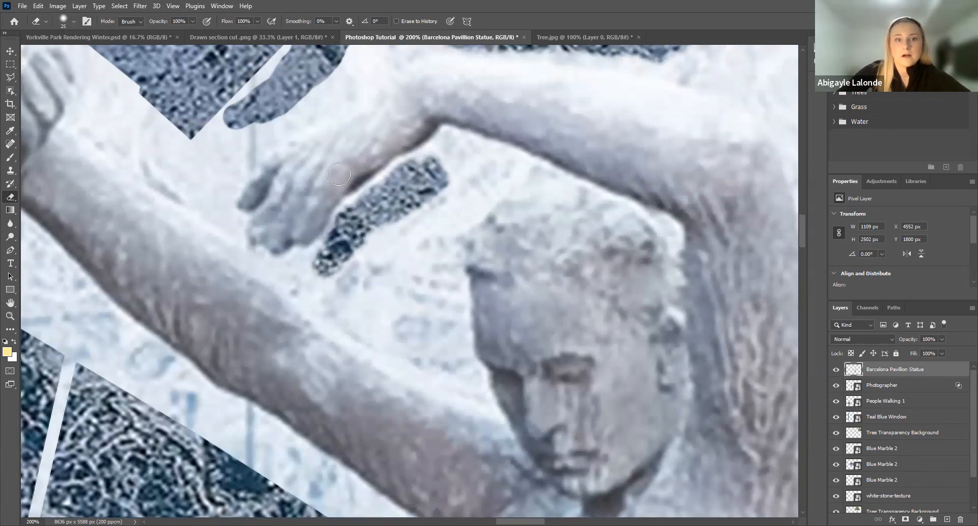
scroll(436, 50, up, 1)
mouse_move(212, 192)
mouse_down()
mouse_move(301, 97)
mouse_move(246, 107)
mouse_move(278, 84)
mouse_move(208, 148)
mouse_move(183, 127)
mouse_move(60, 181)
mouse_move(116, 138)
mouse_move(102, 146)
mouse_move(107, 104)
mouse_move(105, 181)
mouse_move(148, 186)
mouse_move(70, 185)
mouse_move(187, 227)
mouse_move(413, 86)
mouse_move(305, 121)
mouse_move(390, 62)
mouse_move(301, 110)
mouse_move(410, 78)
mouse_up()
drag(453, 228, 381, 321)
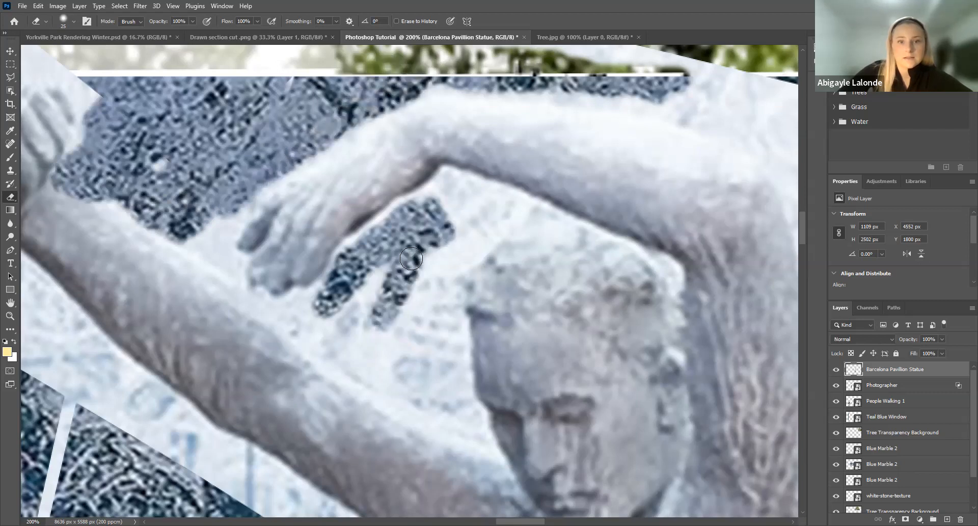
- Enlarge the eraser brush to 97 px and erase the background above the bent arm and around its shoulder
scroll(411, 258, down, 2)
key(ctrl+minus)
key(ctrl+minus)
key(ctrl+minus)
key(ctrl+minus)
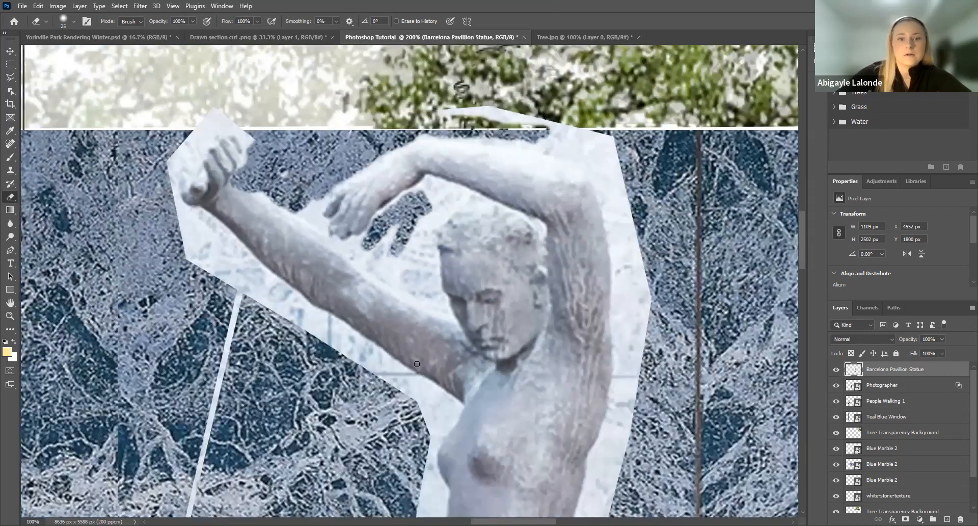
scroll(519, 233, down, 3)
drag(519, 233, 530, 220)
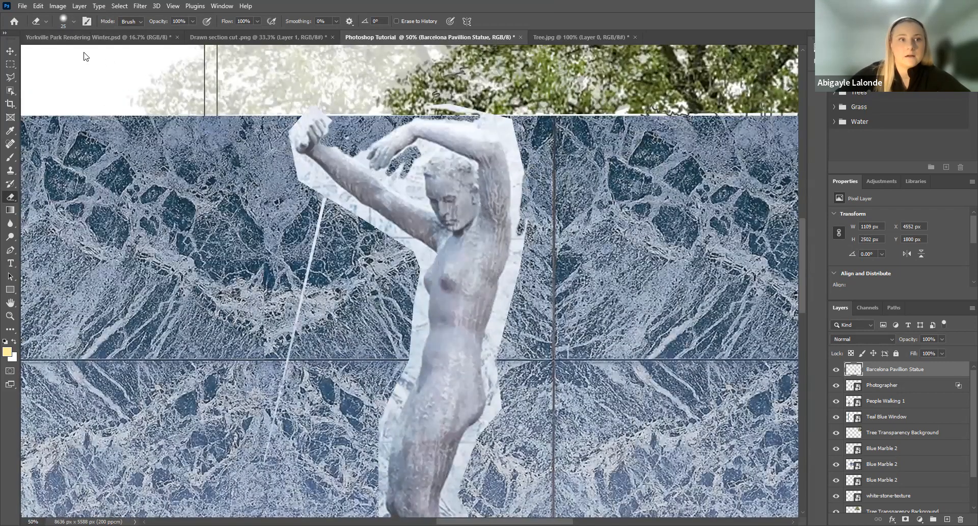
click(72, 22)
drag(65, 53, 80, 57)
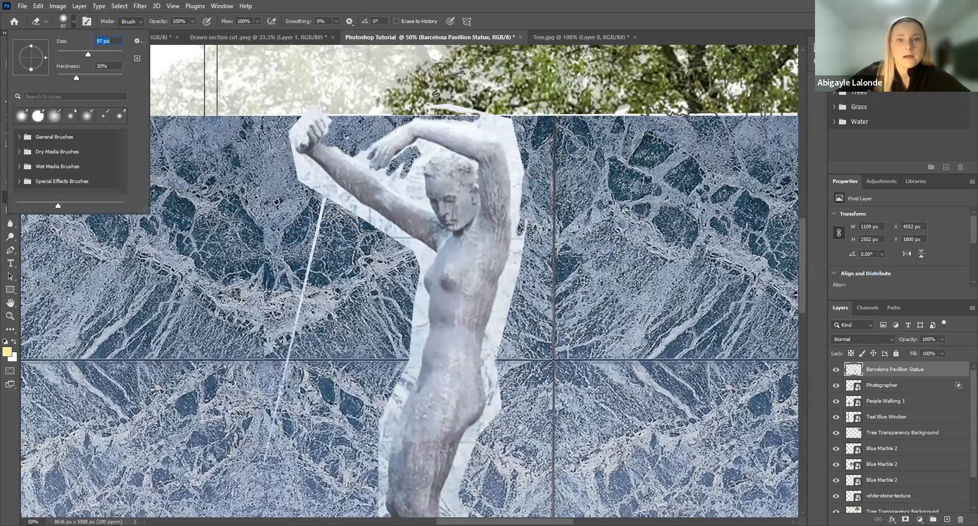
mouse_move(422, 97)
mouse_down()
mouse_move(501, 127)
mouse_move(534, 206)
mouse_up()
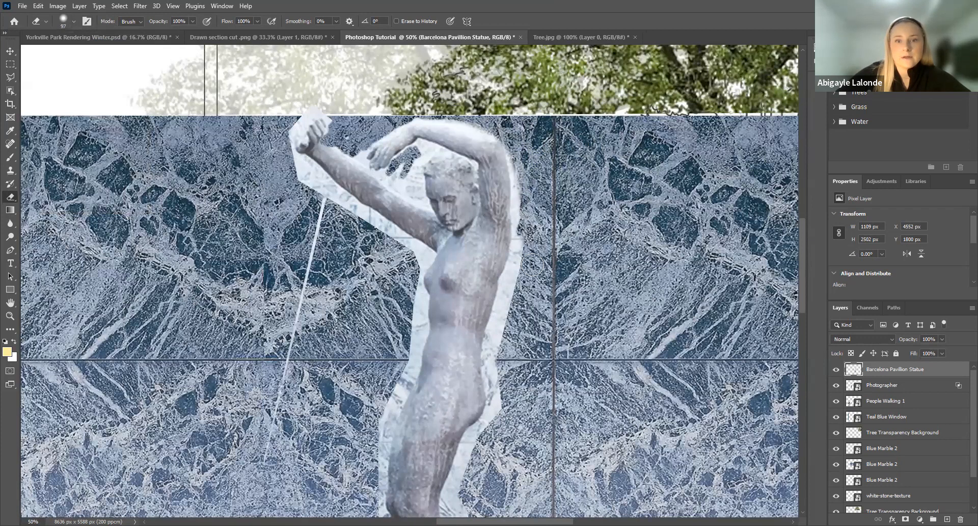
- Erase the background along the statue's right edge from the upper arm down past the hip to the foot
scroll(530, 259, down, 4)
drag(531, 147, 498, 228)
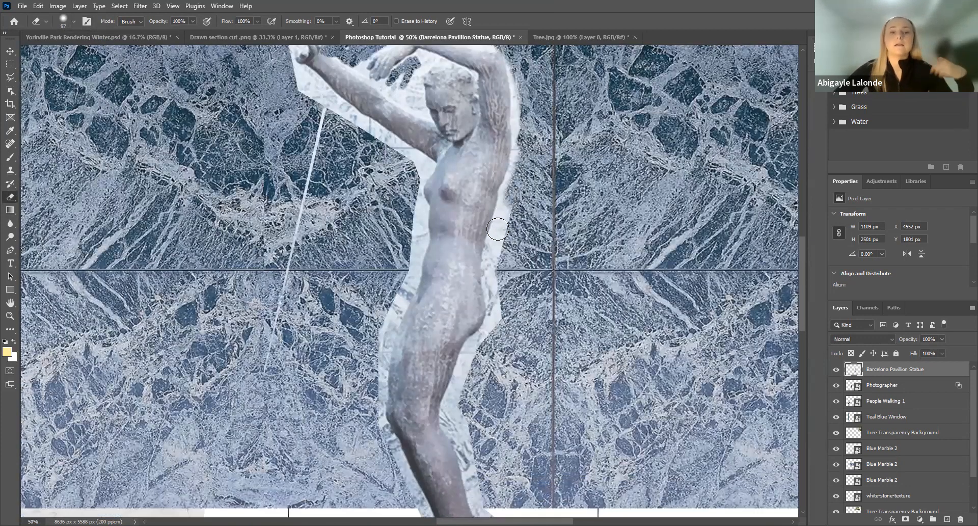
scroll(489, 240, down, 1)
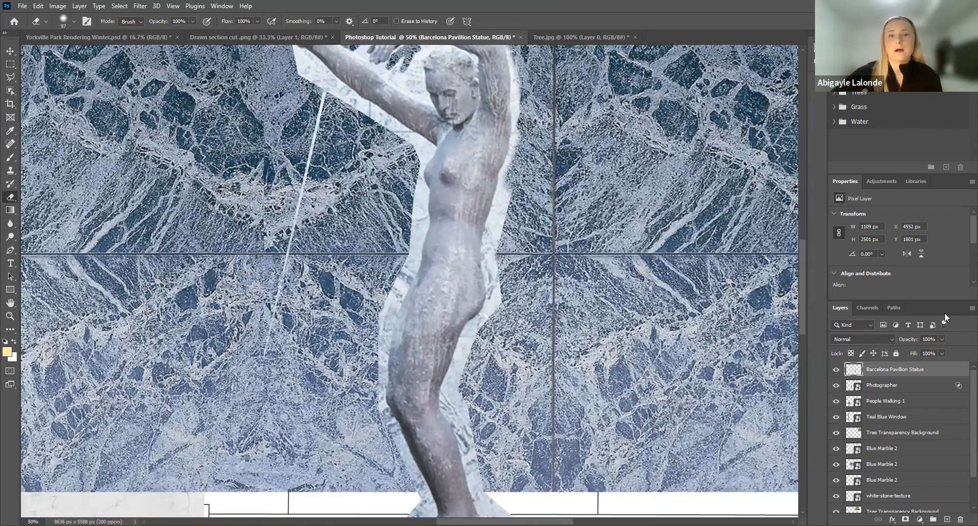
scroll(454, 223, down, 2)
mouse_move(508, 163)
mouse_down()
mouse_move(496, 203)
mouse_move(500, 264)
mouse_move(465, 340)
mouse_up()
scroll(462, 359, down, 5)
mouse_move(465, 257)
mouse_down()
mouse_move(508, 393)
mouse_move(522, 391)
mouse_up()
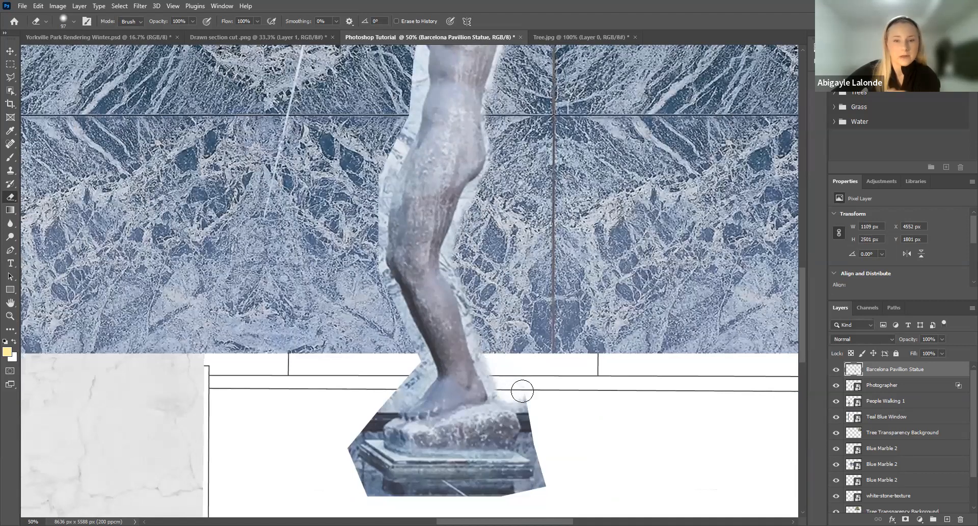
- Erase the stray white line and the background along the statue's left edge from the raised hand to the shin
scroll(361, 166, up, 10)
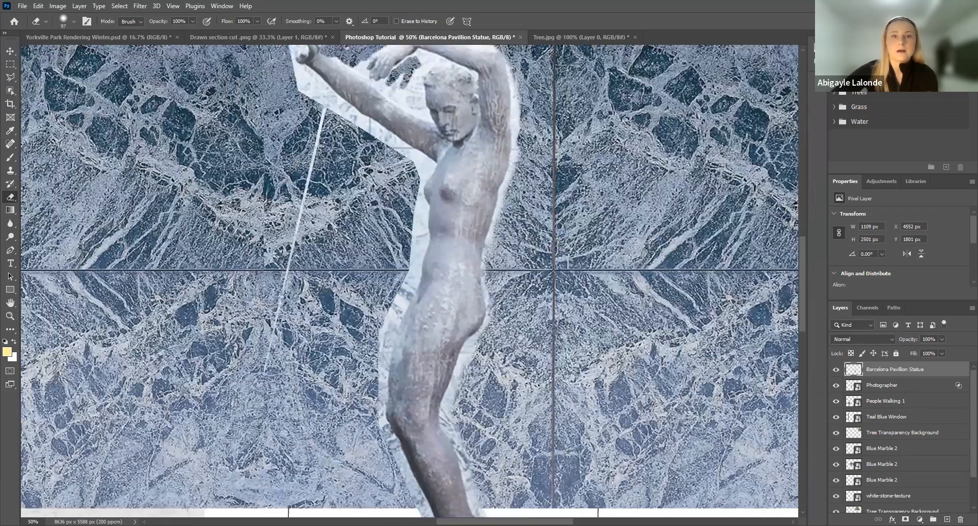
scroll(303, 152, up, 2)
drag(291, 321, 315, 178)
mouse_move(293, 129)
mouse_down()
mouse_move(422, 211)
mouse_move(420, 296)
mouse_move(371, 413)
mouse_up()
scroll(343, 259, down, 2)
scroll(357, 301, down, 3)
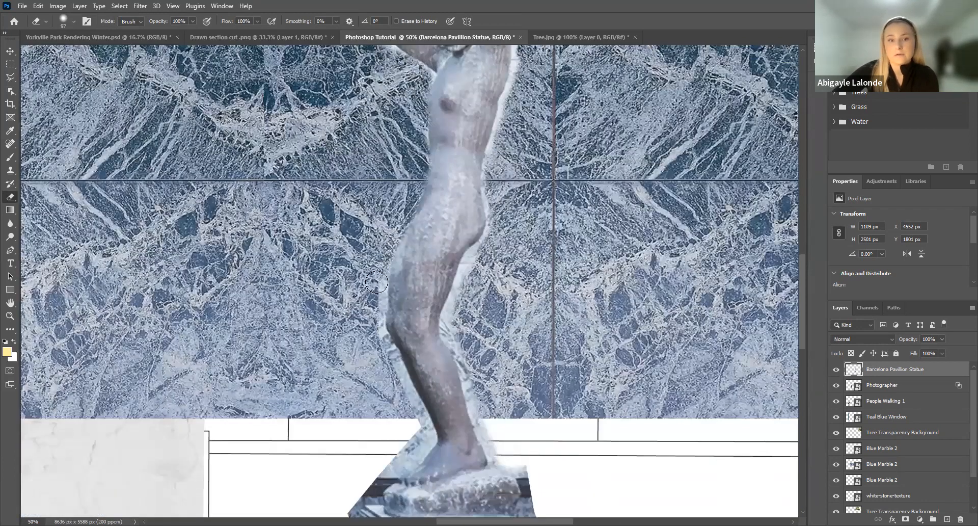
drag(376, 337, 413, 418)
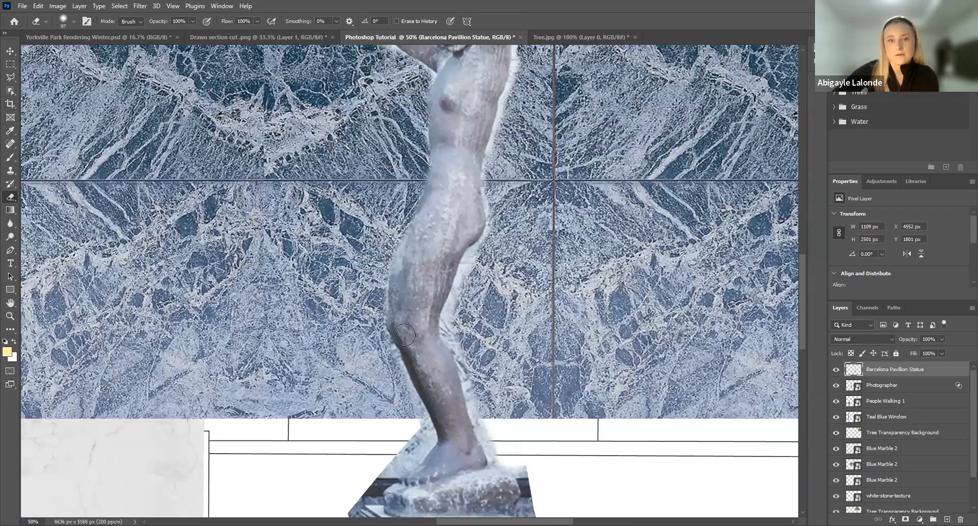
- Erase the remaining background around the lower leg, behind the thigh, and along the bent arm's outer edge
scroll(350, 381, down, 2)
scroll(350, 380, down, 2)
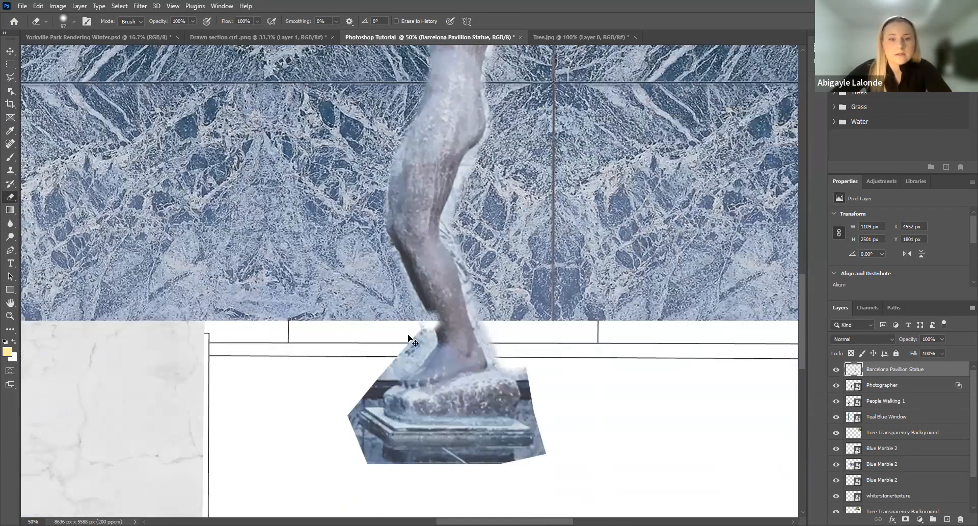
mouse_move(415, 320)
mouse_down()
mouse_move(396, 359)
mouse_move(361, 395)
mouse_move(354, 426)
mouse_move(369, 467)
mouse_move(356, 443)
mouse_move(380, 460)
mouse_move(465, 465)
mouse_move(533, 415)
mouse_move(530, 370)
mouse_move(500, 353)
mouse_move(447, 220)
mouse_move(481, 151)
mouse_up()
scroll(484, 160, up, 6)
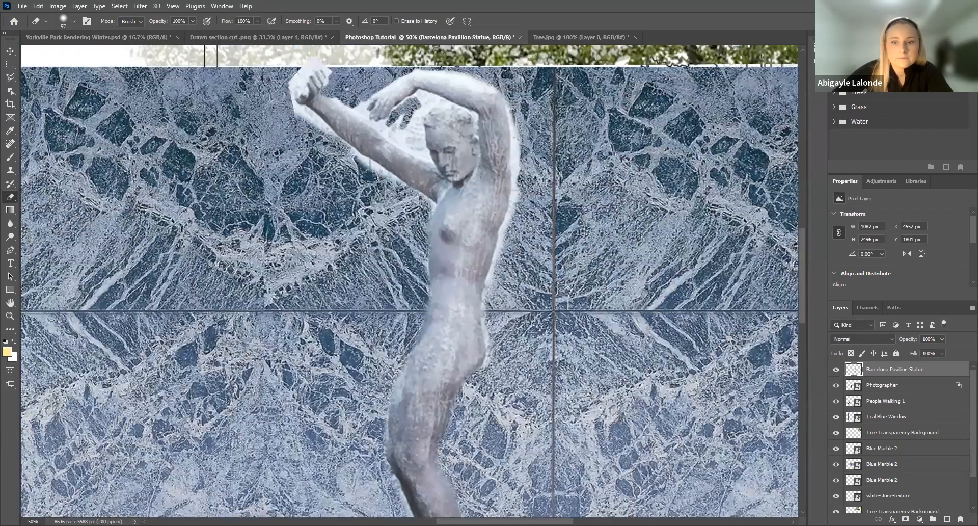
drag(526, 166, 529, 192)
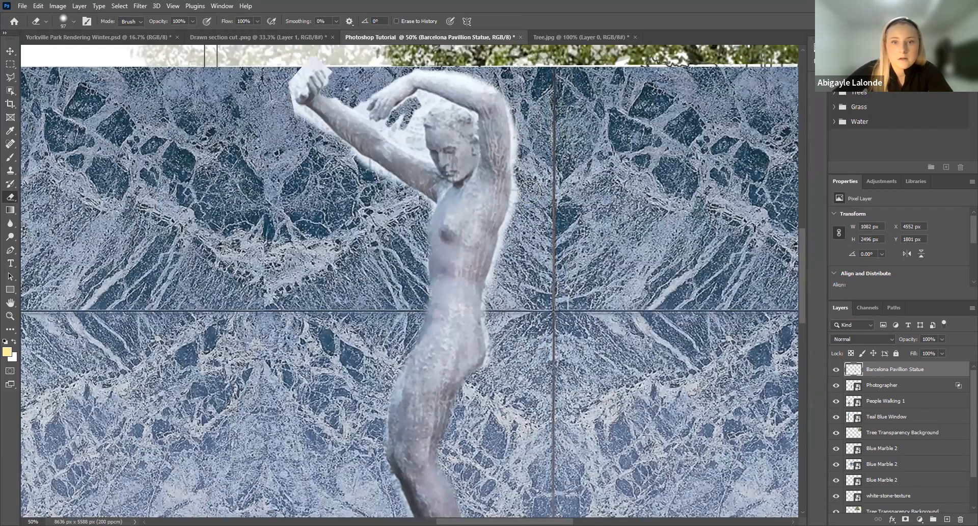
- Erase the pale halo along the outer edge of the statue's bent arm and upper back
mouse_move(513, 224)
mouse_down()
mouse_move(523, 178)
mouse_move(512, 97)
mouse_up()
scroll(394, 116, up, 1)
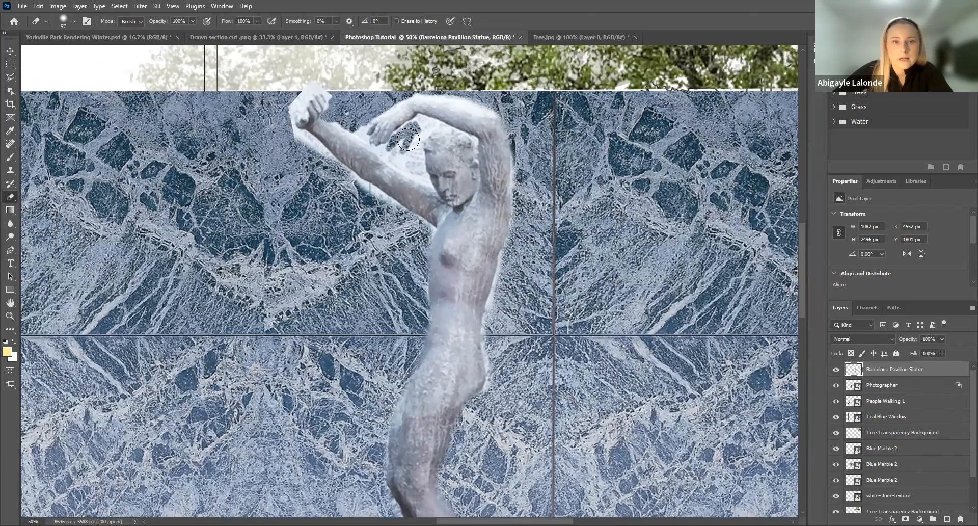
- Try outlining the statue's outstretched arm and face with the Magnetic Lasso, and clear the resulting selection
right_click(6, 79)
click(38, 99)
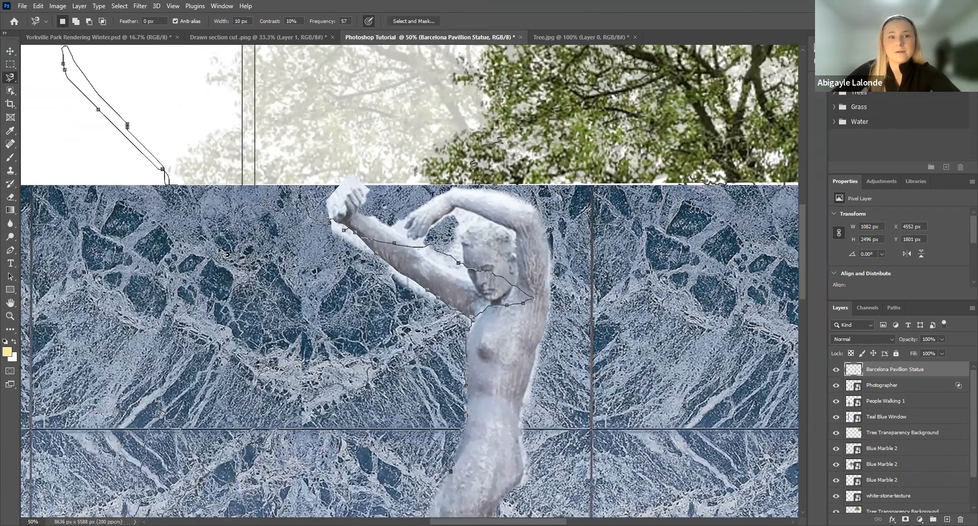
double_click(127, 125)
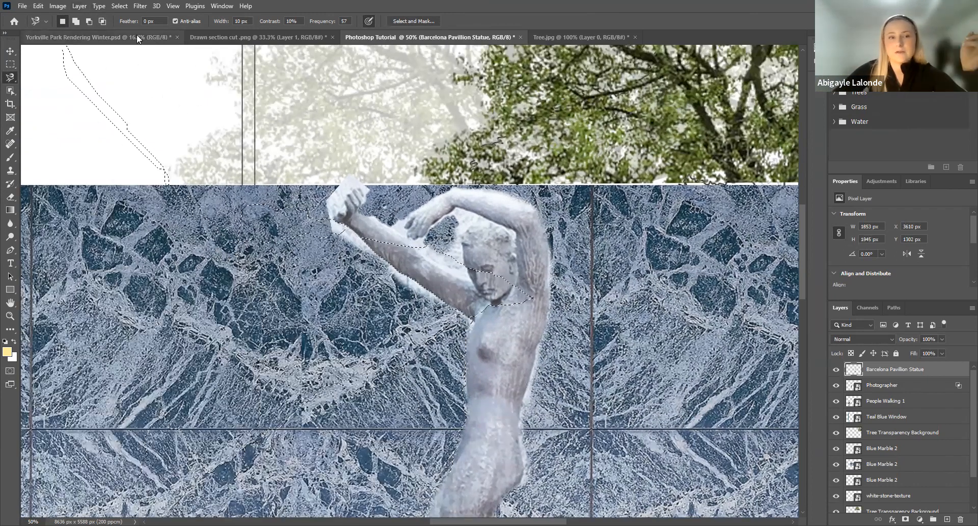
click(119, 6)
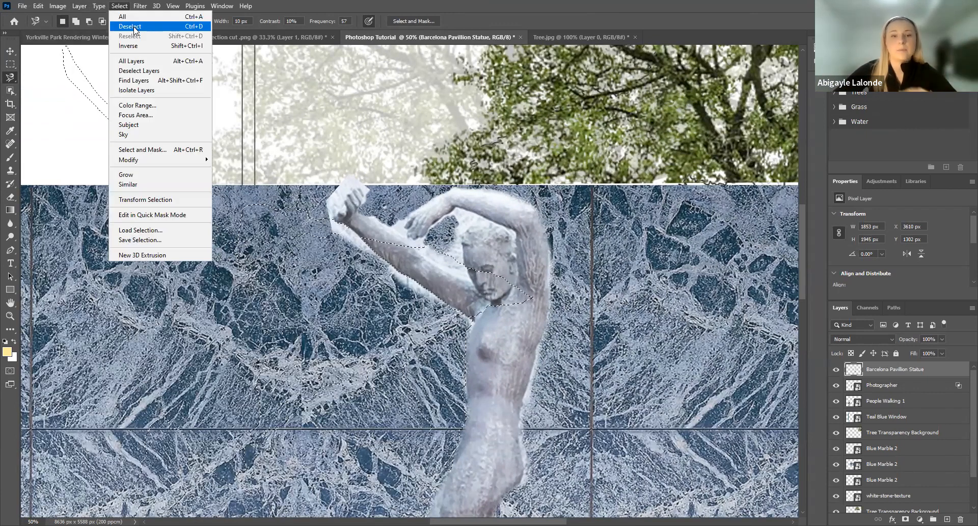
click(132, 30)
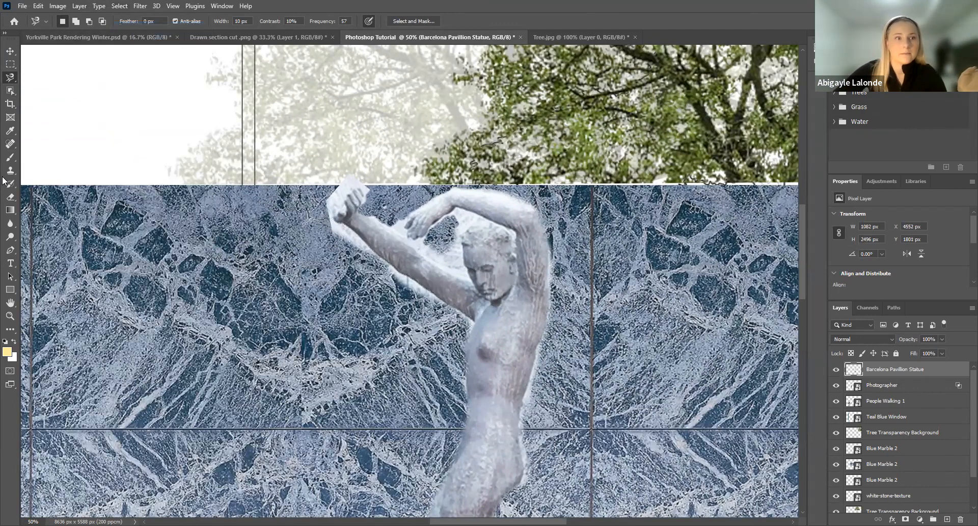
- Try removing the leftover background around the statue's hands, head, arms and torso with the Magic Eraser at tolerance 32
click(55, 215)
click(367, 260)
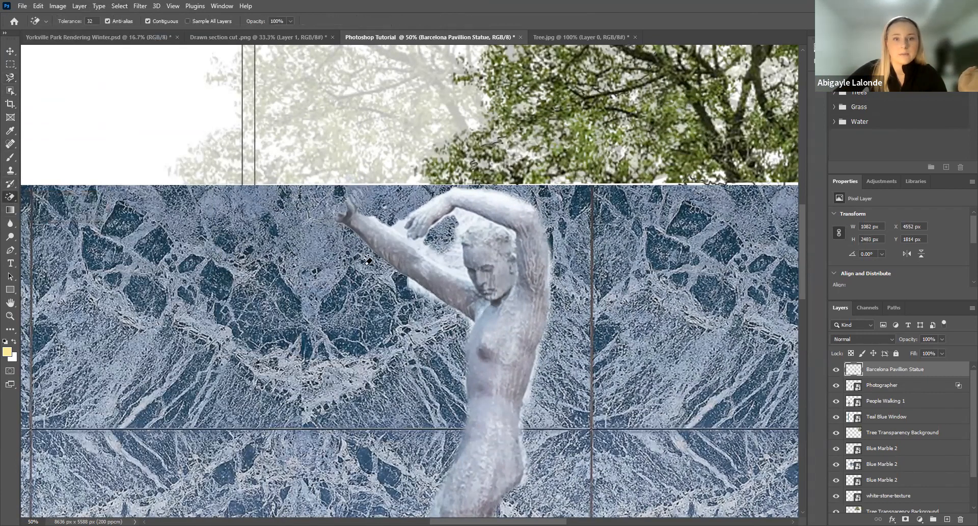
click(462, 239)
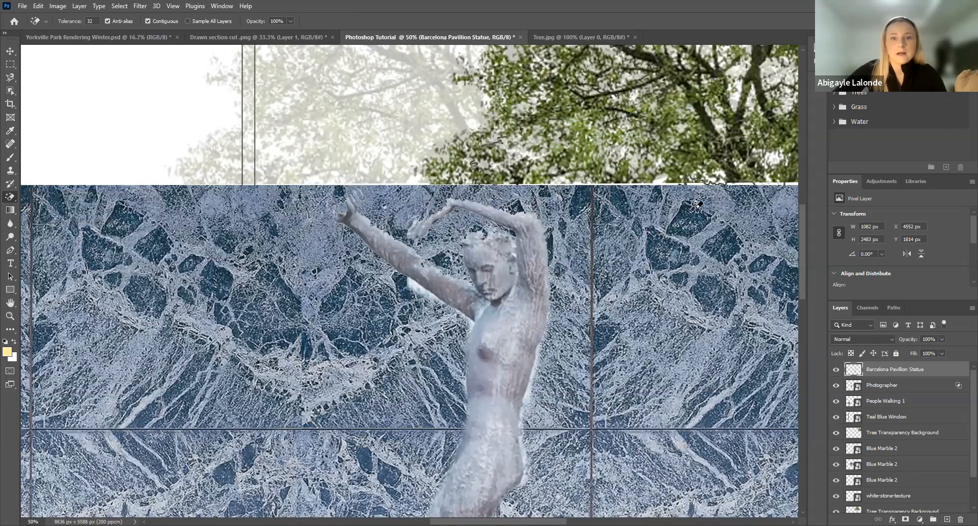
scroll(530, 280, down, 3)
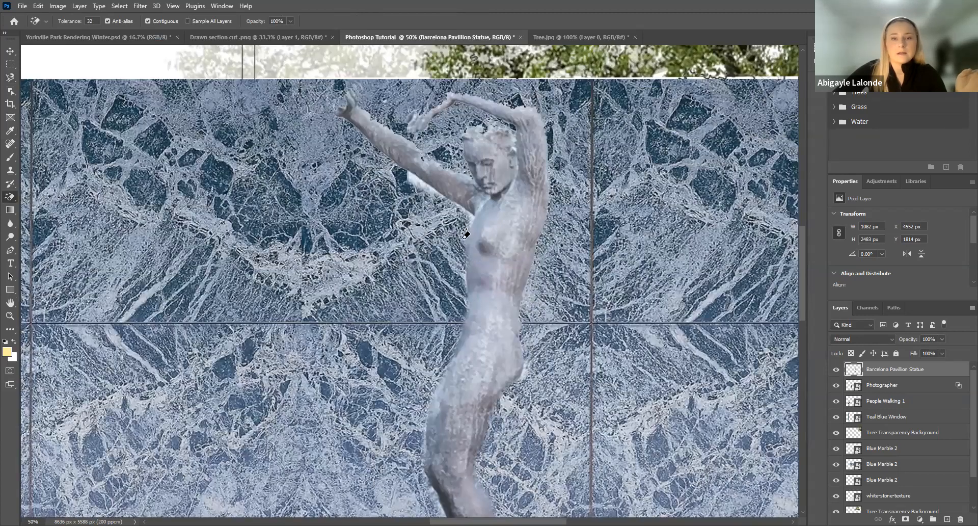
click(472, 217)
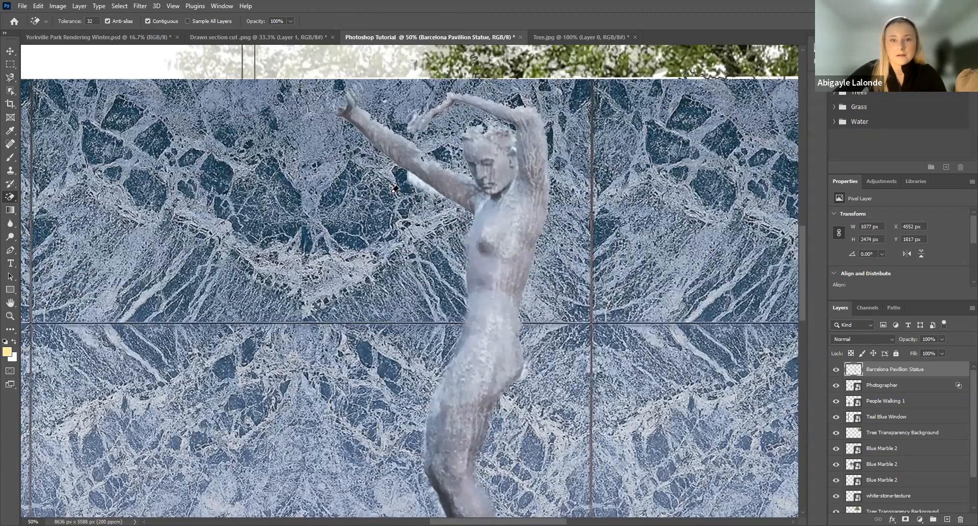
click(422, 179)
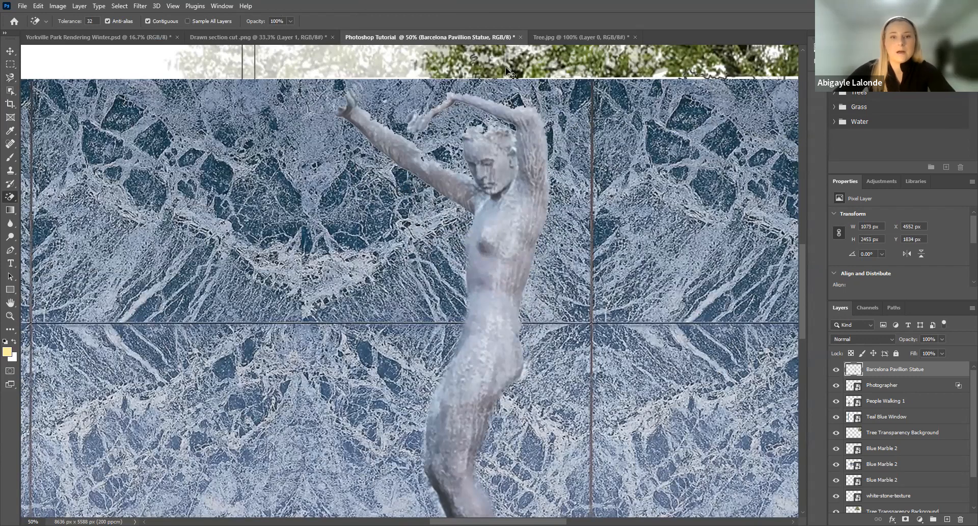
scroll(493, 212, down, 3)
scroll(406, 149, up, 3)
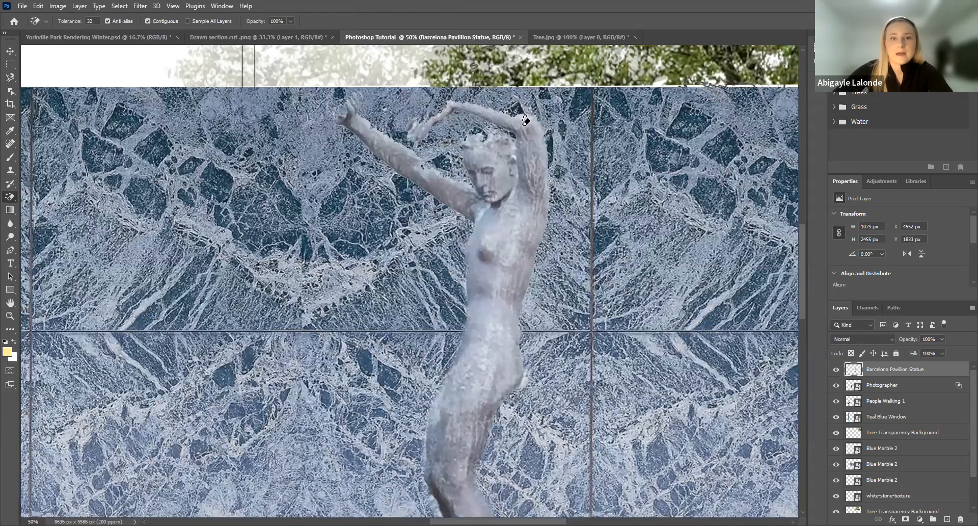
- Undo the Magic Eraser removals on the statue
key(ctrl+z)
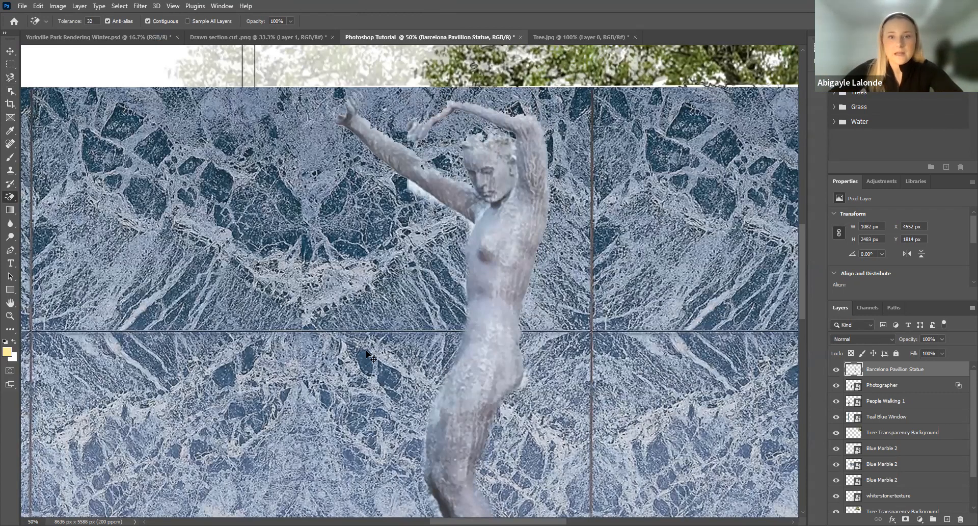
key(ctrl+z)
key(ctrl+z)
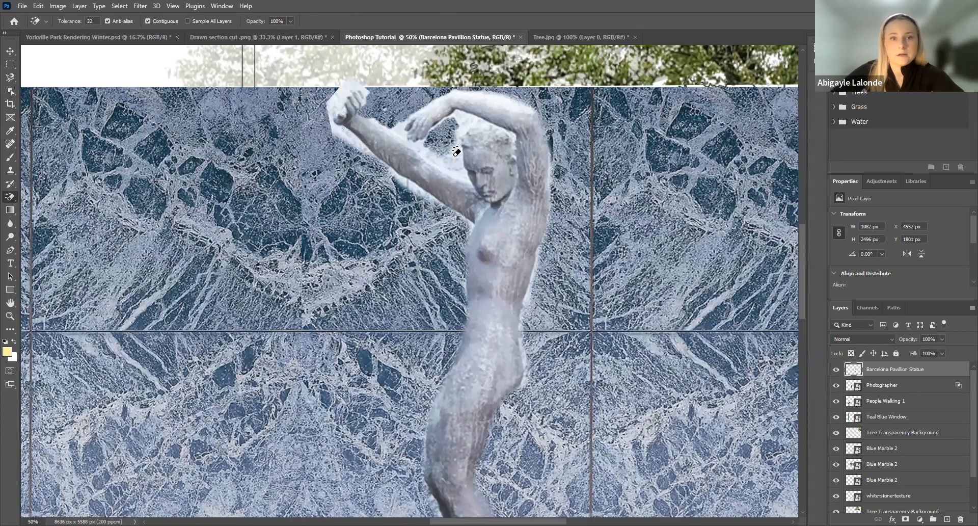
- Clear the background around the statue's raised hand with the Magic Eraser and shift the adjoining marble panel slightly up
click(334, 93)
click(10, 52)
drag(286, 213, 293, 202)
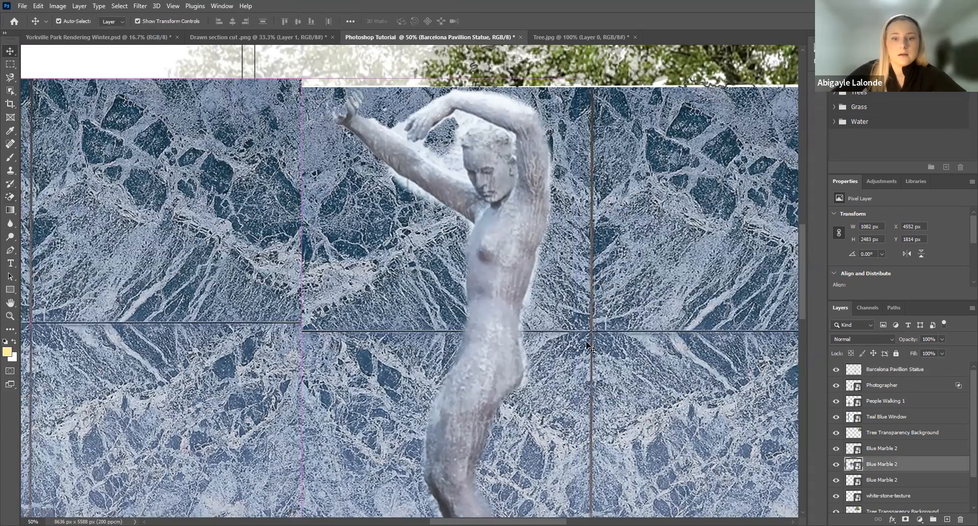
- Move the statue right and slightly up along the marble wall, to X 5235 px and Y 1625 px
scroll(602, 351, down, 5)
key(ctrl+minus)
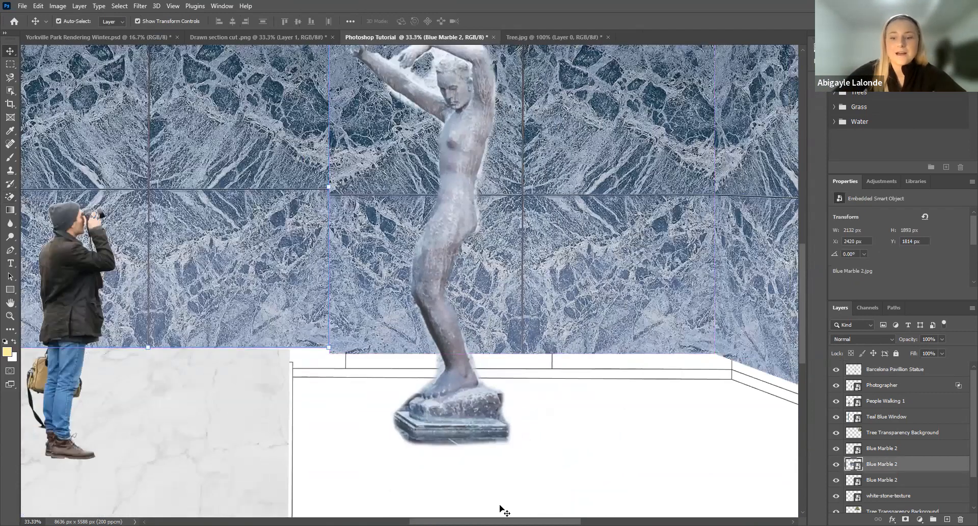
key(ctrl+minus)
key(ctrl+minus)
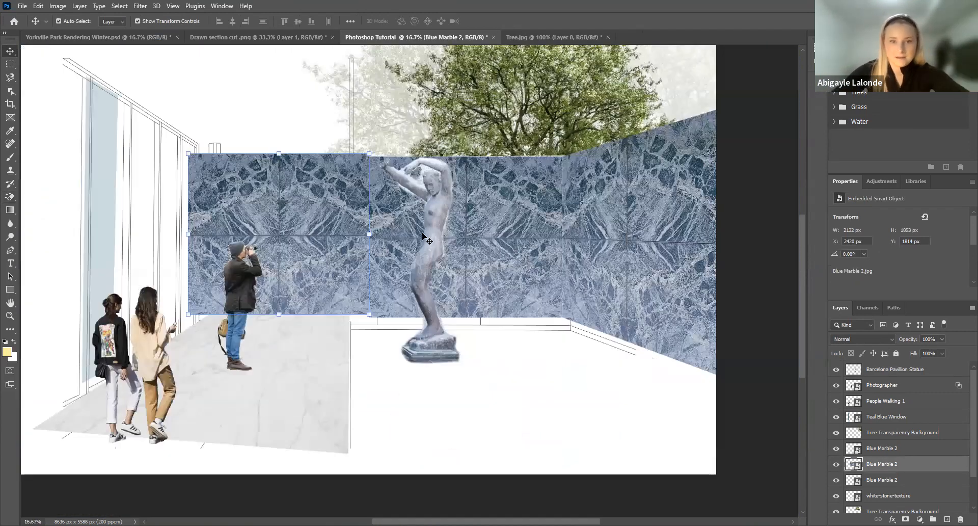
click(448, 241)
drag(448, 239, 493, 228)
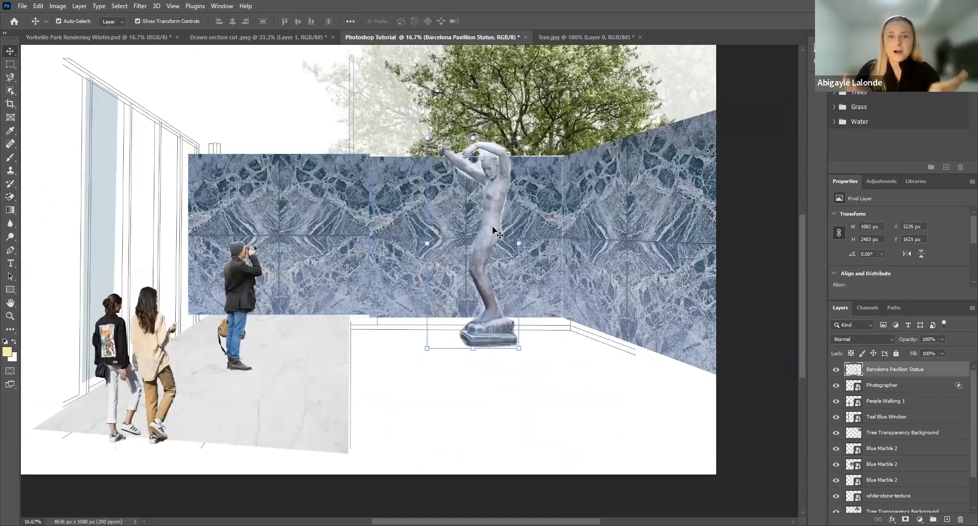
- Try shifting the statue slightly left to X 5133 px, and undo that move
click(479, 220)
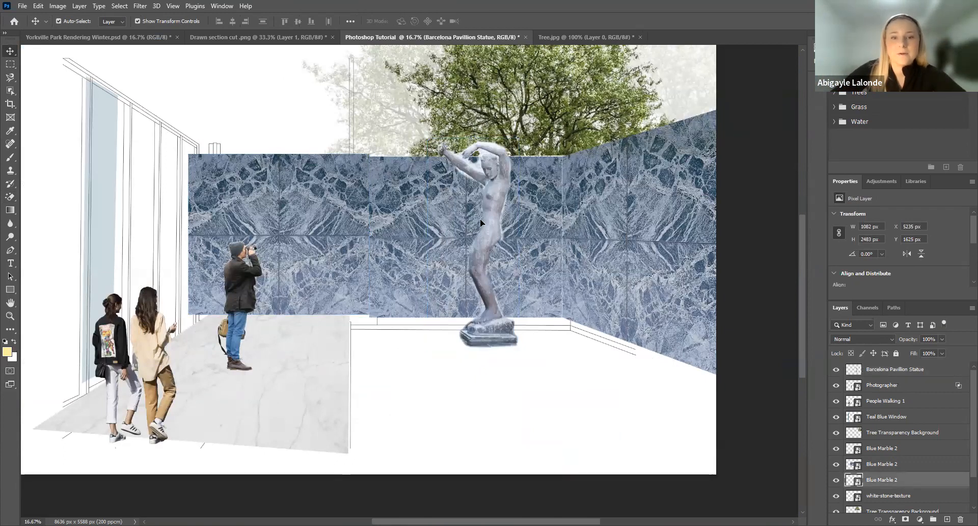
click(491, 306)
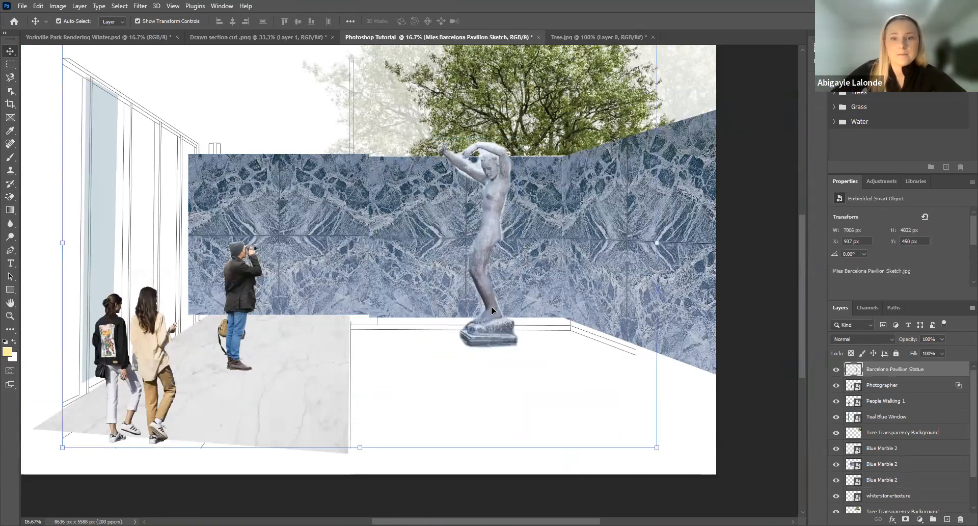
drag(482, 322, 473, 321)
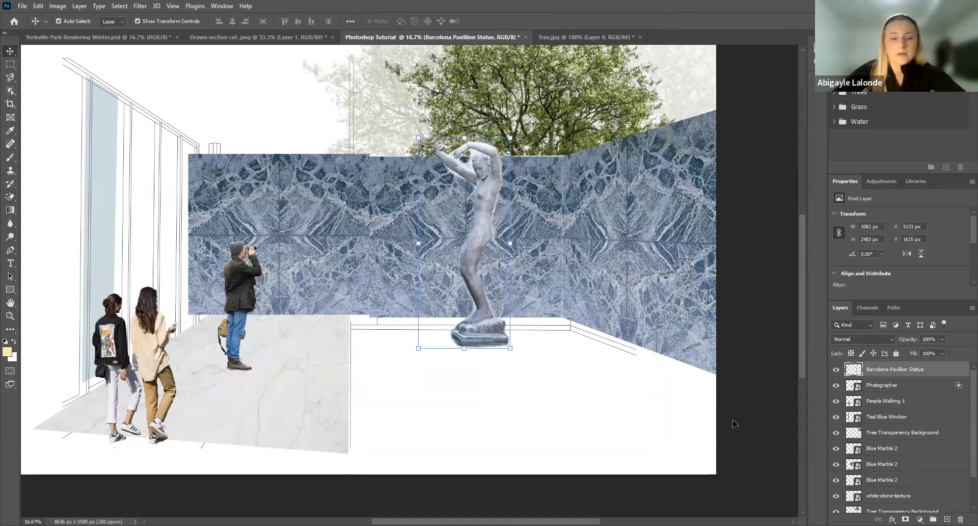
key(ctrl+z)
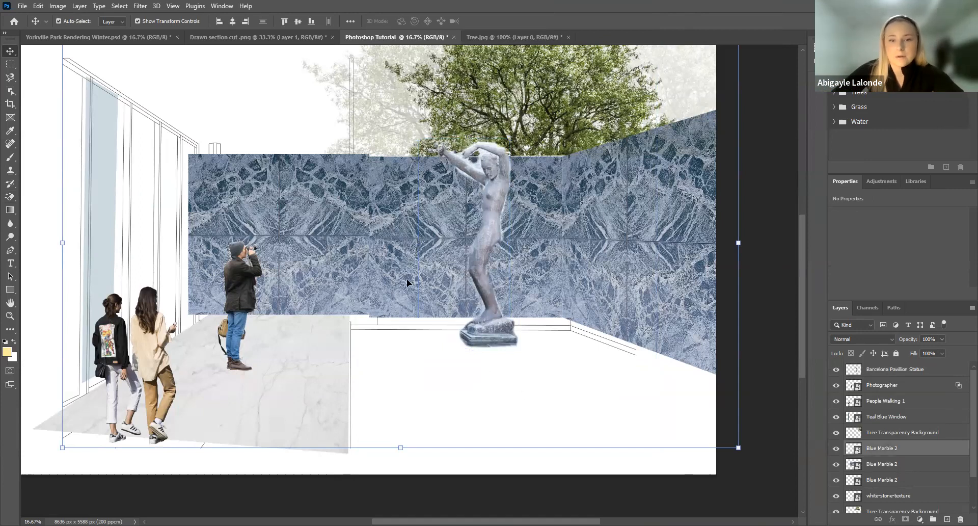
- Duplicate the statue to its right at X 5966 px and flip the copy vertically
click(491, 213)
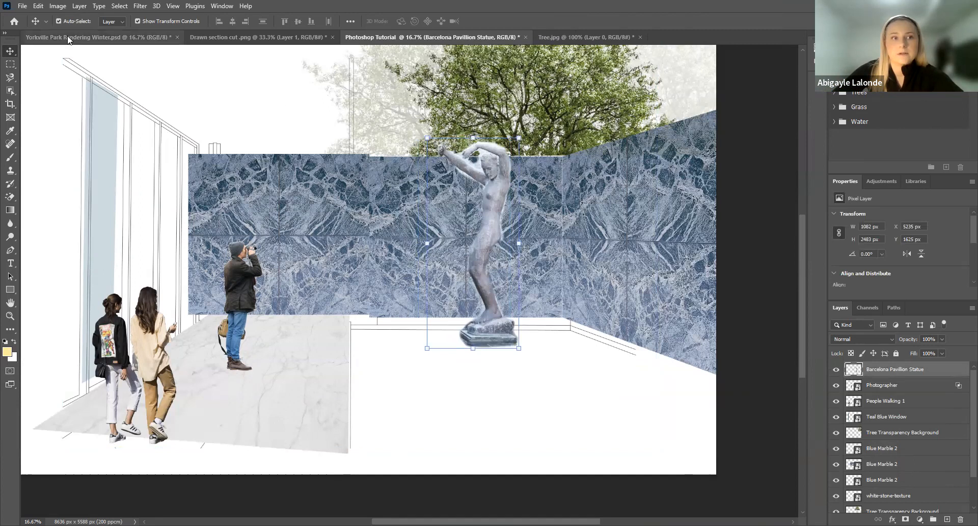
click(39, 7)
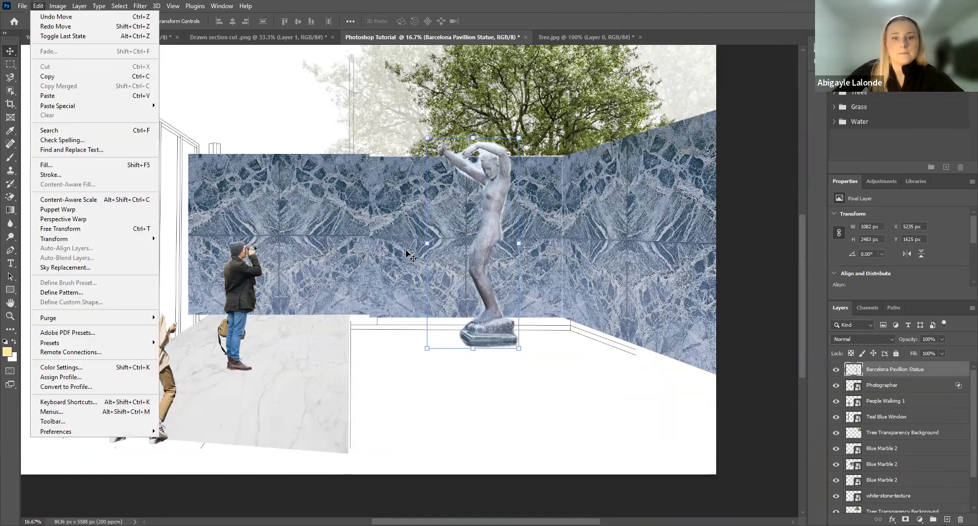
click(446, 263)
drag(447, 270, 343, 269)
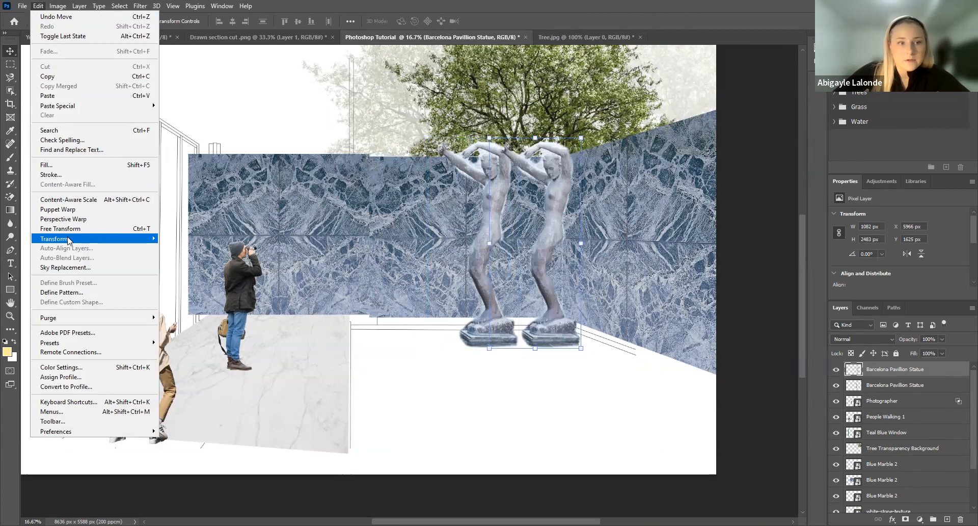
mouse_move(69, 240)
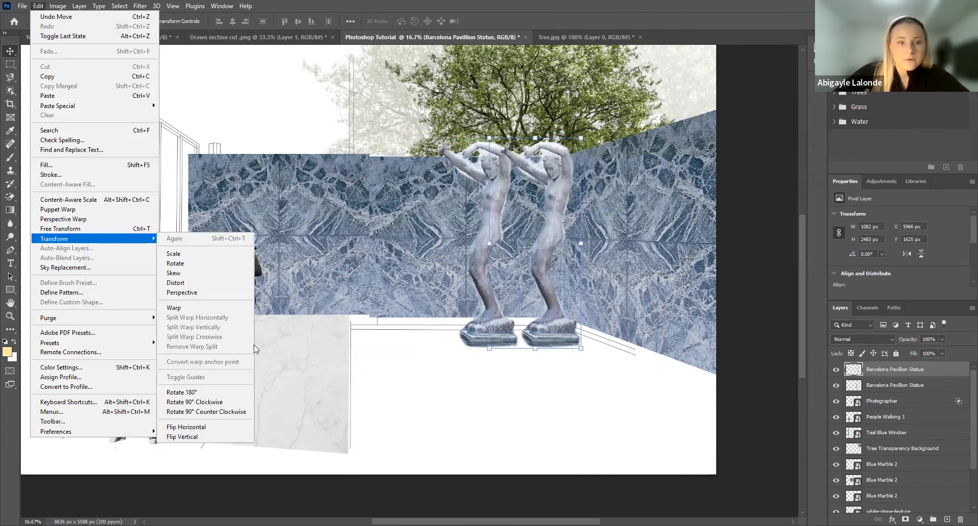
click(188, 436)
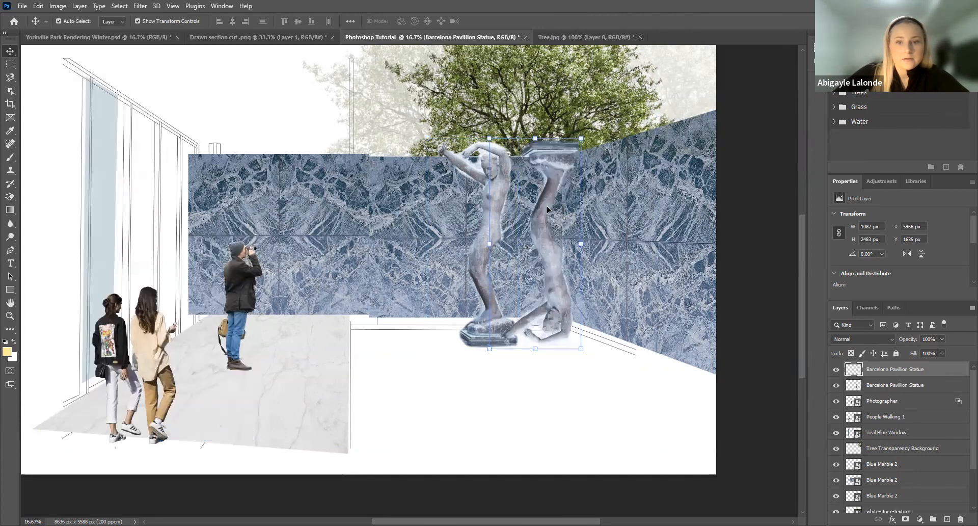
- Move the flipped statue copy directly beneath the original's base as a reflection, at X 5235 px and Y 3932 px
click(548, 280)
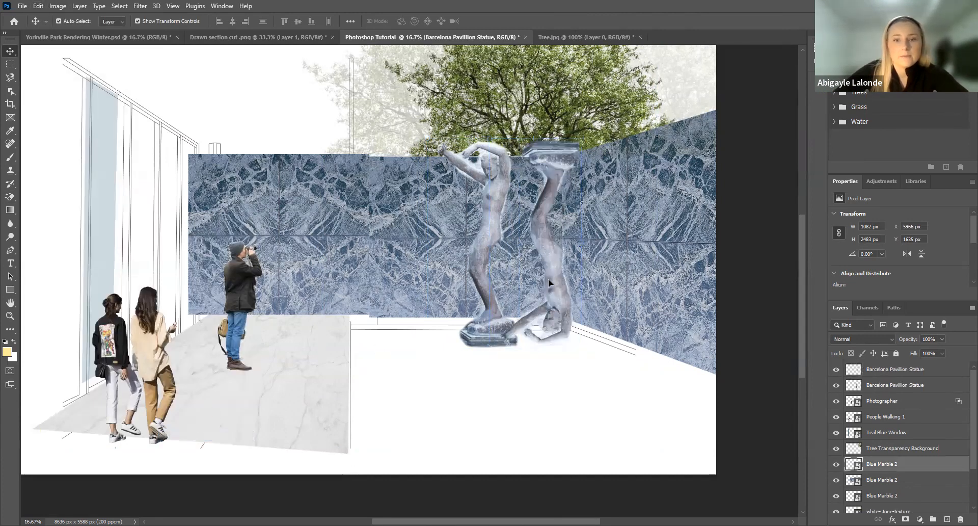
click(553, 295)
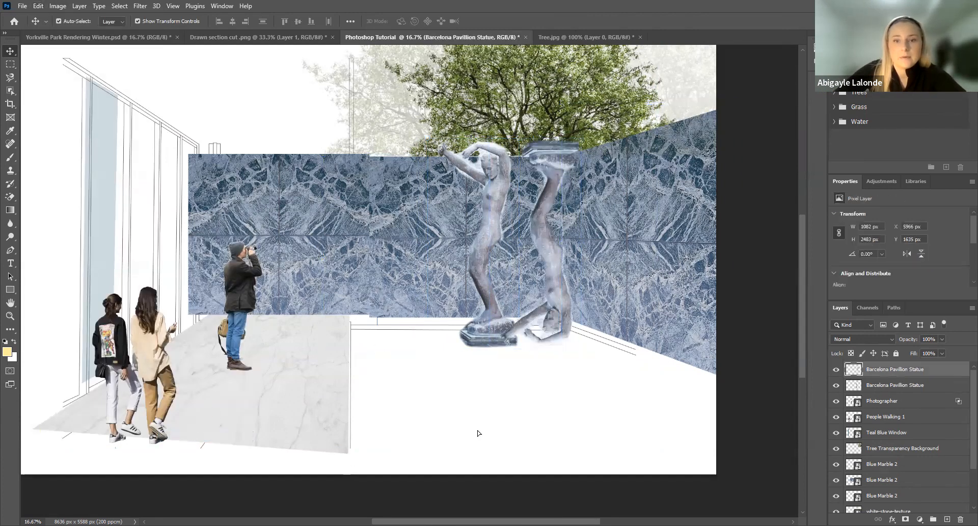
scroll(491, 298, down, 2)
drag(478, 433, 488, 311)
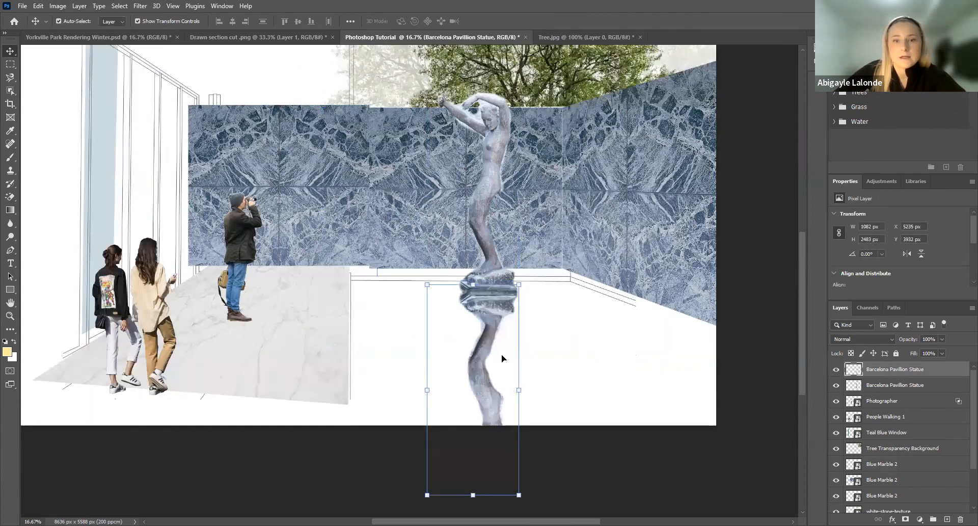
click(491, 384)
click(481, 399)
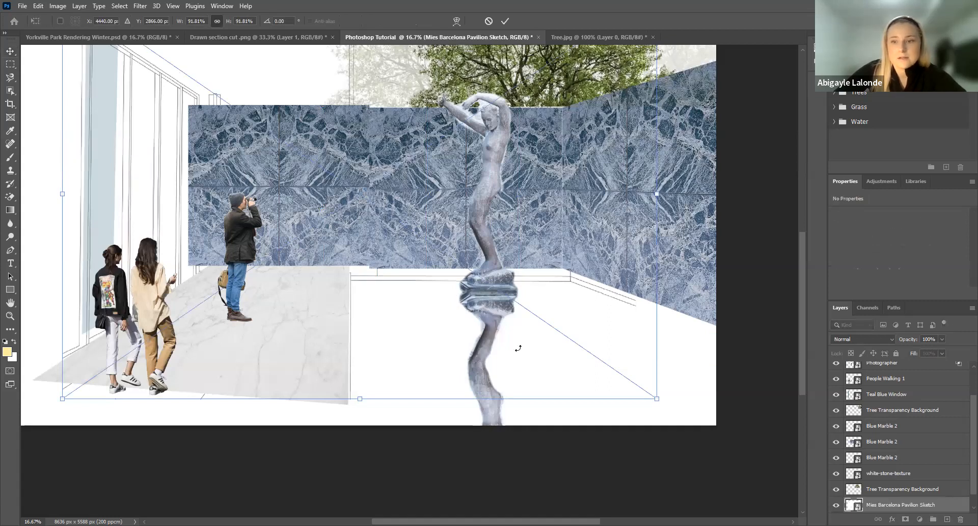
scroll(489, 428, up, 3)
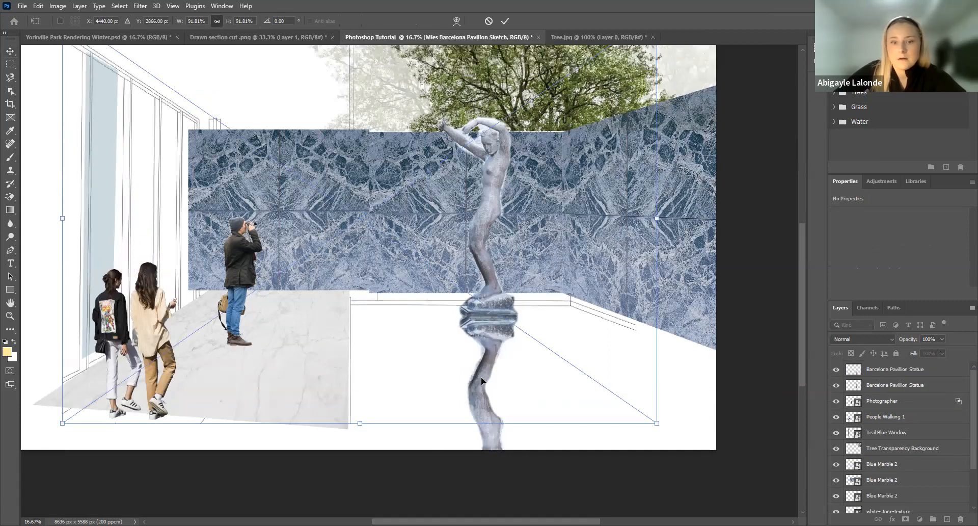
scroll(487, 387, down, 5)
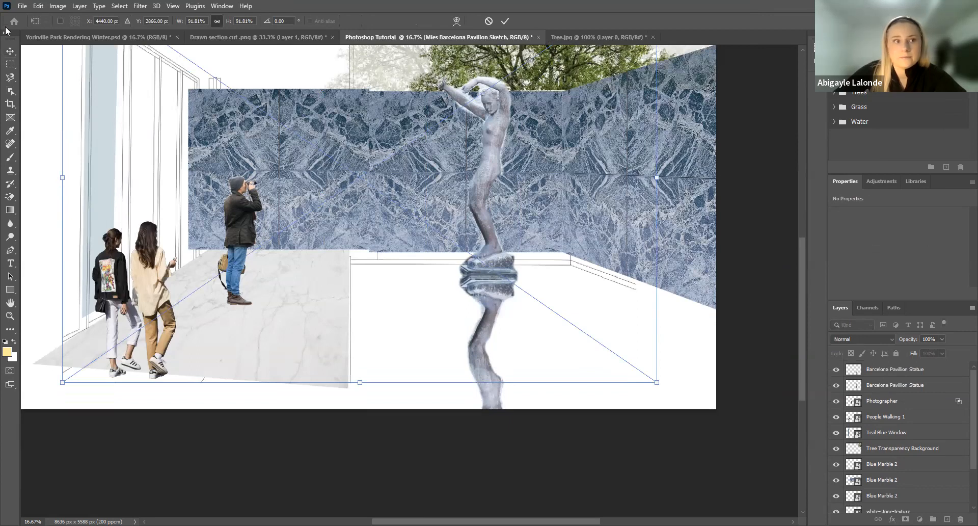
key(Return)
- Darken the flipped statue reflection to a brightness of -116 and lower the opacity of its layer
click(502, 405)
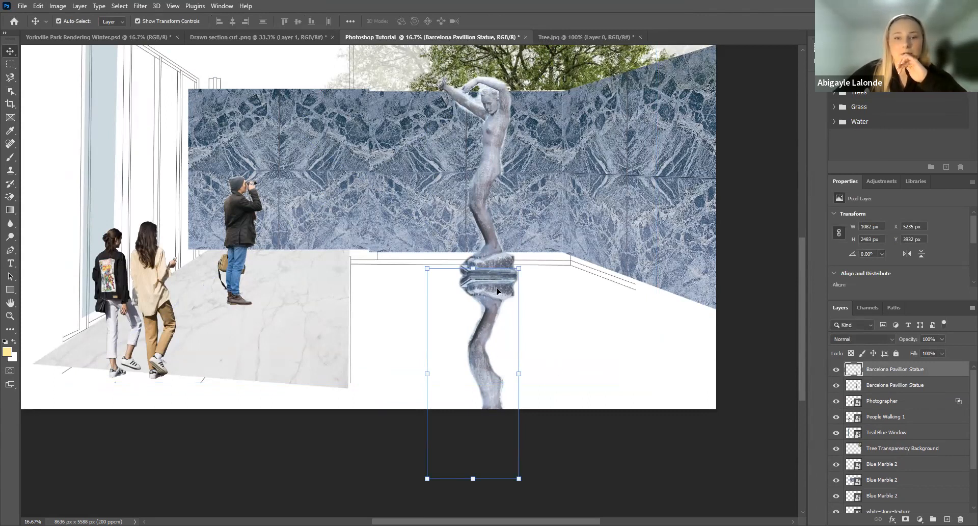
click(55, 7)
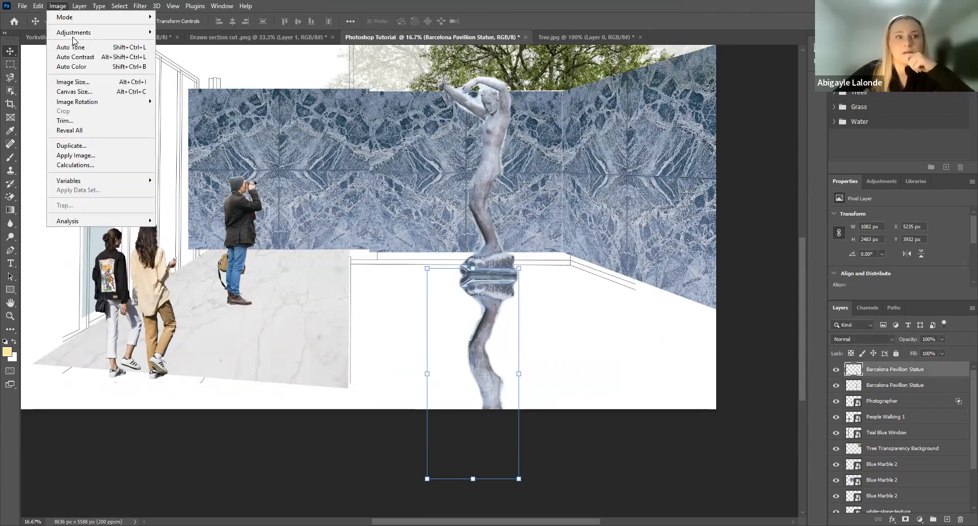
click(175, 33)
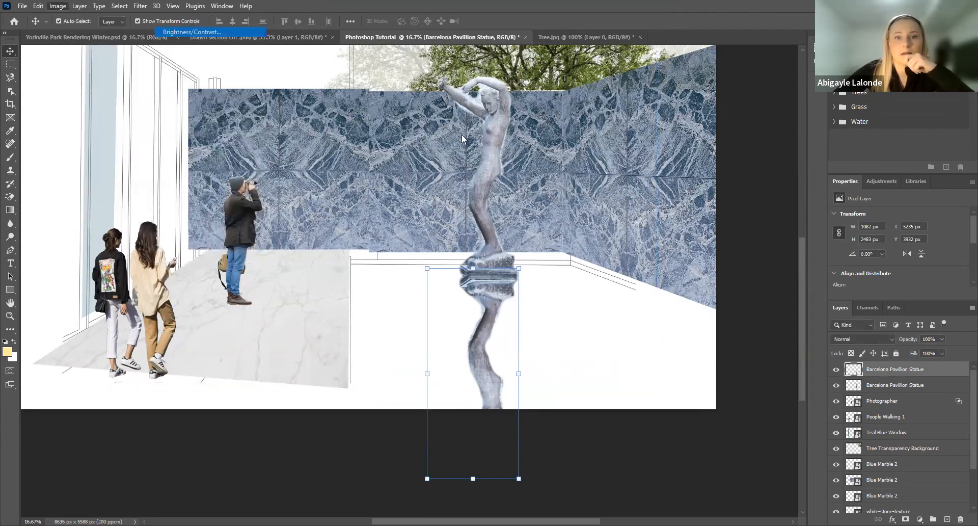
drag(464, 111, 421, 115)
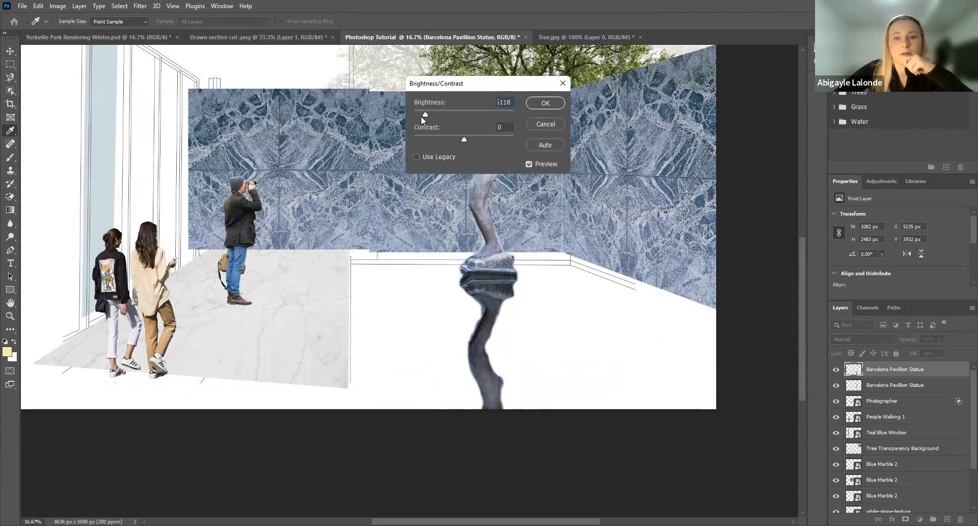
click(543, 104)
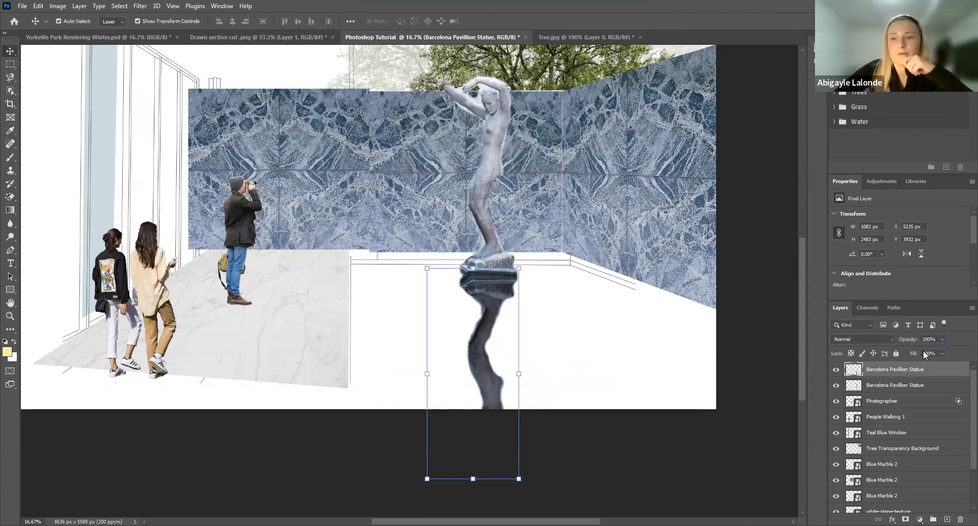
drag(910, 352, 908, 351)
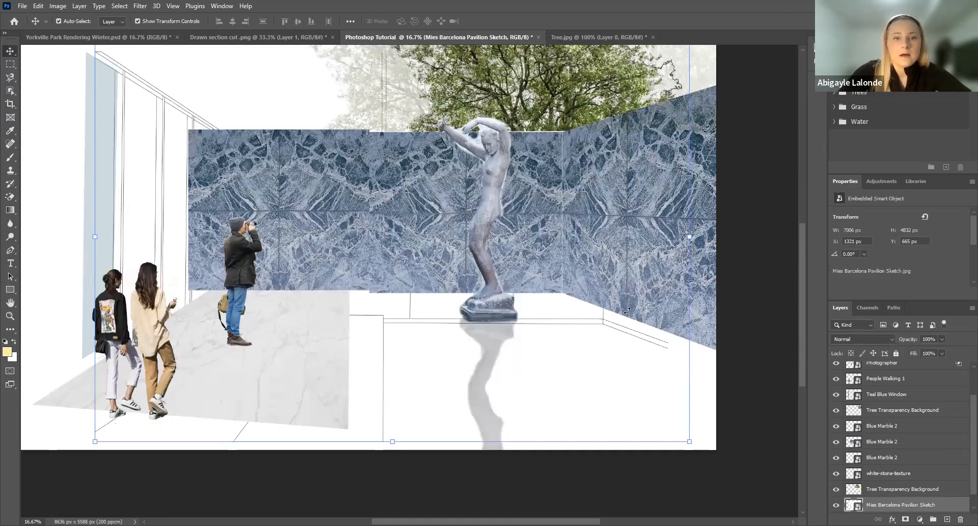
- Reposition the blue marble wall panels, the marble floor and the photographer to line up with the pavilion sketch
key(ctrl+minus)
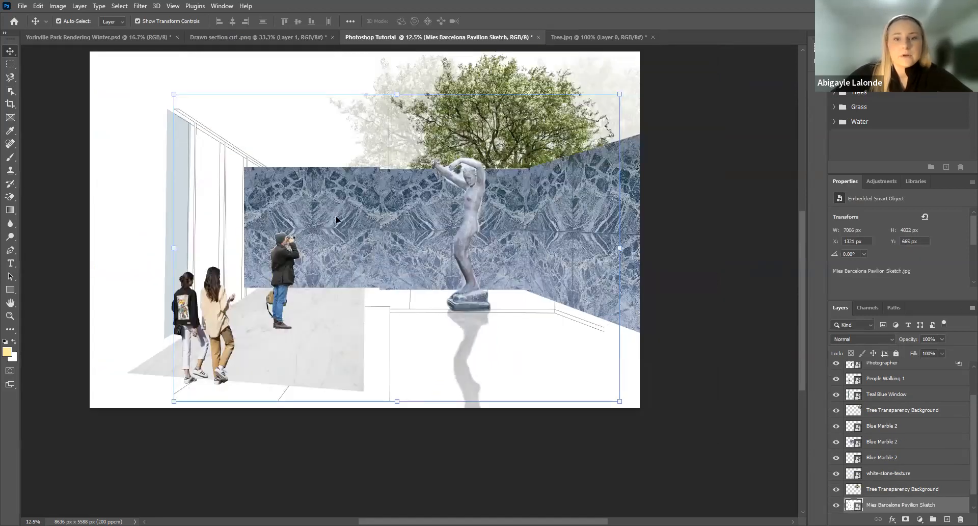
scroll(335, 220, up, 1)
click(410, 246)
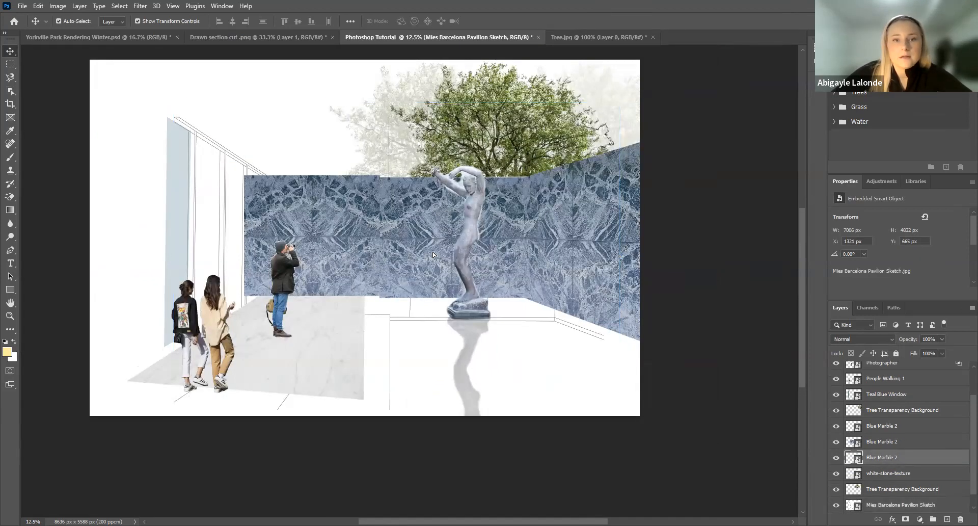
drag(432, 248, 303, 254)
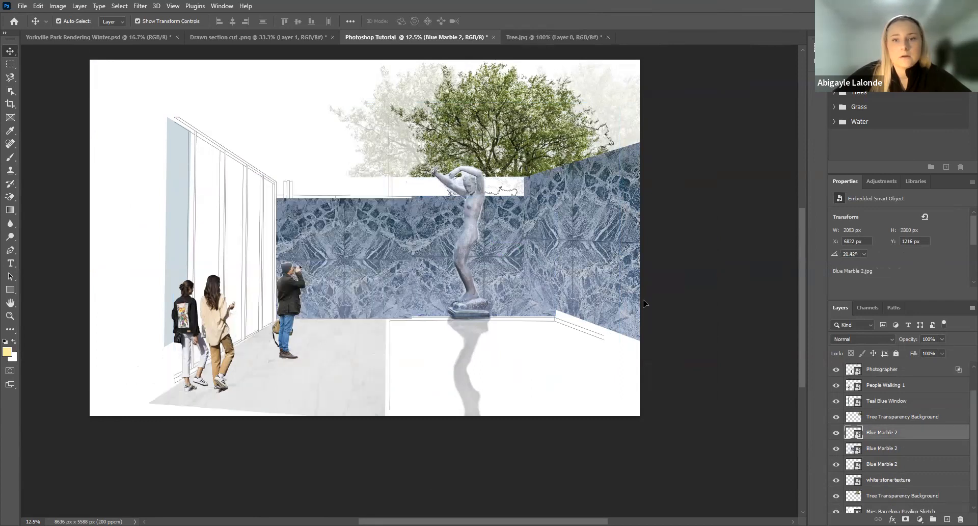
key(ctrl+z)
- Lower the green tree behind the wall to X 3944 px, Y 323 px and the faded tree copy beside it to X 6495 px, Y 173 px
drag(458, 105, 471, 126)
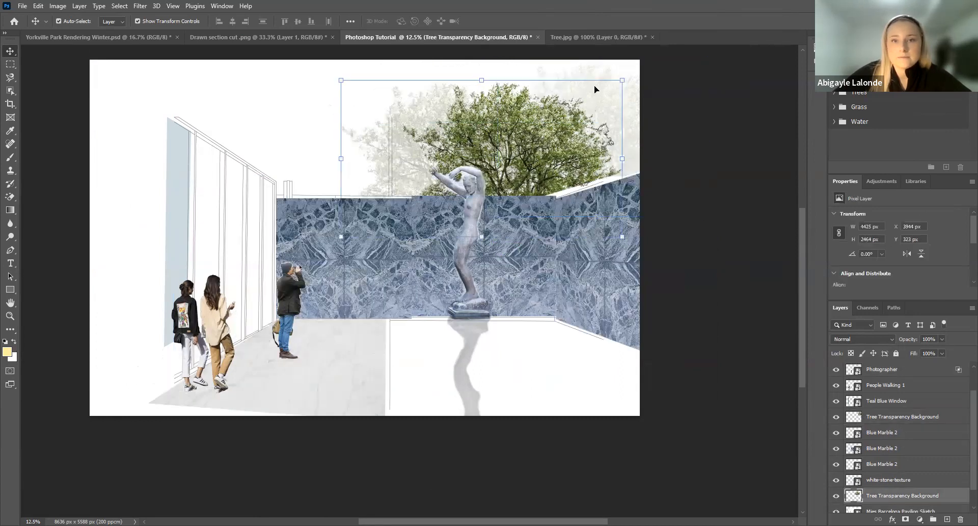
click(601, 99)
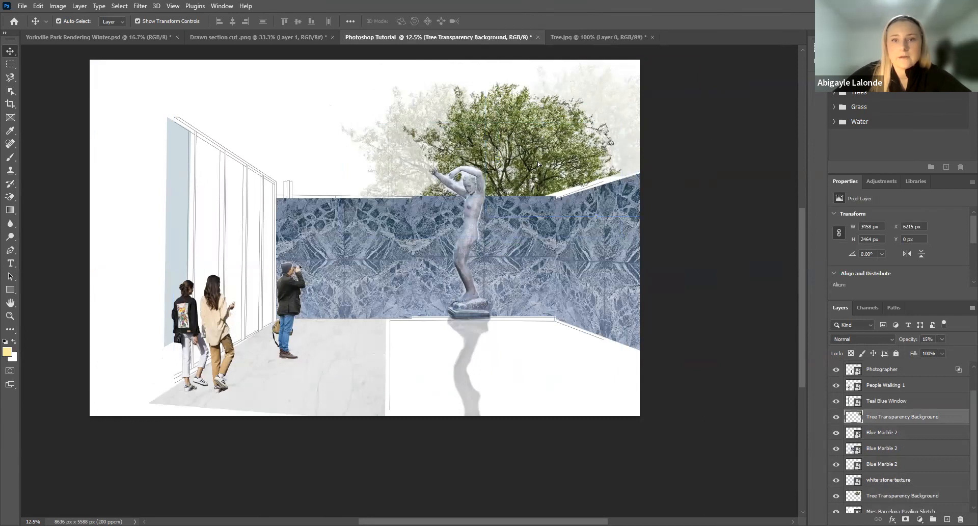
drag(537, 152, 555, 164)
scroll(375, 331, up, 1)
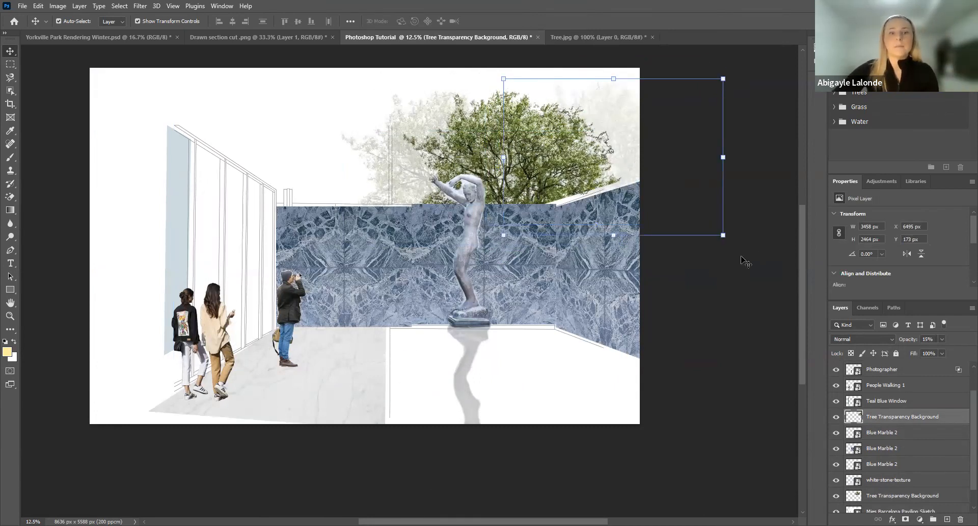
click(648, 337)
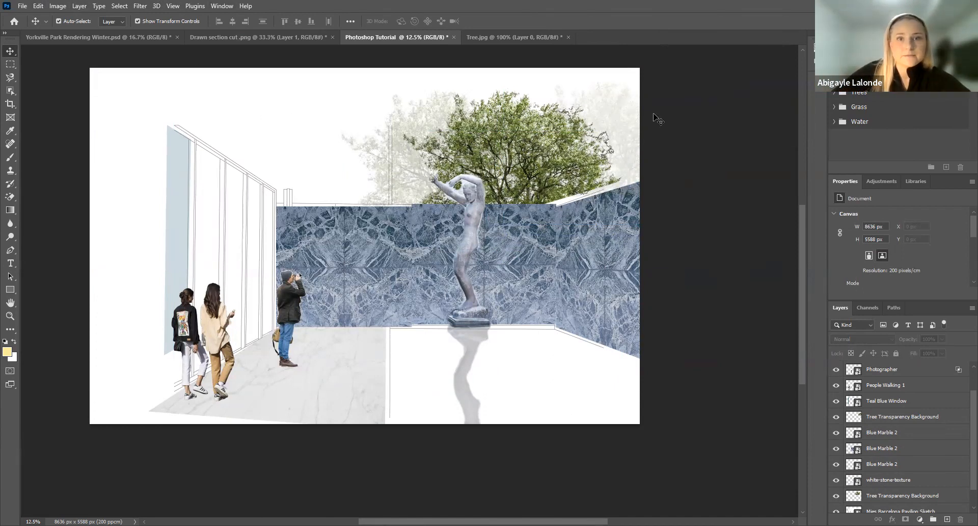
- Start a new document and name it Example 2
click(22, 6)
click(43, 19)
double_click(663, 143)
text(Exampl)
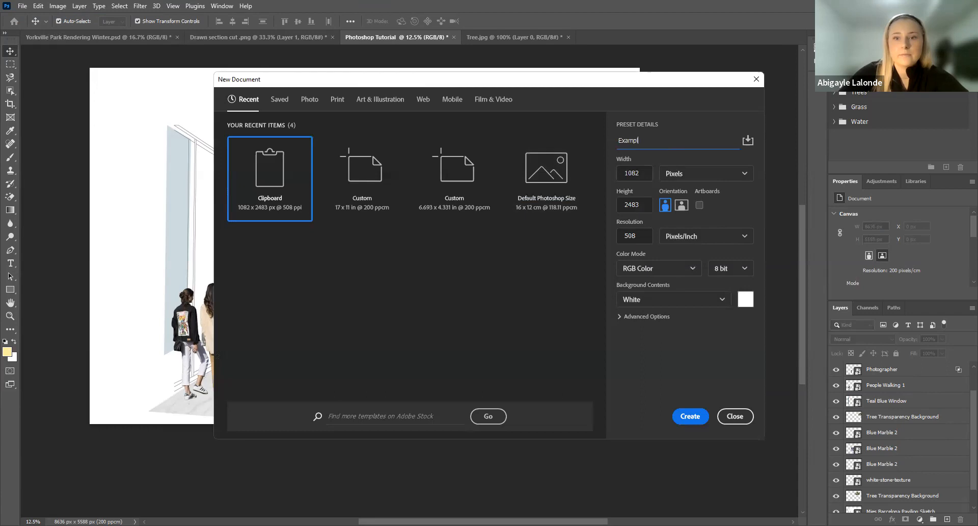
text(e 2)
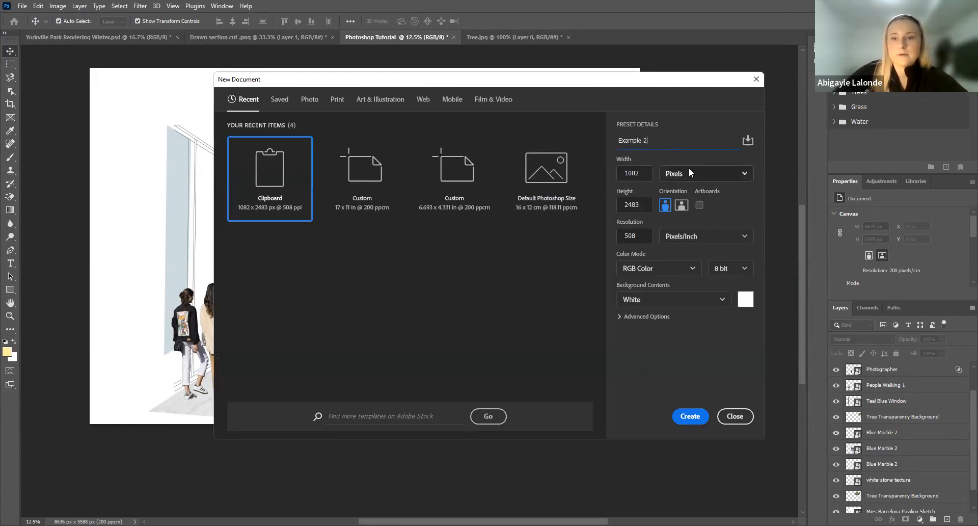
- Set the new document to landscape, 17 inches wide and 11 inches high, and create it
click(681, 206)
double_click(627, 174)
text(17)
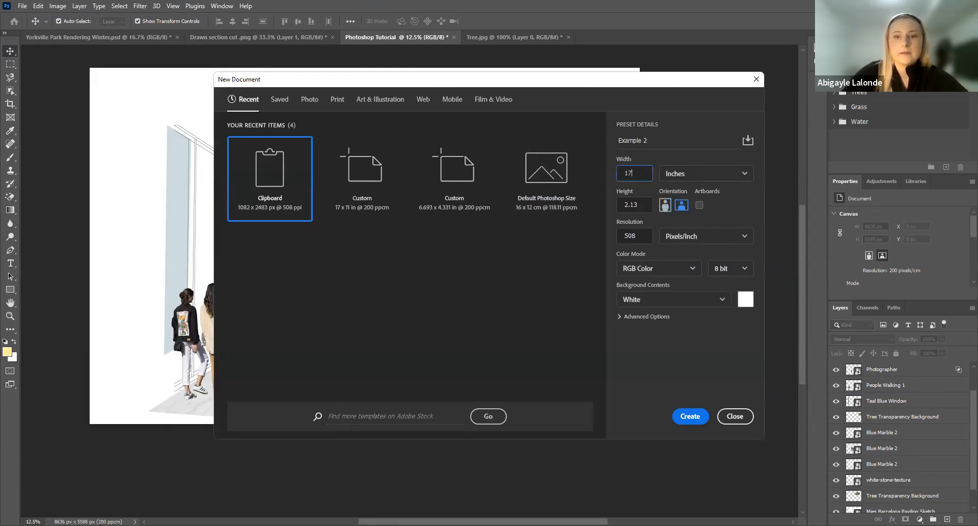
double_click(645, 205)
text(111)
key(BackSpace)
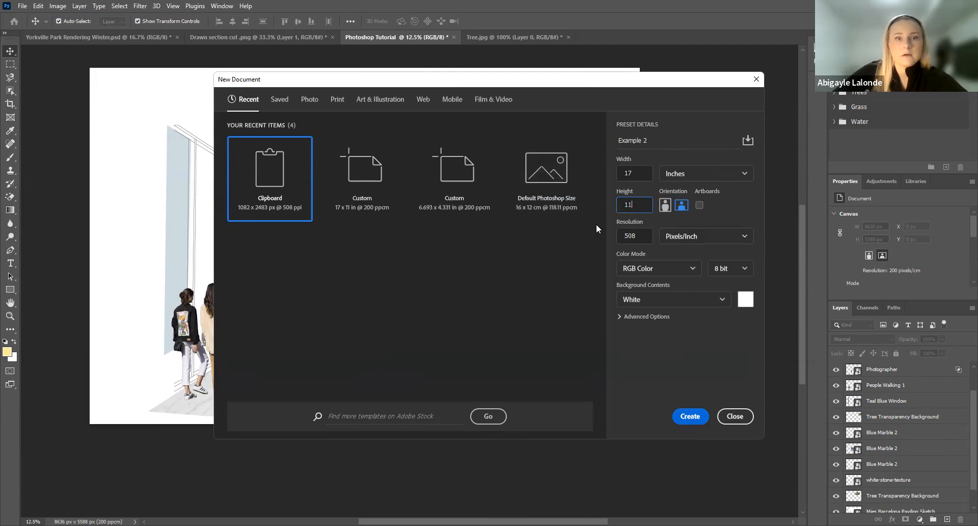
key(Return)
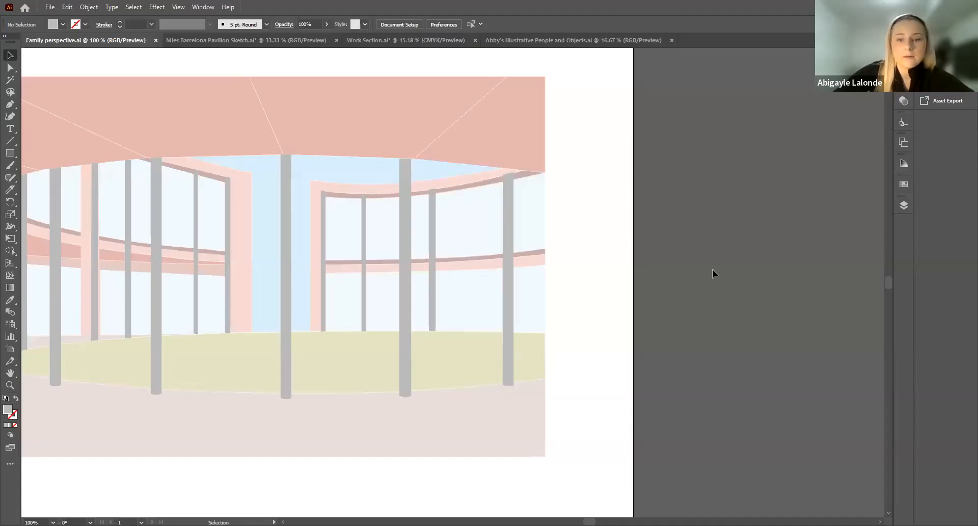
- In Illustrator, try shifting the coloured Live Paint artwork of the family perspective, and undo that move
key(ctrl+minus)
key(ctrl+minus)
key(ctrl+plus)
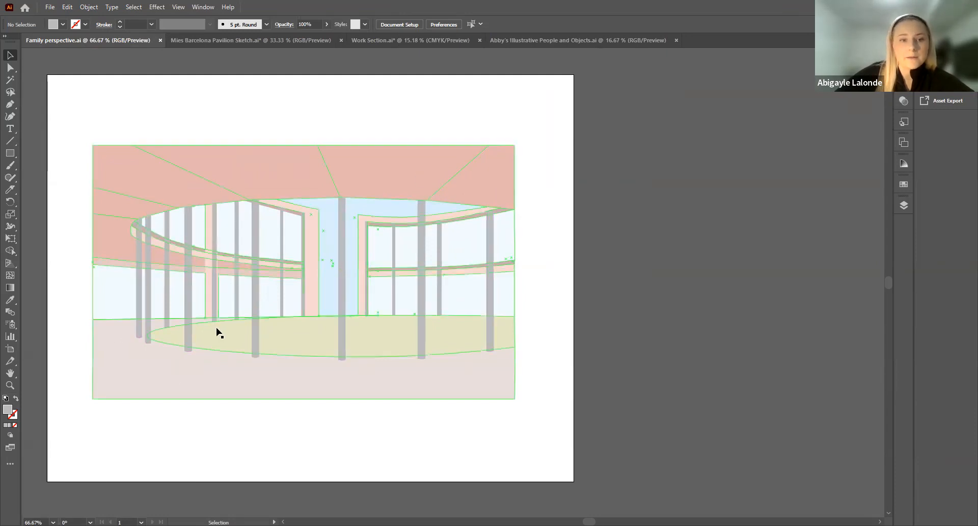
mouse_move(170, 370)
mouse_down()
mouse_move(178, 389)
mouse_move(177, 378)
mouse_up()
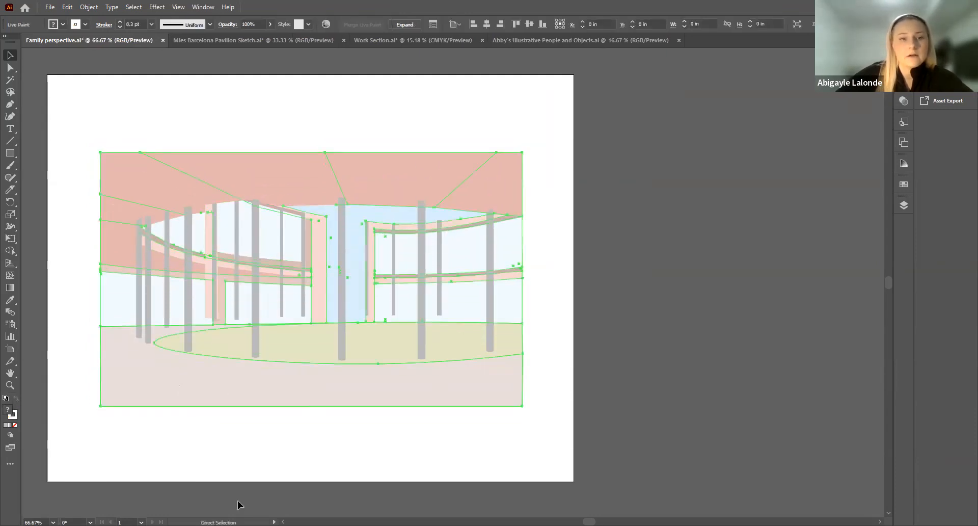
key(ctrl+z)
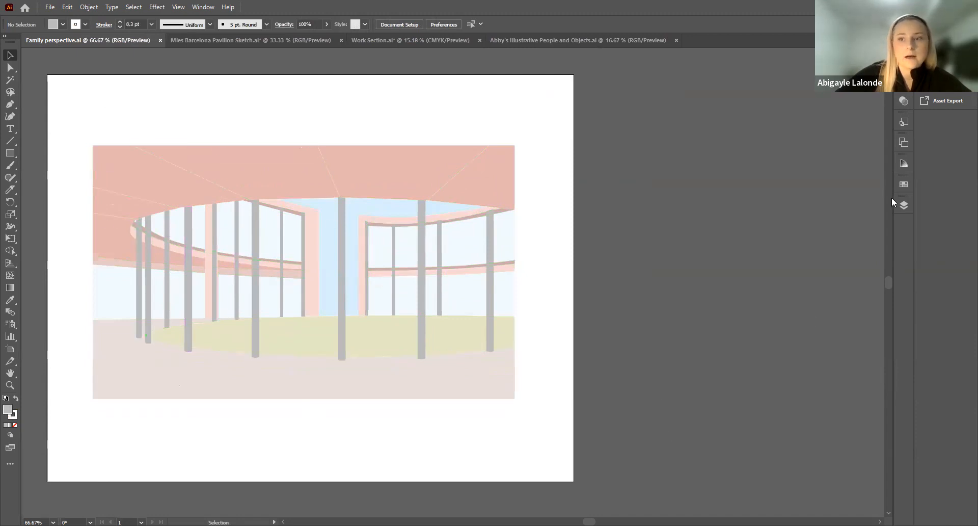
- Select the entire family perspective artwork in Illustrator, including all the grey columns, and copy it
click(904, 206)
click(138, 183)
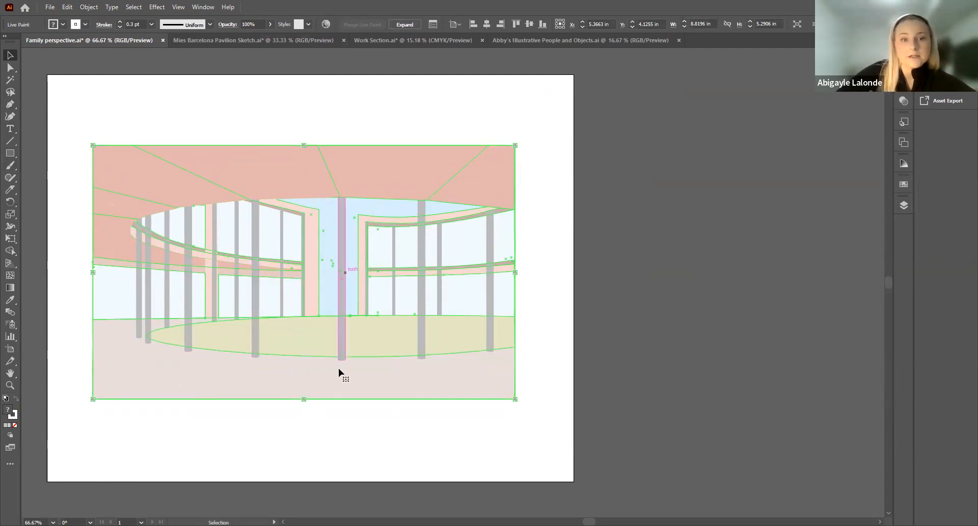
click(355, 434)
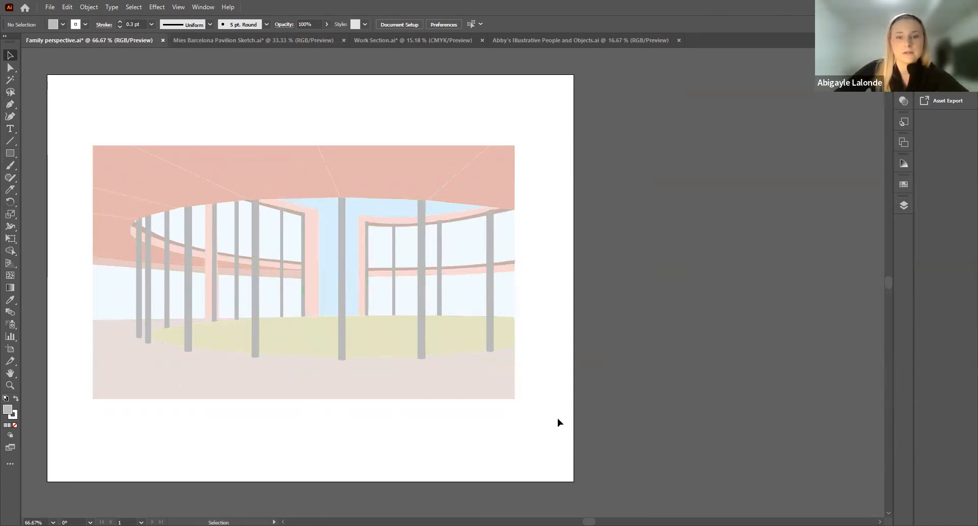
drag(567, 418, 68, 113)
key(ctrl+c)
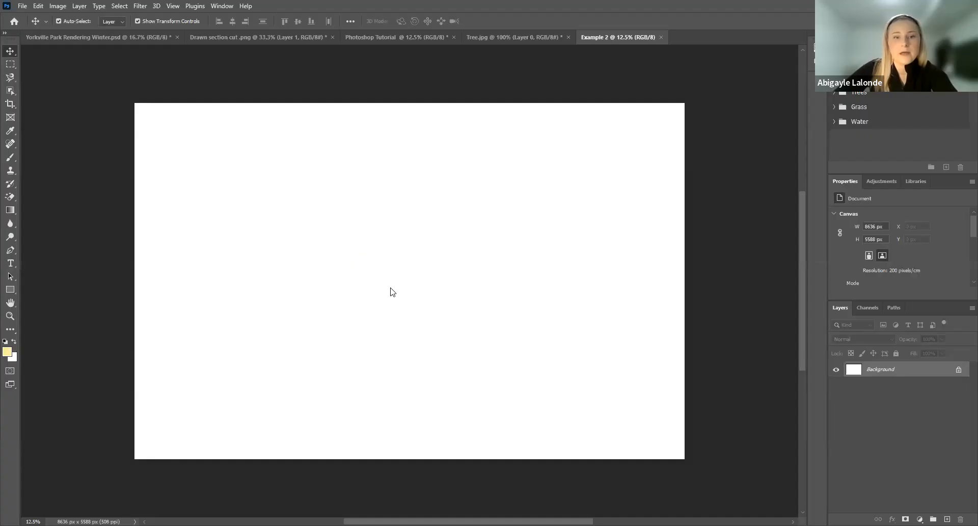
- Switch to Photoshop and paste the copied perspective into the Example 2 document as pixels
scroll(301, 173, down, 1)
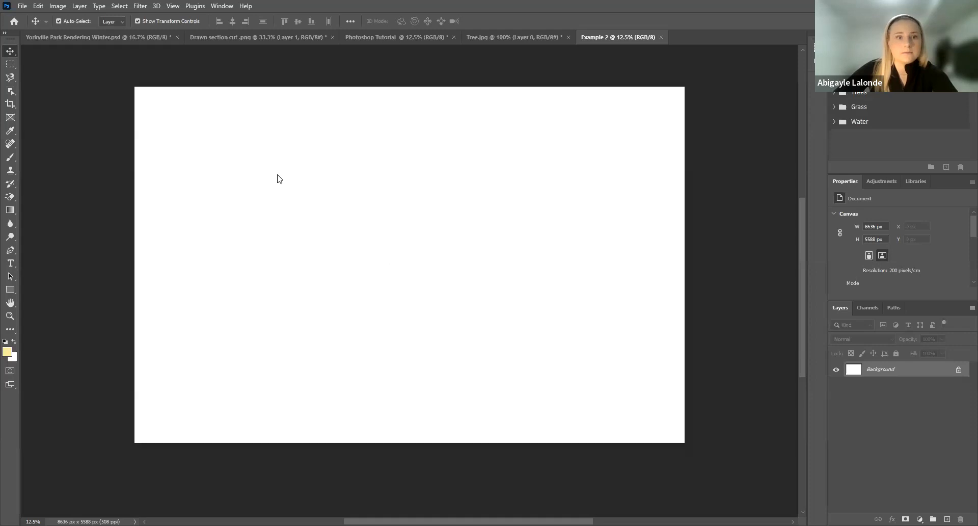
scroll(240, 197, down, 1)
scroll(257, 220, up, 1)
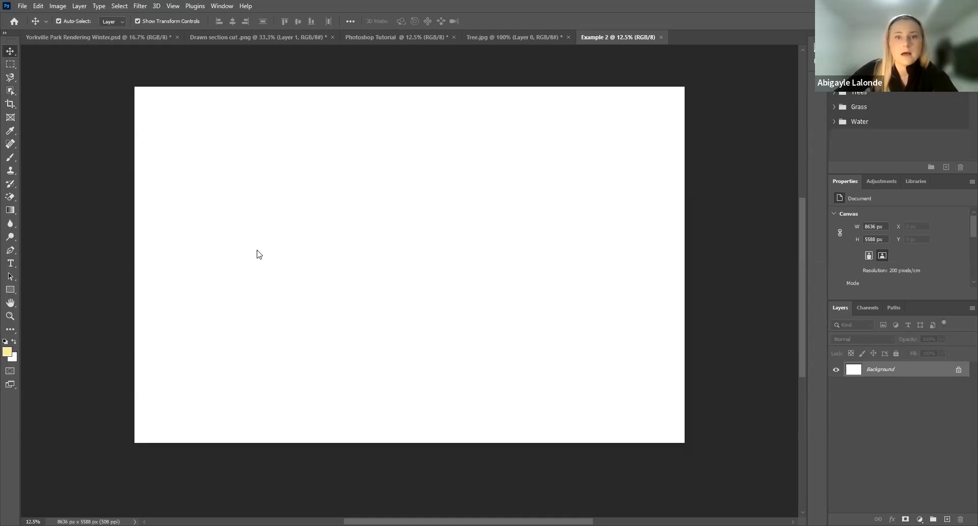
key(ctrl+v)
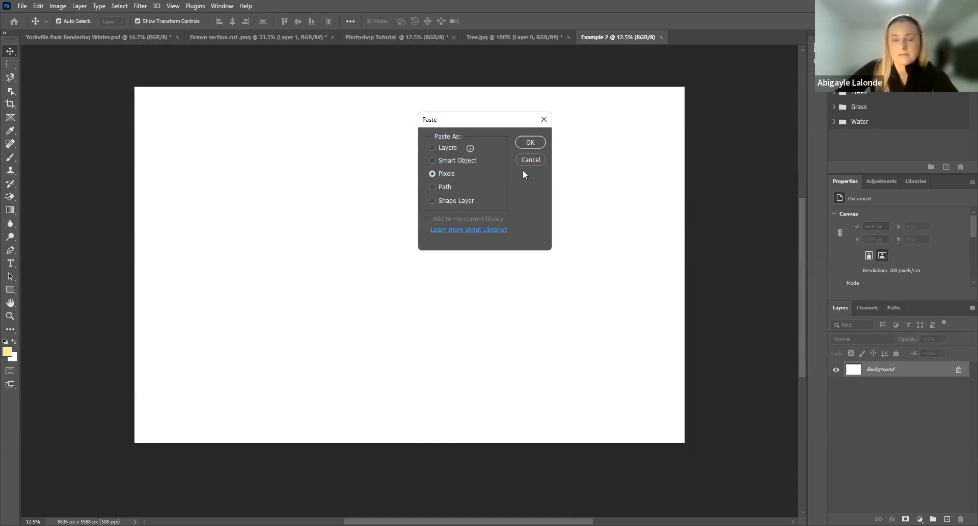
click(530, 143)
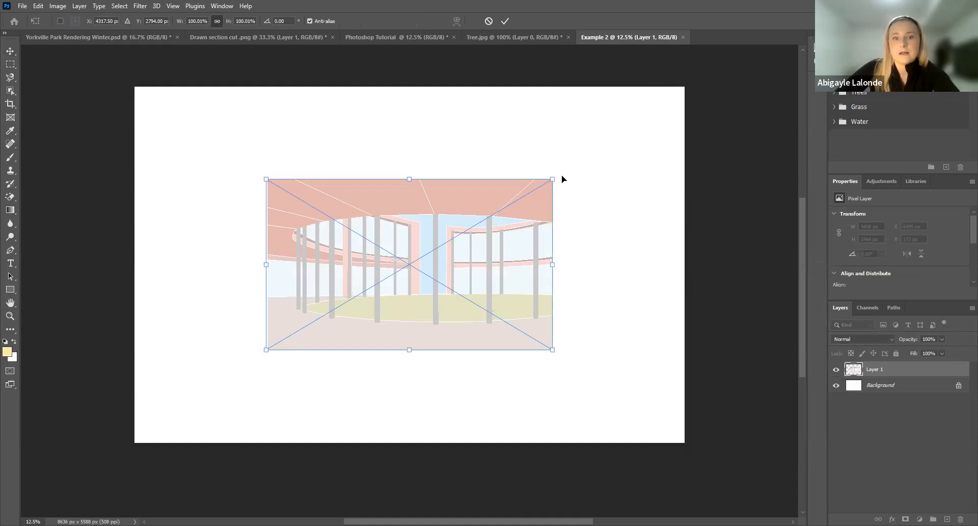
- Enlarge the pasted perspective to 145.95% width and 132.40% height, centred at X 4318 px and Y 2710.25 px, and apply the transform
drag(516, 238, 535, 213)
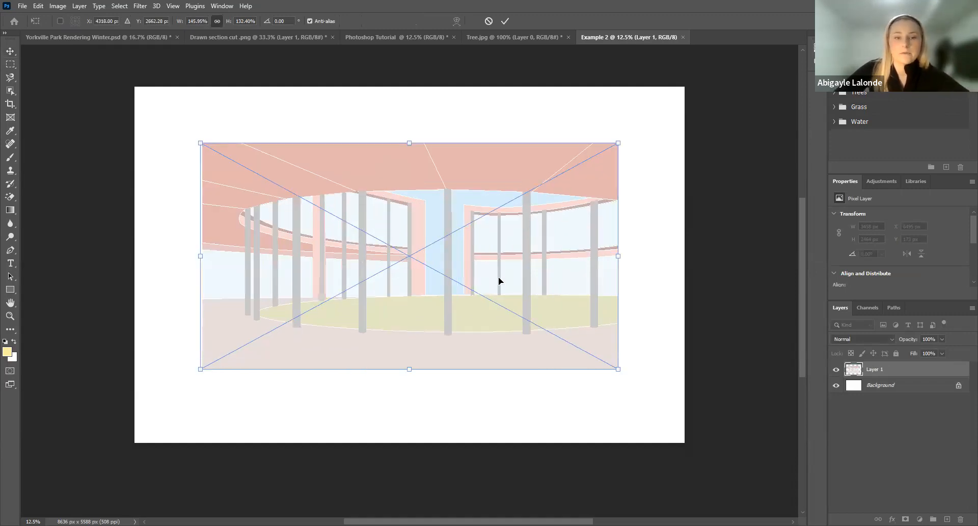
key(Down)
key(Down)
key(Down)
key(Down)
key(Down)
key(Down)
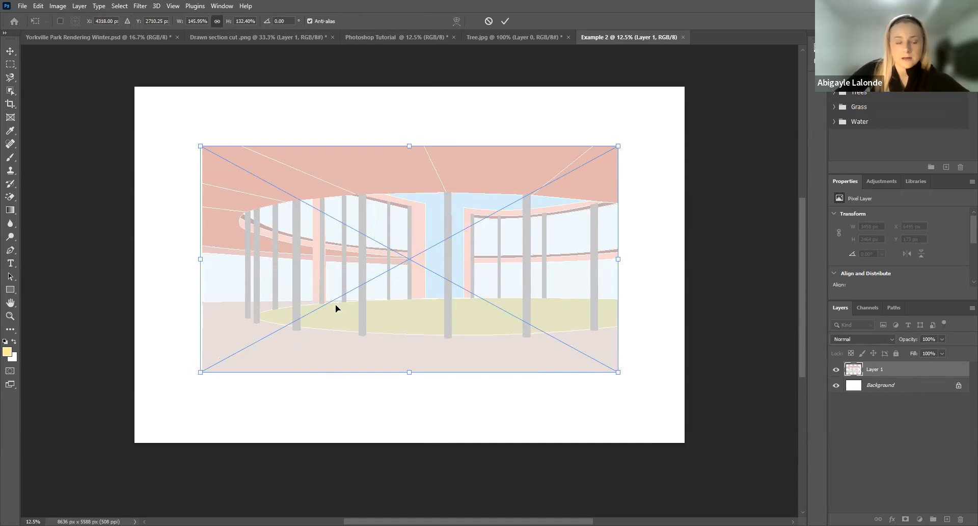
click(505, 21)
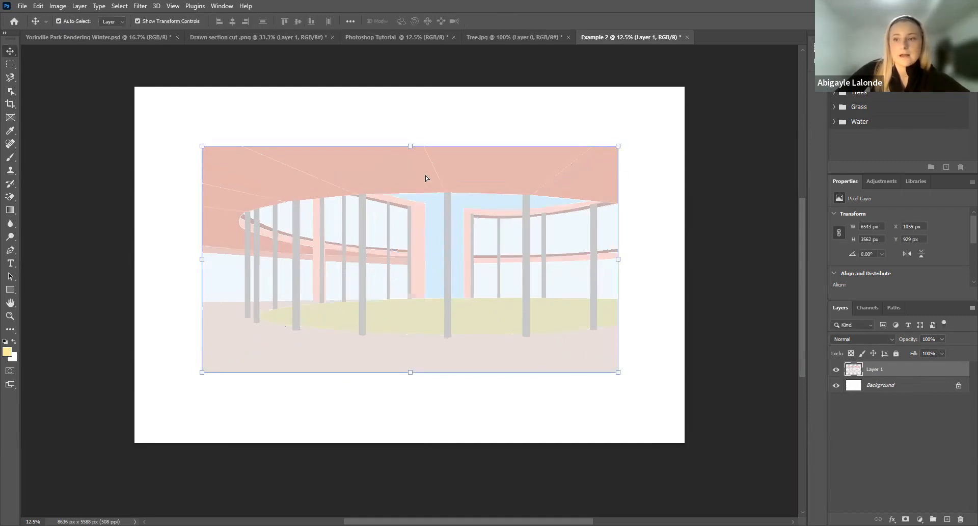
- Reposition the perspective image higher on the canvas at X 1123 px and Y 569 px, and deselect it
key(ctrl+z)
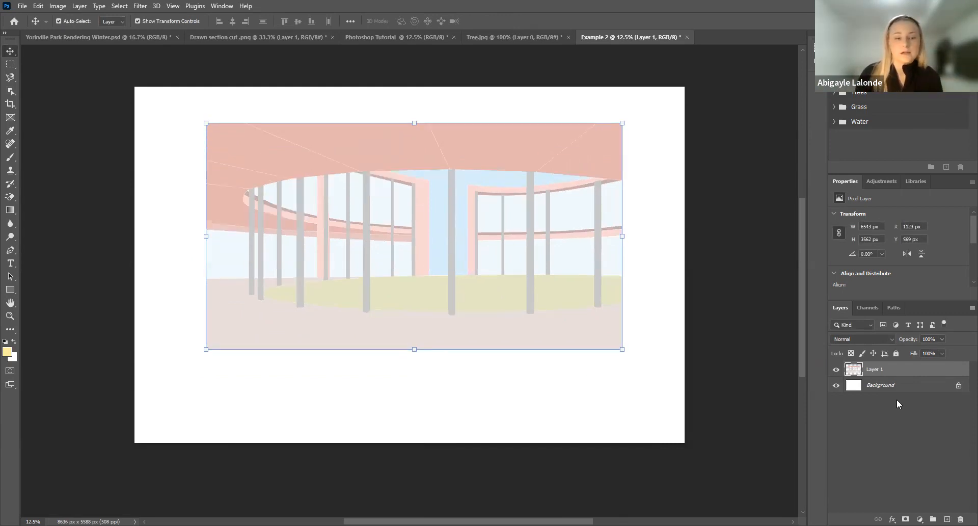
click(400, 280)
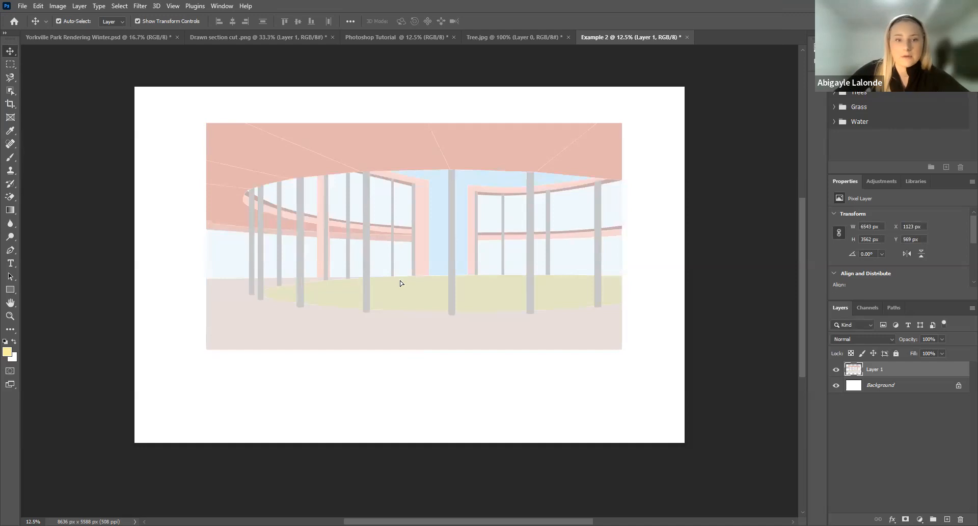
key(ctrl+plus)
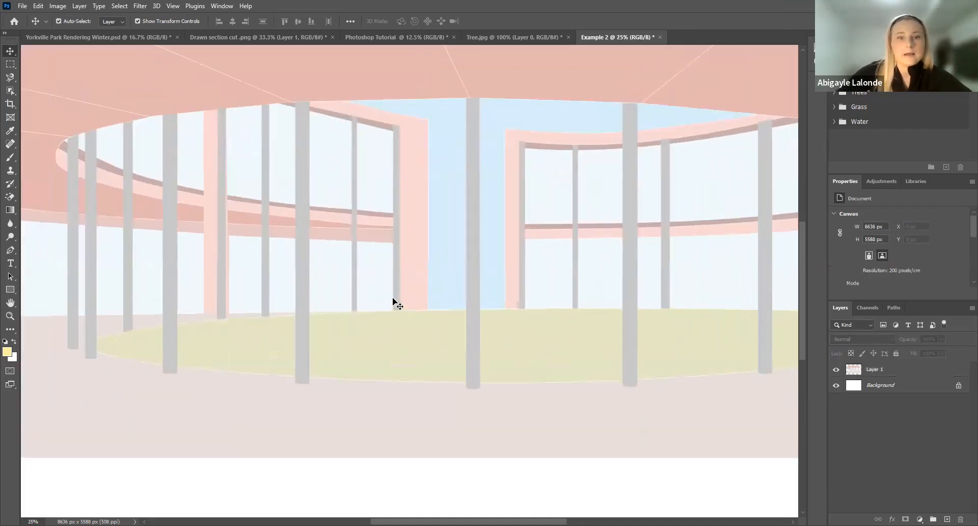
scroll(424, 250, up, 3)
scroll(361, 210, down, 4)
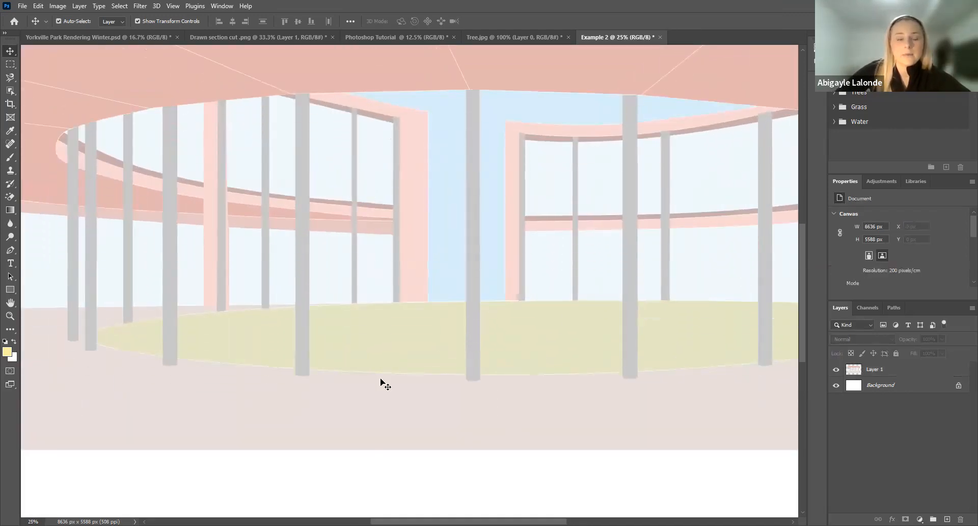
- Enlarge the perspective image to 6879 x 3970 px at X 879 px and Y 809 px, apply the transform, and add an empty layer
key(ctrl+minus)
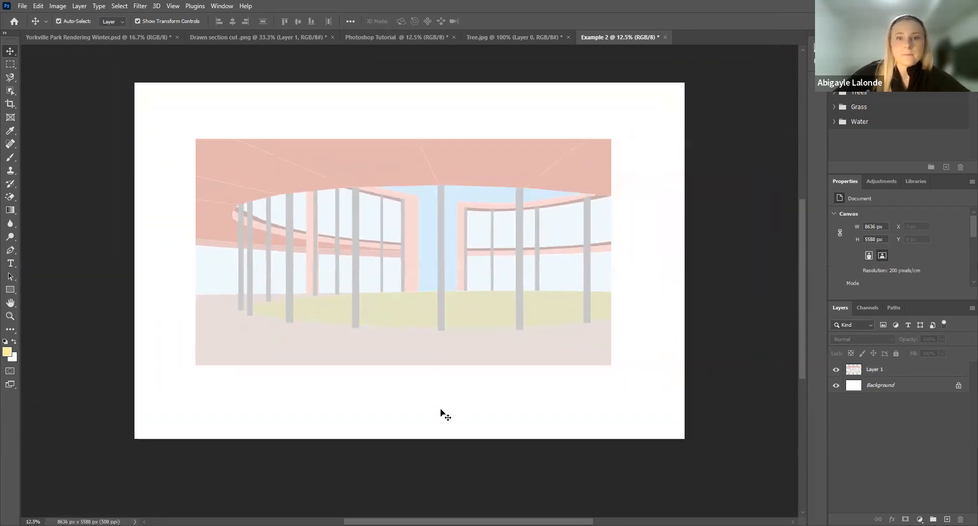
click(466, 303)
drag(612, 365, 629, 386)
click(505, 21)
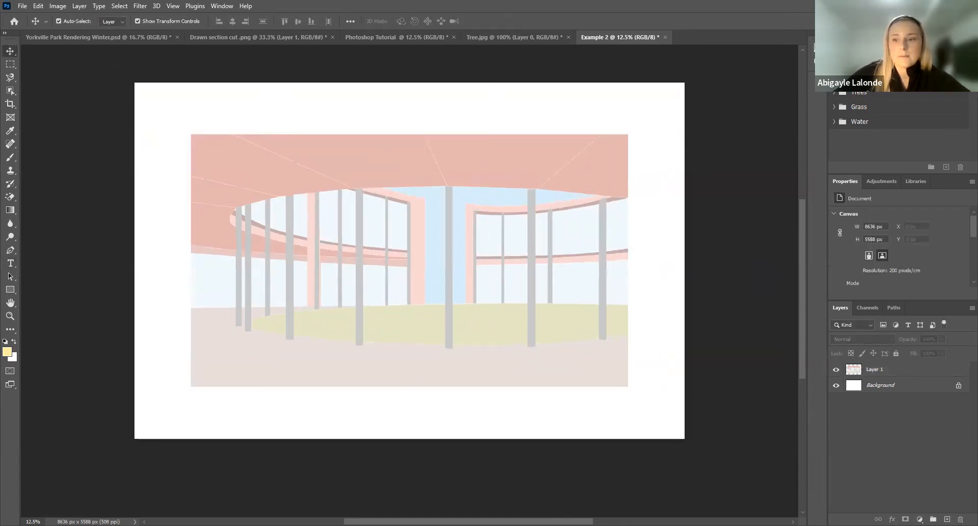
key(ctrl+alt+shift+n)
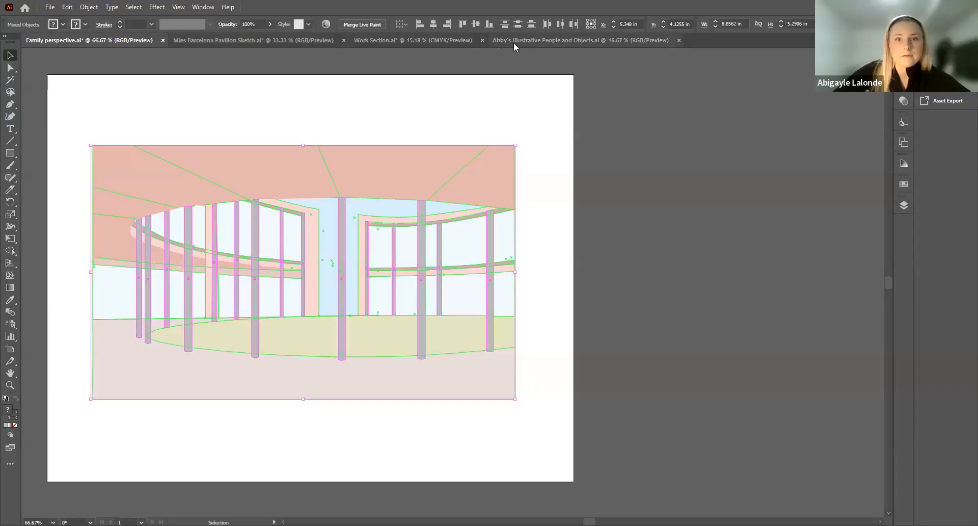
- Switch to the illustrative people and objects document in Illustrator and survey its whole collection of figures, trees and furniture
click(580, 41)
key(ctrl+minus)
key(ctrl+minus)
key(ctrl+minus)
key(ctrl+minus)
key(ctrl+plus)
key(ctrl+plus)
key(ctrl+plus)
key(ctrl+plus)
key(ctrl+minus)
key(ctrl+minus)
key(v)
click(692, 381)
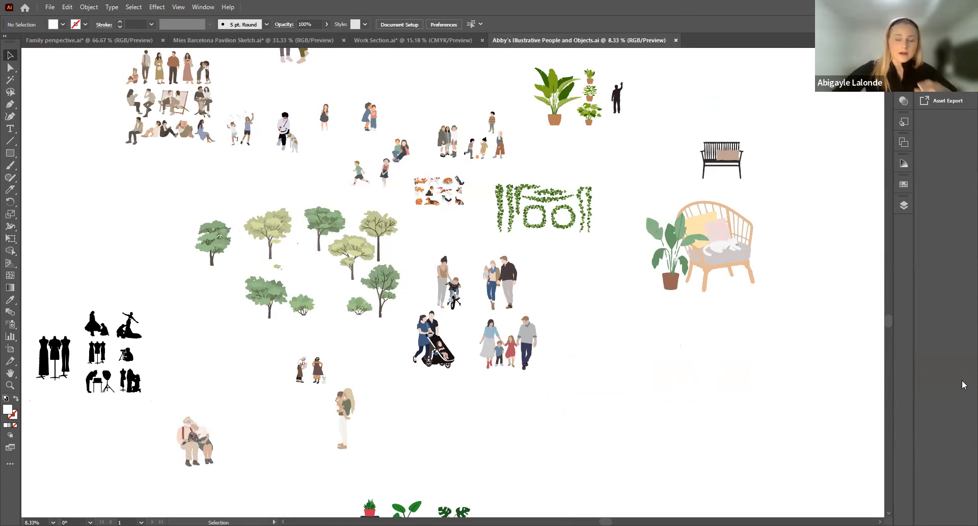
- Examine the library's individual families, children, animals, ivy, potted plants and trees for collage elements
scroll(648, 312, up, 5)
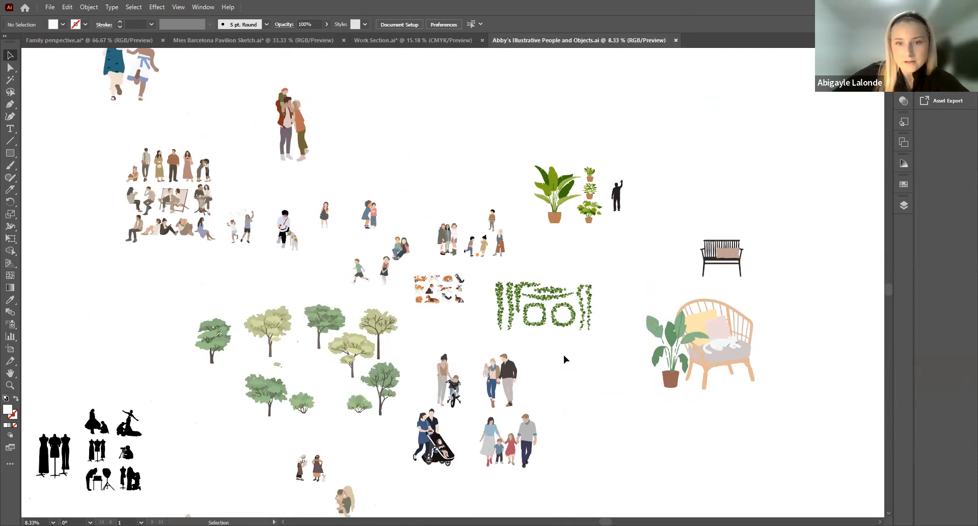
key(ctrl+plus)
key(ctrl+plus)
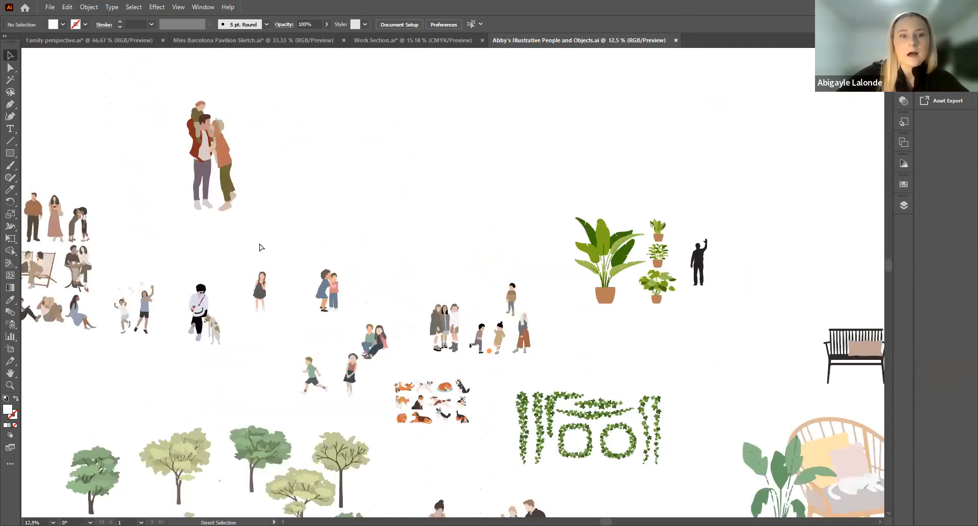
scroll(280, 289, up, 2)
scroll(372, 188, down, 2)
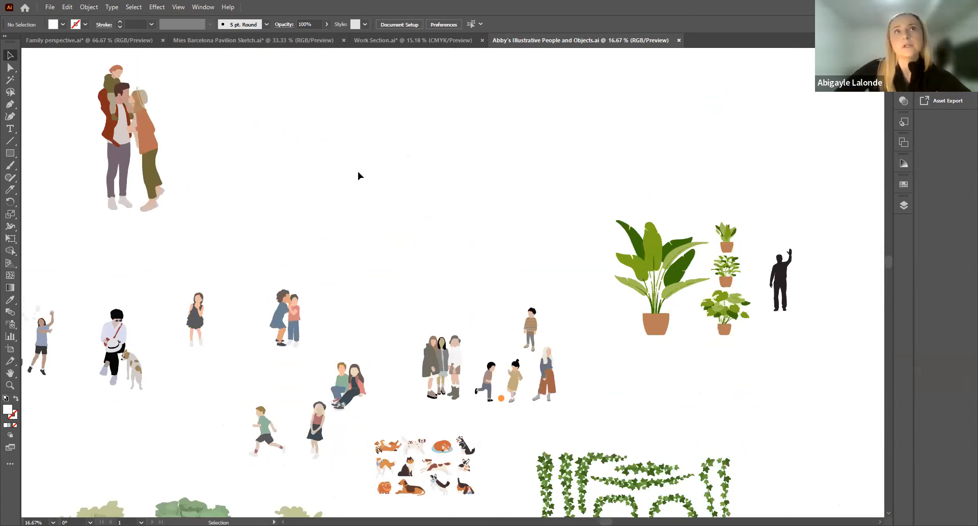
click(89, 7)
click(357, 269)
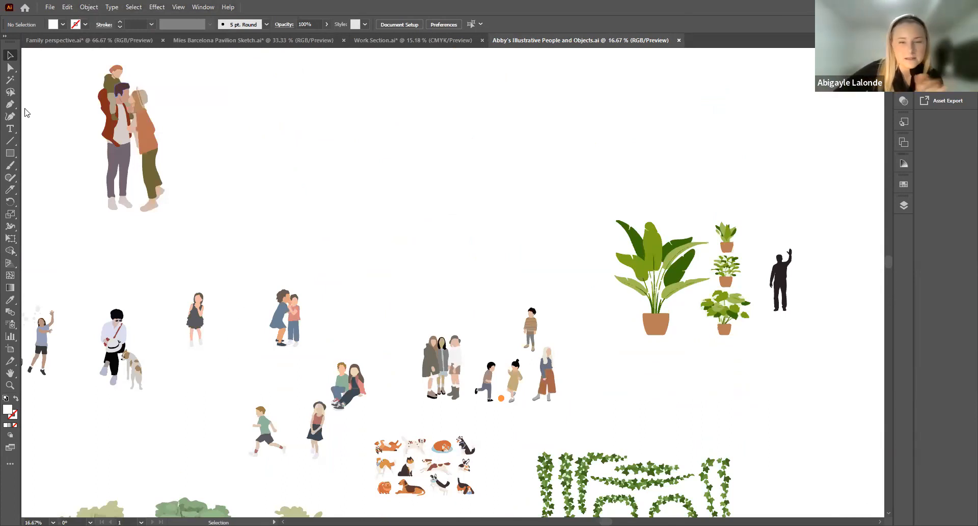
scroll(90, 276, down, 4)
scroll(407, 321, down, 5)
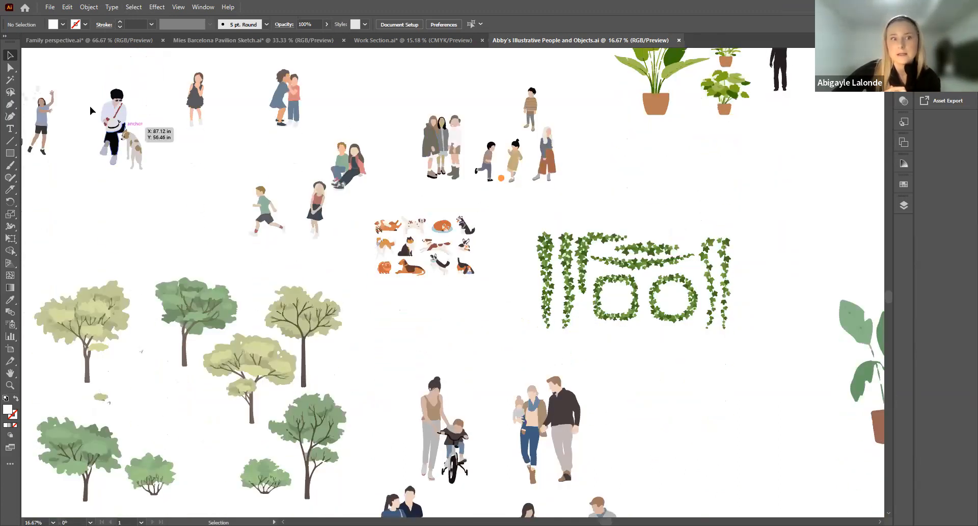
scroll(256, 279, down, 1)
scroll(255, 278, down, 6)
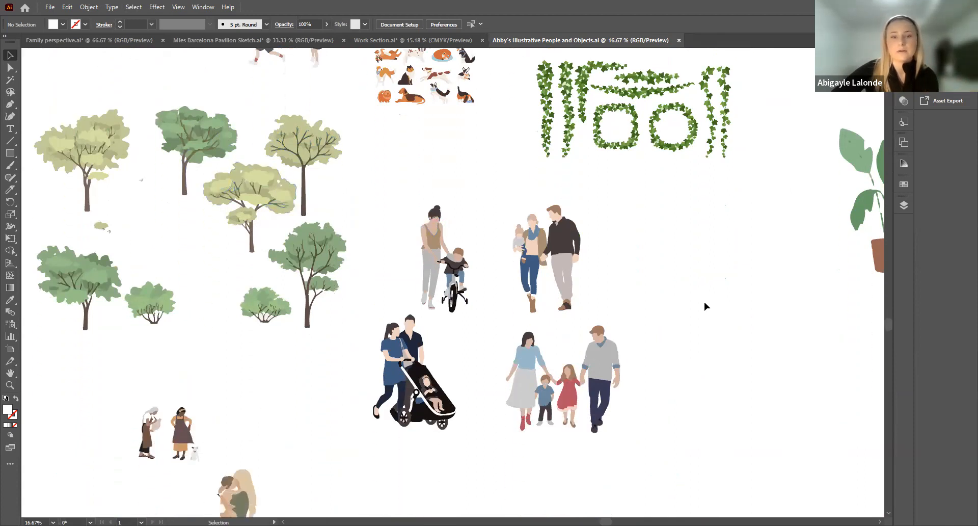
scroll(494, 291, down, 4)
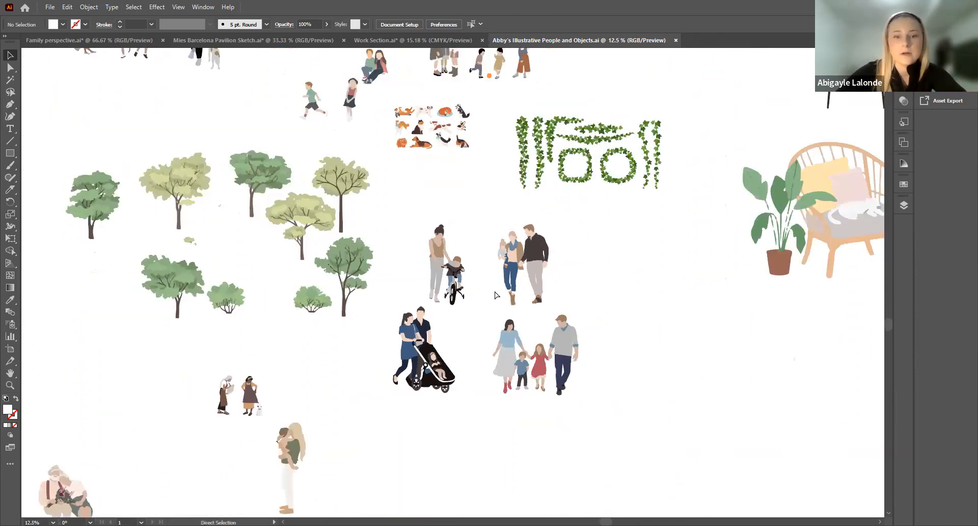
scroll(495, 295, up, 3)
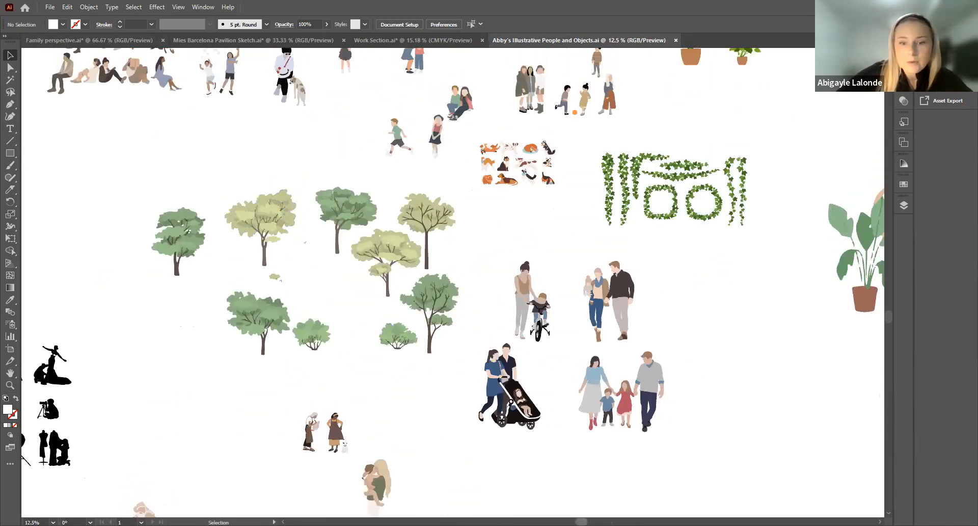
scroll(380, 258, left, 3)
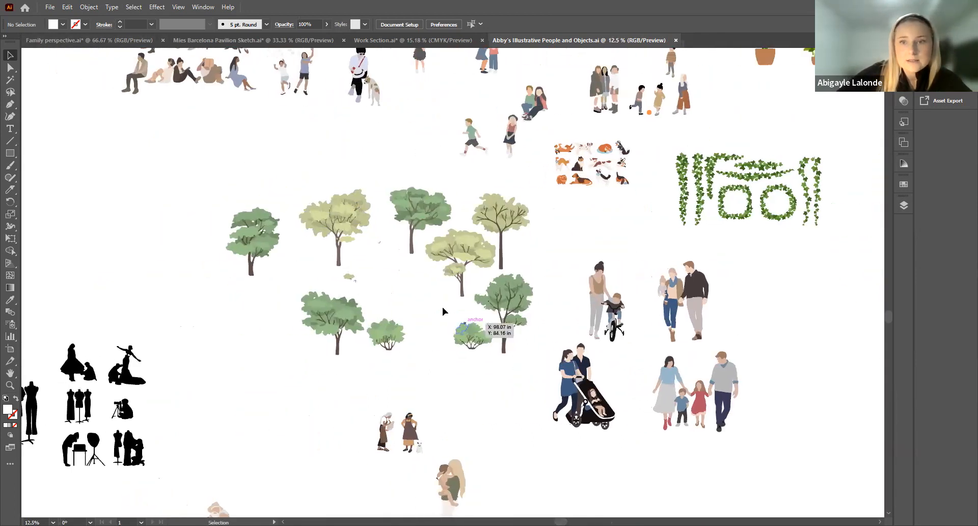
- Copy the yellow-green tree from the upper row and paste it as pixels into the Photoshop Example 2 document above the perspective layer
drag(377, 264, 290, 166)
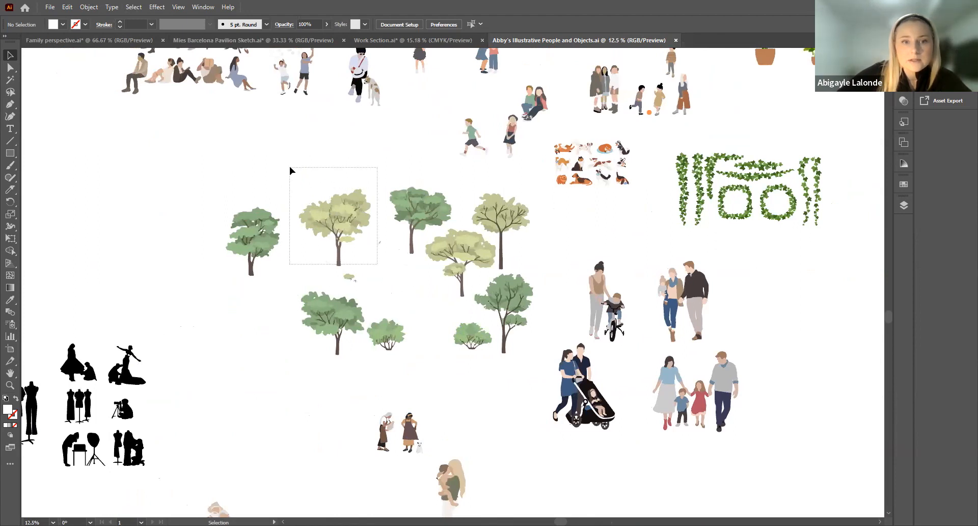
key(a)
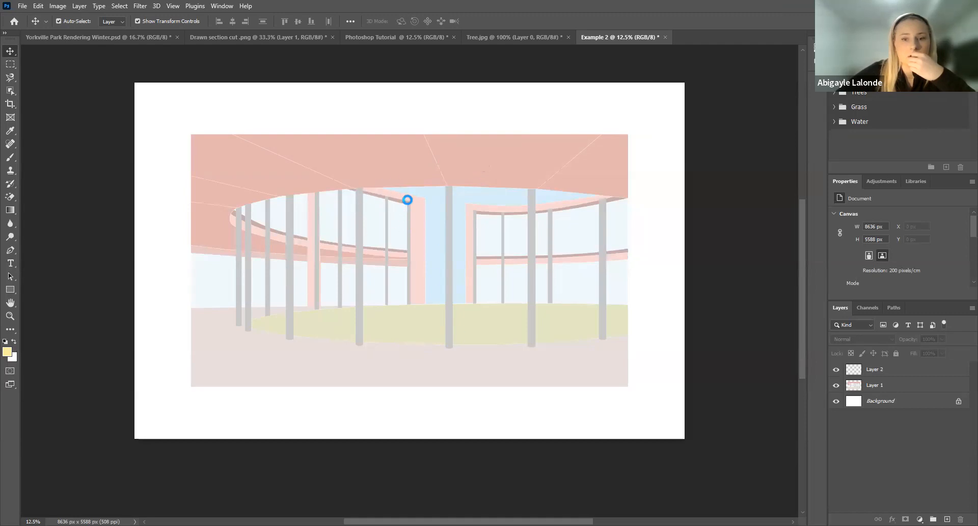
click(404, 225)
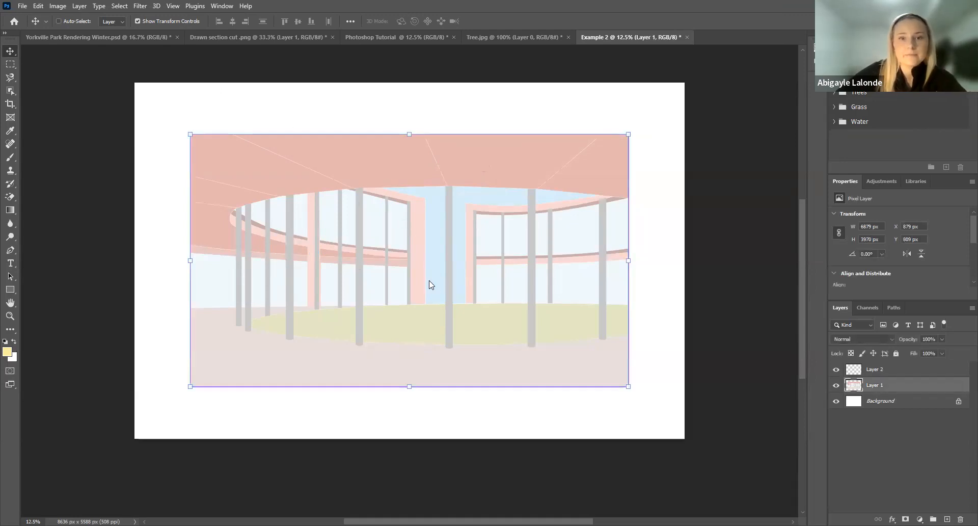
key(ctrl+v)
click(538, 141)
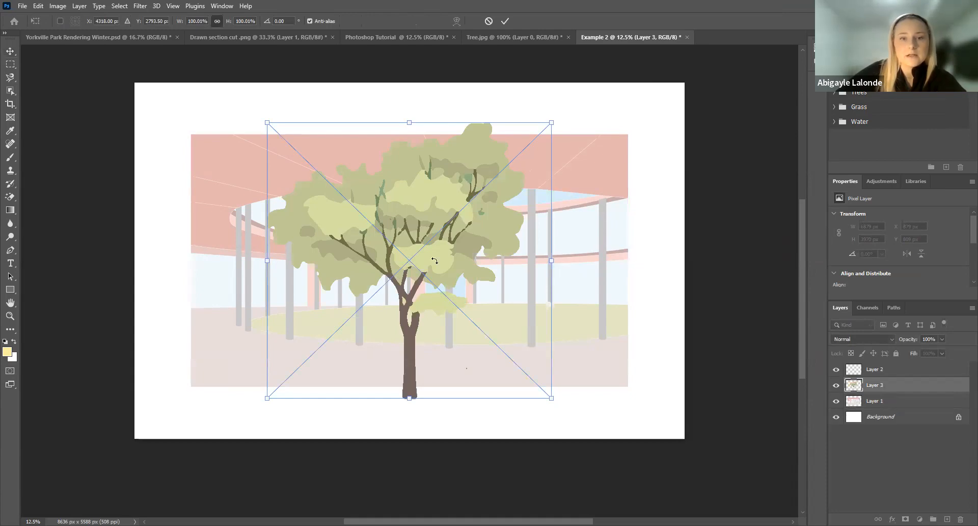
- Scale the pasted tree to 33.52%, centre it at X 4318 px and Y 3073.62 px on the lawn, and apply the transform
drag(461, 213, 456, 228)
key(ctrl+minus)
key(ctrl+plus)
key(ctrl+plus)
key(ctrl+plus)
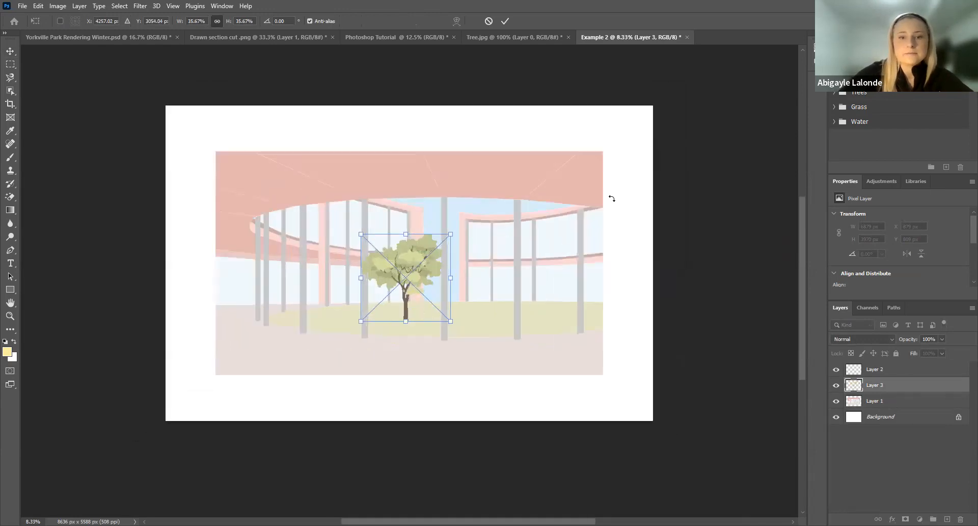
key(ctrl+plus)
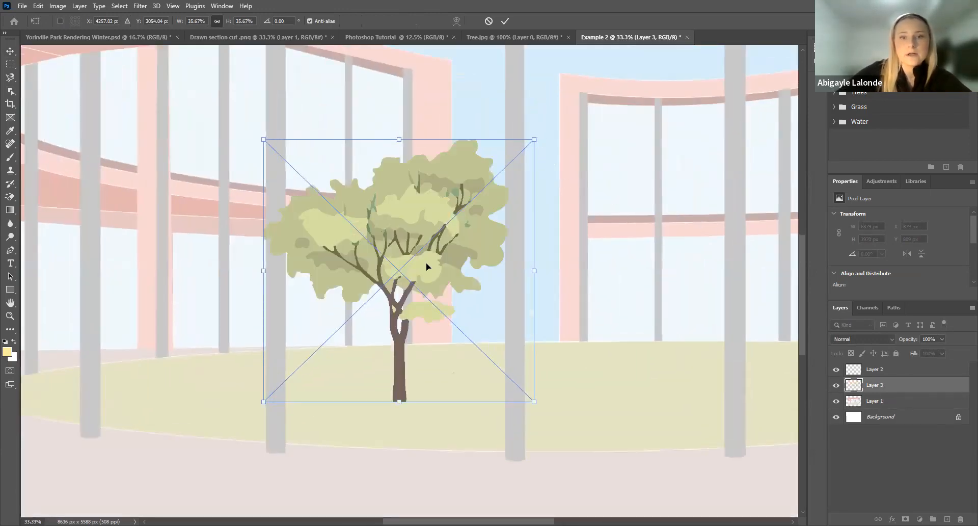
drag(426, 263, 444, 258)
drag(552, 135, 536, 150)
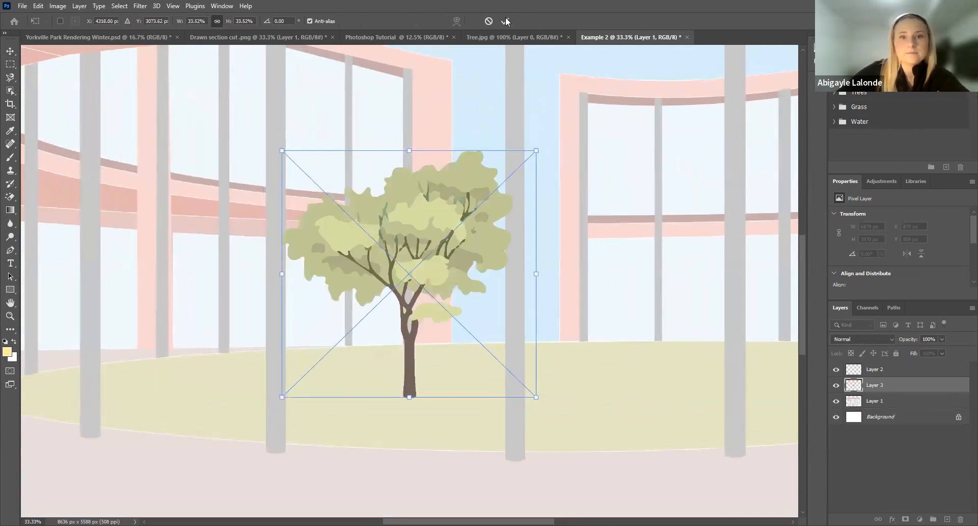
key(Return)
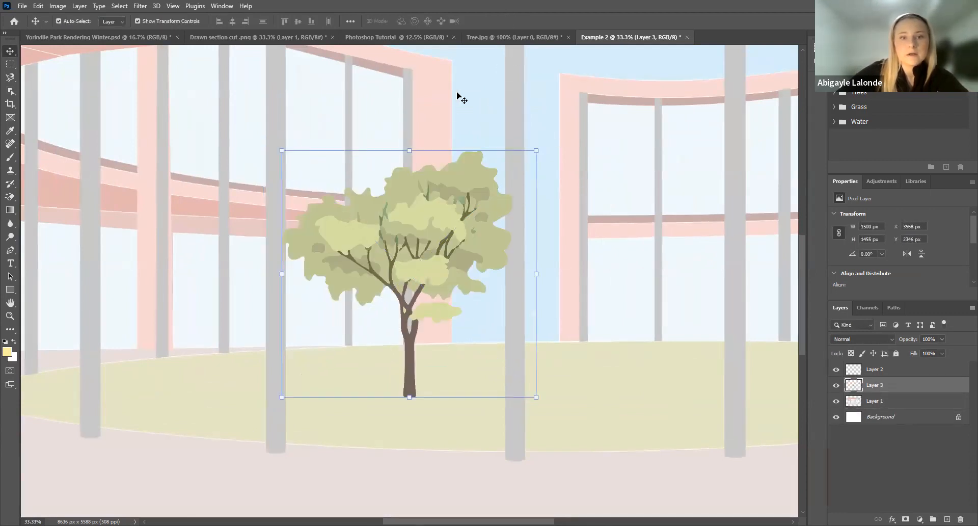
click(504, 244)
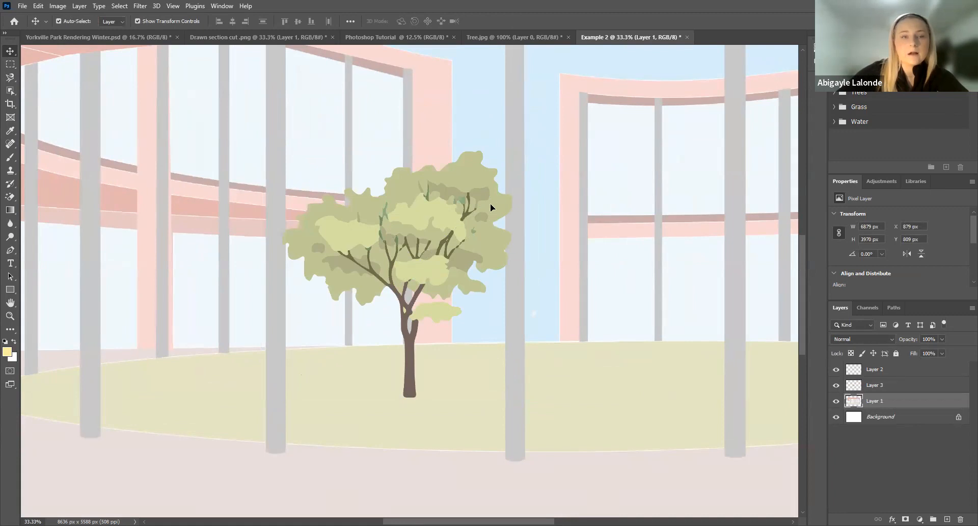
key(e)
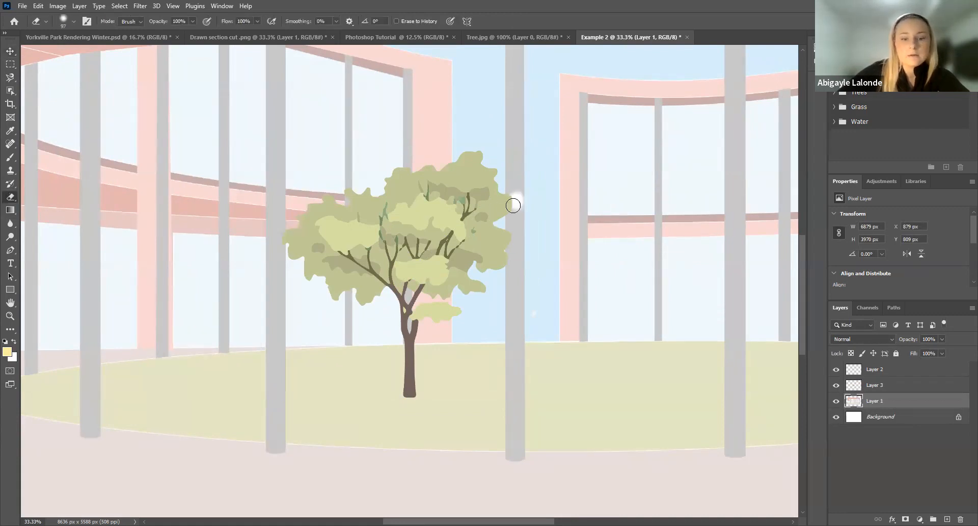
click(893, 371)
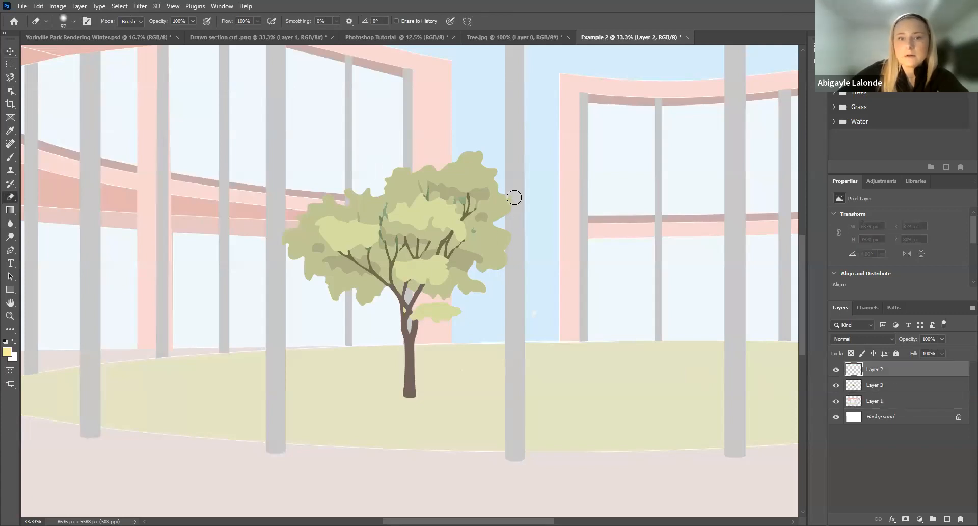
- Erase the tree foliage that overlaps the grey columns on both sides of the crown, working on the tree's own layer
click(10, 51)
click(448, 273)
key(e)
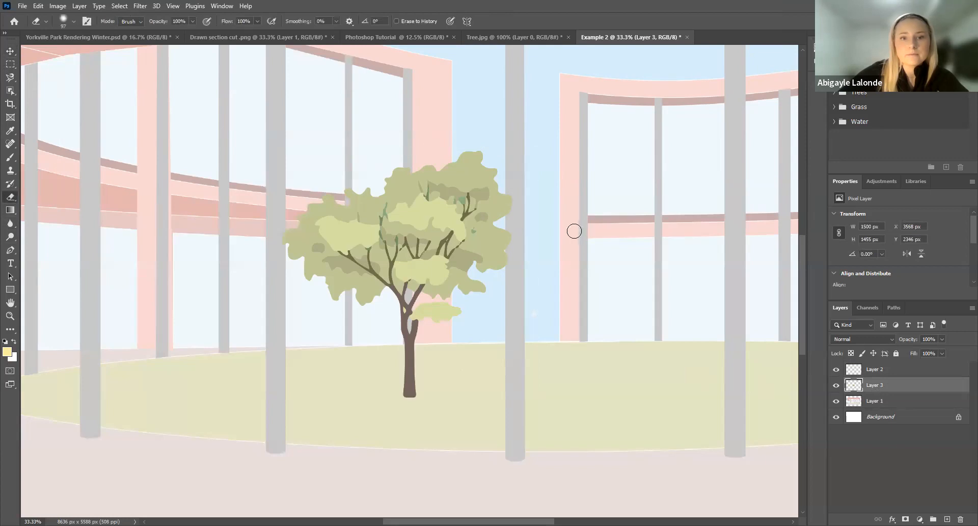
drag(516, 204, 516, 267)
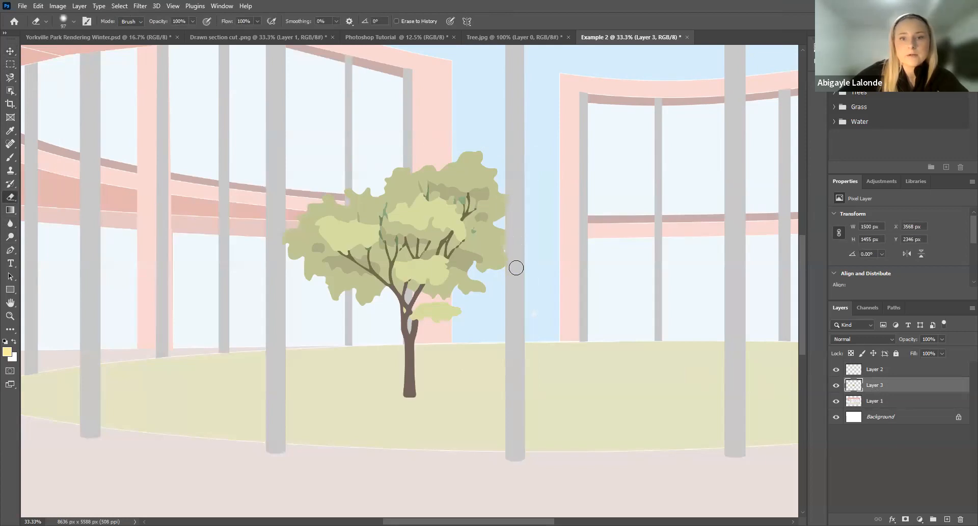
drag(279, 241, 279, 234)
key(v)
click(636, 225)
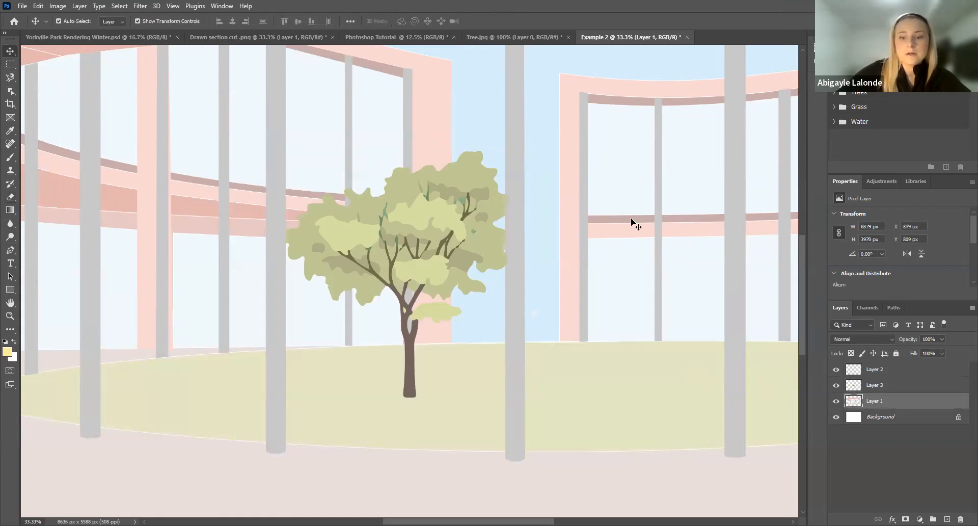
- Place the wicker chair with plant at 1889 x 1468 px over the perspective's lower-left corner, and the two playing children below the tree
key(ctrl+minus)
key(ctrl+minus)
key(ctrl+minus)
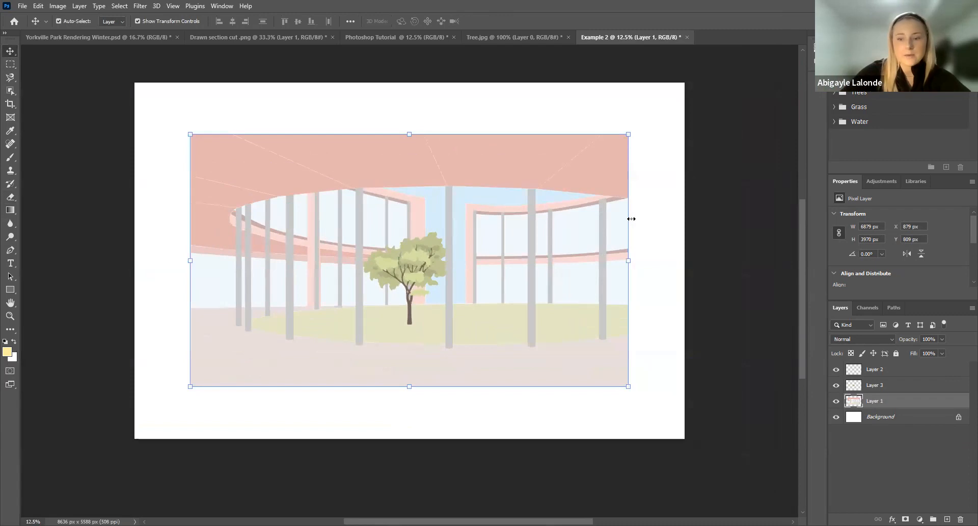
key(ctrl+plus)
key(ctrl+plus)
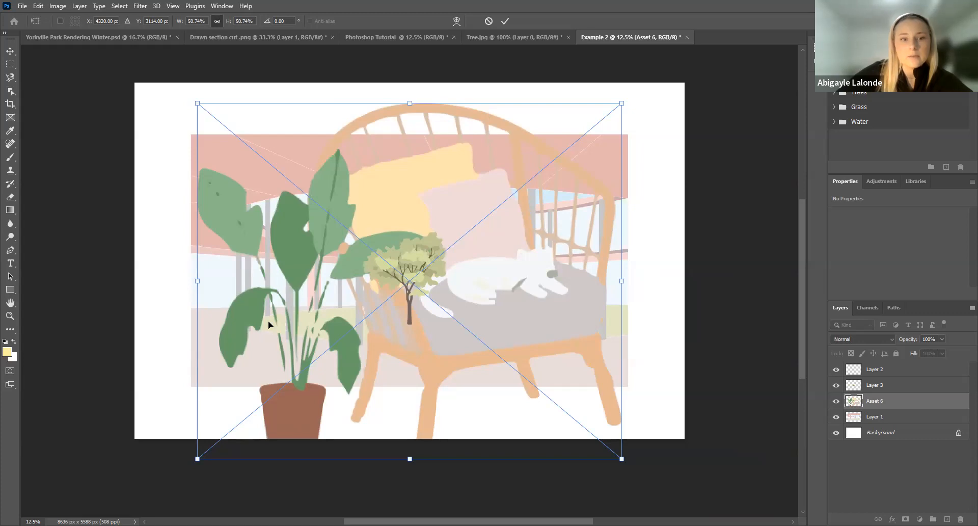
drag(243, 378, 193, 327)
key(Return)
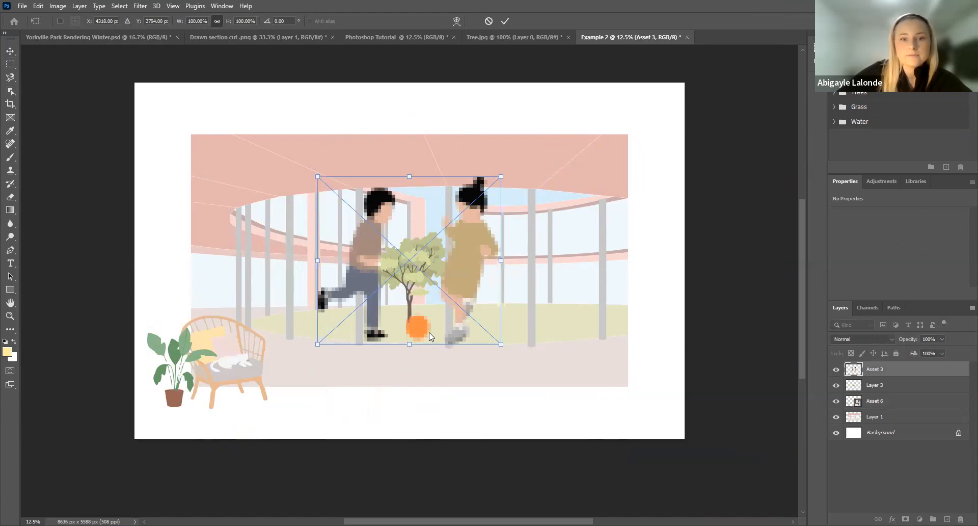
click(505, 21)
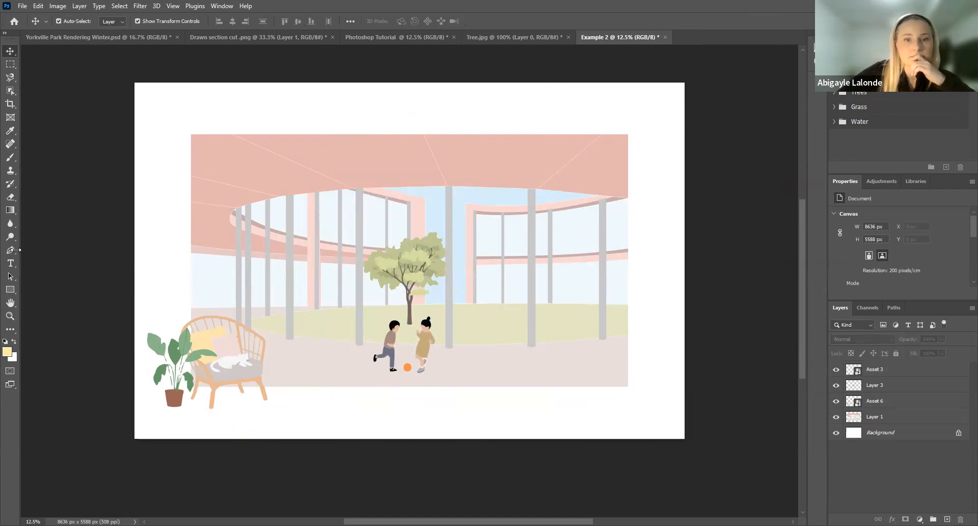
- Place the woman holding a child, scale her to 19.22% centred at X 2813.66 px and Y 3845.95 px, and apply the transform
drag(15, 250, 479, 80)
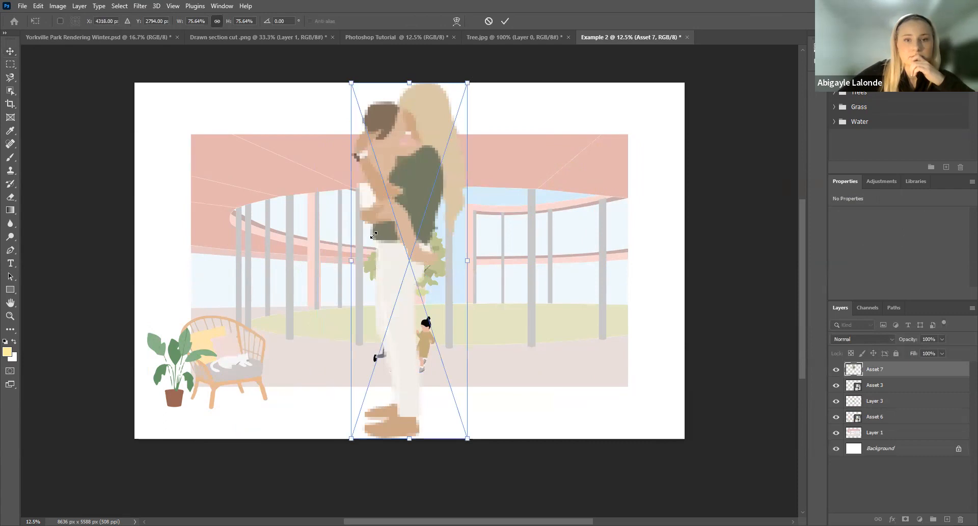
drag(316, 274, 346, 222)
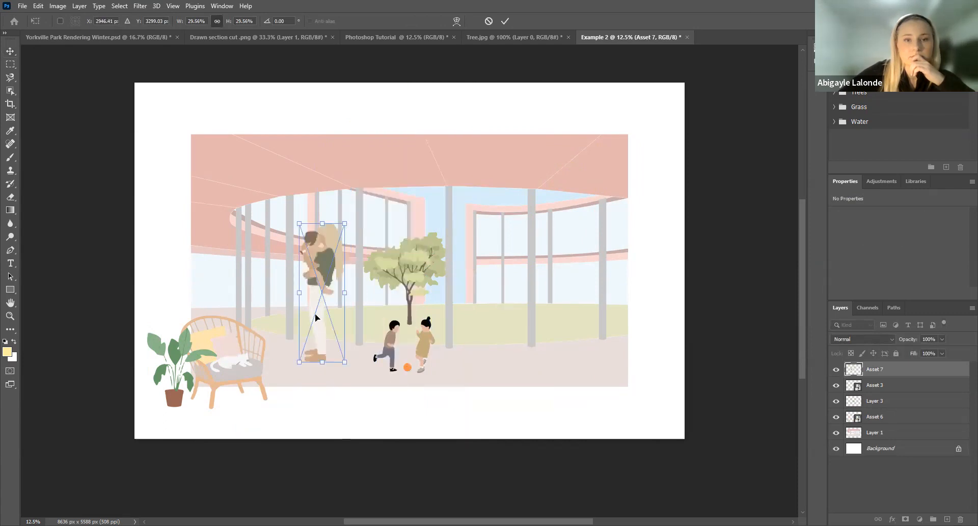
drag(345, 223, 328, 272)
drag(314, 316, 315, 328)
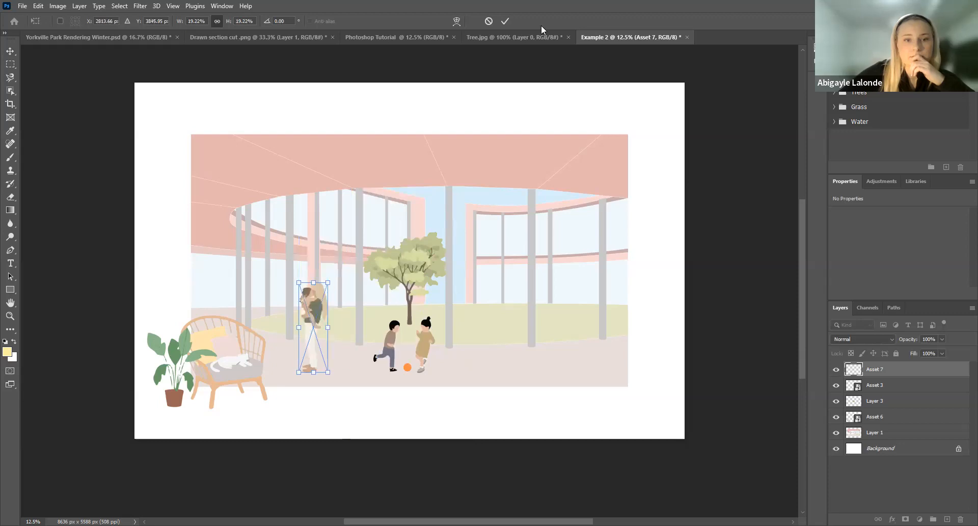
click(506, 21)
- Scale the wicker chair with plant down to 1747 x 1358 px, keeping its lower-left corner fixed, and apply the transform
click(251, 360)
key(ctrl+t)
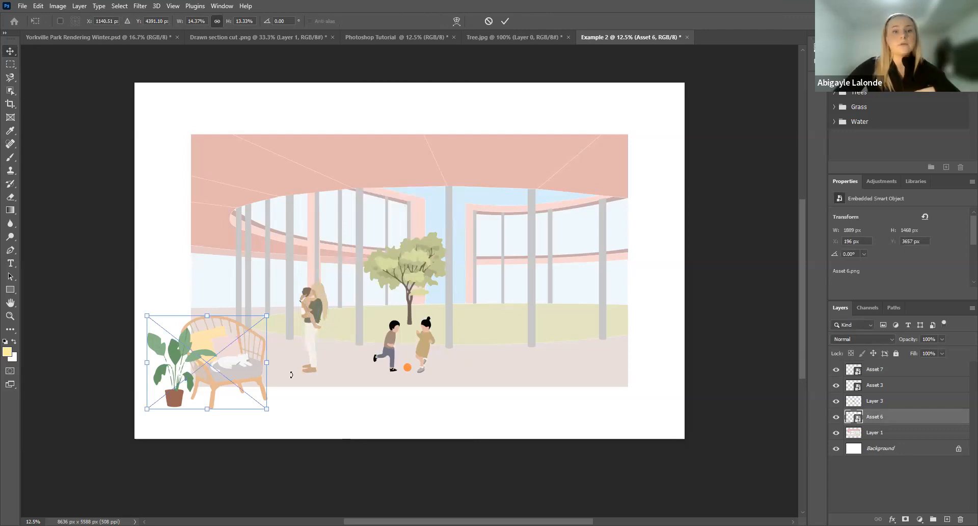
drag(267, 315, 258, 322)
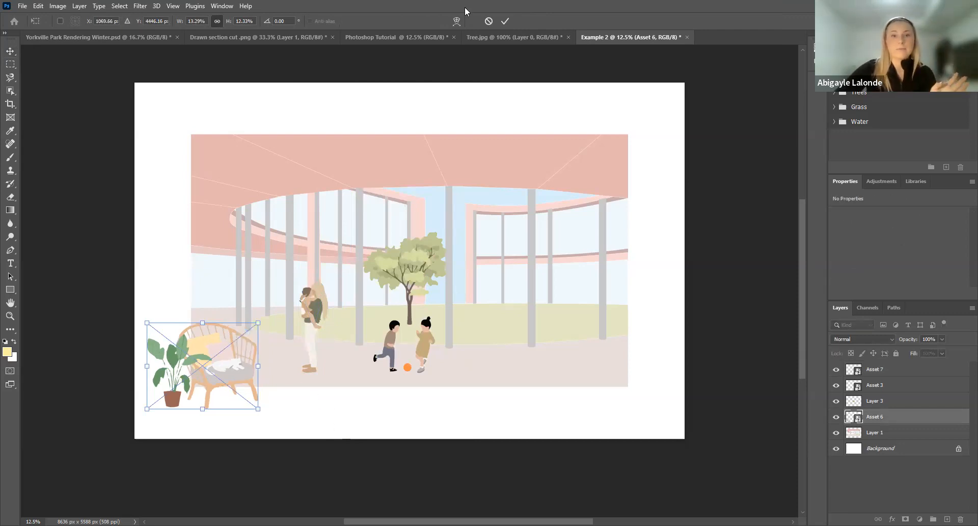
click(505, 21)
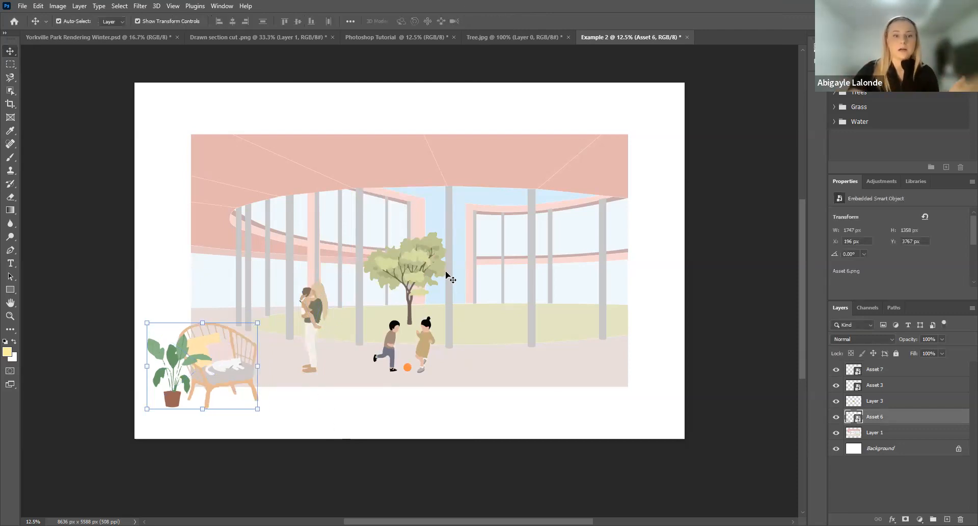
click(515, 425)
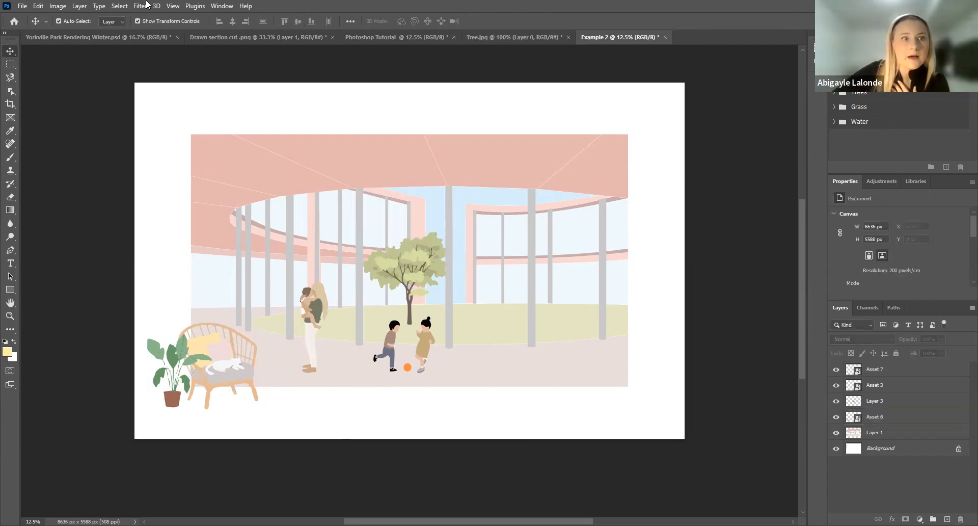
- Examine the finished reference image Family perspective FINAL.png, close it, and switch to the Yorkville Park Rendering Winter.psd document
click(22, 6)
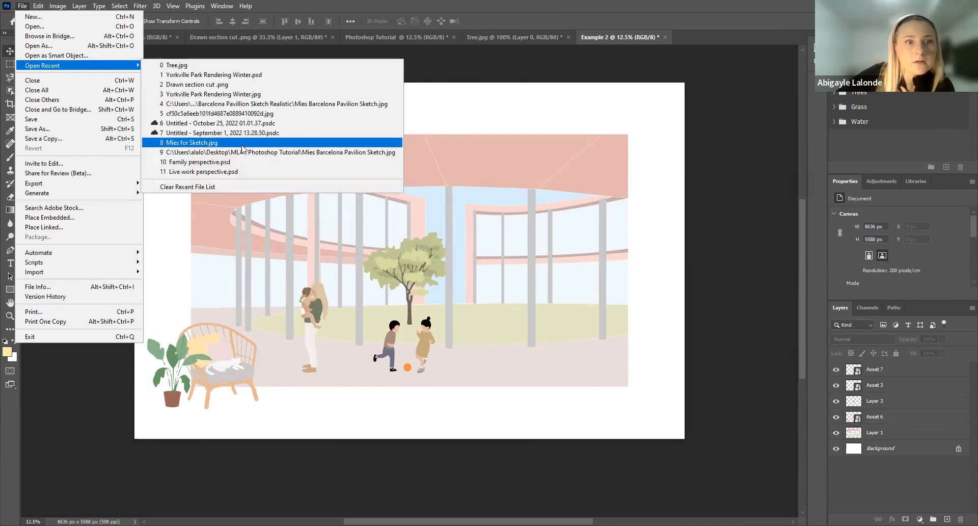
click(537, 86)
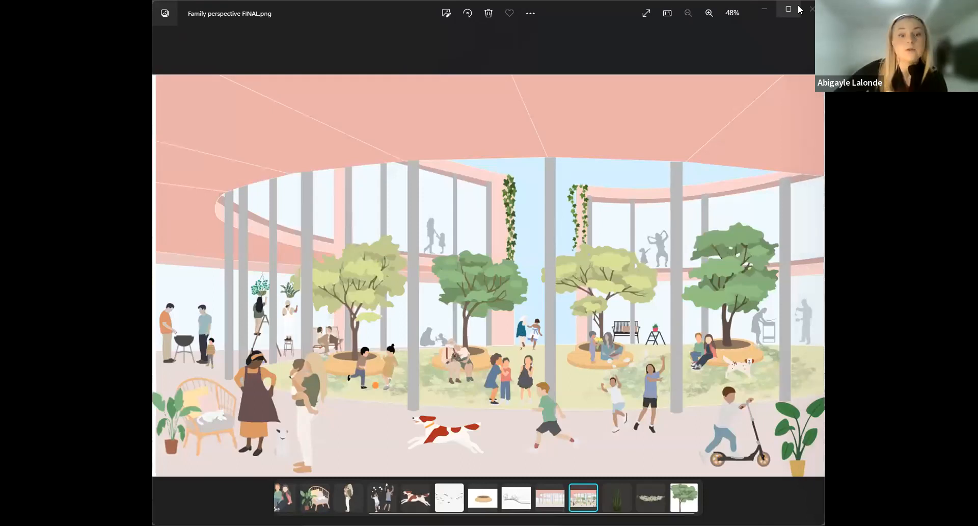
click(798, 9)
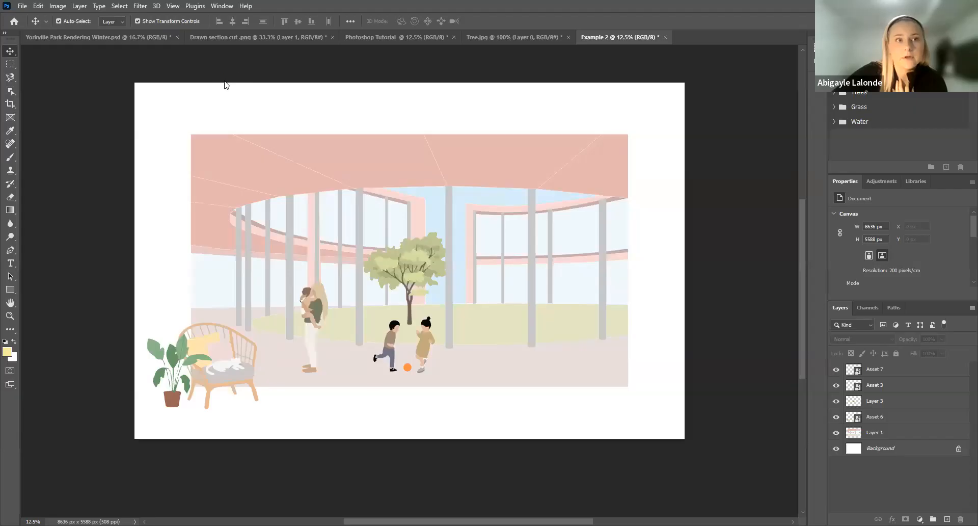
key(ctrl+Tab)
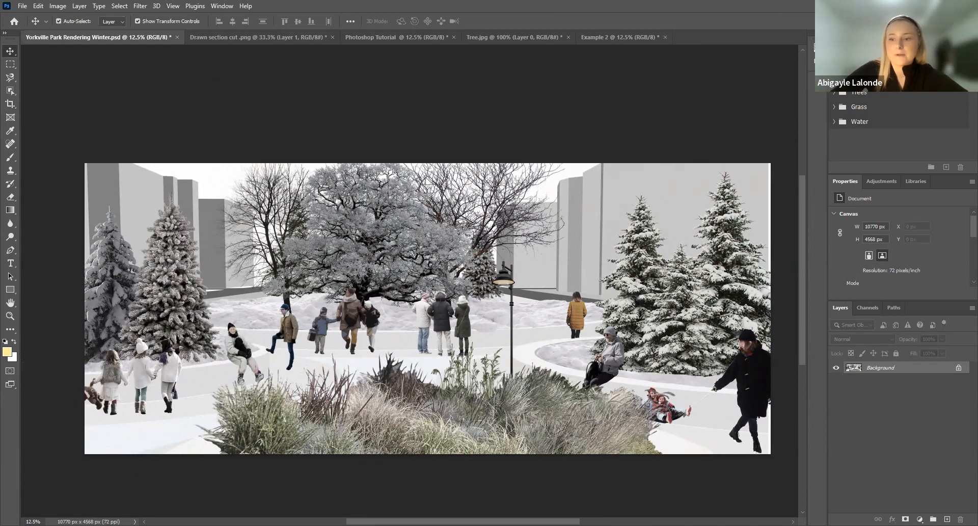
- Add a layer and place snow screen.png on it, scaled to 559.99% across the whole winter rendering, and apply the transform
click(948, 519)
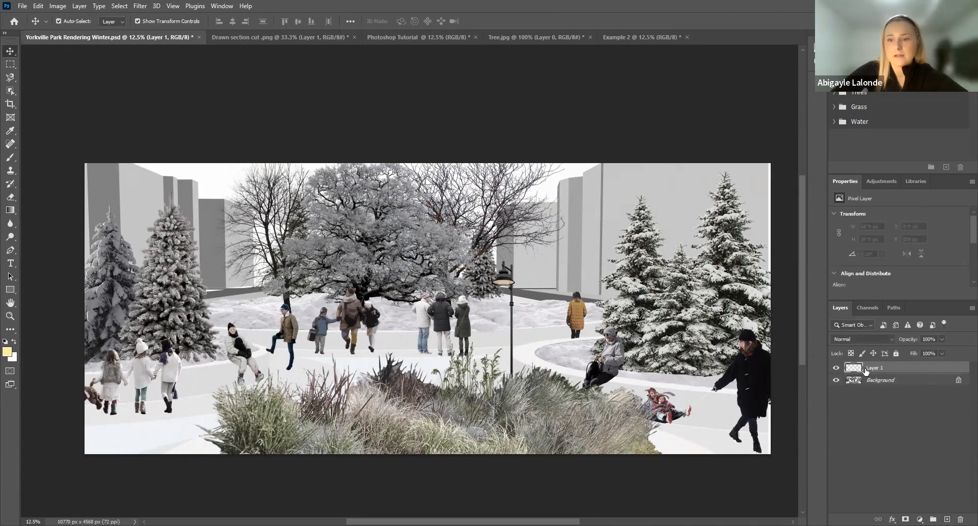
click(871, 381)
click(885, 432)
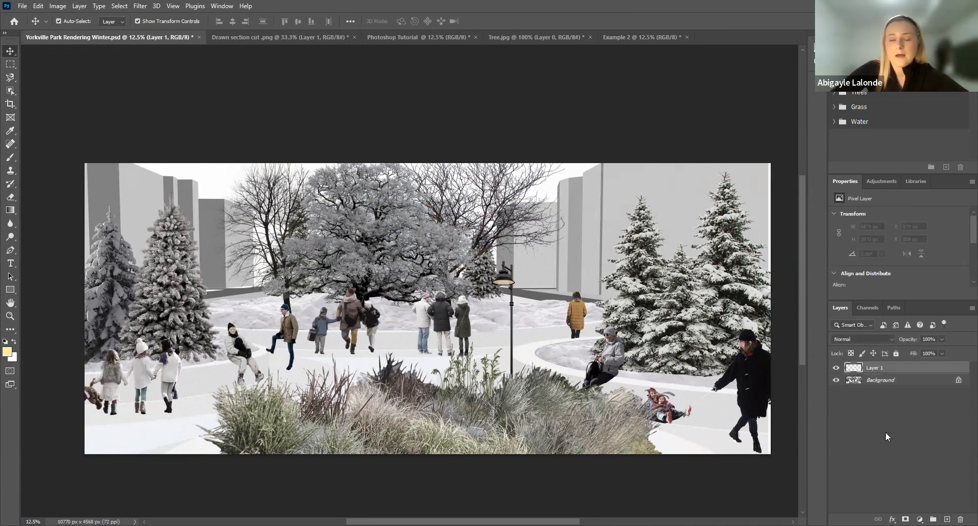
click(904, 372)
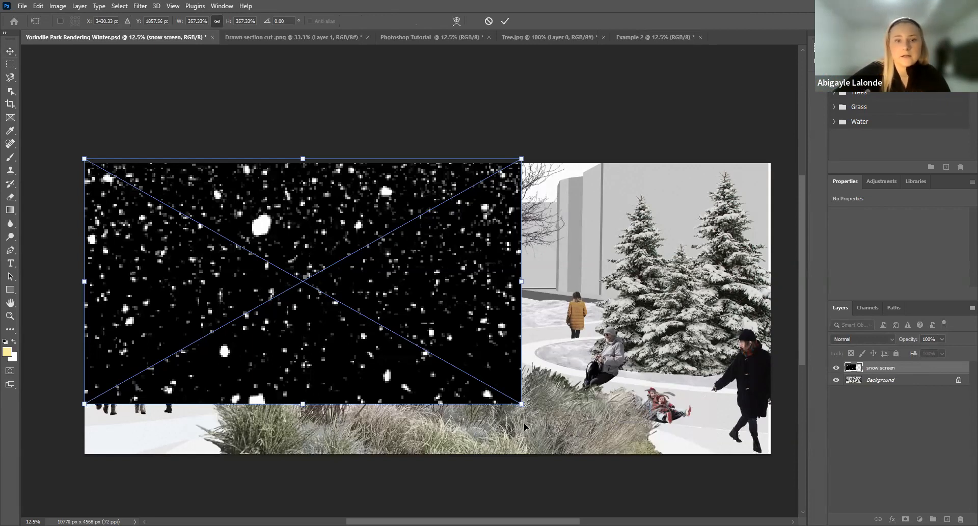
drag(521, 403, 771, 517)
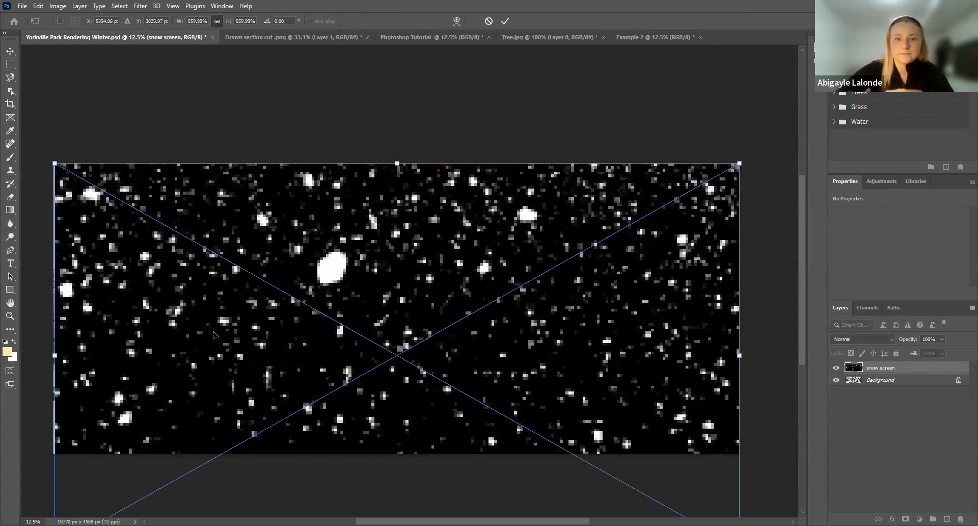
click(505, 21)
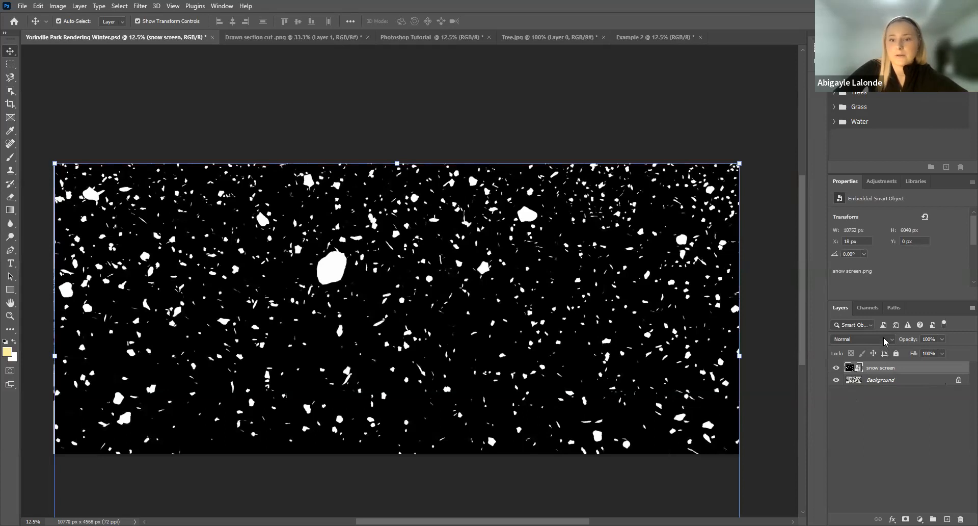
- Try hiding the snow layer's black by raising the Blend If shadow threshold for This Layer, and cancel the layer style
click(901, 438)
click(868, 369)
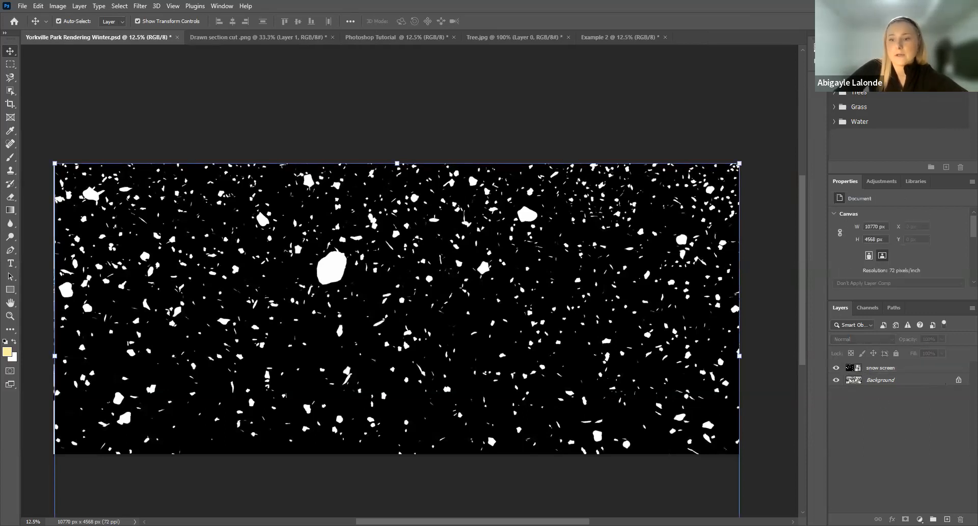
click(921, 419)
click(875, 369)
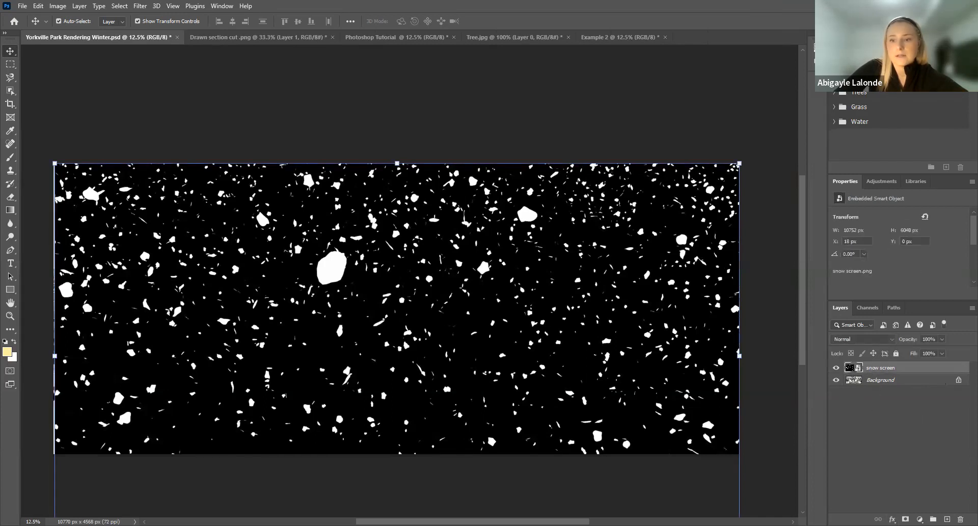
click(925, 419)
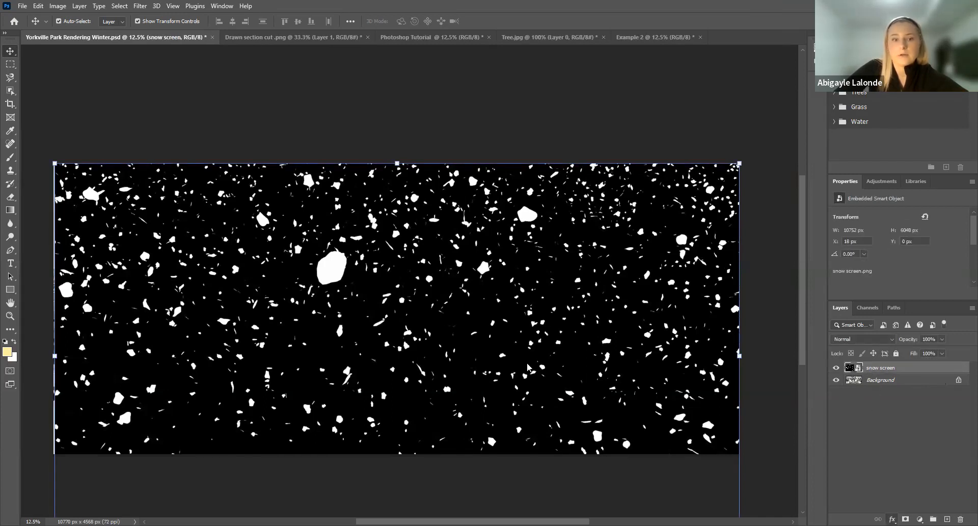
drag(148, 306, 210, 310)
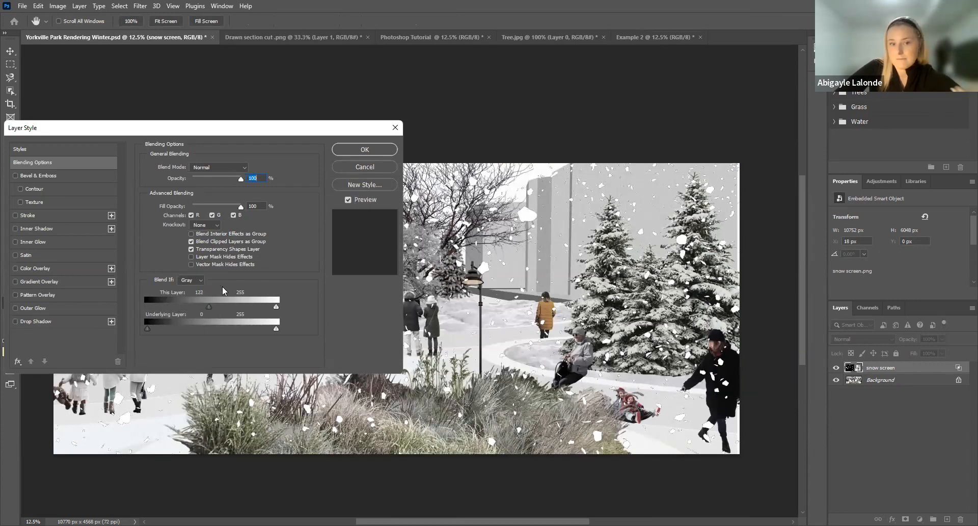
click(374, 166)
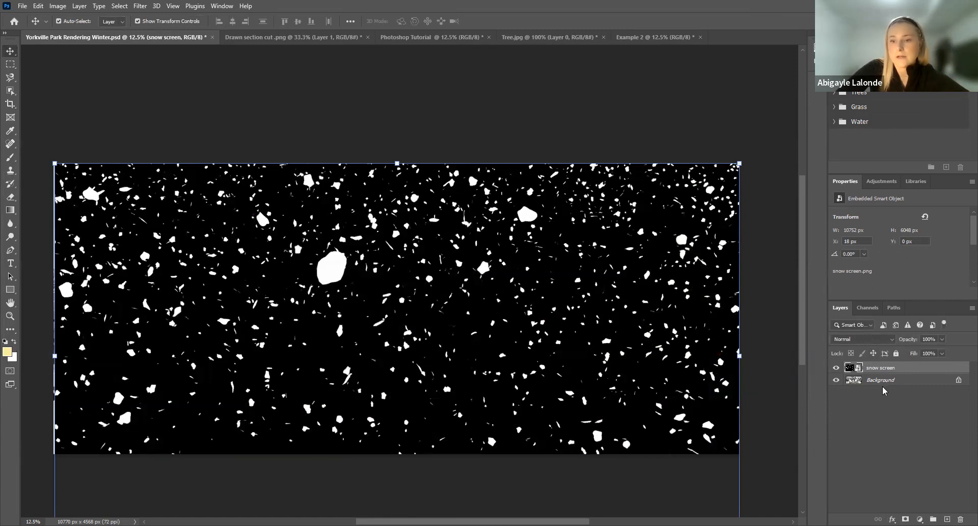
- Set the snow screen layer's blend mode to Screen
click(892, 343)
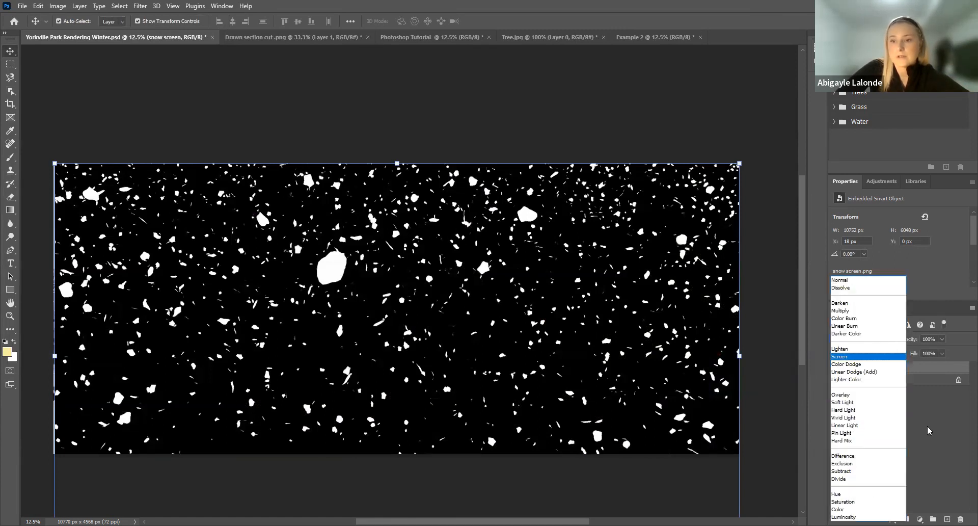
click(893, 343)
click(892, 342)
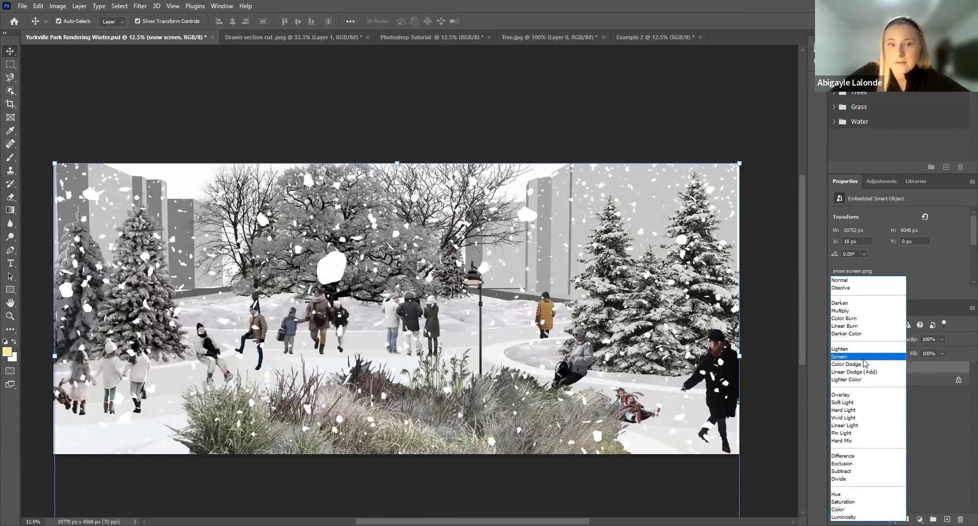
click(863, 358)
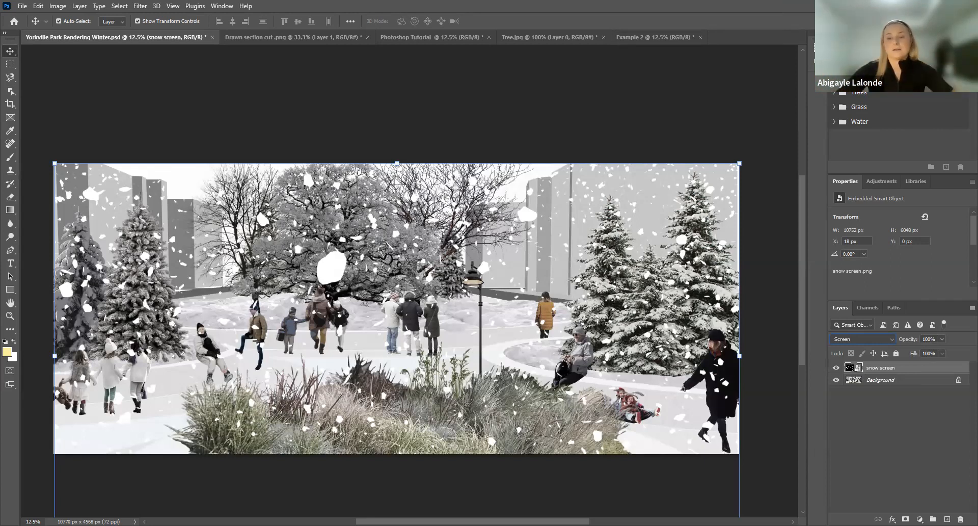
- Undo the snow overlay's blend mode and placement, back to the empty layer above the winter rendering
click(883, 431)
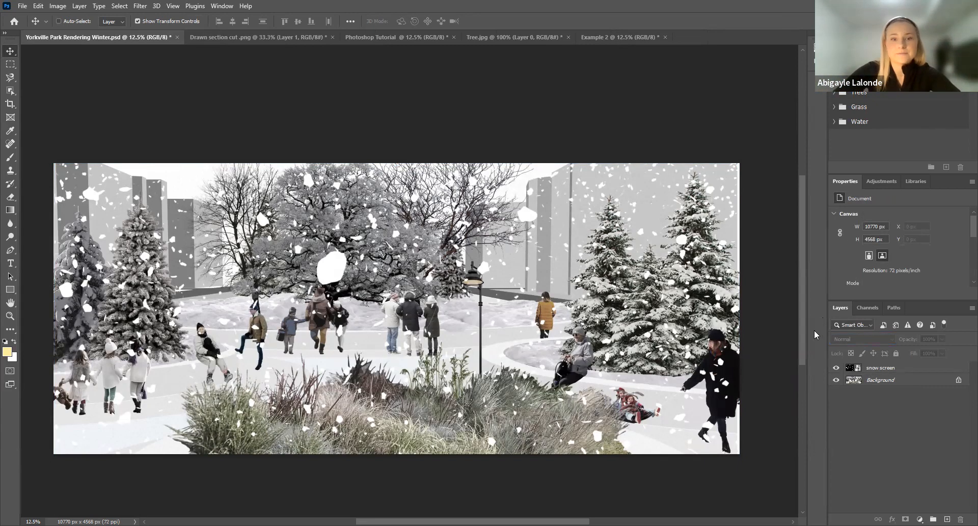
key(ctrl+z)
key(ctrl+z)
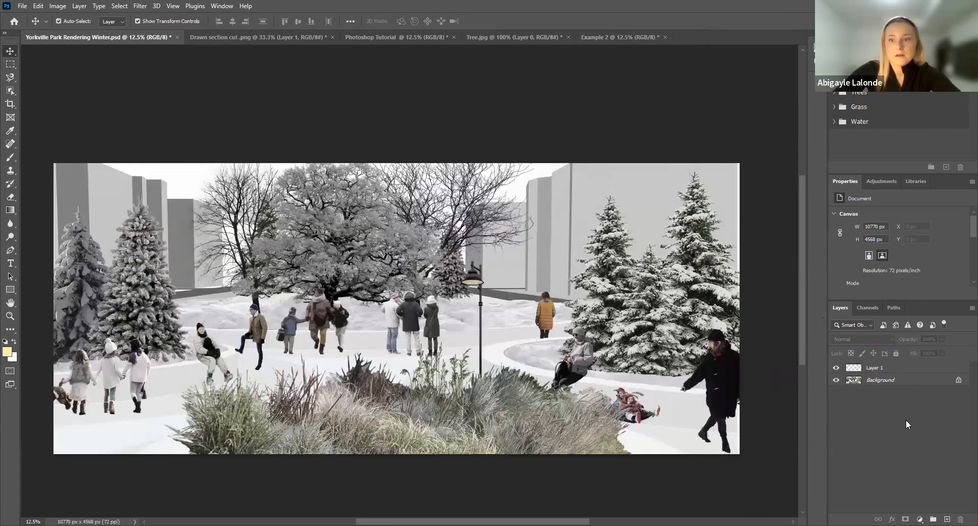
- Create a new layer above the rendering, delete the old empty Layer 1, and rename the new layer Light
key(ctrl+plus)
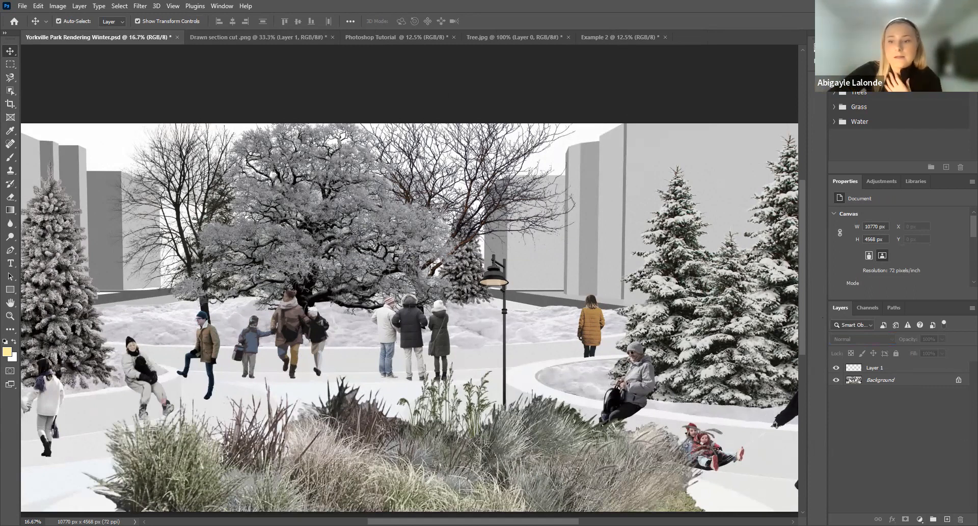
click(948, 519)
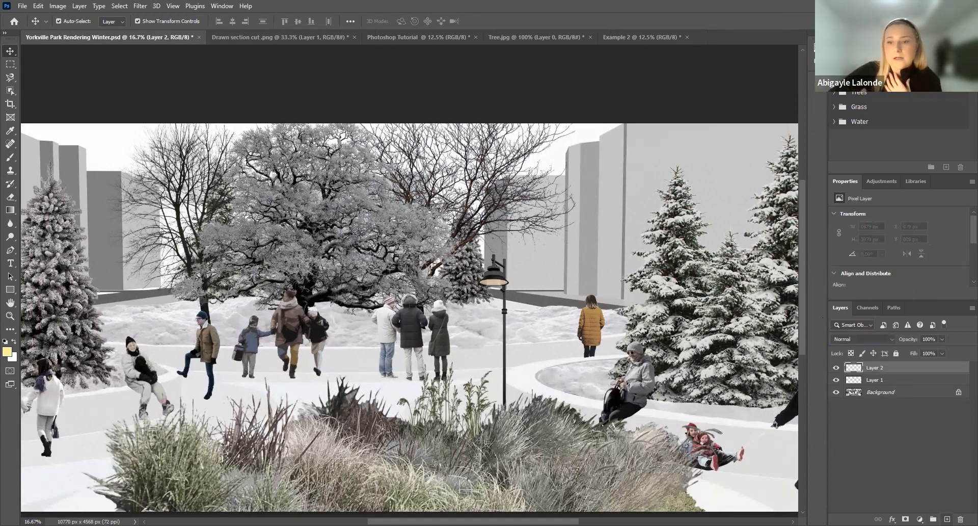
click(887, 382)
key(Delete)
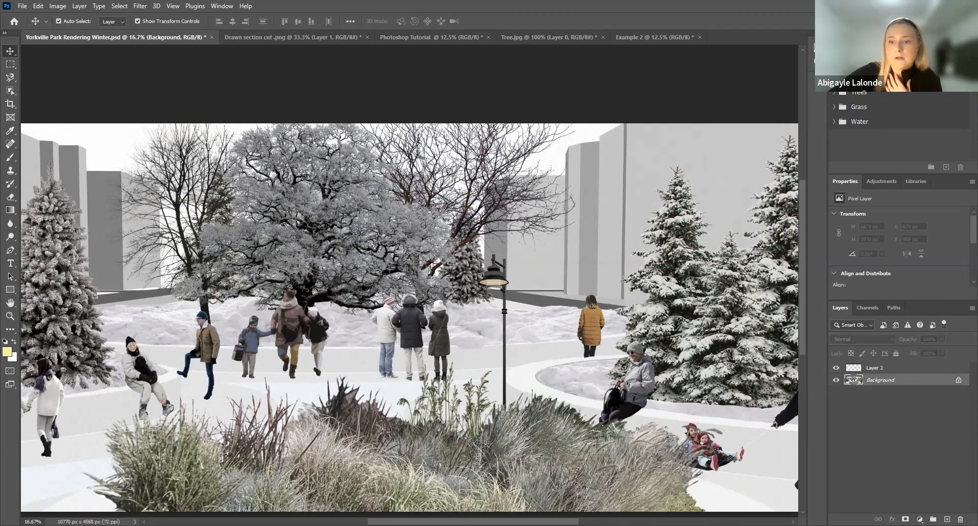
double_click(875, 368)
key(BackSpace)
text(Light)
key(Return)
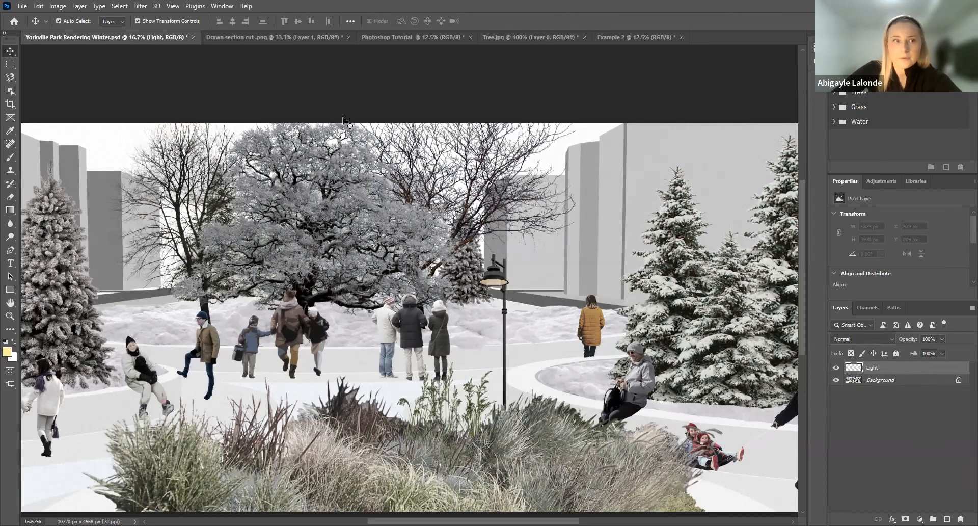
- Select a 475 x 1691 px rectangle below the lamp head and fill it downward with a yellow Foreground to Transparent linear gradient
click(11, 66)
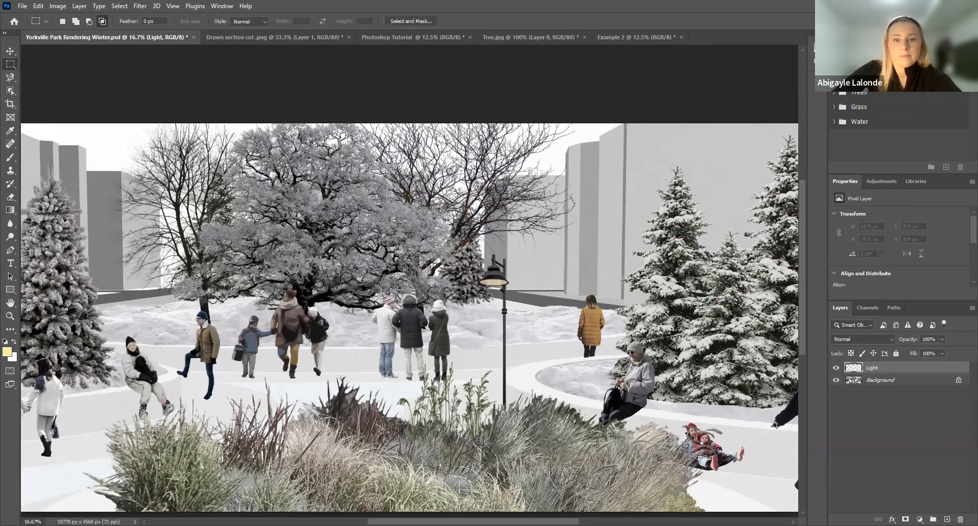
drag(477, 280, 517, 424)
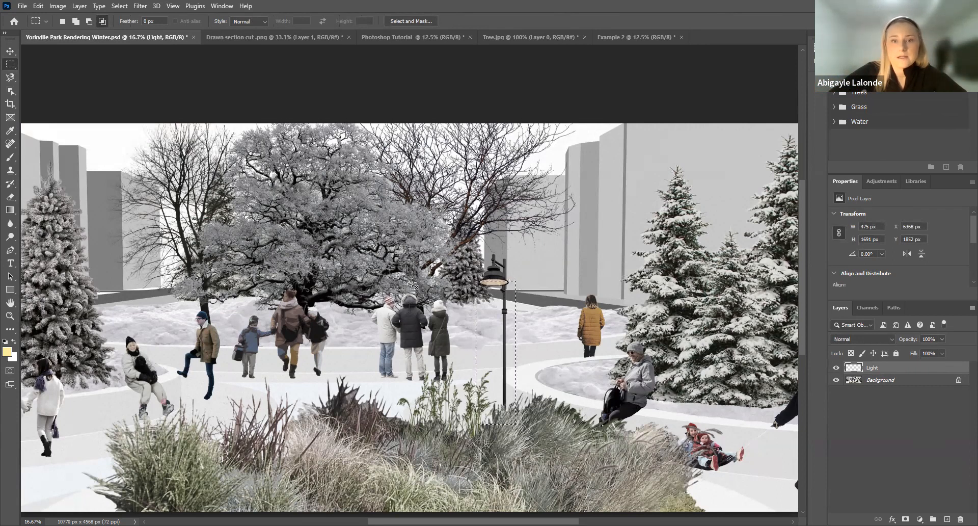
click(14, 214)
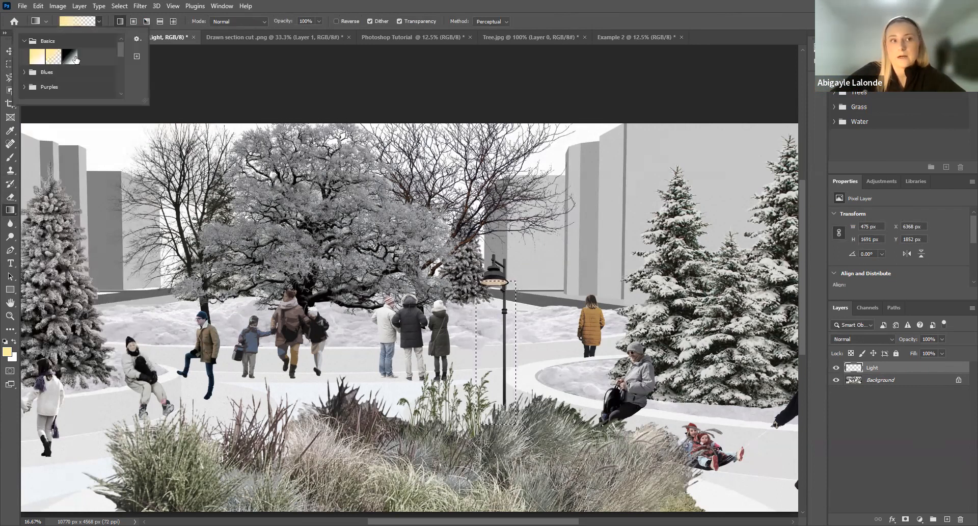
click(54, 57)
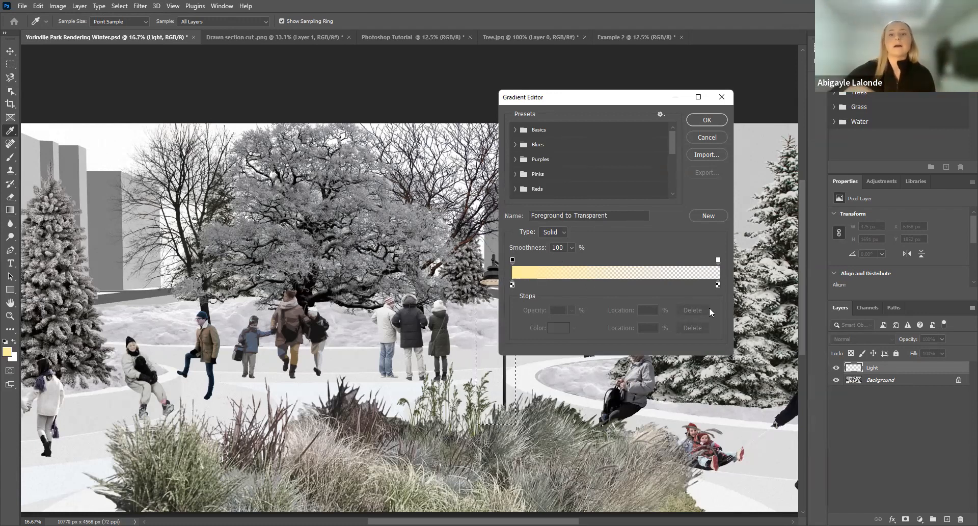
click(556, 235)
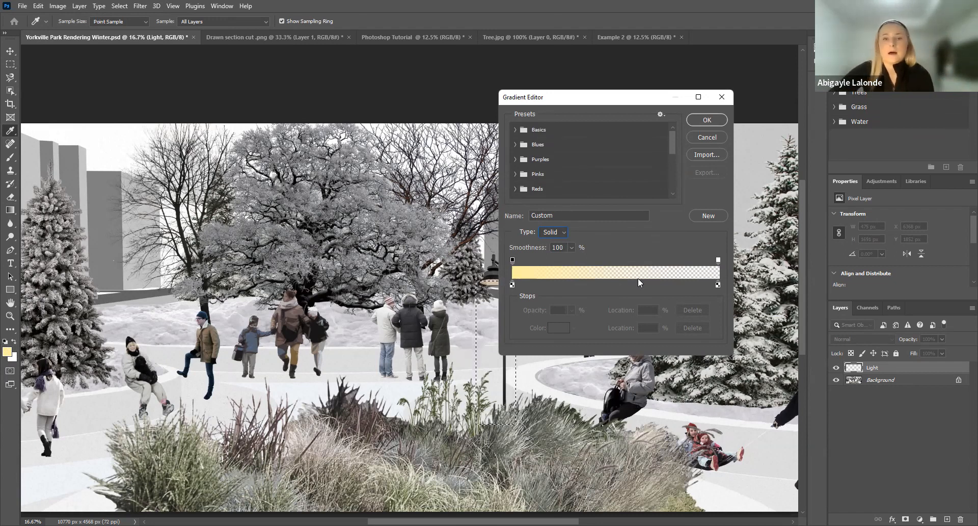
click(706, 118)
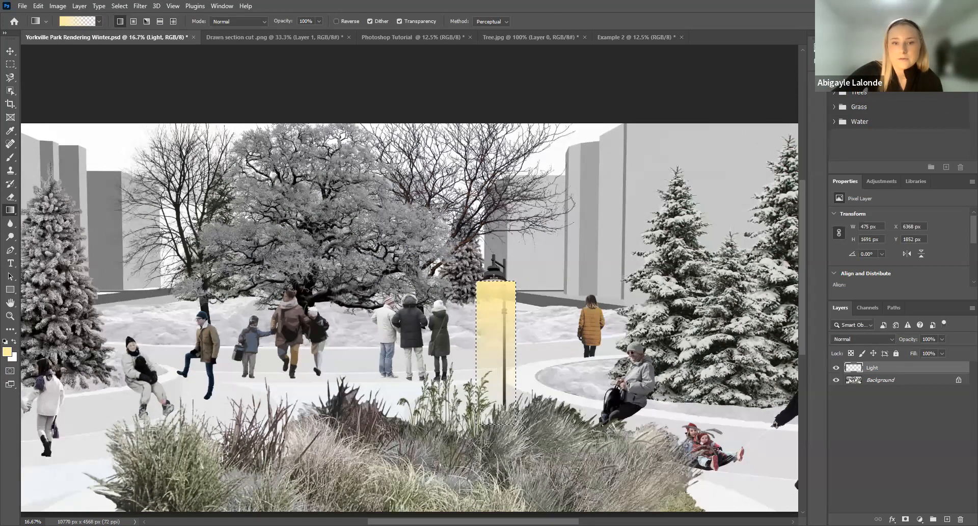
click(10, 51)
click(548, 302)
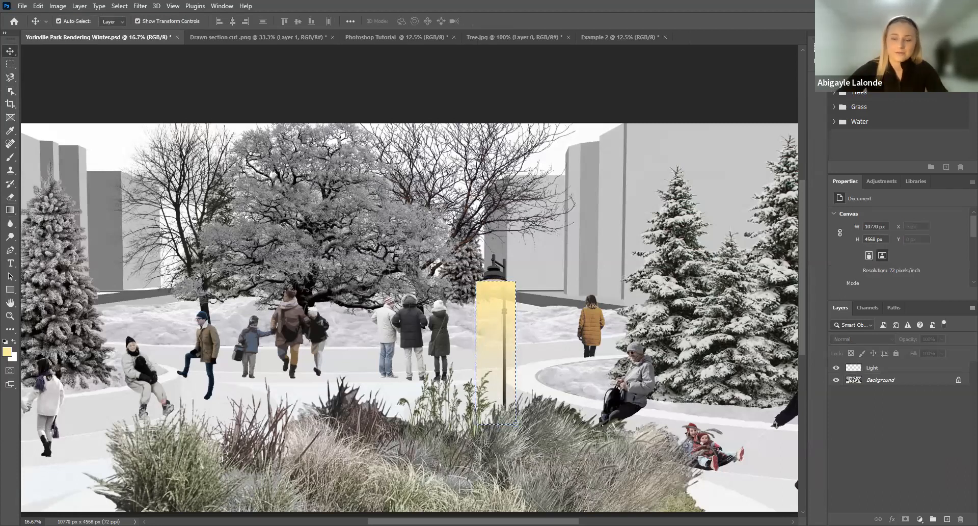
key(ctrl+plus)
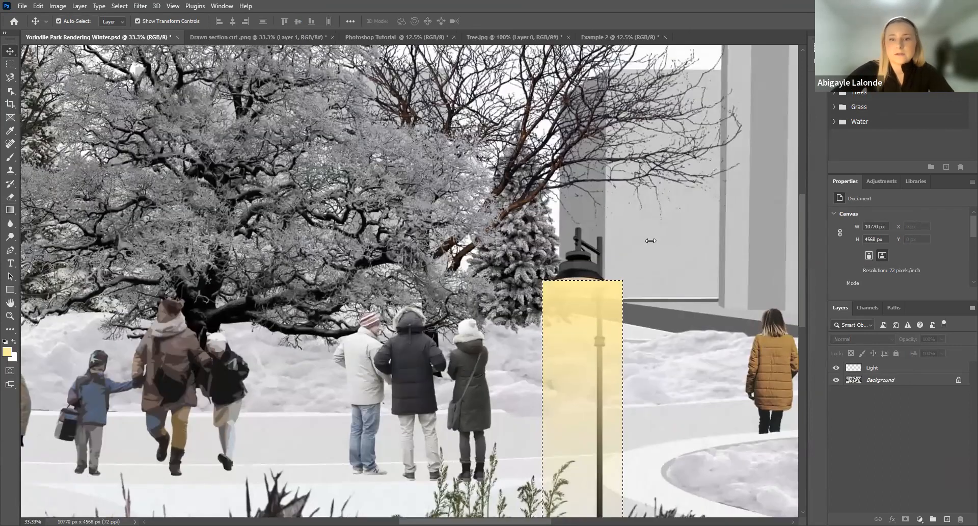
- Skew the upper corners of the Light layer's yellow gradient inward to fit beneath the lamp head, apply the transform, and deselect
scroll(675, 234, down, 3)
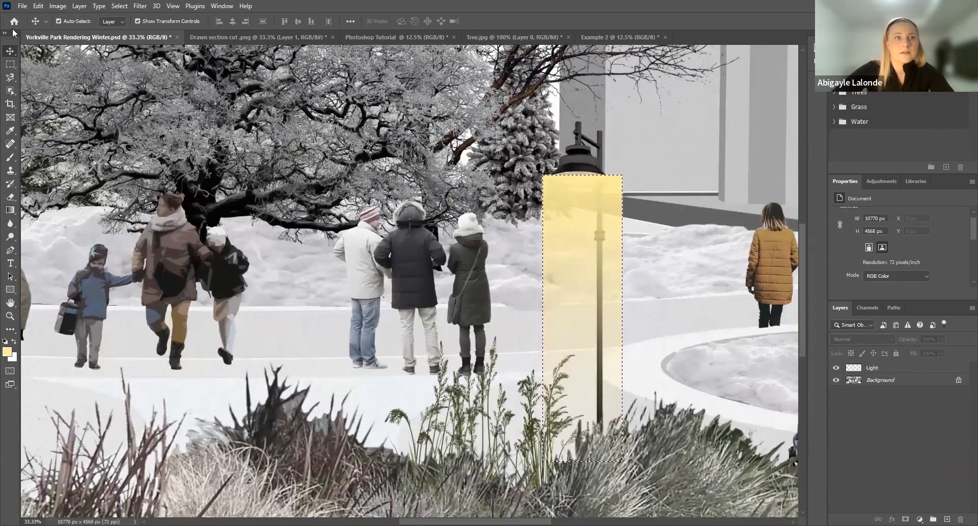
click(872, 368)
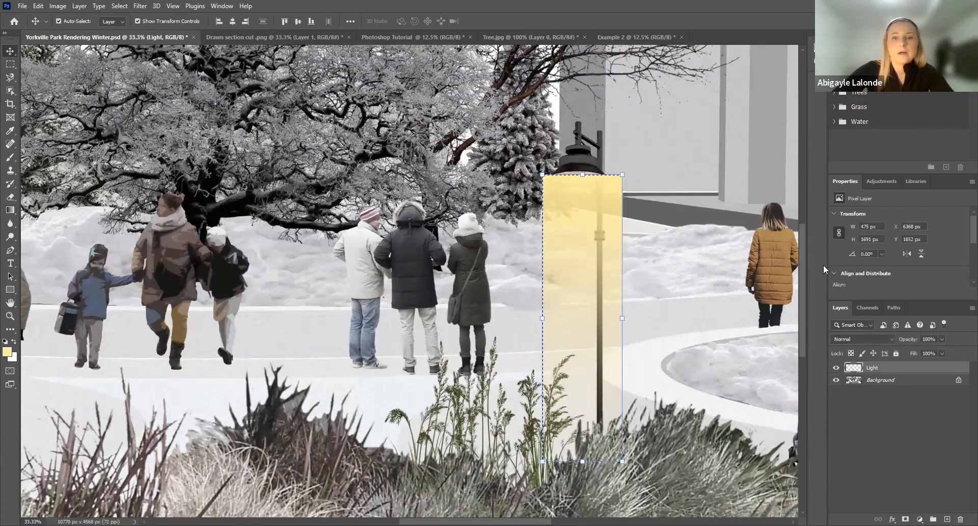
click(39, 6)
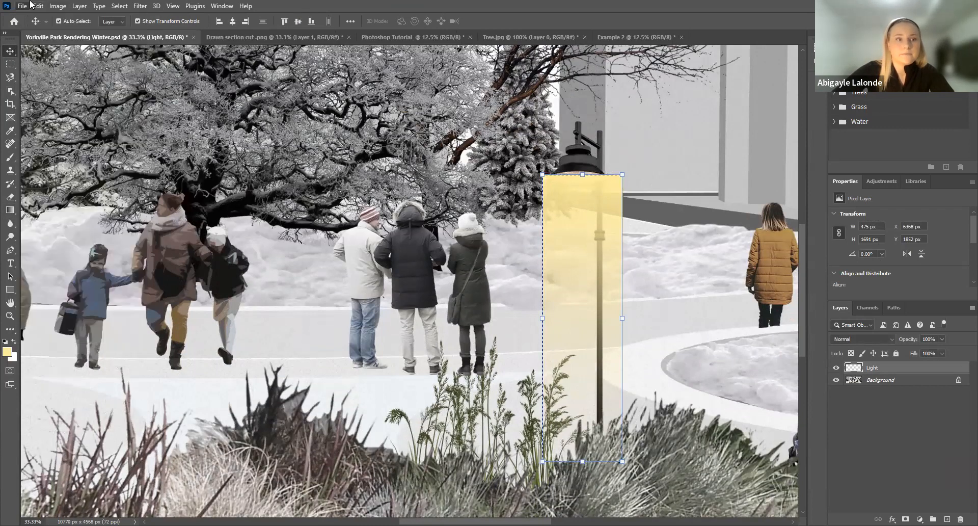
mouse_move(70, 241)
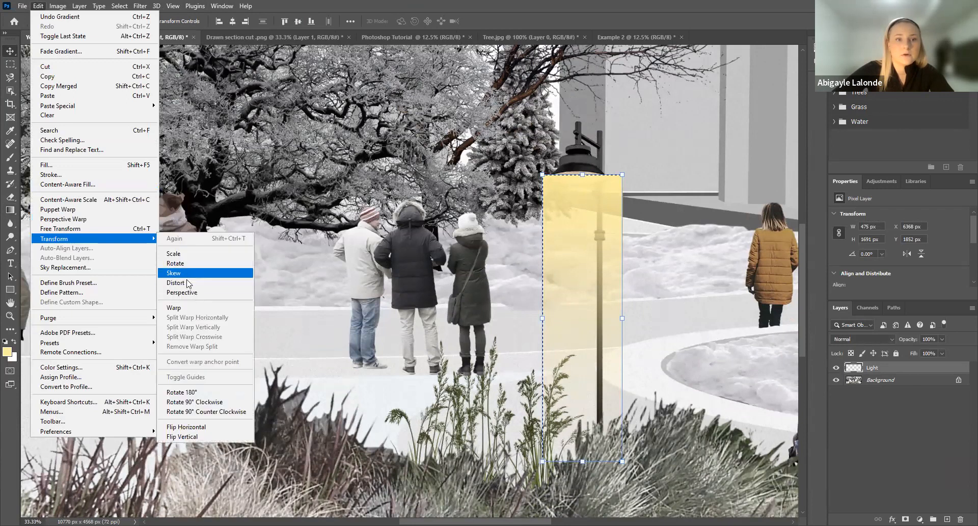
click(173, 272)
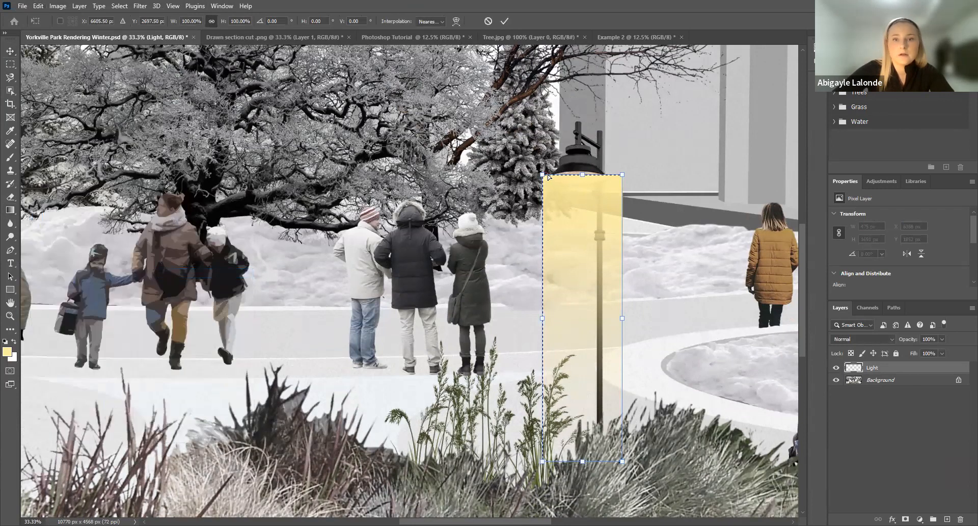
drag(624, 177, 598, 174)
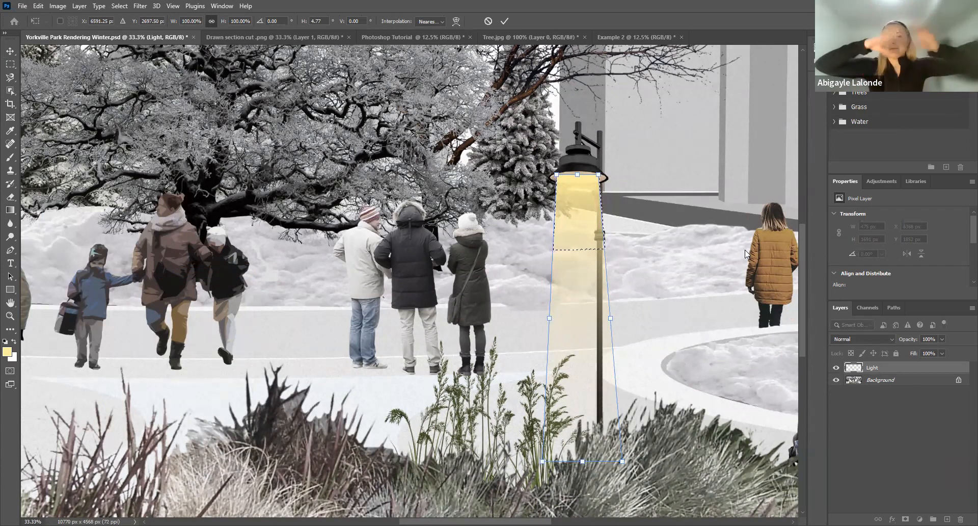
click(15, 49)
click(661, 200)
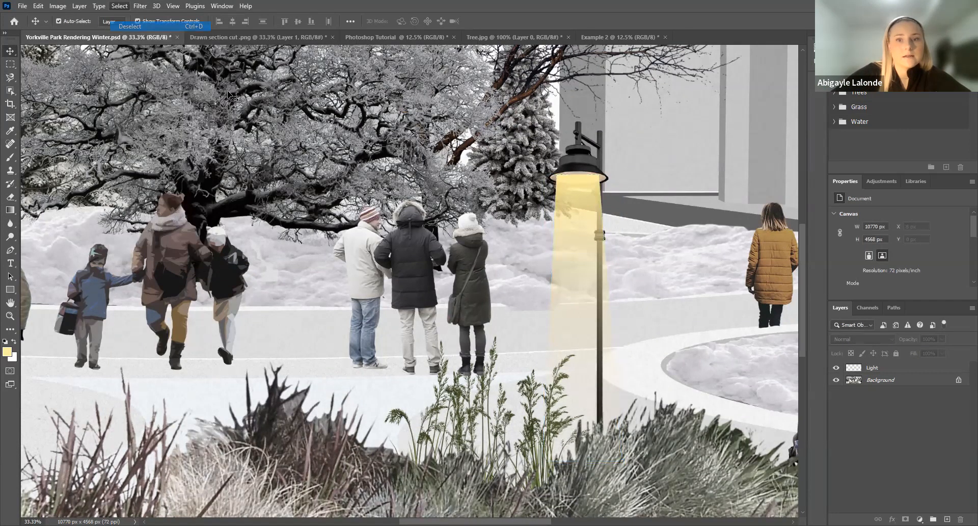
- Apply a Gaussian Blur to the Light layer, testing radii up to 1000 pixels before choosing a small radius that softens the beam's edges
scroll(635, 260, down, 2)
scroll(634, 260, down, 3)
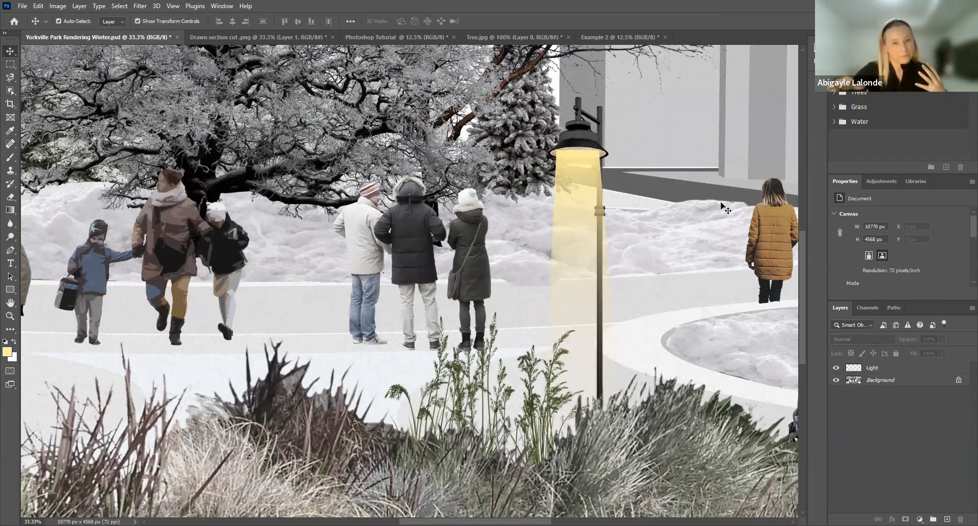
click(577, 195)
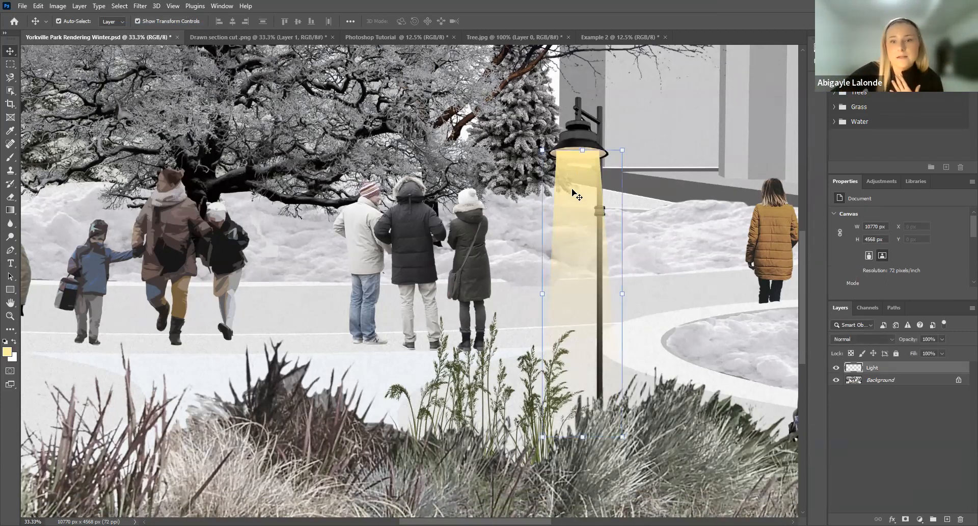
click(140, 6)
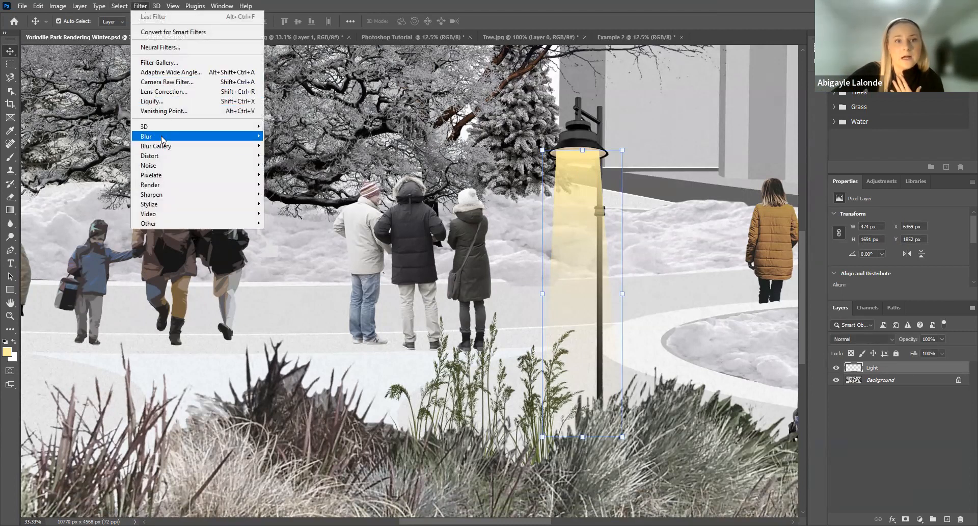
mouse_move(162, 139)
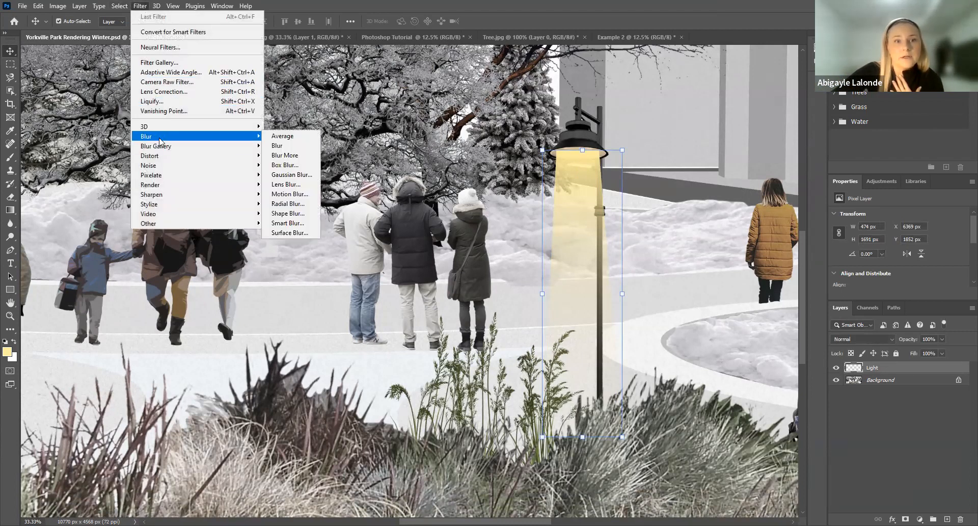
click(302, 174)
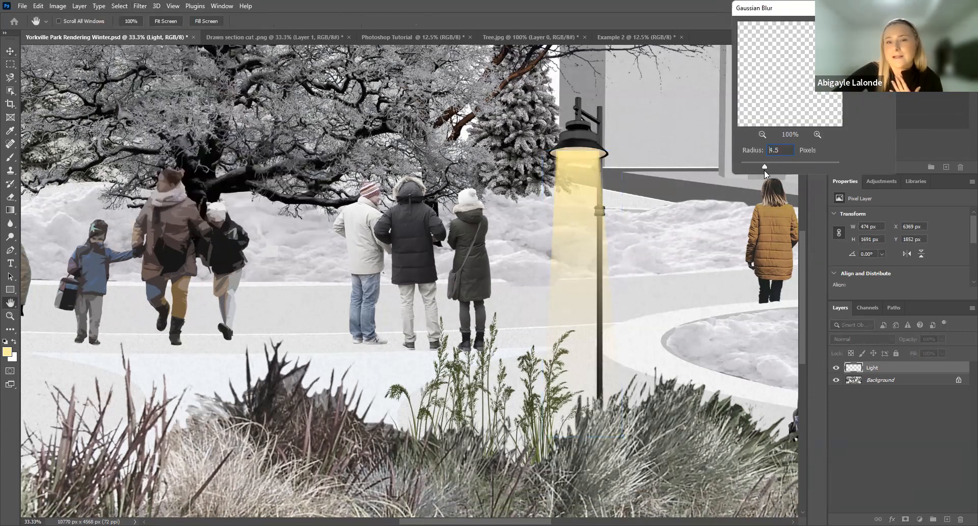
drag(781, 167, 841, 157)
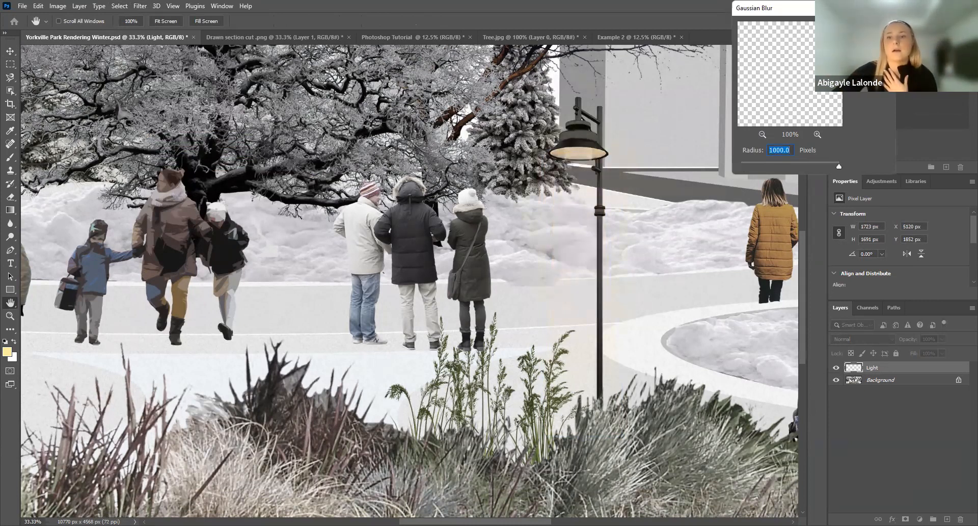
drag(838, 166, 784, 168)
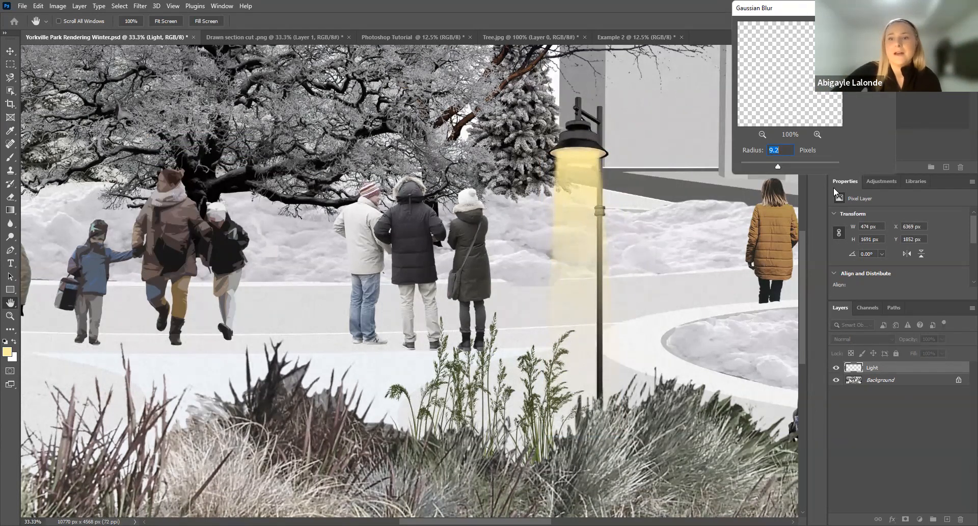
drag(782, 170, 783, 167)
key(Return)
- Inspect the blurred beam's edges up close and preview the Overlay blend mode on the Light layer
key(ctrl+plus)
key(ctrl+plus)
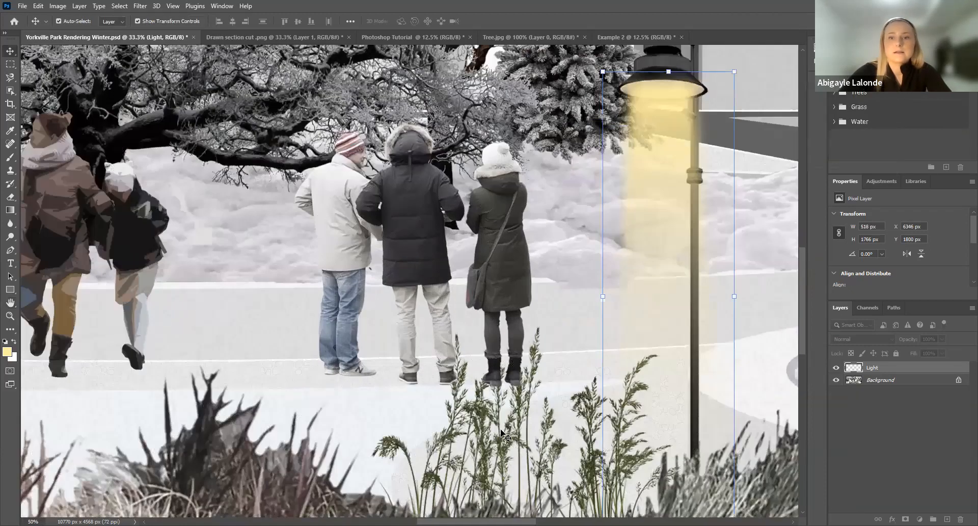
scroll(678, 293, up, 2)
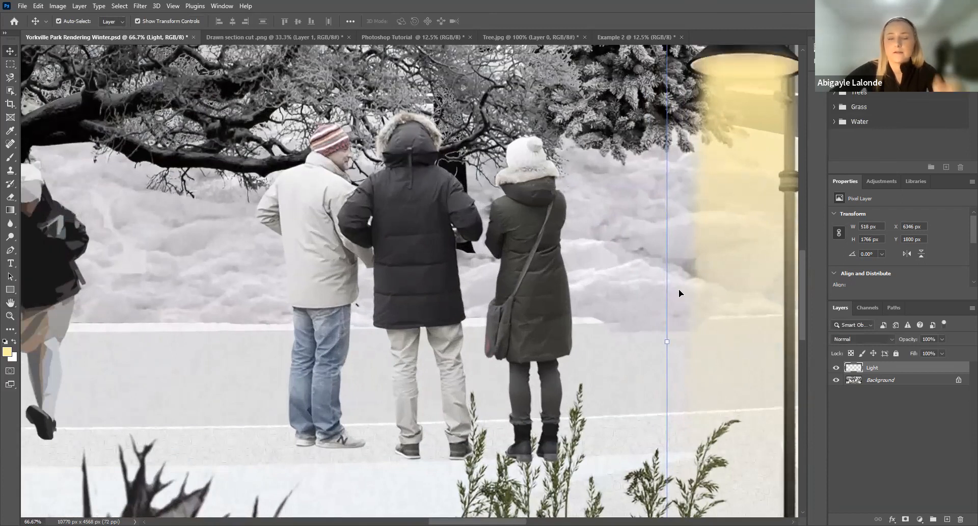
key(ctrl+minus)
key(ctrl+minus)
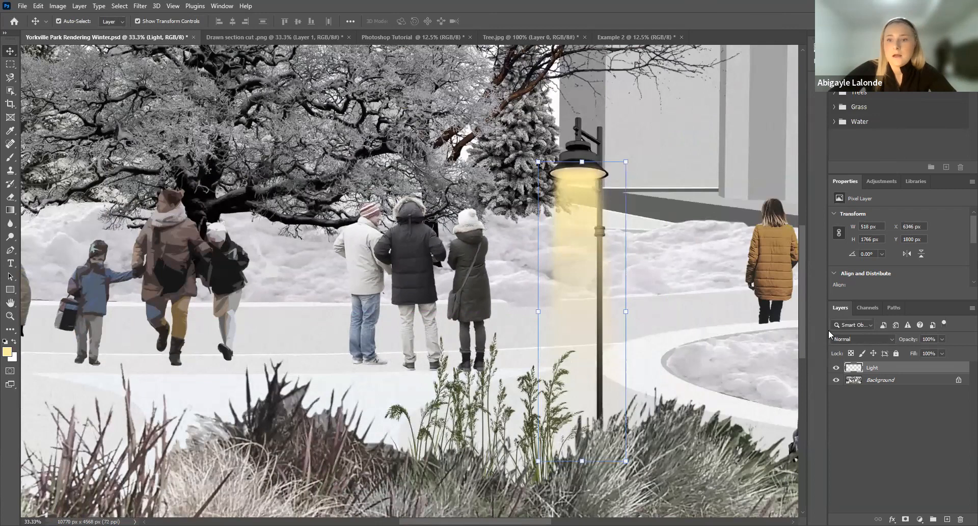
click(884, 340)
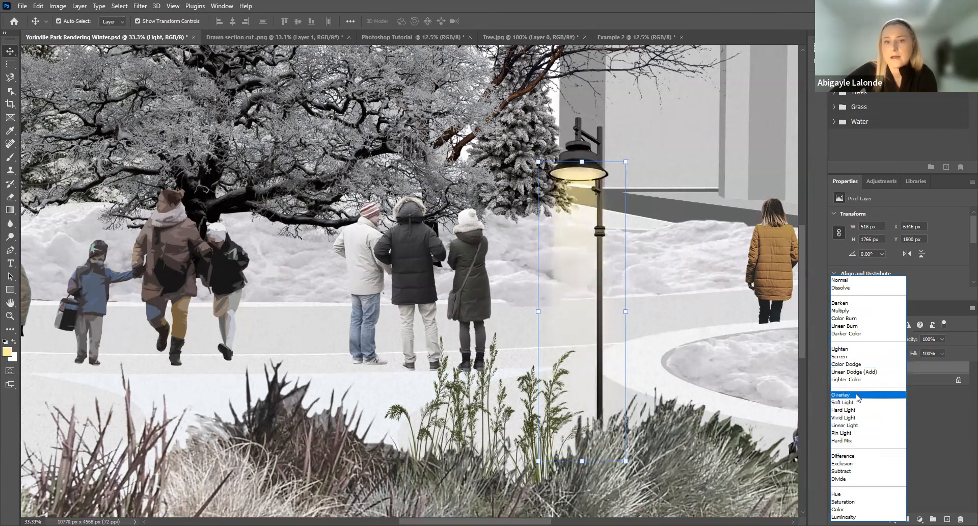
click(930, 405)
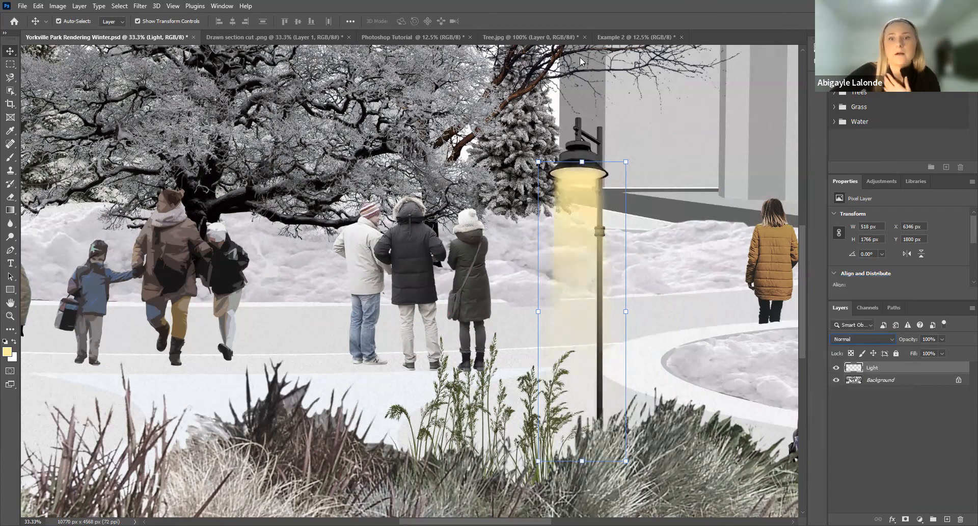
- Lower the Light layer's opacity to 73% and unlock the Background layer
click(941, 339)
click(929, 350)
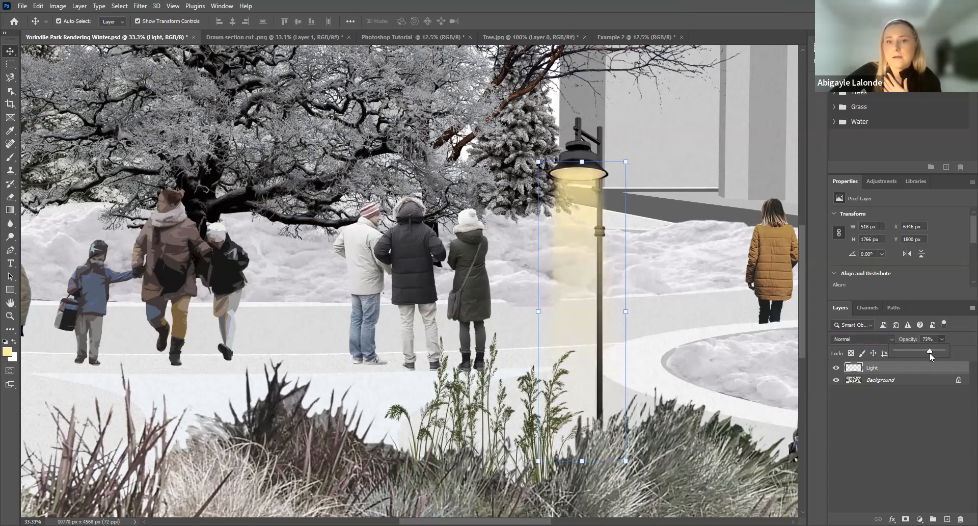
click(942, 408)
click(958, 380)
click(960, 380)
- Try darkening the winter rendering layer with Brightness/Contrast at a brightness of -138
key(ctrl+minus)
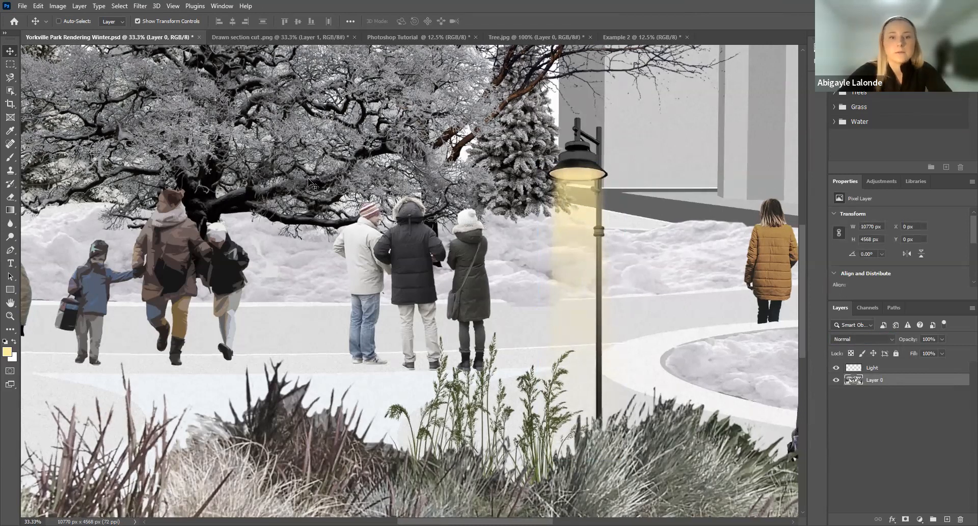
key(ctrl+minus)
key(ctrl+minus)
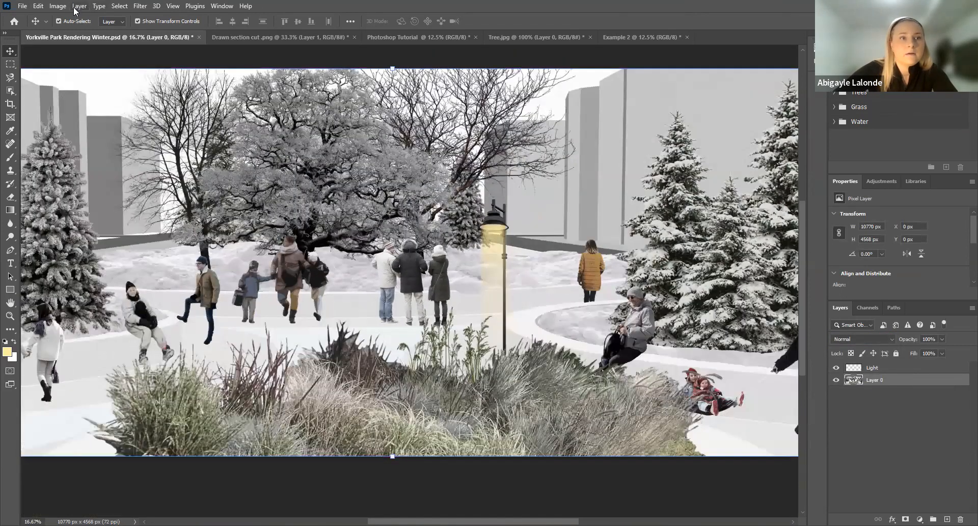
click(58, 6)
mouse_move(101, 32)
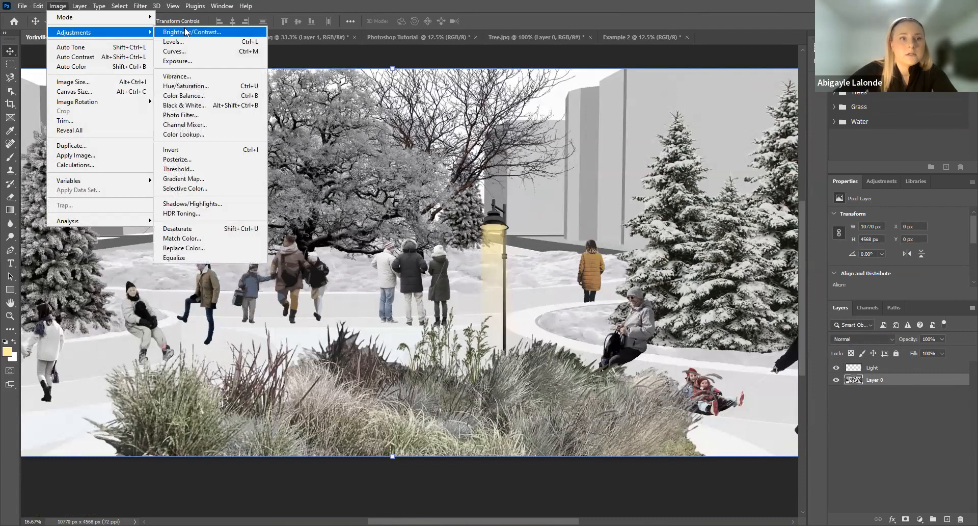
click(186, 32)
drag(441, 114, 418, 114)
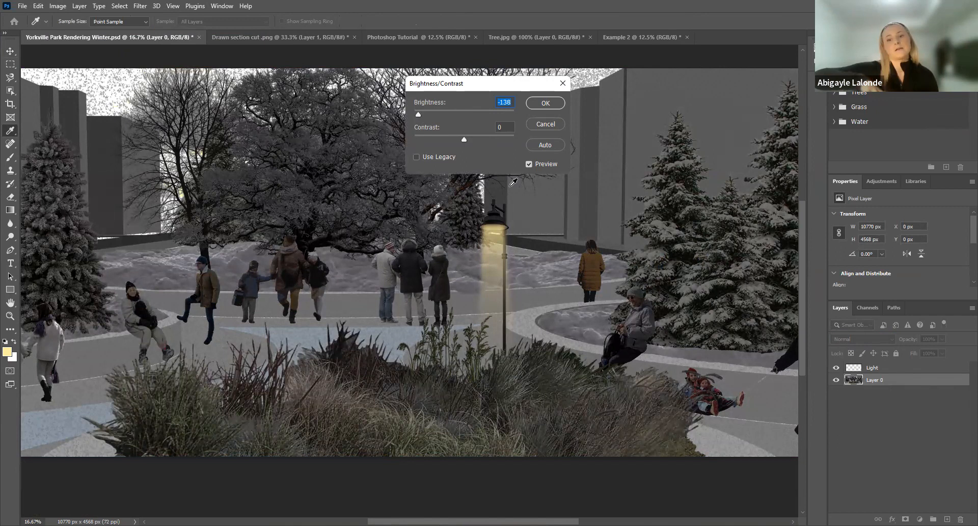
click(563, 88)
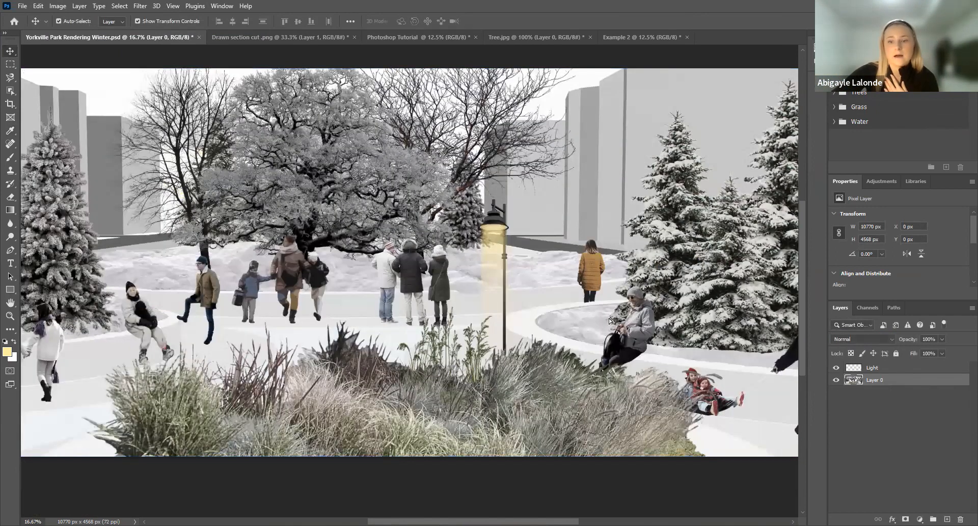
- Switch to the Example 2 document and view the illustrated collage's tree and pink ceiling
click(494, 246)
key(Delete)
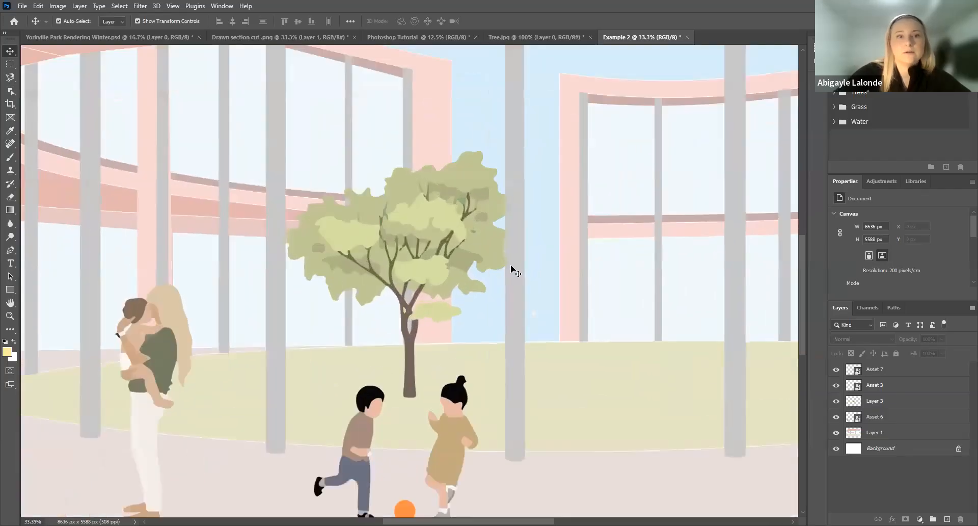
scroll(513, 268, up, 3)
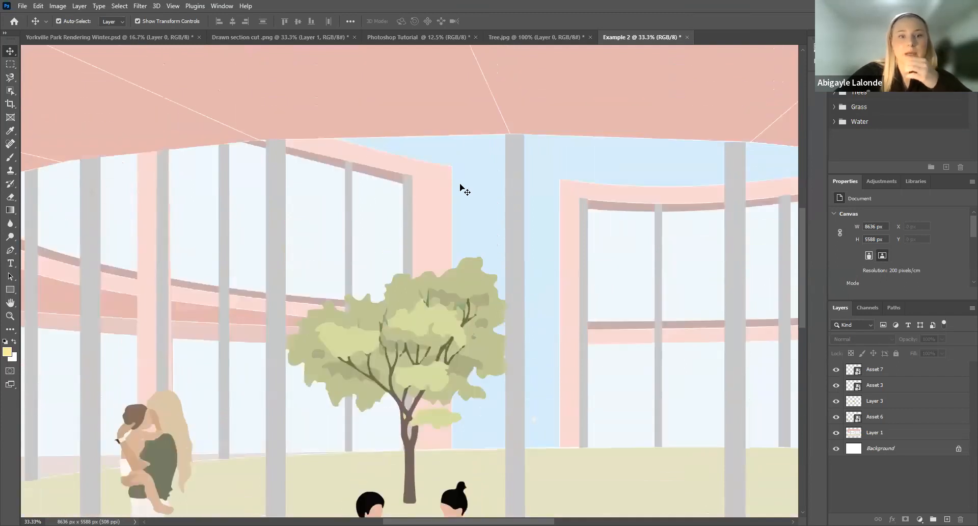
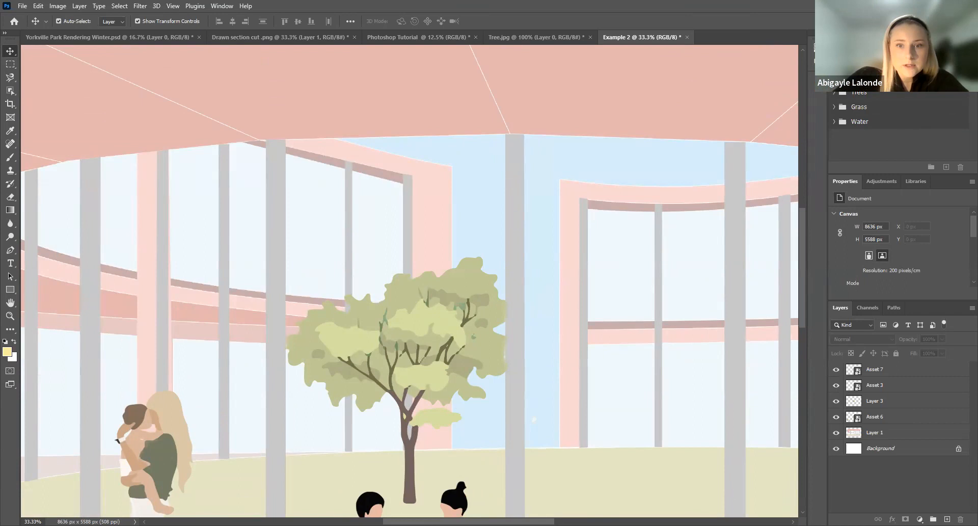
- Switch to Illustrator and examine the fashion silhouettes, trees and figures in the illustrative people and objects library file
key(alt+Tab)
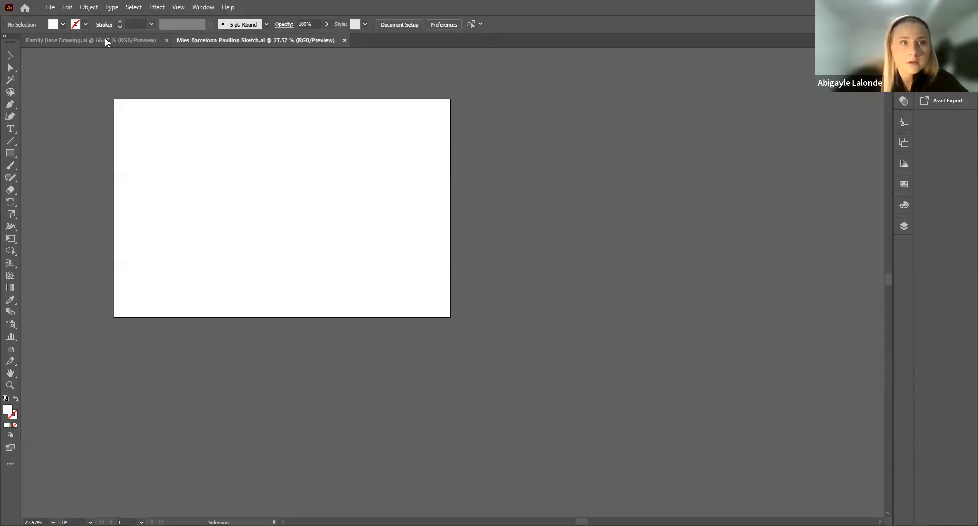
click(105, 39)
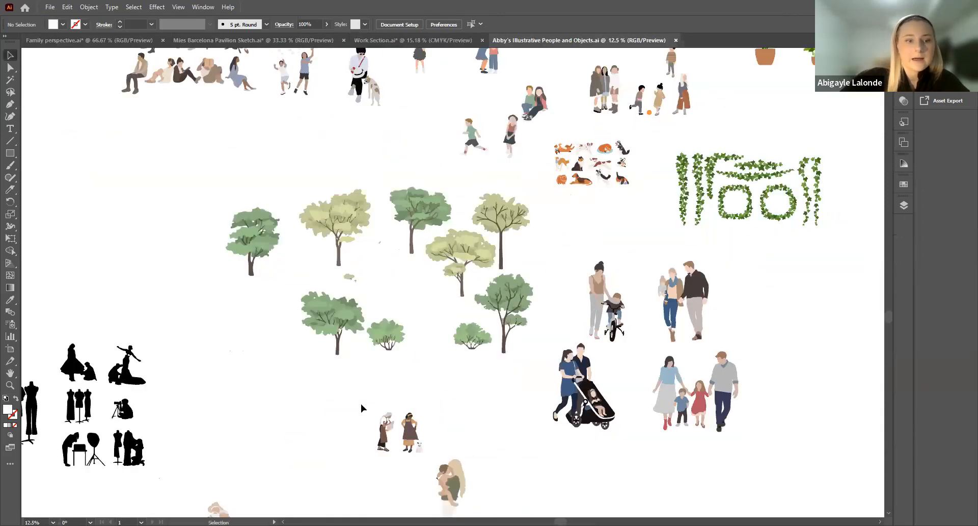
scroll(418, 419, down, 2)
scroll(469, 436, left, 10)
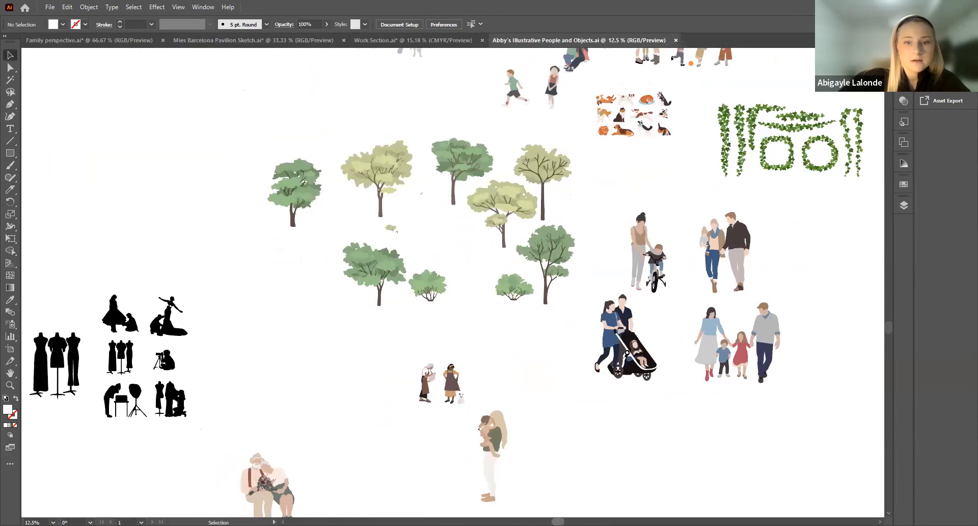
key(ctrl+equal)
key(ctrl+equal)
key(ctrl+equal)
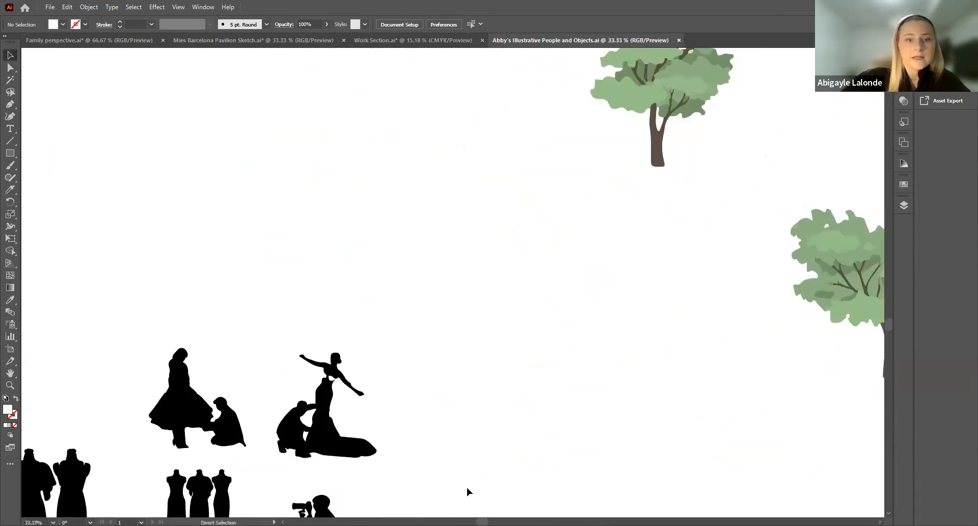
scroll(227, 258, down, 10)
scroll(228, 257, down, 1)
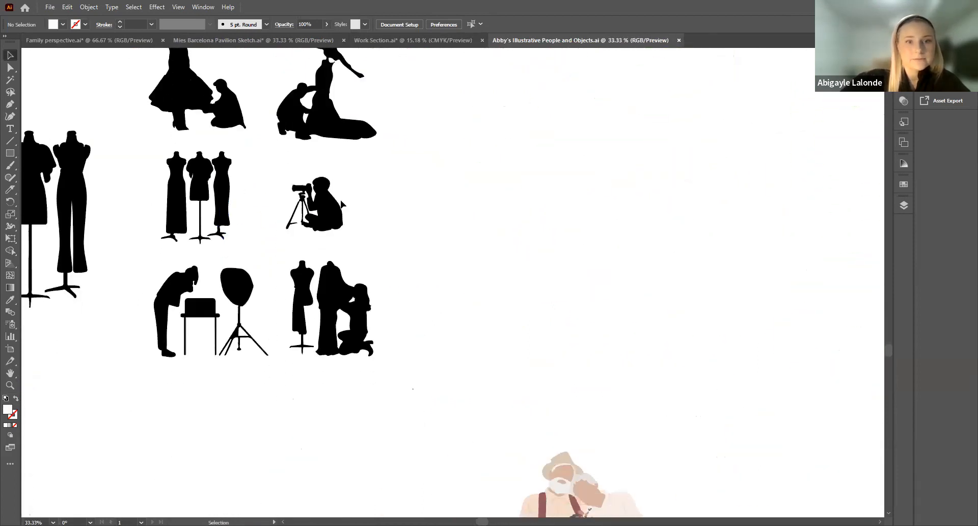
scroll(246, 217, up, 5)
scroll(240, 294, down, 4)
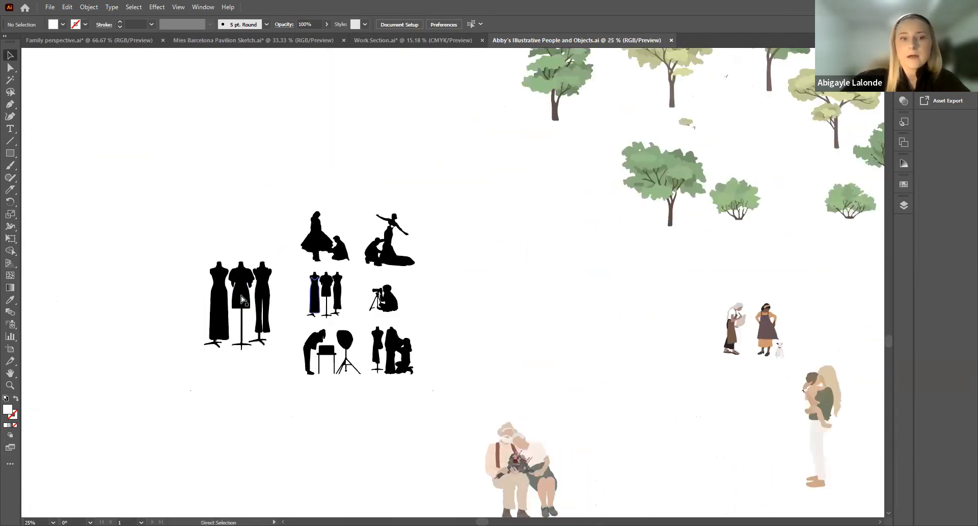
- Select the group of standing people placed on its own above the library's trees and smaller figures
scroll(241, 295, up, 5)
scroll(592, 234, up, 2)
drag(641, 308, 531, 184)
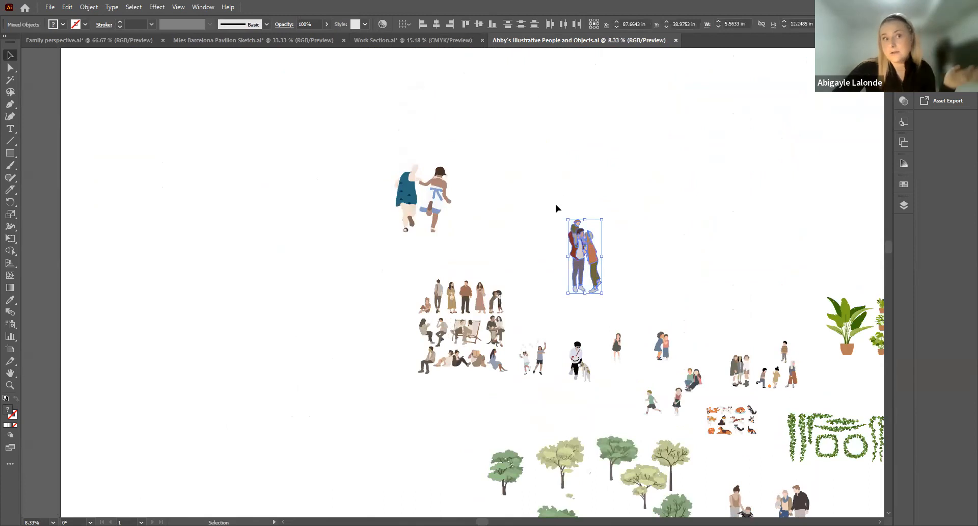
- Recolor the separate group of standing people above the library's smaller figures solid black
click(646, 304)
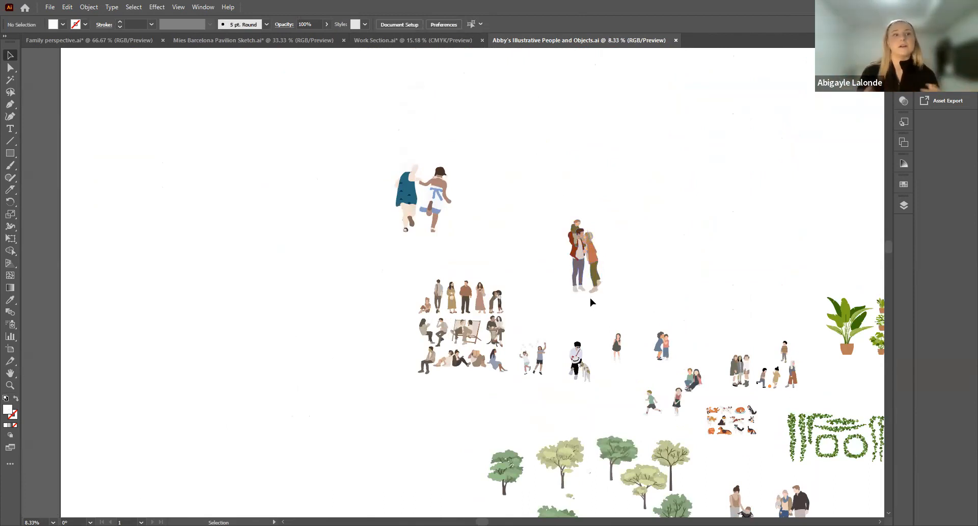
drag(682, 299, 545, 191)
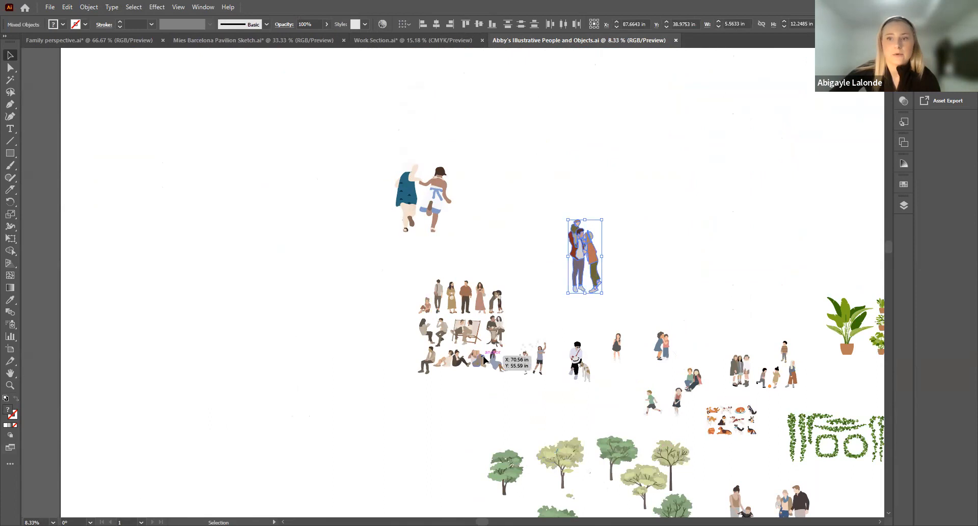
click(904, 184)
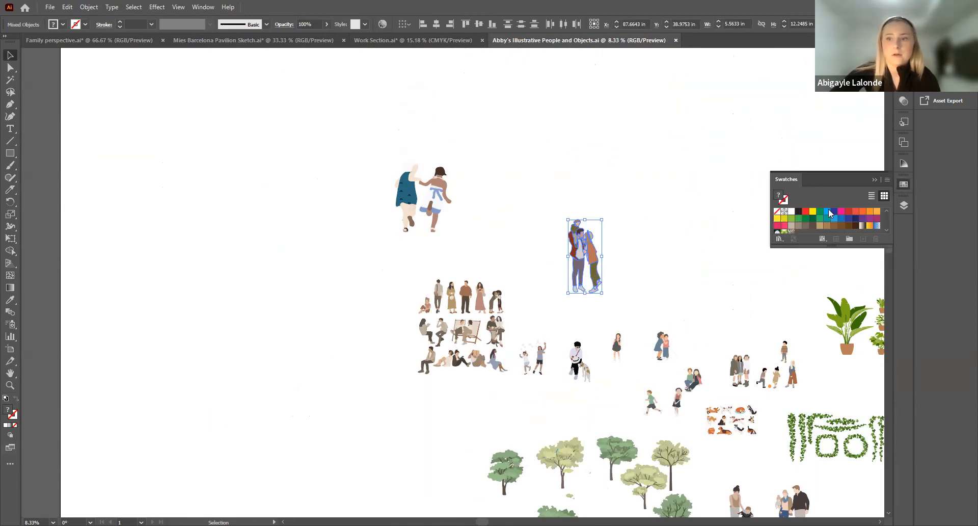
click(798, 211)
click(516, 264)
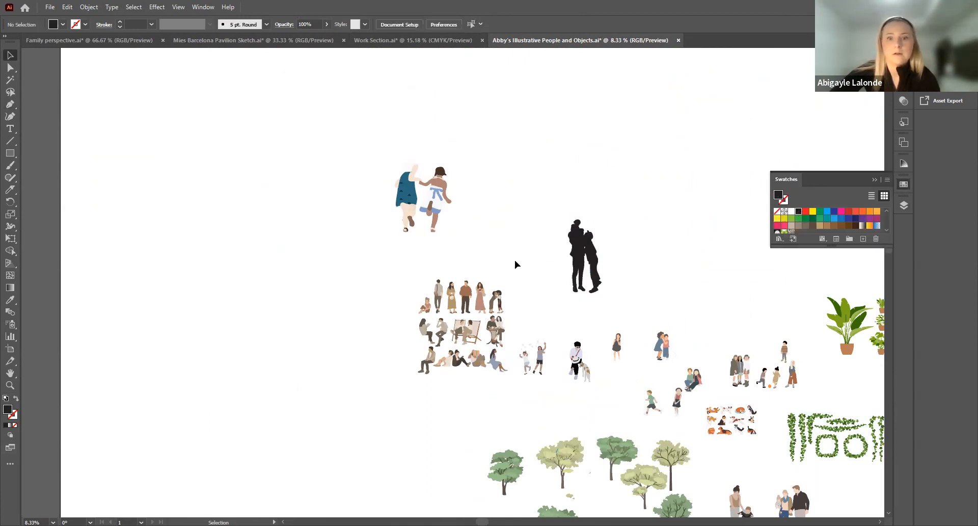
- Copy the black silhouette into Photoshop's Example 2 document, scale it to 7.16% and stand it on the upper floor between the columns
drag(638, 296, 540, 188)
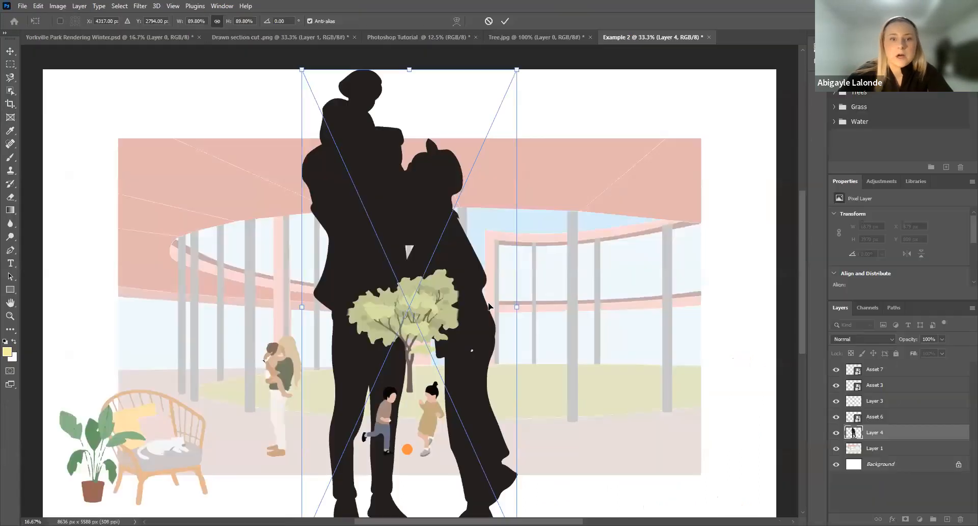
key(ctrl+minus)
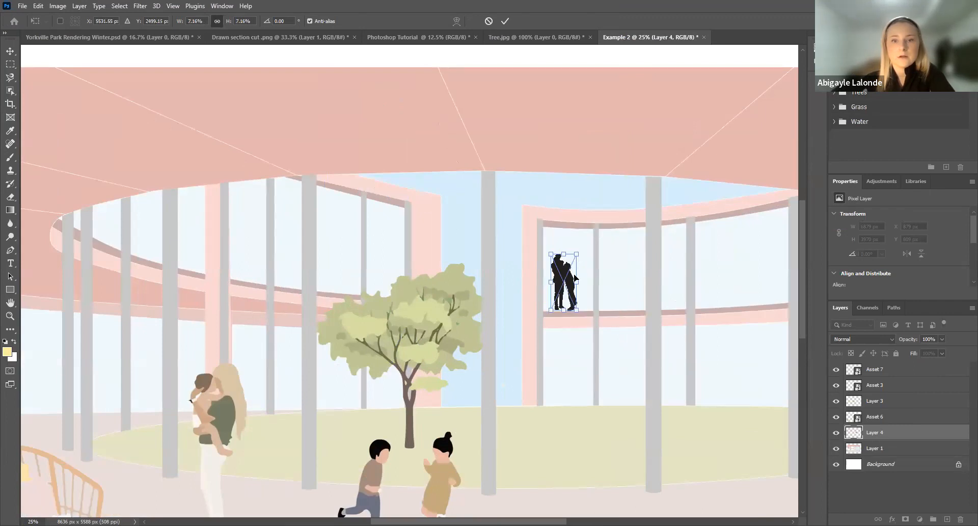
drag(575, 278, 578, 279)
key(Return)
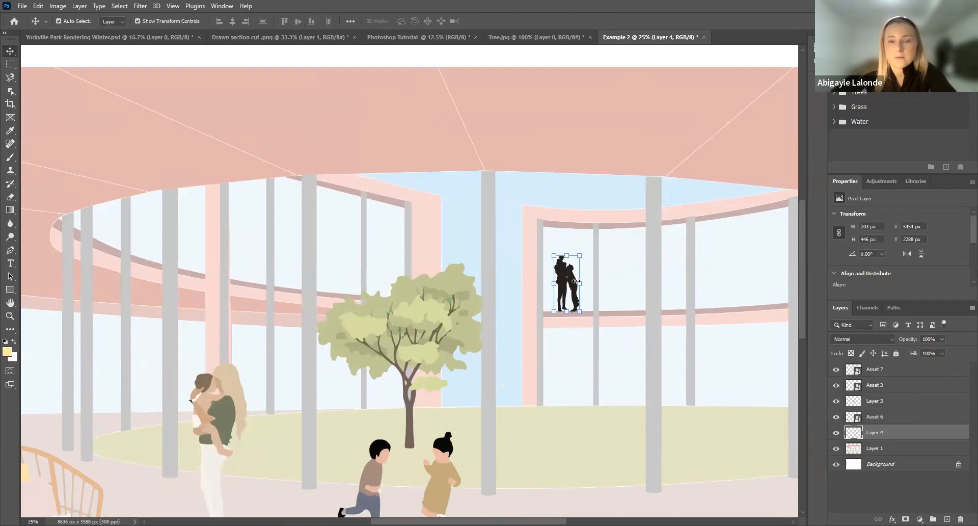
key(ctrl+t)
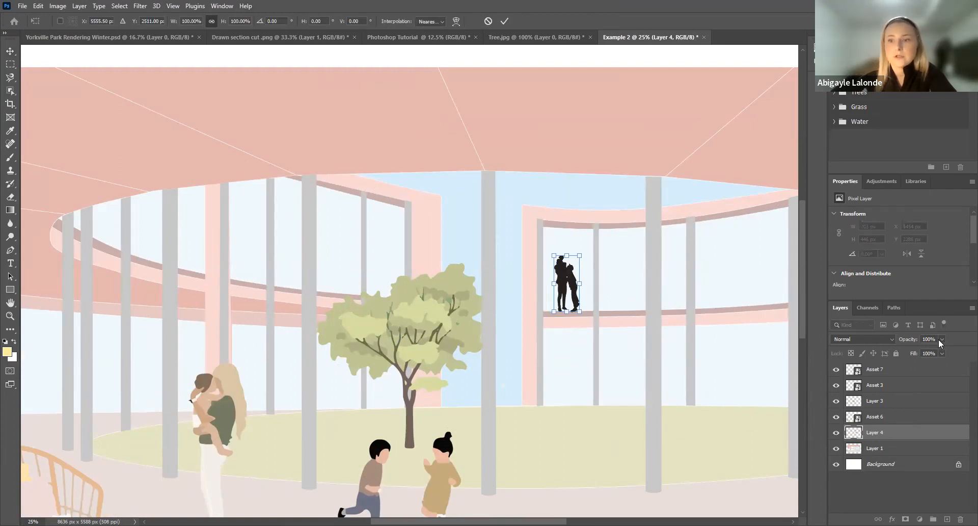
drag(942, 339, 904, 352)
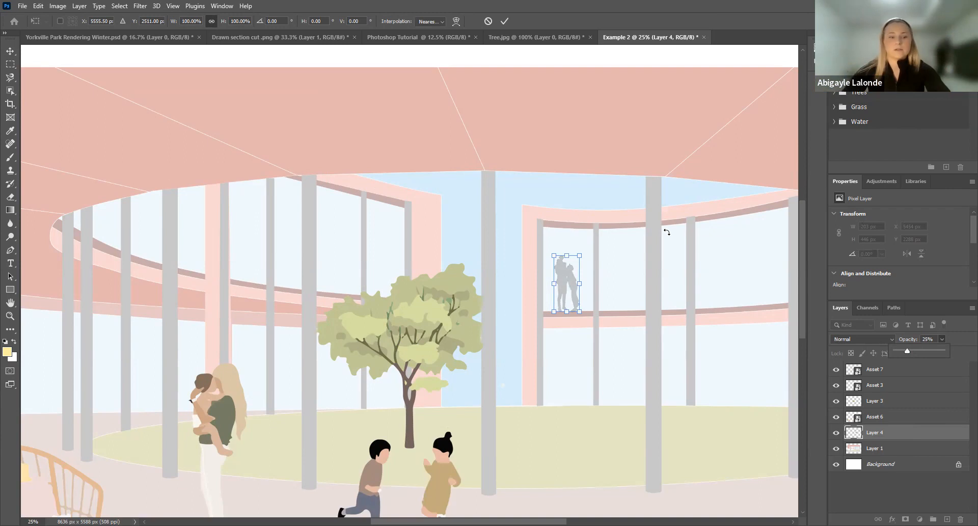
key(Escape)
key(ctrl)
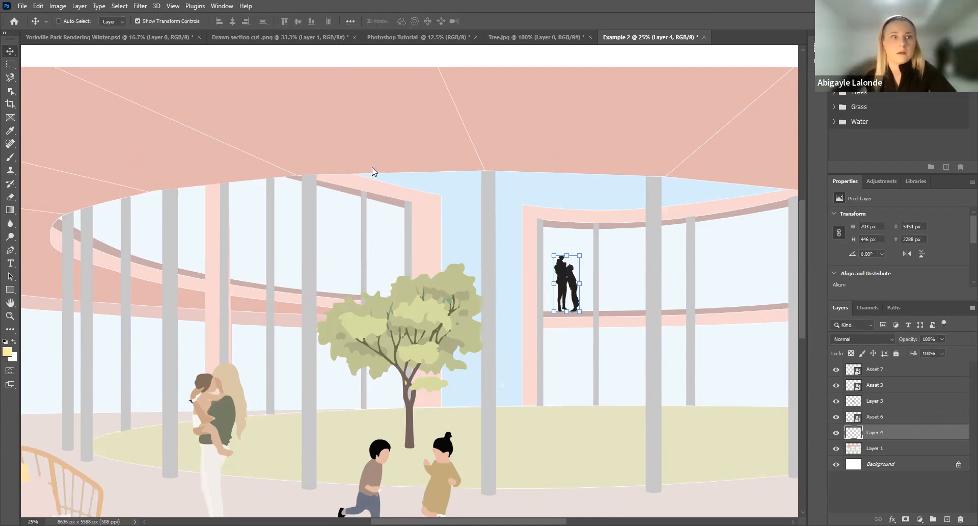
key(ctrl+z)
click(38, 5)
click(65, 26)
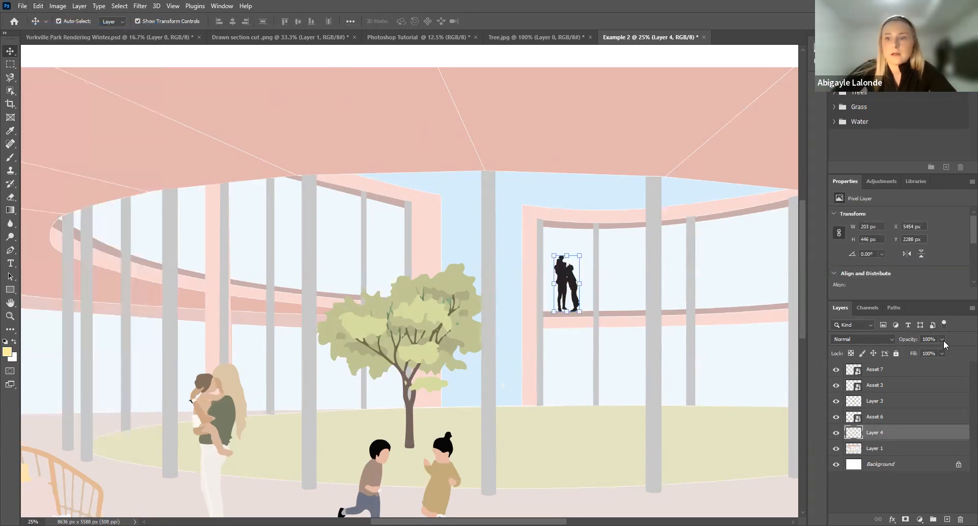
- Set the opacity of the silhouette layer, Layer 4, to 25%
drag(912, 353, 912, 352)
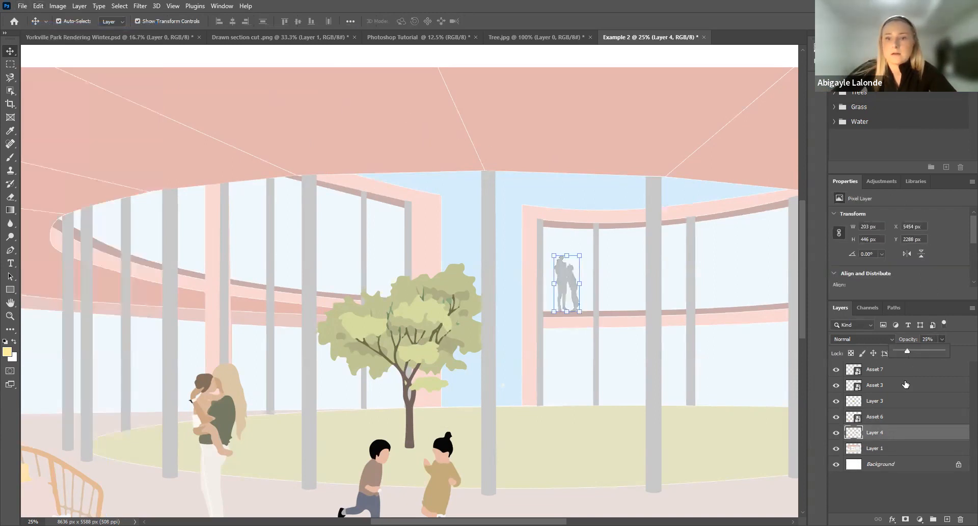
click(50, 51)
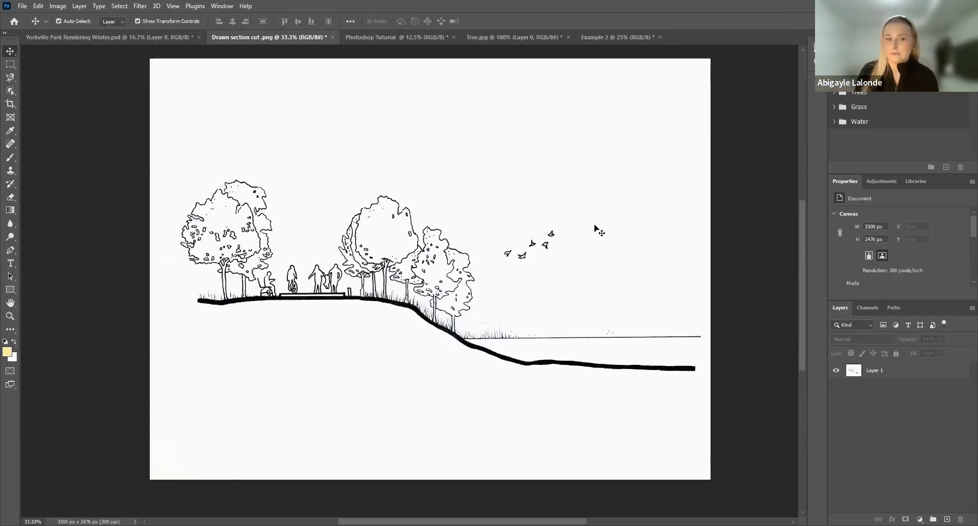
- Switch to the Drawn section cut document and enlarge its drawing layer slightly to about 3305 by 2483 px
click(627, 239)
key(ctrl+t)
key(Return)
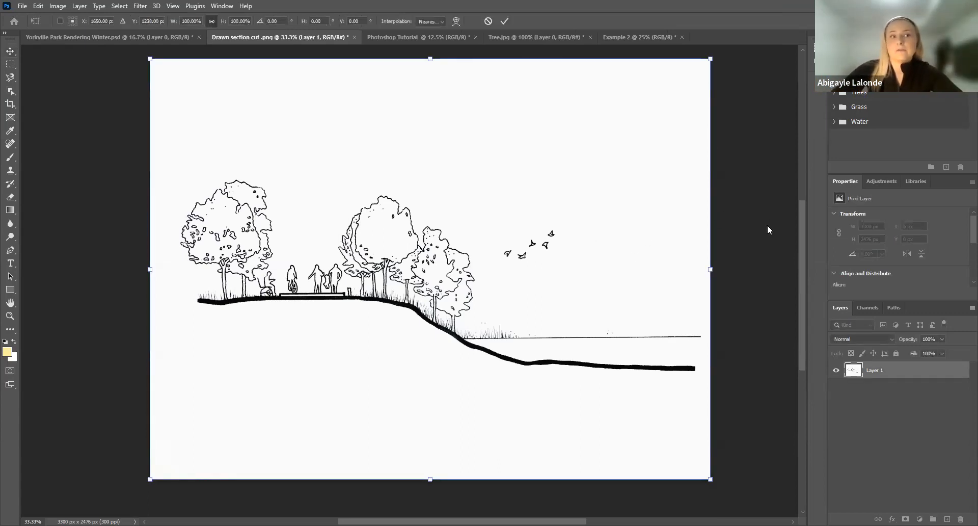
click(127, 347)
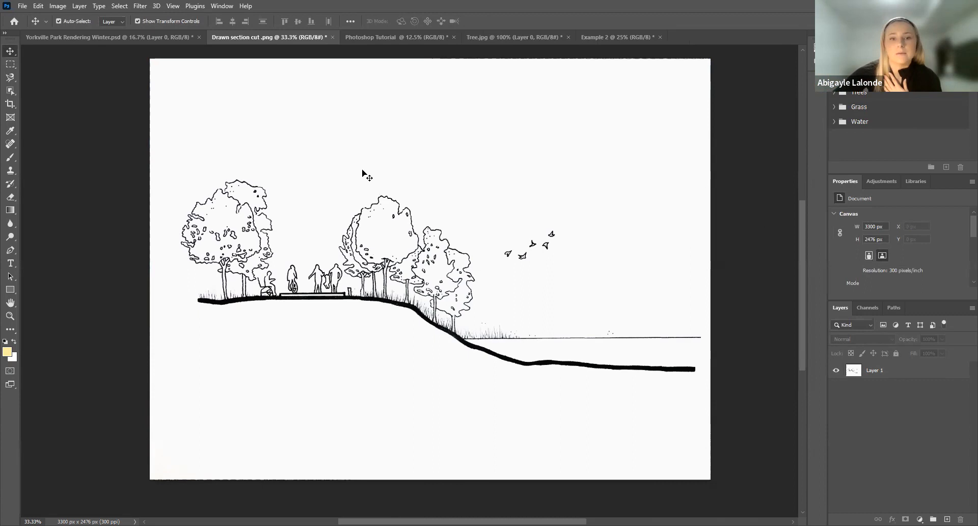
click(637, 275)
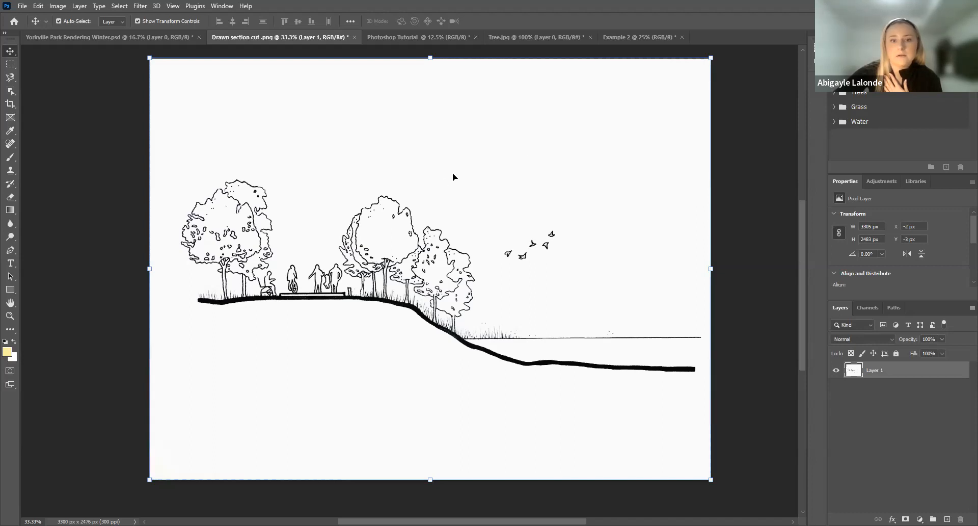
- Place the Tree White Background image in the section, scale it to 21.62% and position it over the middle drawn trees
drag(471, 152, 484, 242)
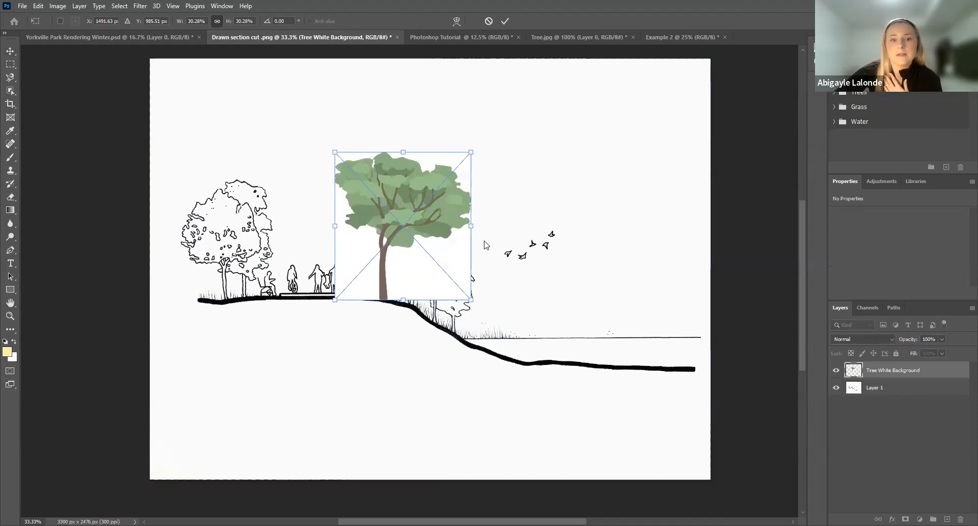
drag(346, 278, 488, 323)
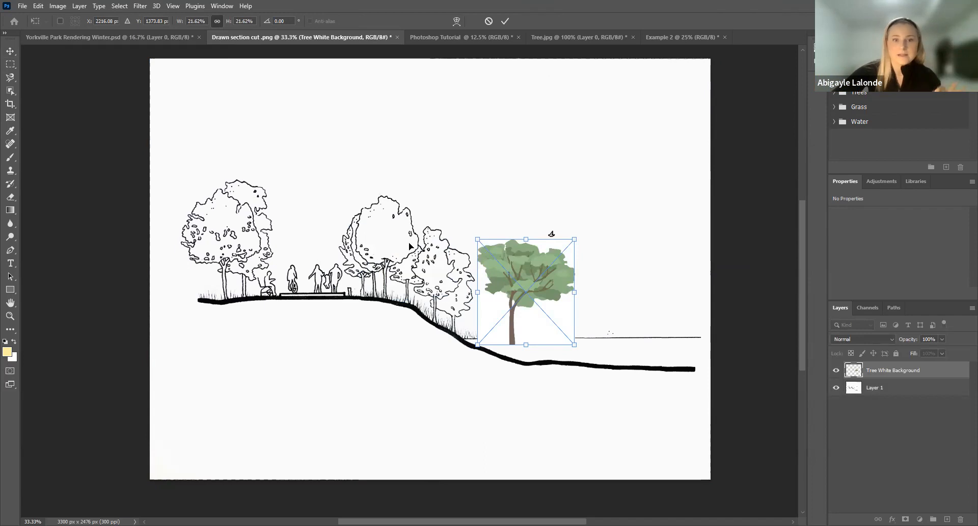
drag(516, 287, 398, 241)
click(502, 20)
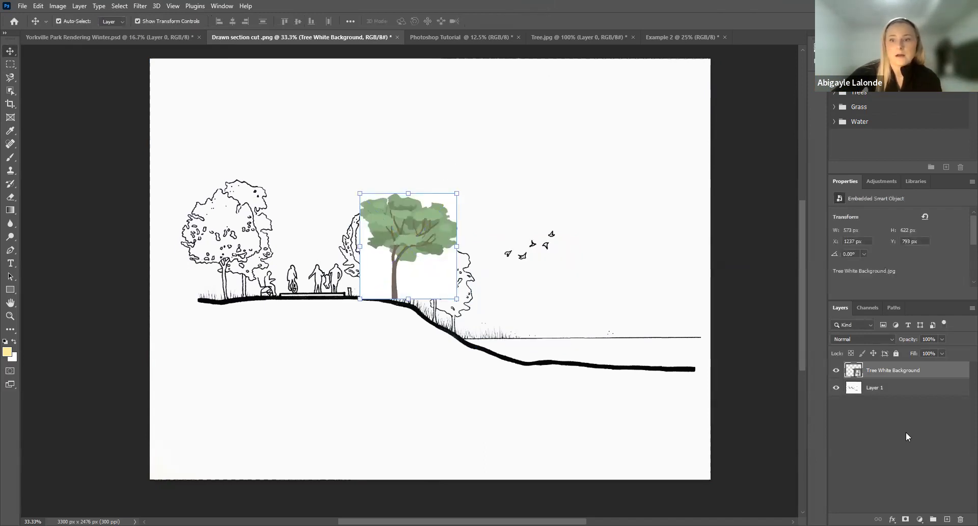
- Remove the tree image's white background with Blend If, lowering the This Layer white limit to about 218
click(891, 519)
click(918, 424)
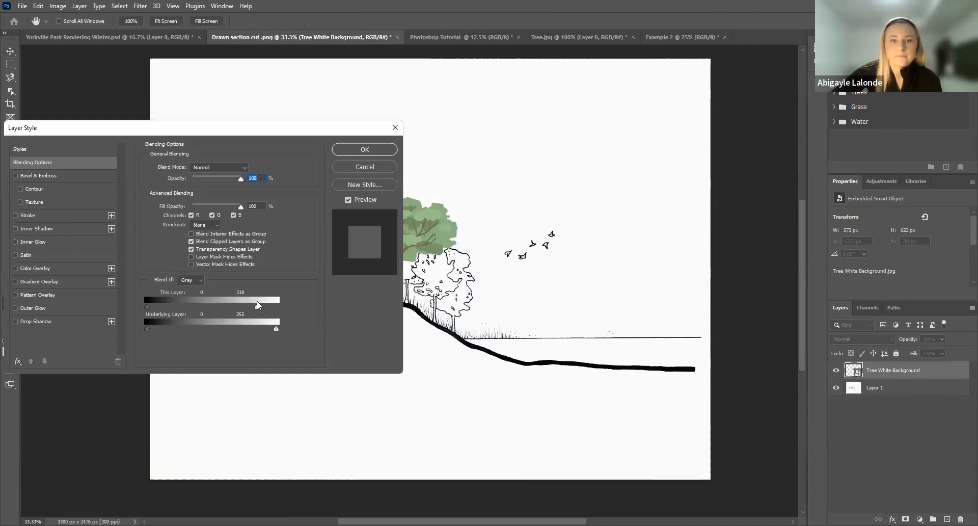
click(358, 151)
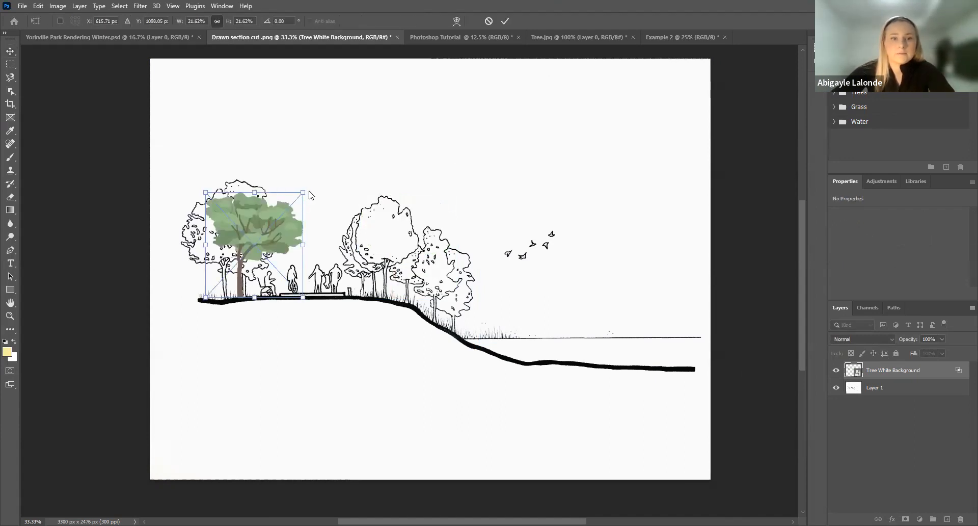
- Move the green tree over the leftmost drawn tree cluster and scale it to 23.14%
drag(308, 190, 315, 183)
click(505, 21)
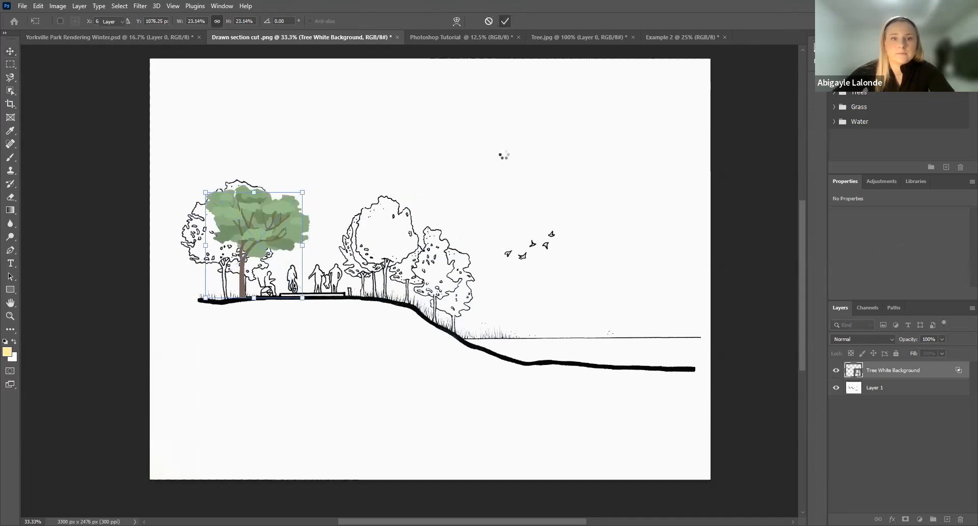
- Place the Asset 1 tree over the leftmost drawn trees at 20.84% scale and bring its layer above Tree White Background
click(875, 388)
key(ctrl+t)
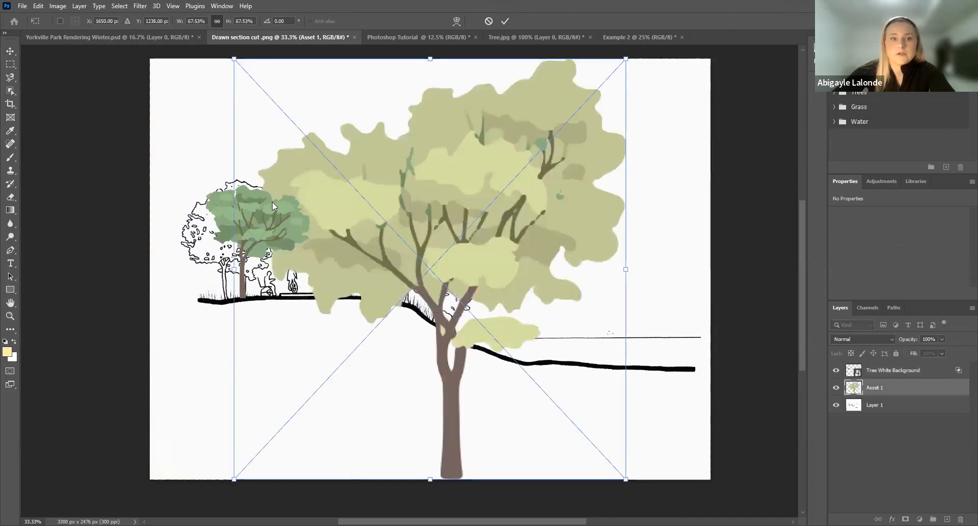
drag(272, 201, 304, 104)
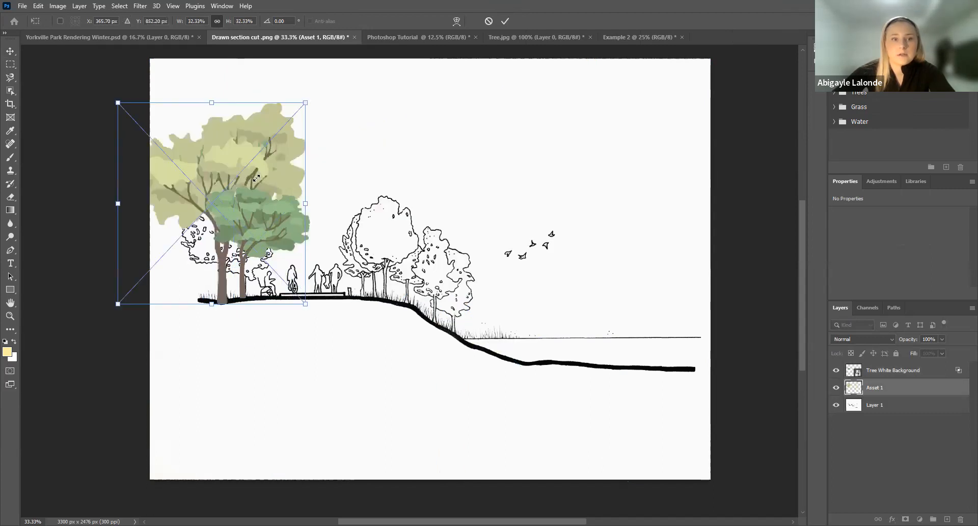
drag(255, 188, 281, 169)
click(901, 382)
drag(898, 390, 901, 371)
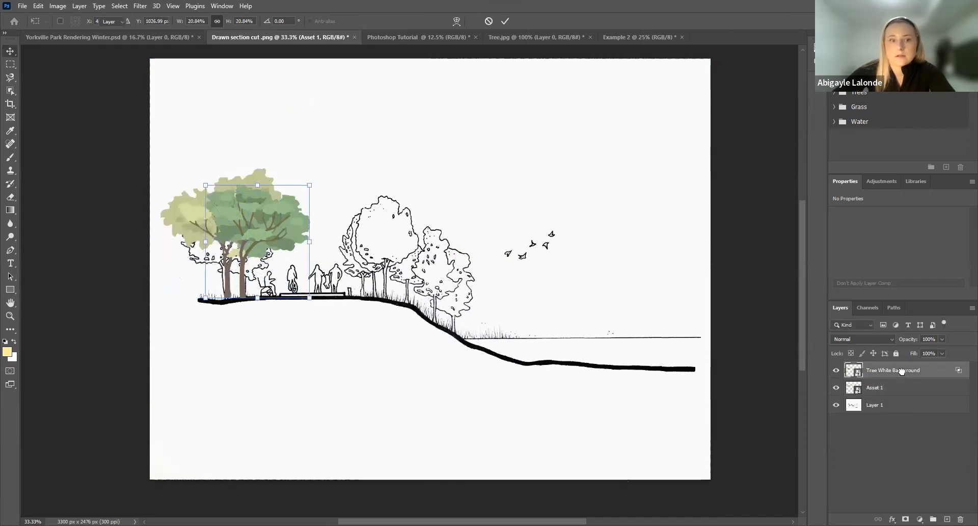
click(308, 339)
drag(308, 340, 271, 277)
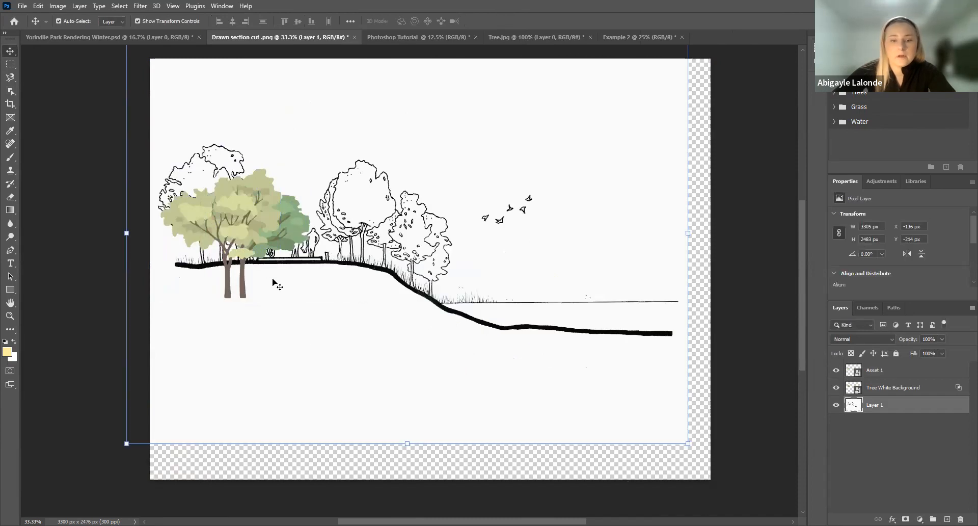
key(ctrl+z)
- Lock the section drawing on Layer 1 and nudge the Asset 1 tree slightly down and to the left
click(912, 405)
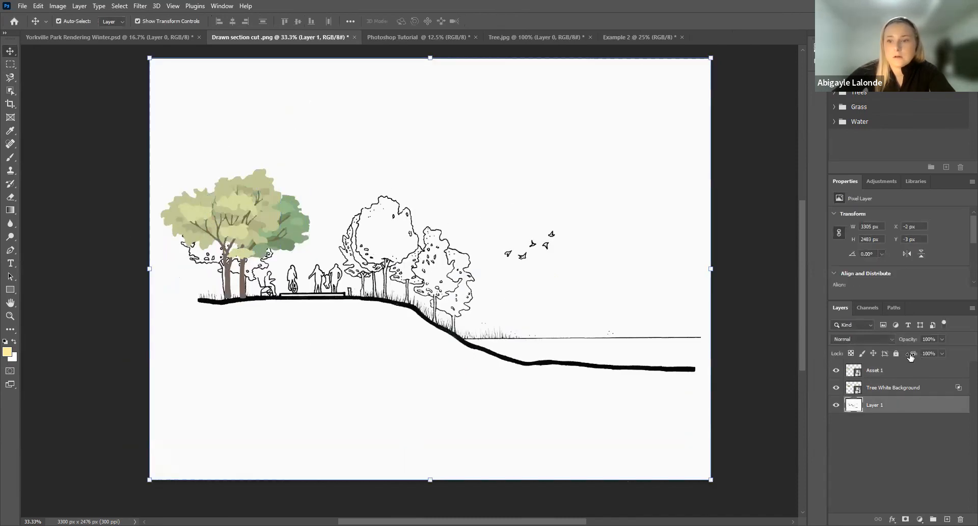
click(895, 353)
click(240, 223)
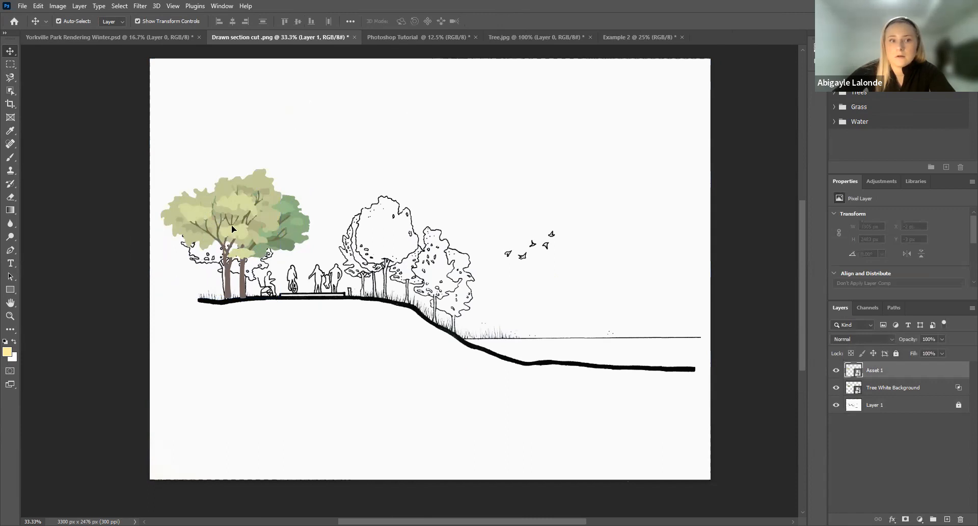
drag(232, 226, 226, 230)
- Rasterize the Asset 1 tree layer and softly erase the base of its trunk where it overlaps the black ground line
click(561, 293)
key(ctrl+plus)
key(ctrl+plus)
key(ctrl+plus)
key(ctrl+plus)
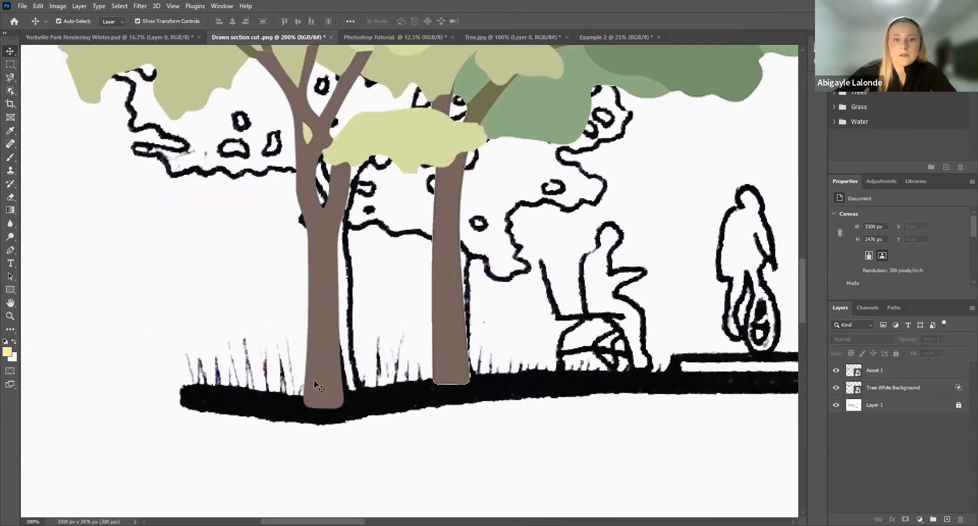
click(313, 388)
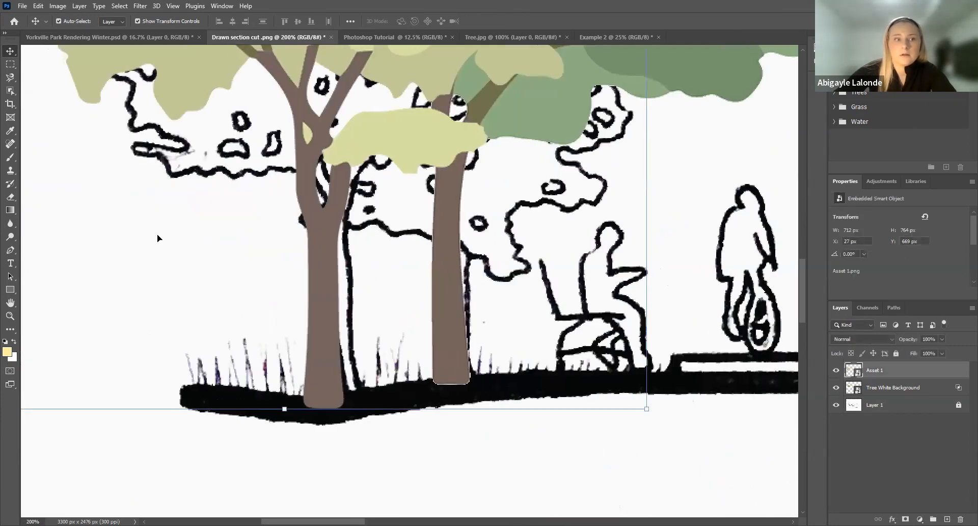
click(14, 199)
click(320, 405)
click(458, 201)
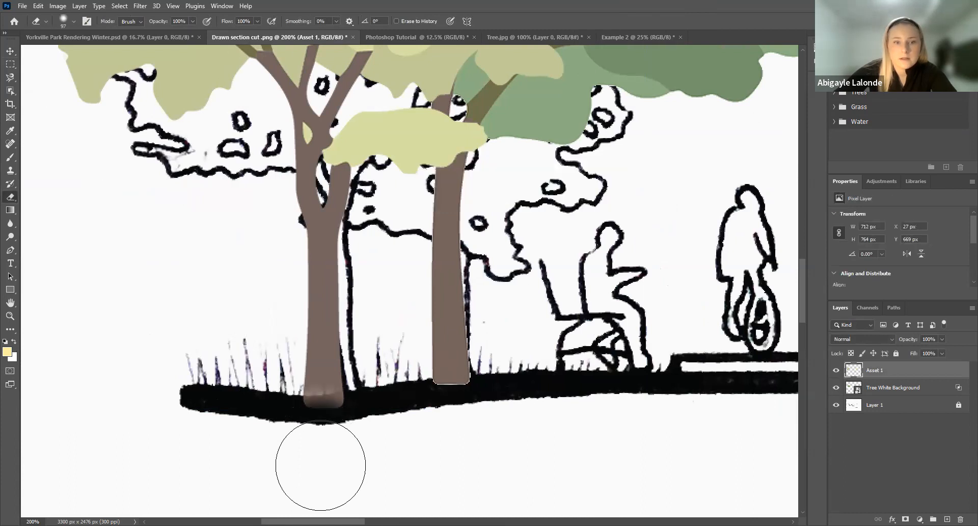
- Set the eraser to 29 px with 100% hardness and cleanly erase the rest of the trunk base overlapping the ground line
click(75, 20)
drag(79, 54, 66, 54)
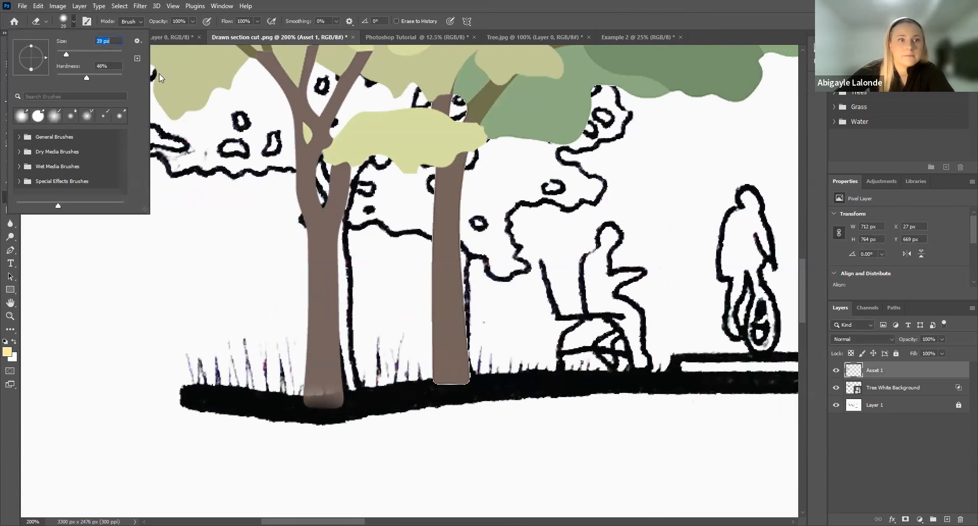
click(340, 410)
mouse_move(340, 411)
mouse_down()
mouse_move(305, 409)
mouse_move(345, 407)
mouse_move(330, 410)
mouse_up()
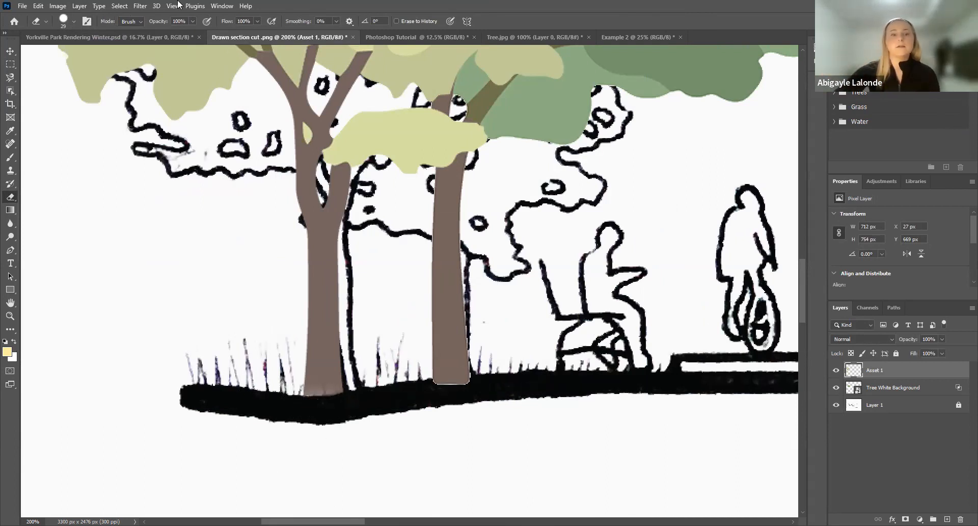
click(74, 21)
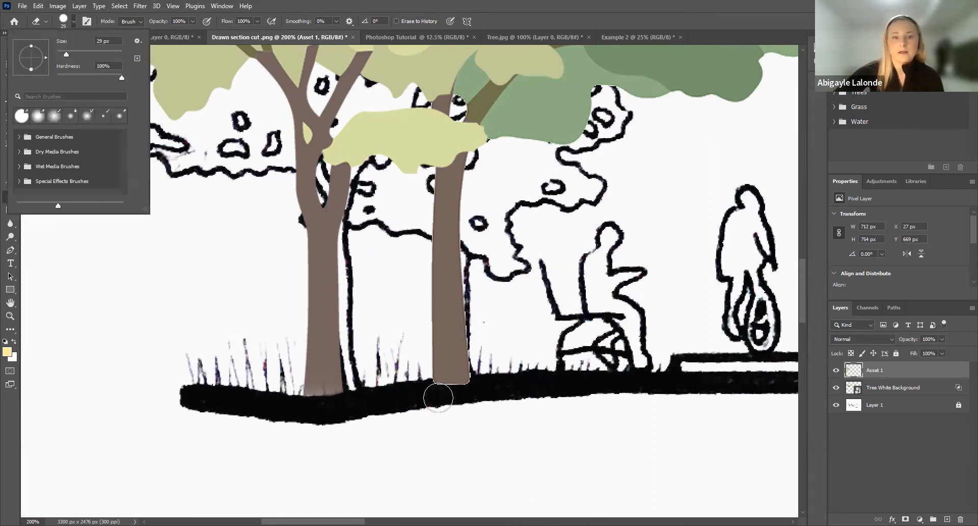
click(388, 380)
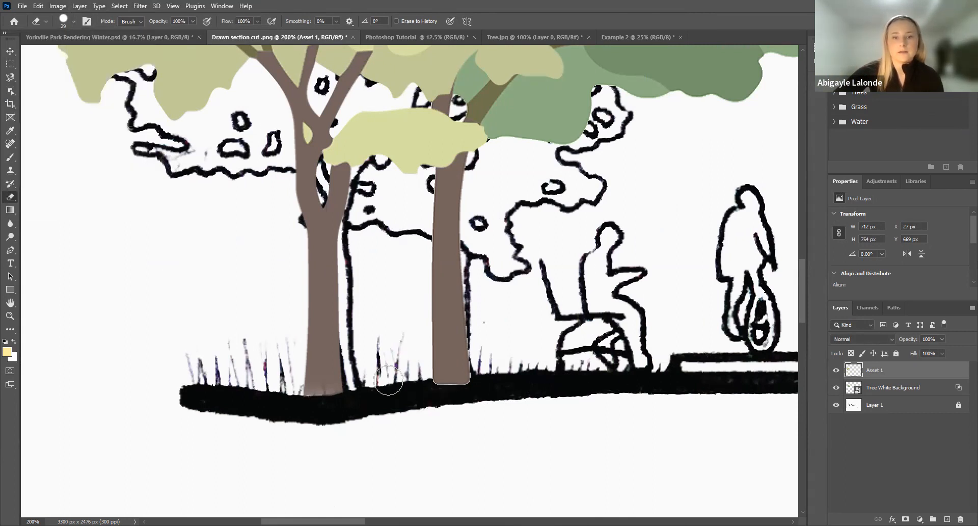
- Rasterize the Tree White Background layer and erase the base of its trunk where it overlaps the black ground line
click(11, 51)
click(449, 206)
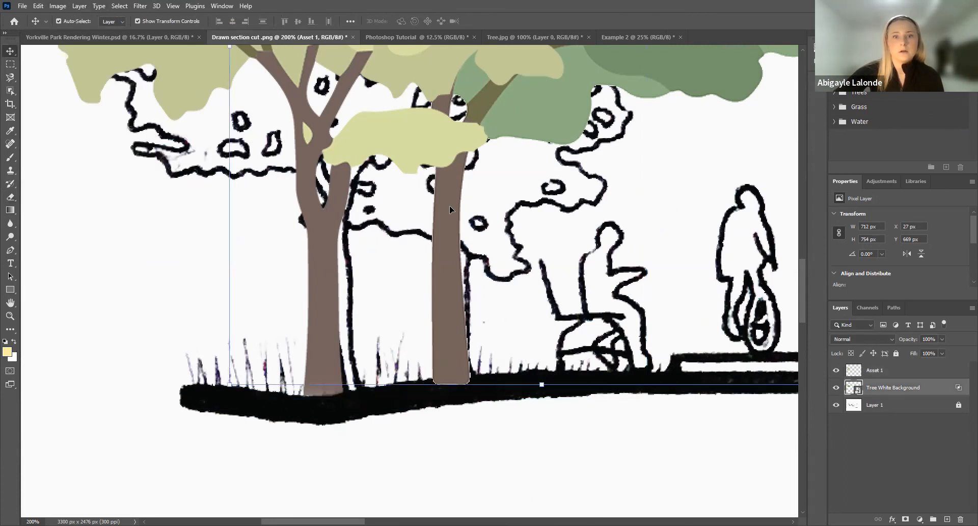
click(10, 197)
click(449, 375)
click(487, 208)
drag(434, 396, 472, 390)
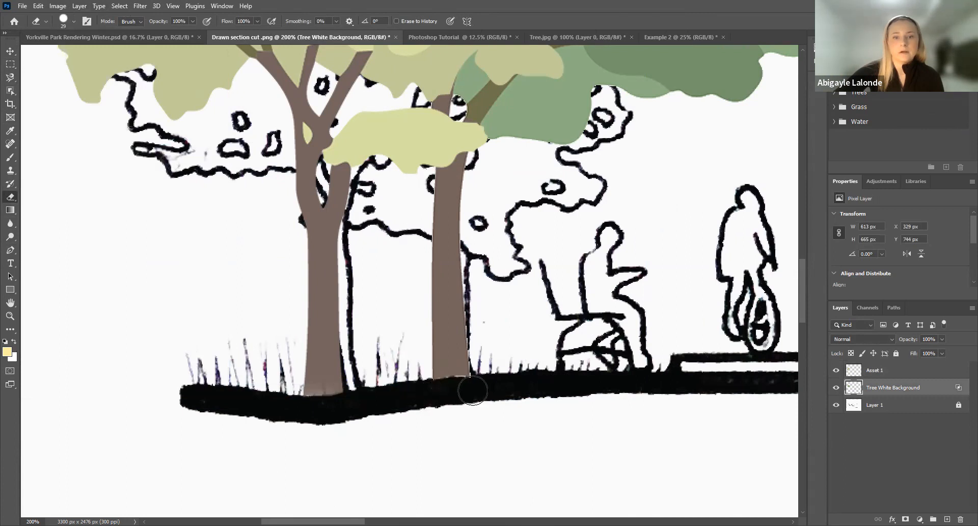
- Nudge the Tree White Background tree slightly to the right and down so its trunk covers the drawn one
click(10, 51)
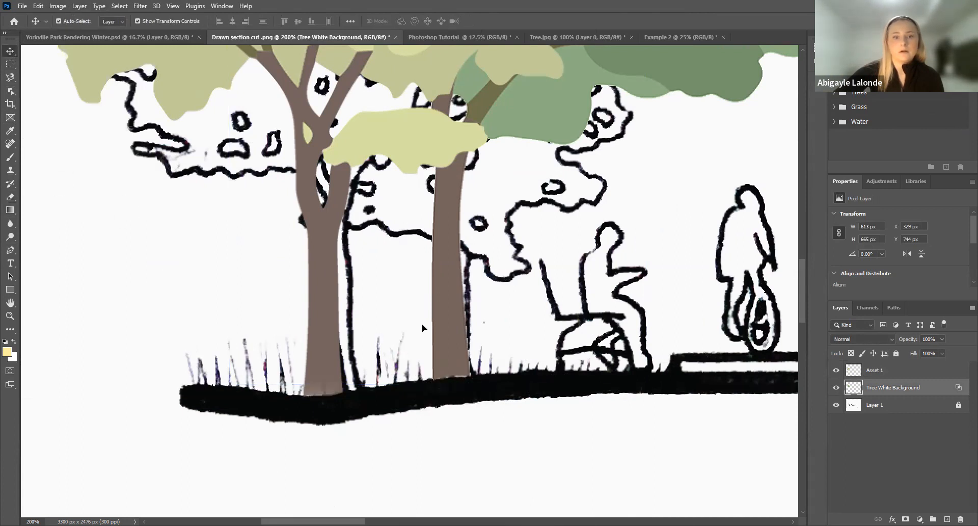
drag(448, 338, 456, 340)
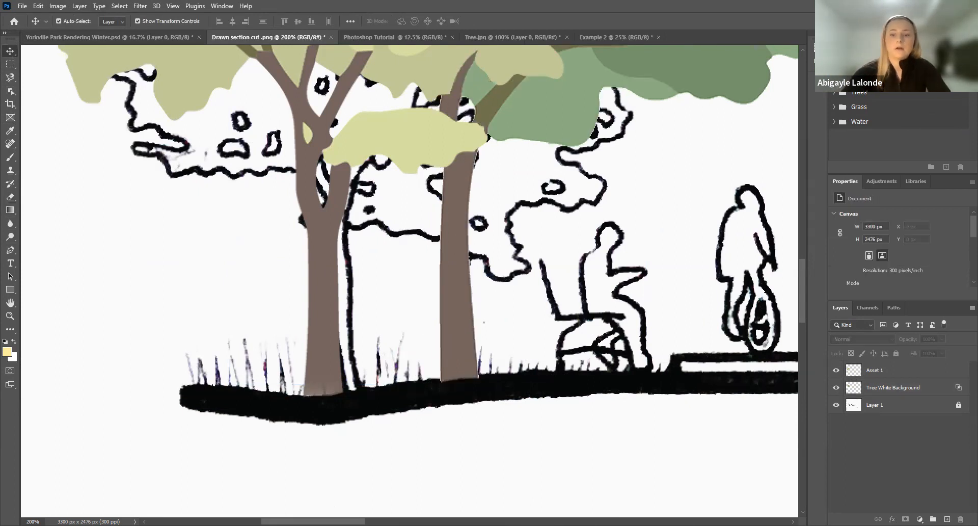
key(ctrl+minus)
key(ctrl+minus)
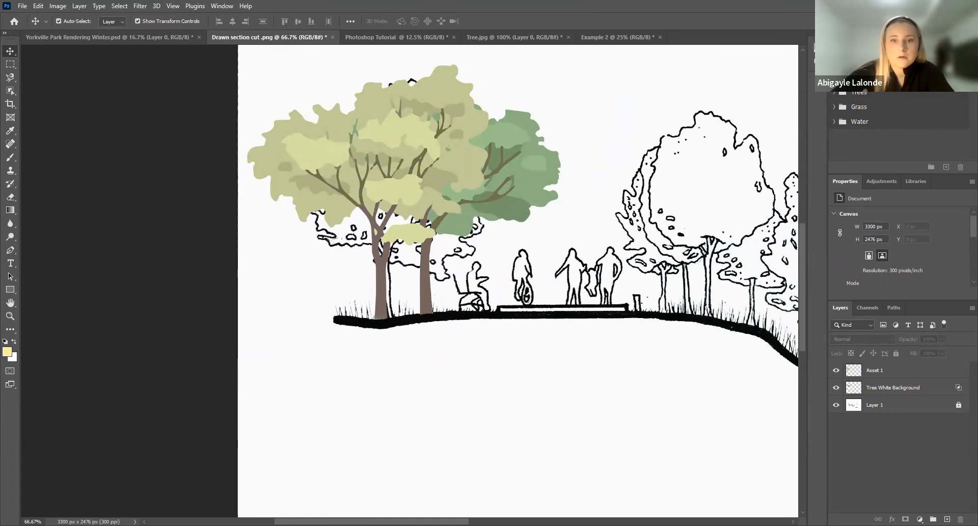
- Paste the illustrated family of four, scale it to 8.54% and place it over the drawn family on the path
key(ctrl+v)
click(527, 145)
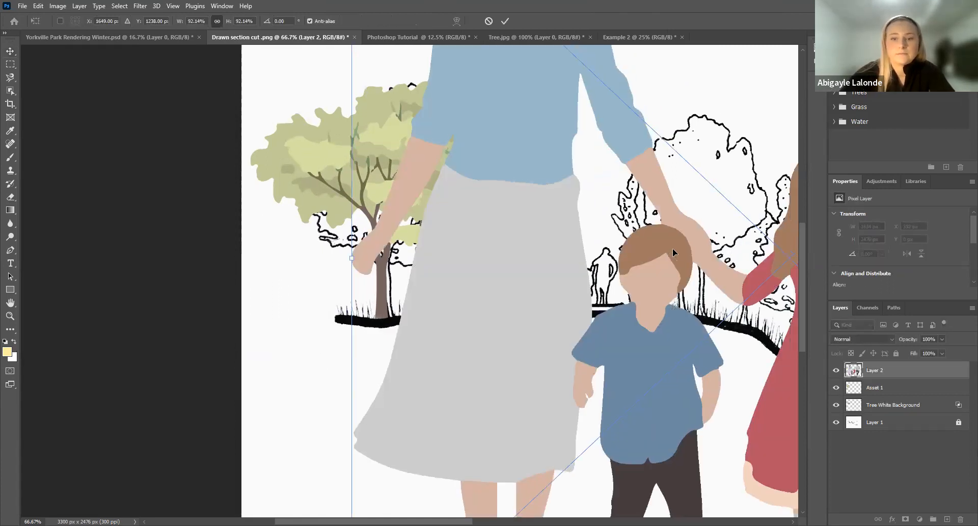
scroll(673, 248, down, 4)
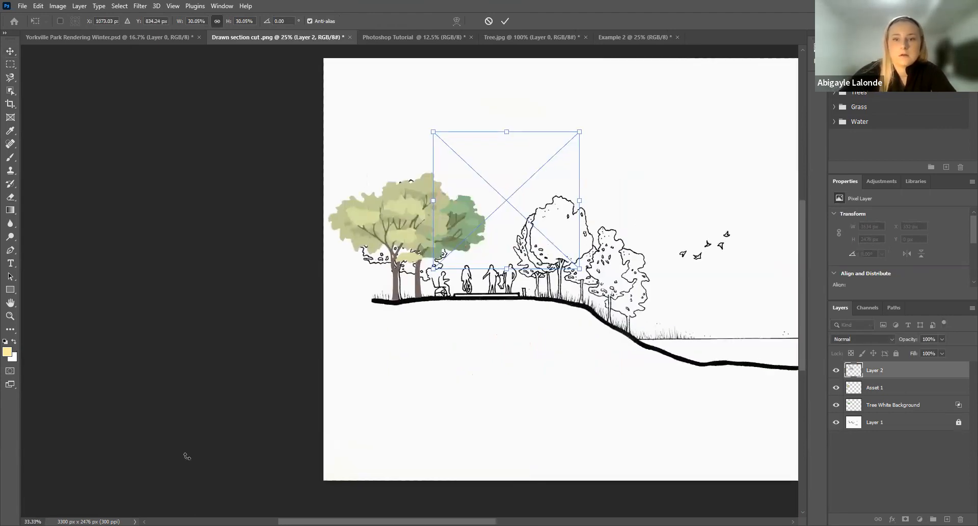
key(ctrl+plus)
key(ctrl+plus)
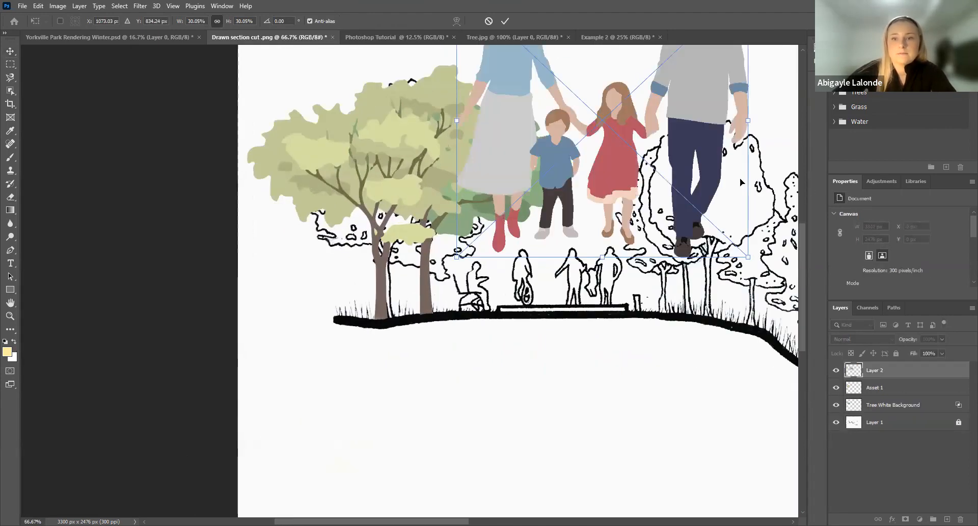
drag(659, 239, 560, 404)
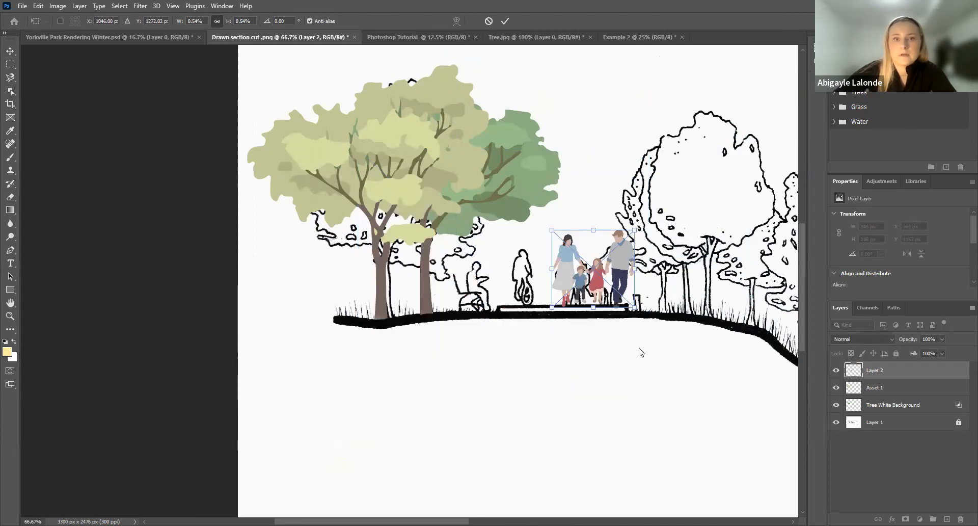
click(505, 21)
click(541, 163)
click(621, 359)
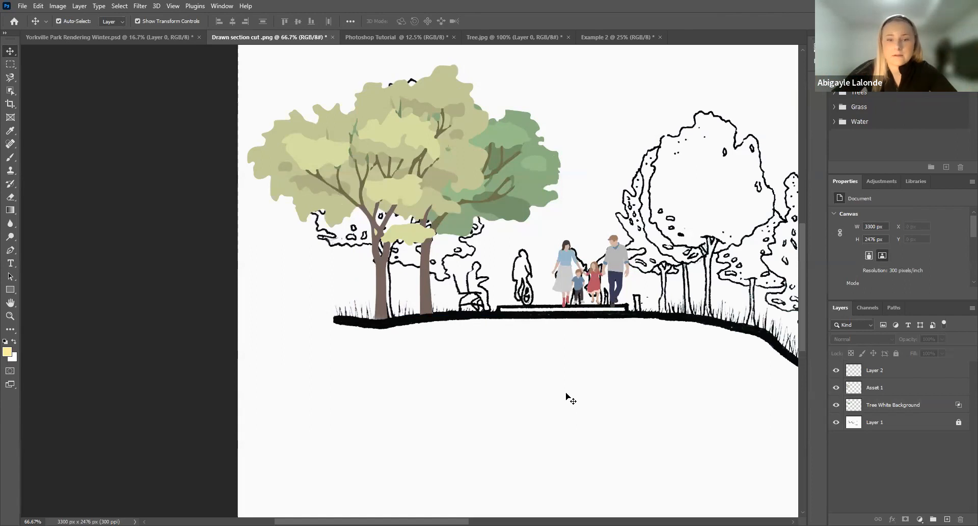
- Place the Birds image over the drawn birds above the water at 13.74% scale
scroll(566, 398, right, 5)
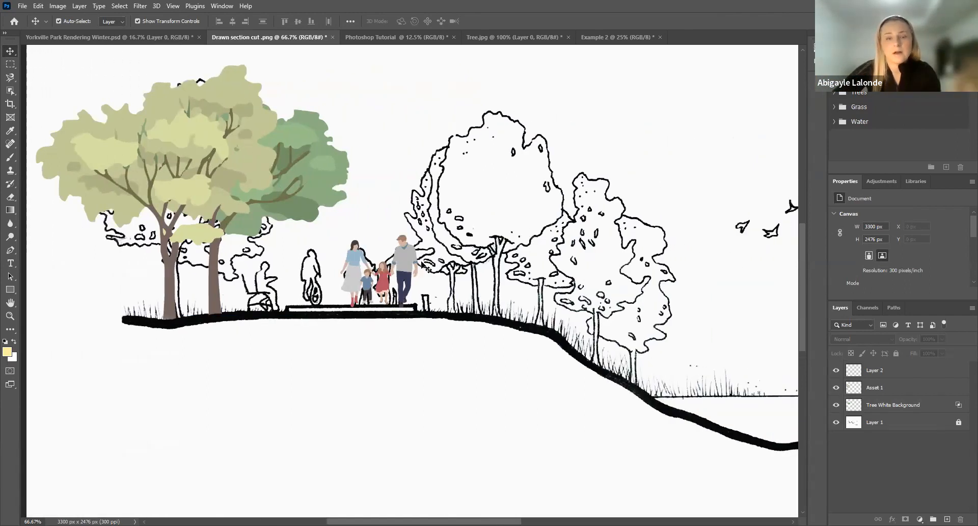
scroll(438, 324, up, 2)
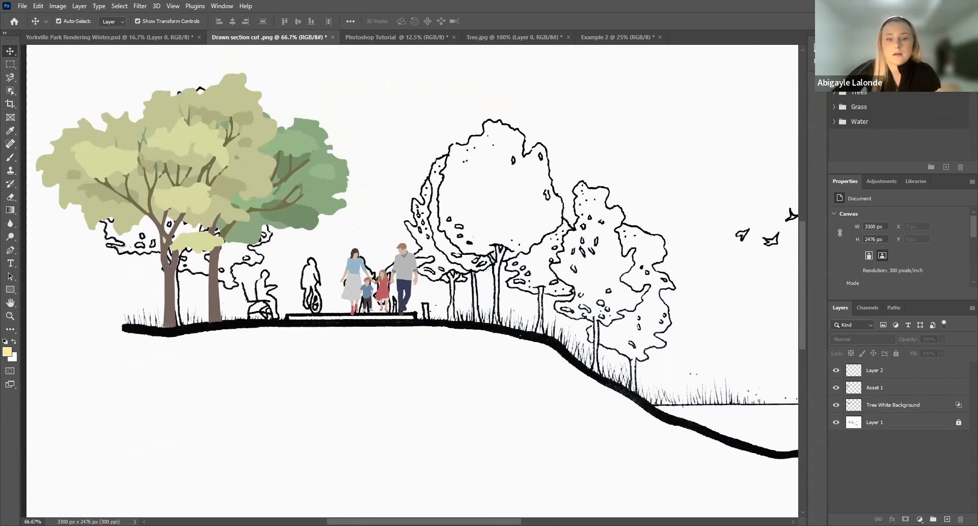
scroll(410, 284, right, 2)
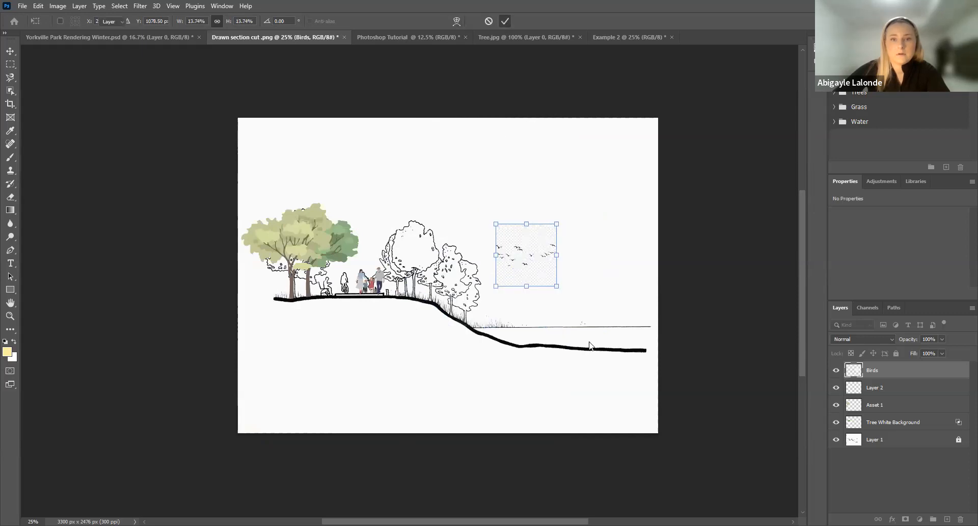
key(Return)
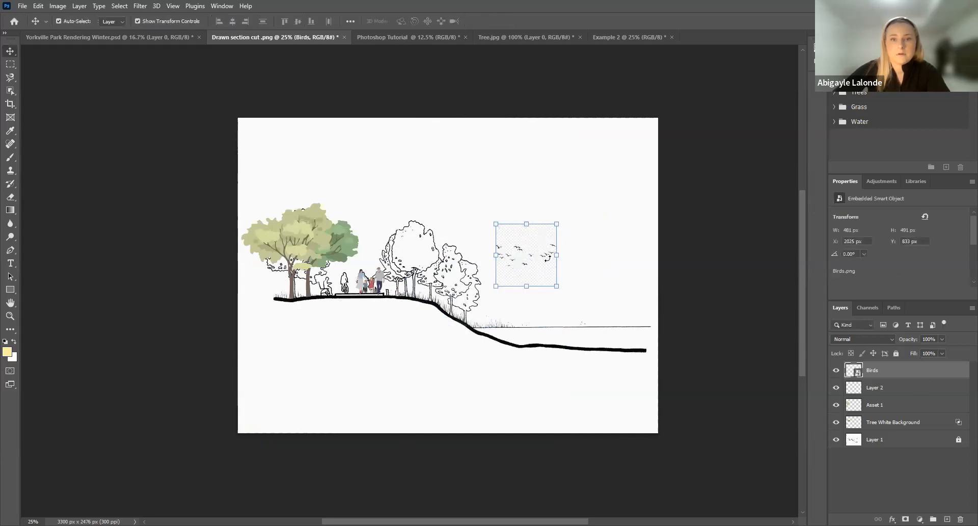
- Blend away the Birds layer's light background by lowering its This Layer white limit to about 205
click(892, 519)
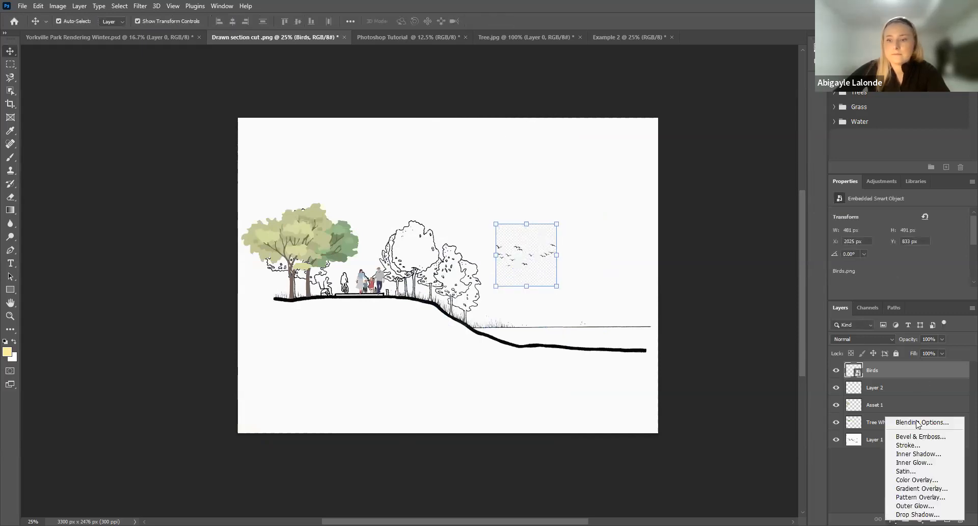
click(920, 425)
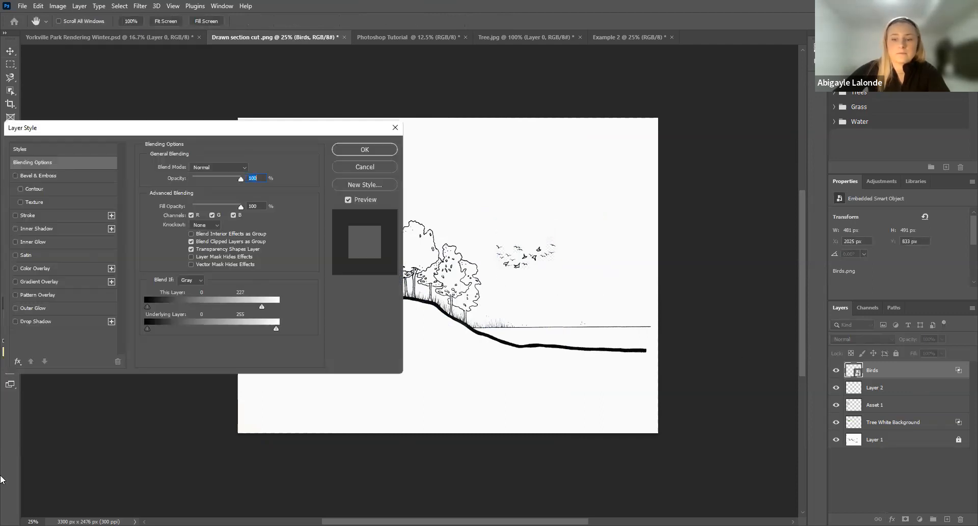
key(ctrl+plus)
key(ctrl+plus)
key(ctrl+plus)
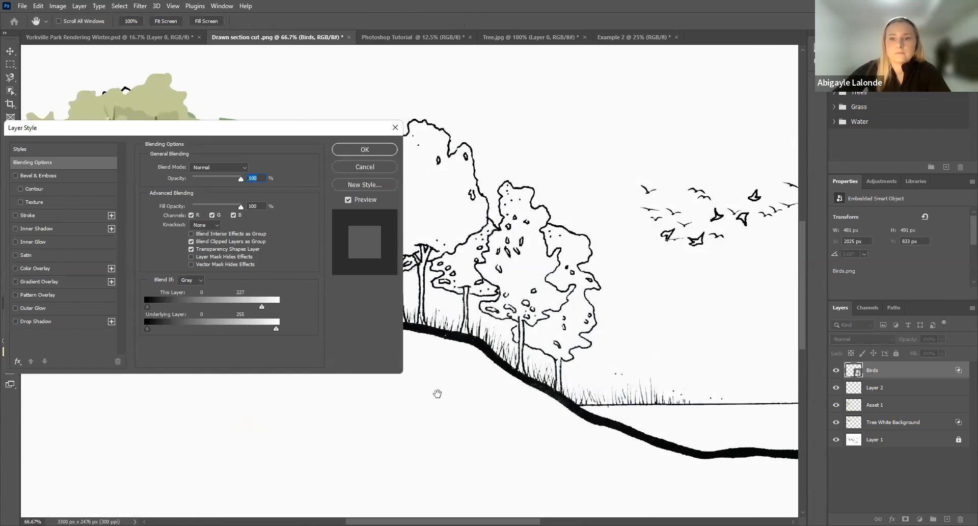
mouse_move(263, 306)
mouse_down()
mouse_move(283, 301)
mouse_move(252, 308)
mouse_up()
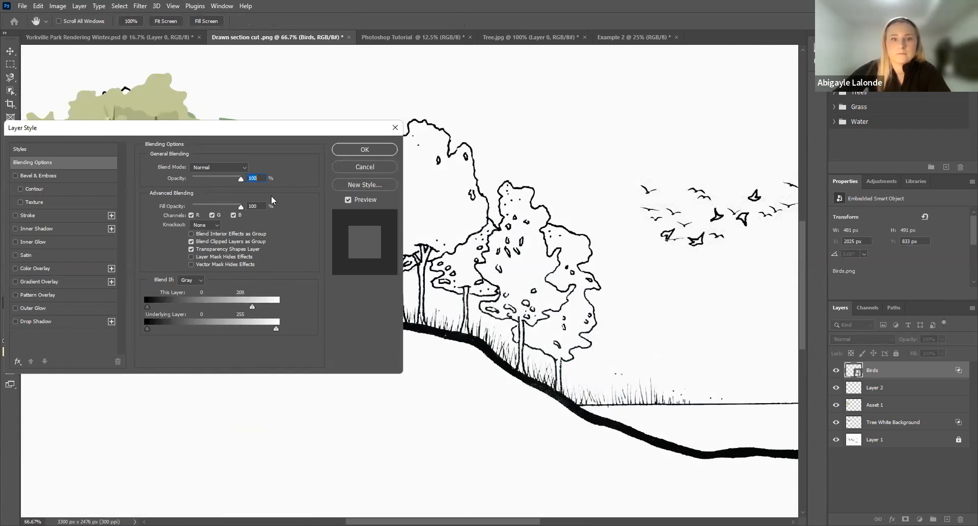
click(368, 146)
- Hide the section drawing on Layer 1 to check the placed cutouts, and show it again
click(836, 439)
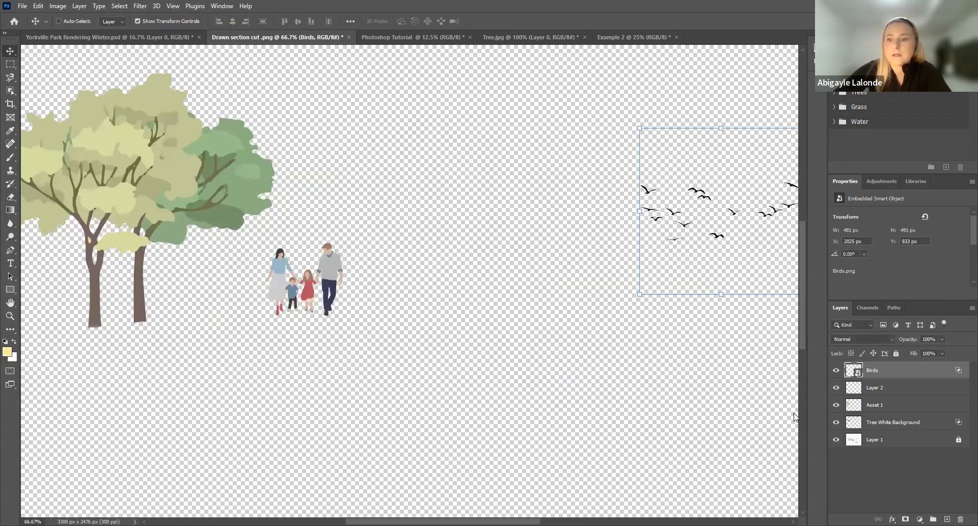
click(836, 439)
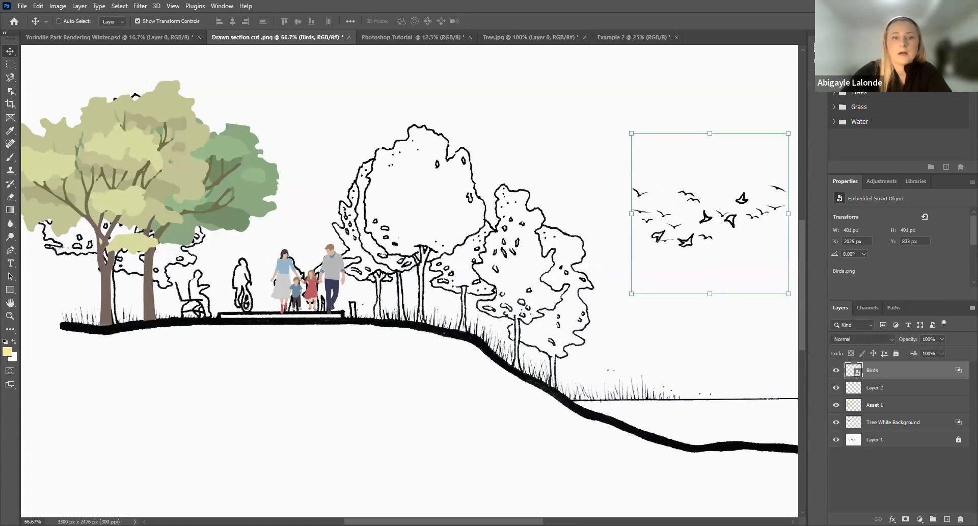
key(ctrl+minus)
click(277, 398)
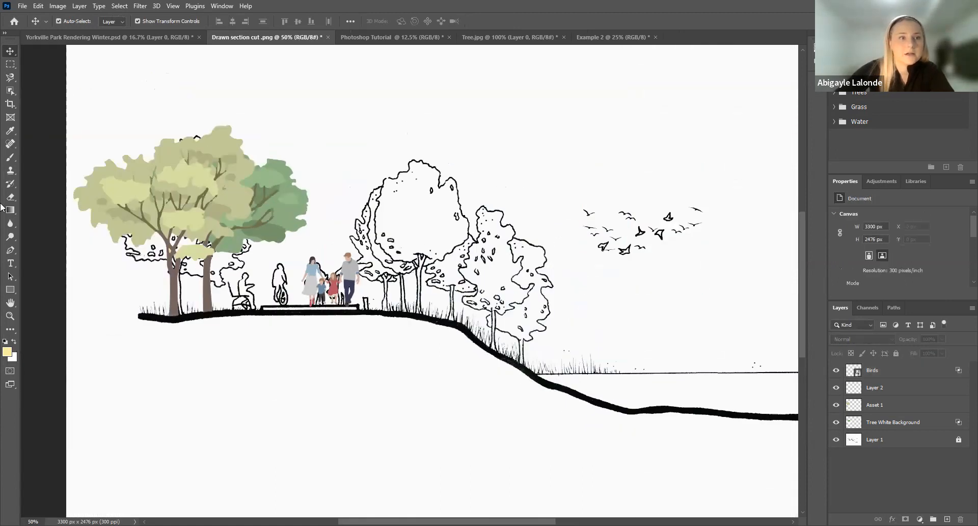
- Create a layer above Birds, test a 62 px soft brush on the ground line's left end, and undo the stroke
click(10, 157)
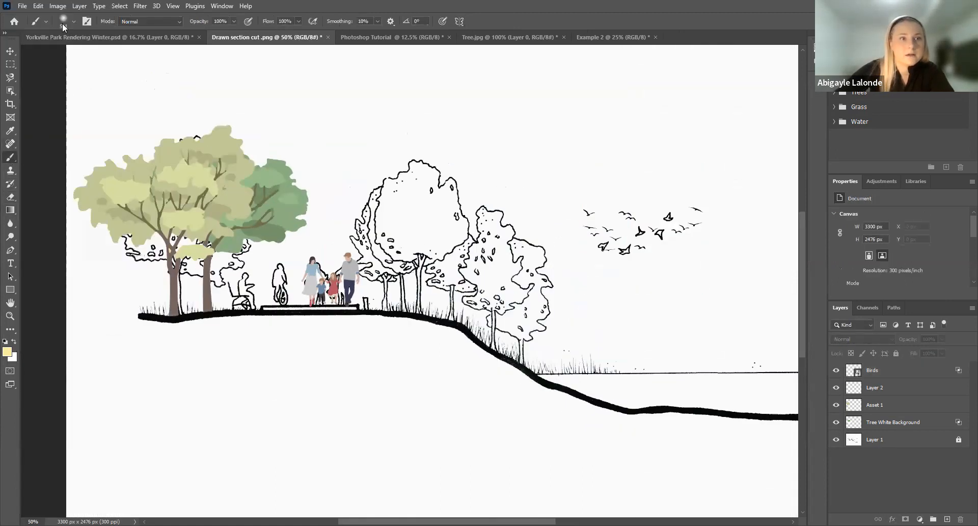
click(73, 22)
click(62, 53)
mouse_move(74, 53)
mouse_down()
mouse_move(87, 53)
mouse_move(77, 53)
mouse_up()
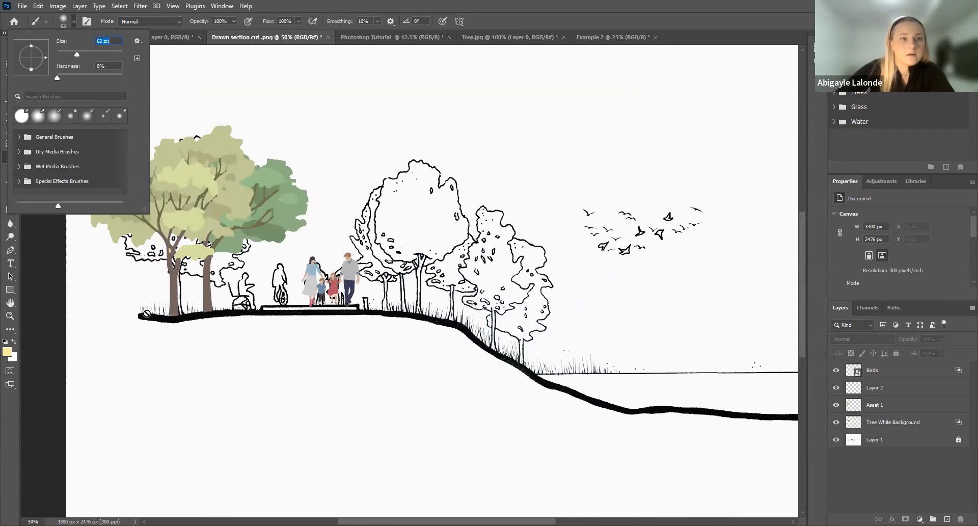
click(147, 313)
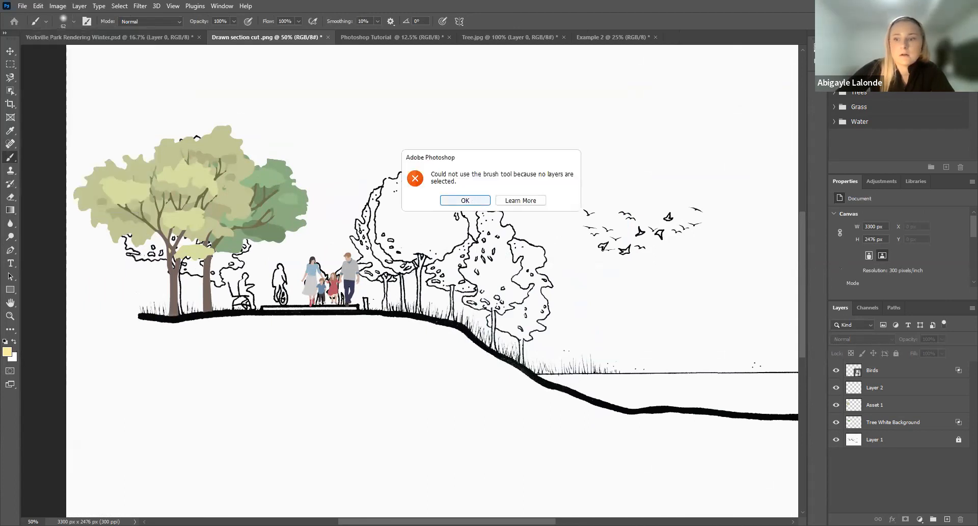
click(465, 200)
click(947, 519)
drag(136, 318, 178, 316)
key(ctrl+z)
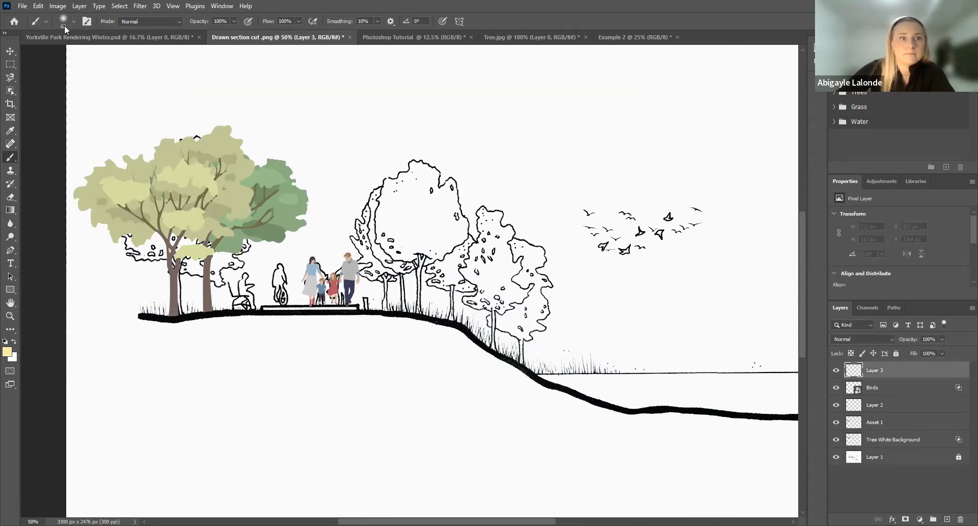
- Set the brush to 34% hardness and black, try a stroke at the ground line's left end, and undo it
click(64, 26)
drag(64, 74, 78, 74)
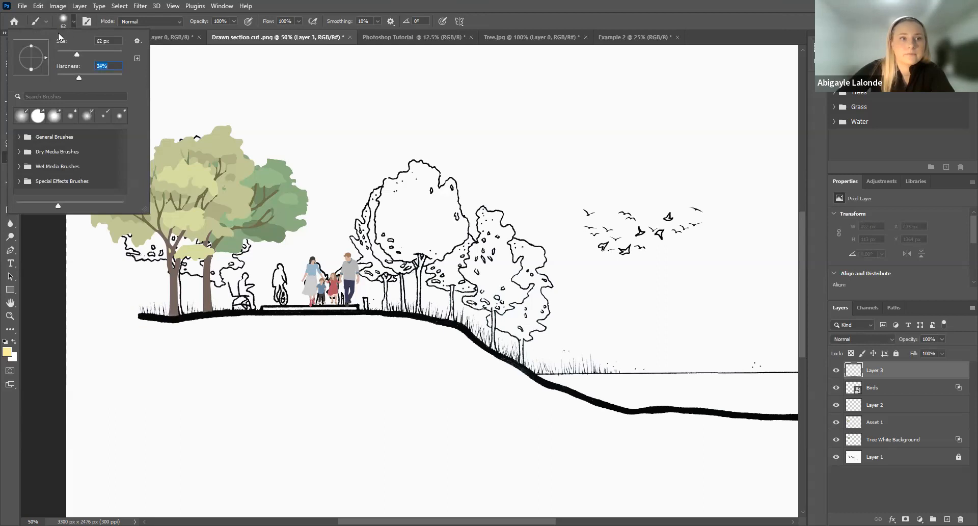
click(7, 351)
mouse_move(400, 127)
mouse_down()
mouse_move(268, 350)
mouse_move(315, 290)
mouse_up()
click(569, 118)
drag(138, 317, 196, 320)
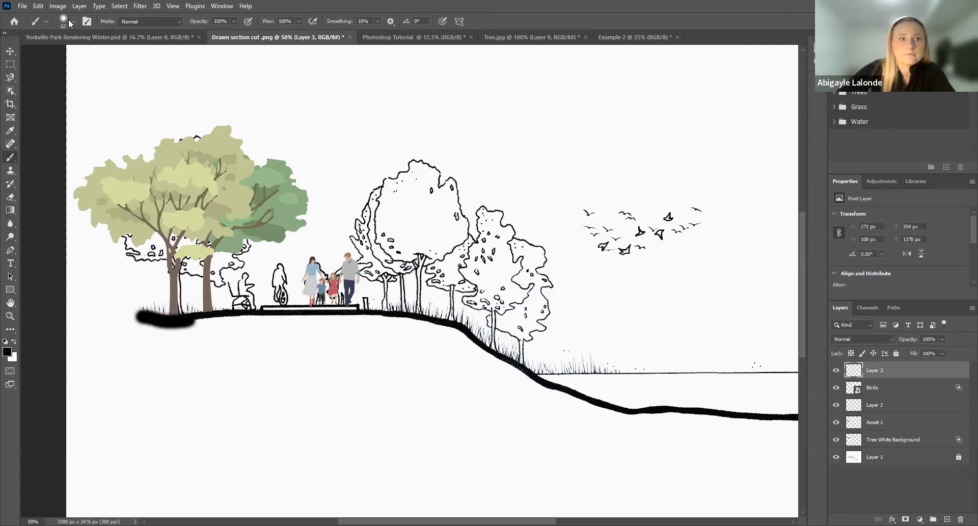
key(ctrl+z)
- Reduce the brush to 47 px and trace the whole ground line in black on the new layer
right_click(129, 79)
drag(76, 55, 71, 55)
mouse_move(135, 317)
mouse_down()
mouse_move(413, 317)
mouse_move(561, 389)
mouse_move(633, 411)
mouse_move(701, 408)
mouse_up()
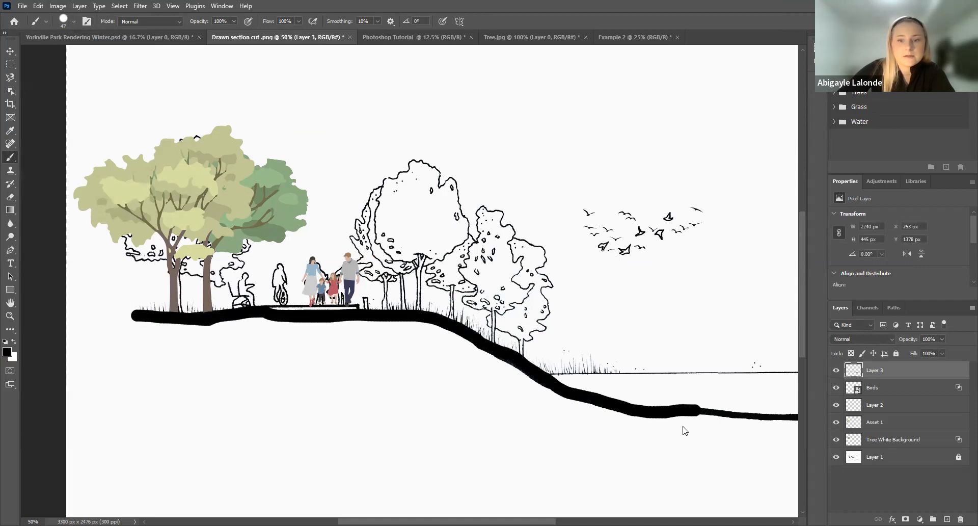
scroll(432, 409, right, 5)
drag(432, 408, 625, 418)
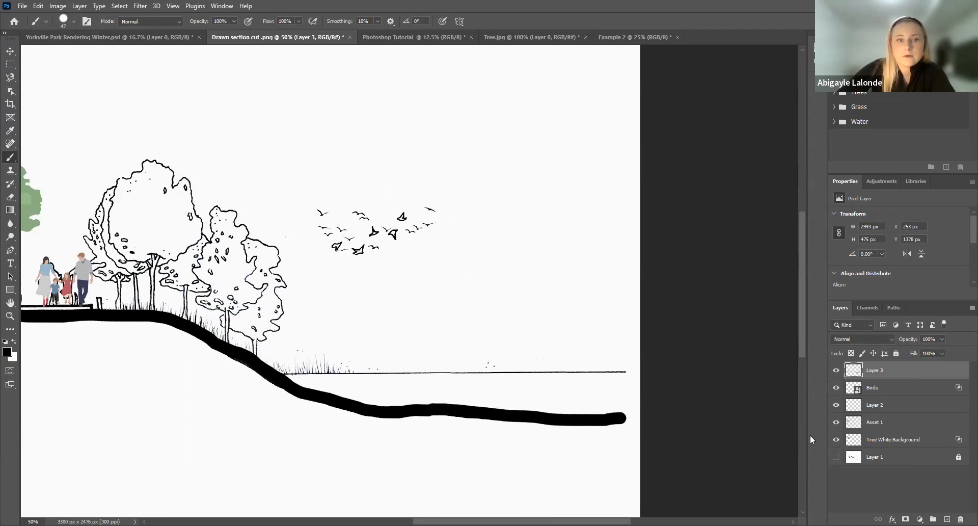
- Hide Layer 1 and examine the painted ground line together with the cutout trees, family and birds
key(ctrl+minus)
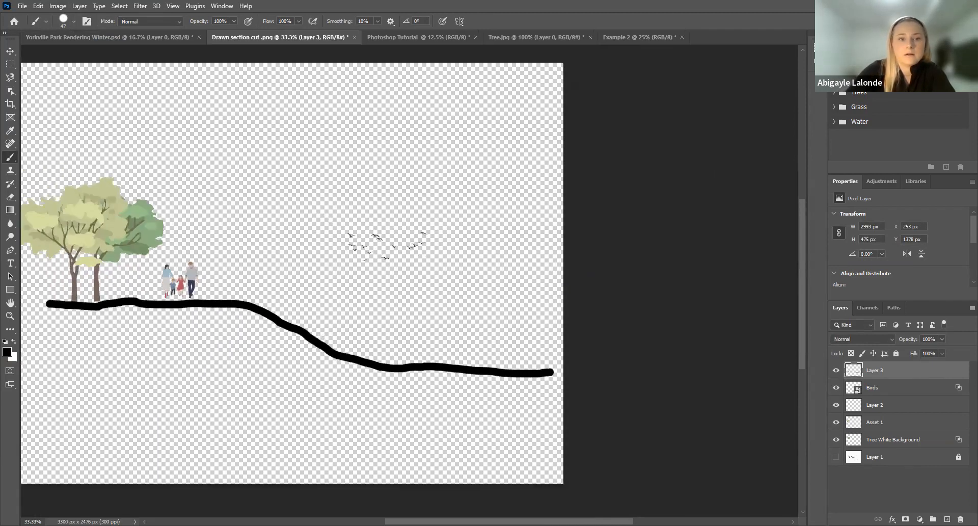
key(ctrl+minus)
key(ctrl+minus)
key(ctrl+minus)
key(ctrl+plus)
key(ctrl+plus)
key(ctrl+plus)
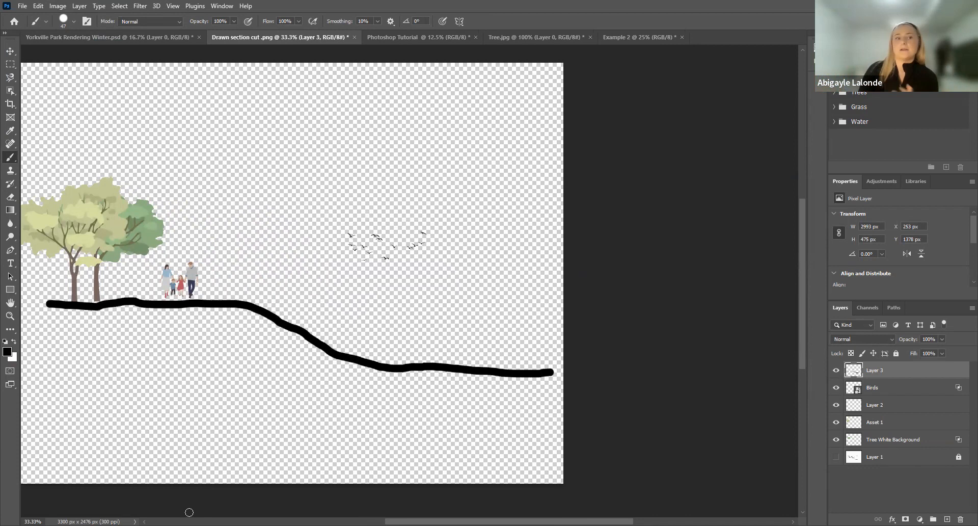
- Undo the hiding of Layer 1 and both ground line strokes, and clear the layer selection
key(ctrl+z)
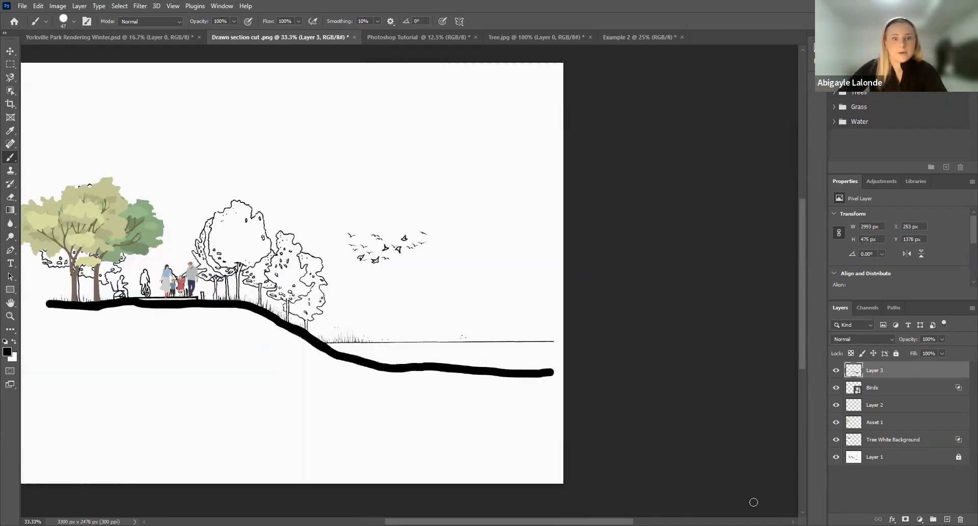
key(ctrl+z)
key(ctrl+z)
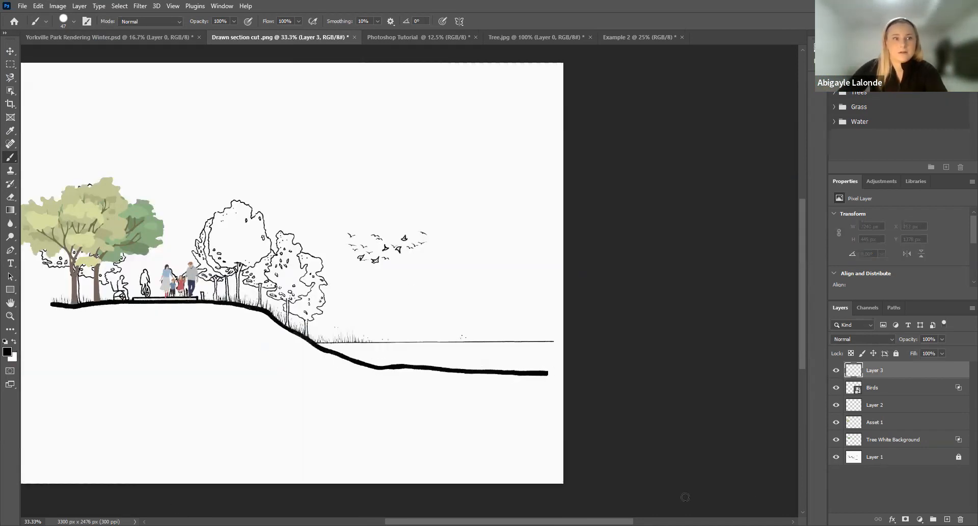
key(v)
click(772, 488)
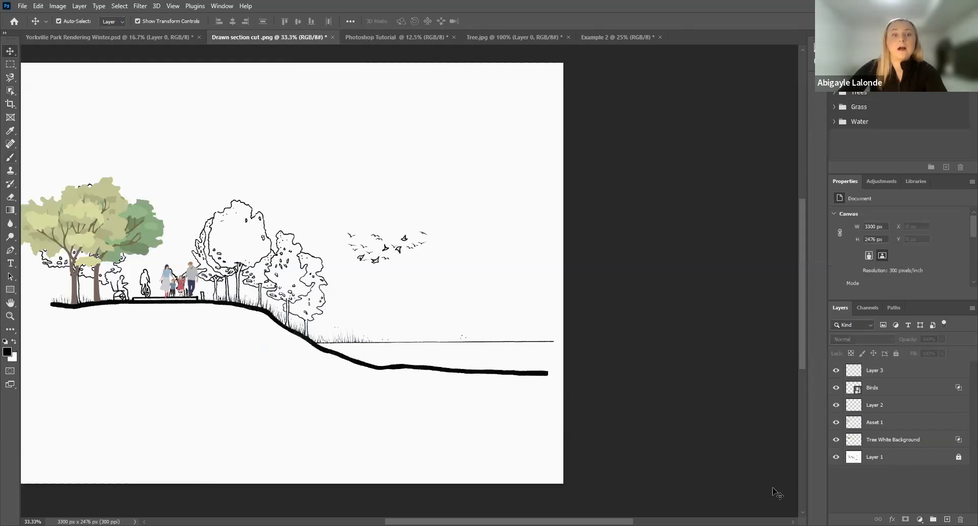